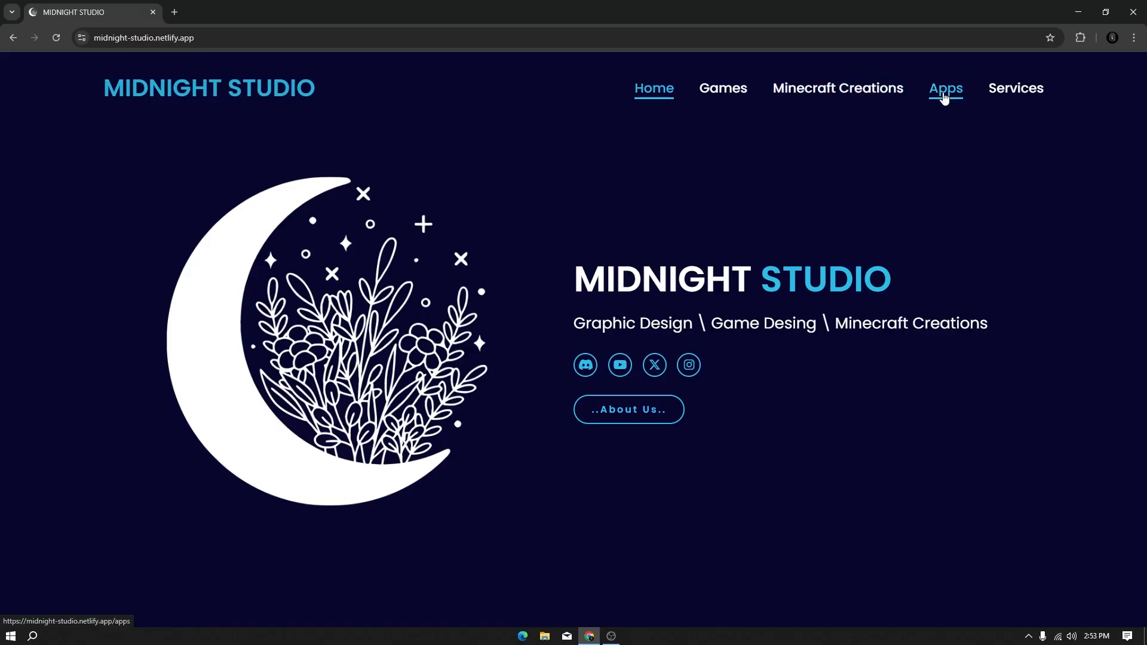
Go to the Minecraft Creations page of the Midnight Studio site and open its Project Files category.
{"action": "left_click", "coordinate": [863, 98]}
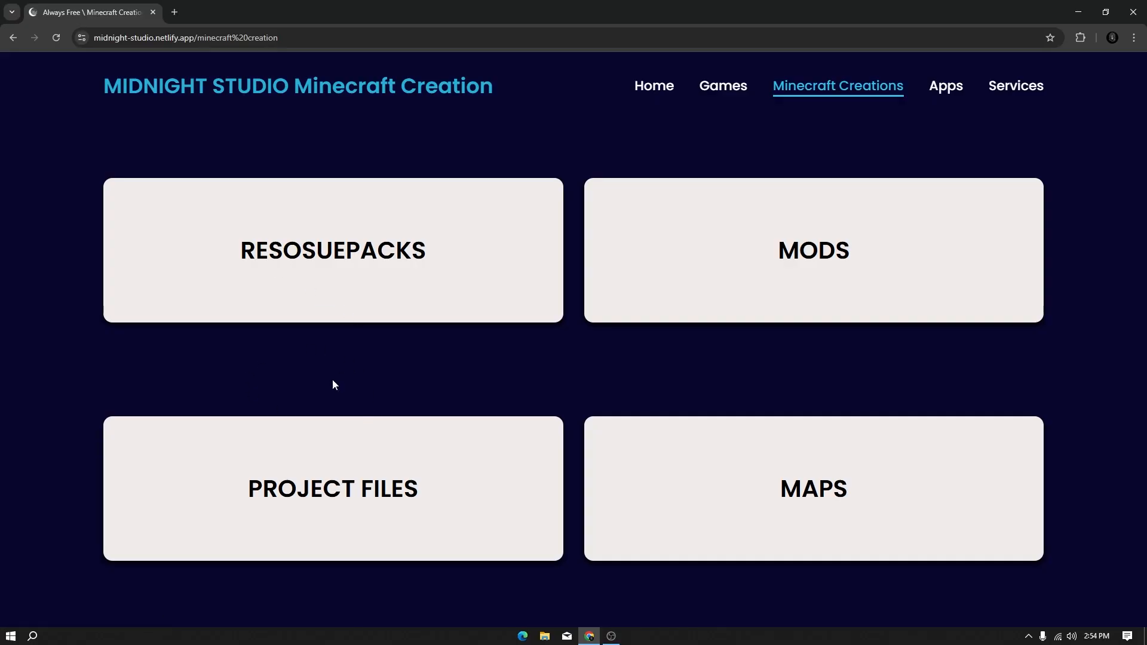
{"action": "left_click", "coordinate": [378, 500]}
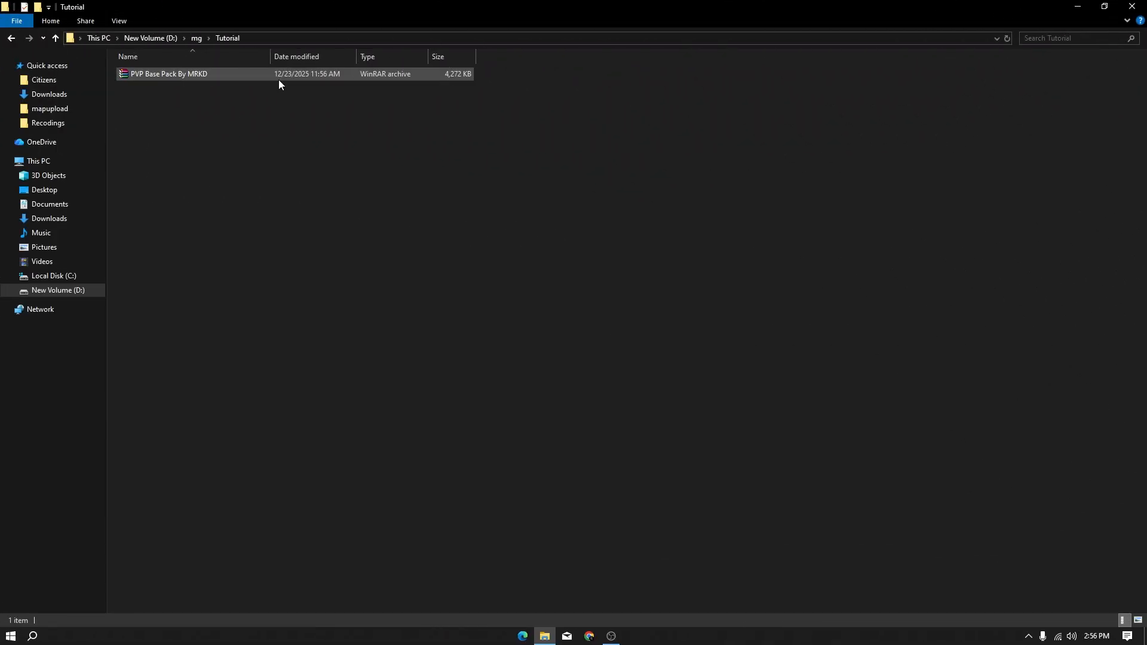
Extract the PVP Base Pack By MRKD archive into the Tutorial folder and open the extracted folder.
{"action": "left_click", "coordinate": [278, 78]}
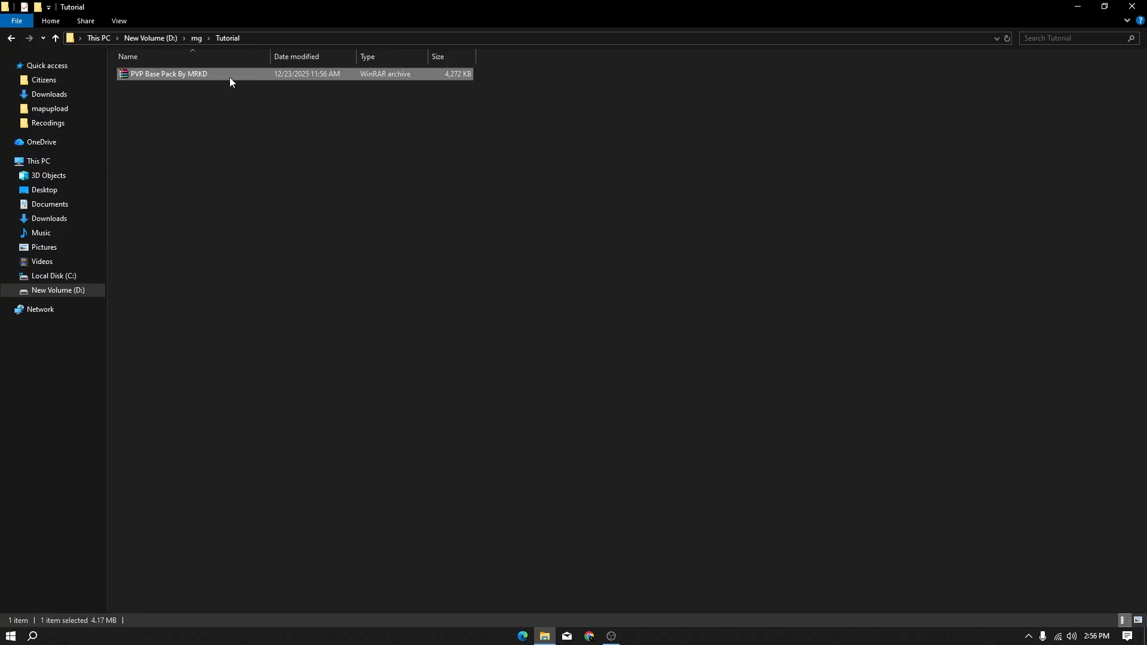
{"action": "right_click", "coordinate": [230, 78]}
{"action": "left_click", "coordinate": [269, 127]}
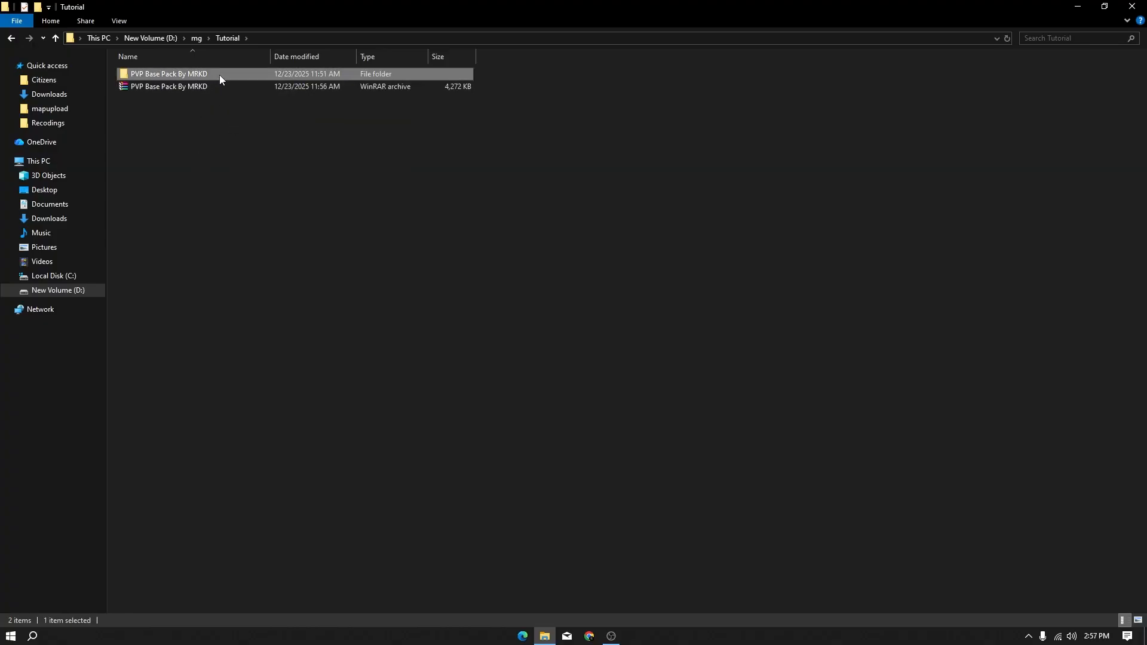
{"action": "double_click", "coordinate": [220, 74]}
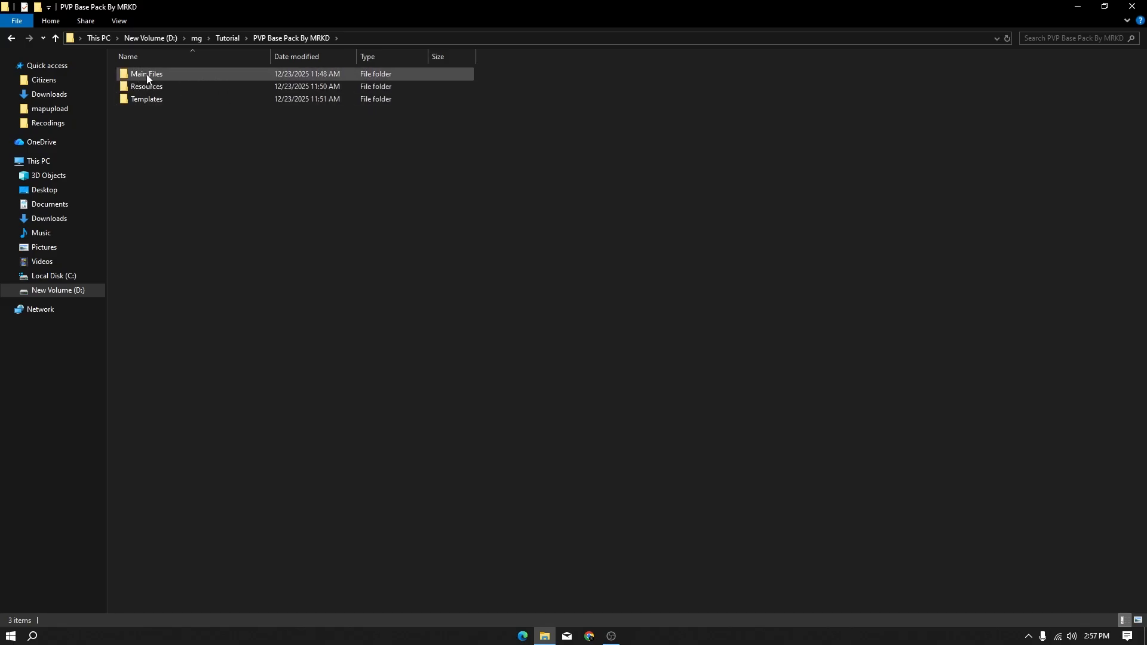
Examine the pack's Main Files folder with large thumbnails, including the assets folder and pack files, and return to the pack folder.
{"action": "left_click", "coordinate": [186, 72]}
{"action": "left_click", "coordinate": [178, 118]}
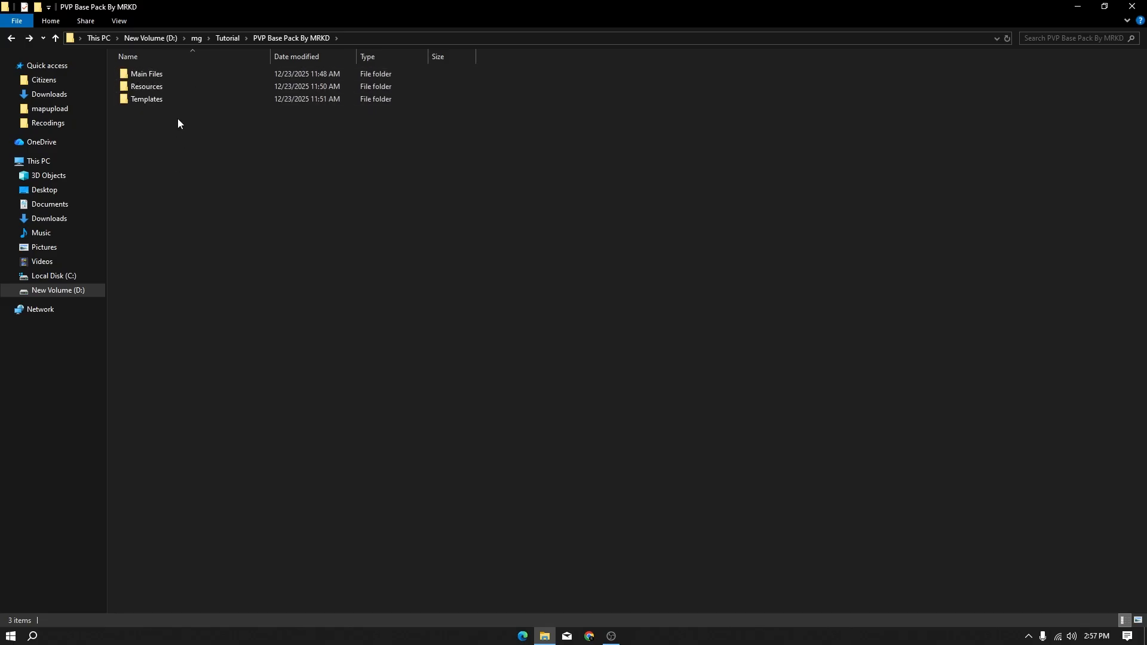
{"action": "double_click", "coordinate": [185, 78]}
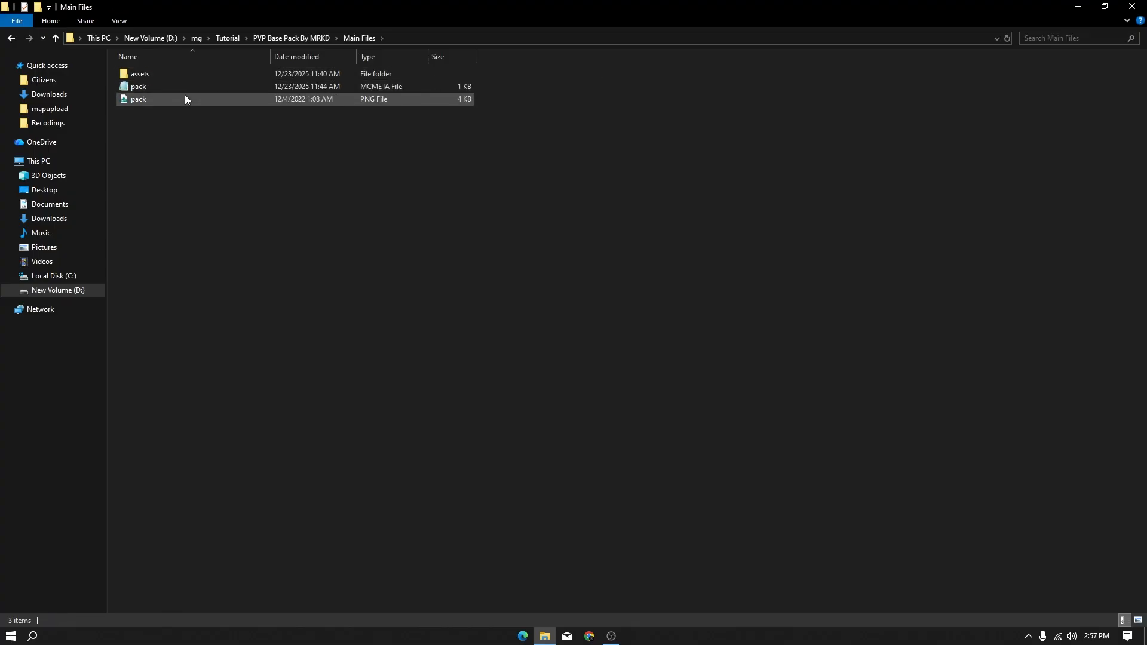
{"action": "left_click", "coordinate": [1139, 621]}
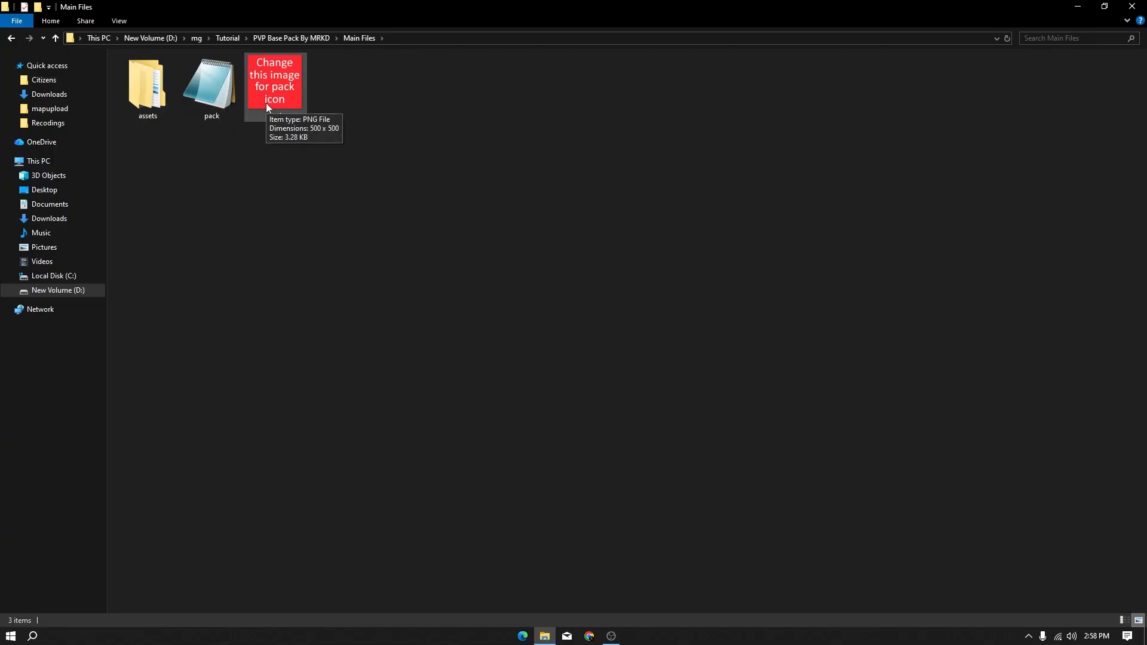
{"action": "left_click_drag", "start_coordinate": [397, 99], "coordinate": [134, 57]}
{"action": "left_click", "coordinate": [410, 152]}
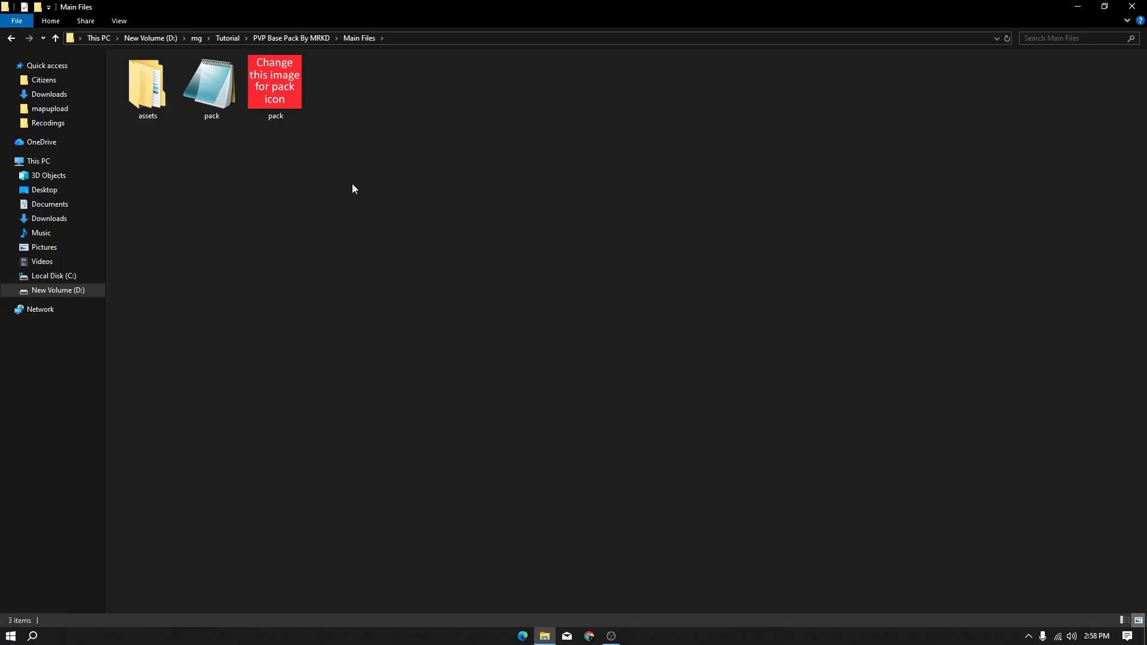
{"action": "key", "text": "alt+Up"}
{"action": "left_click", "coordinate": [219, 138]}
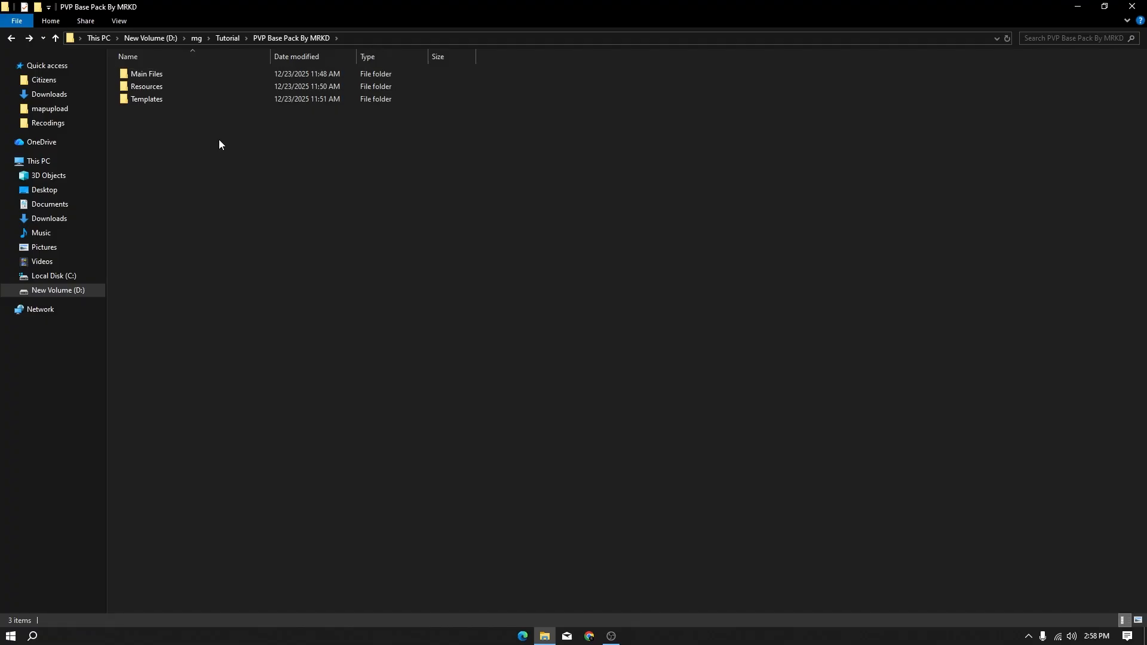
Look over the images in the pack's Resources folder and open the Templates folder.
{"action": "double_click", "coordinate": [171, 84]}
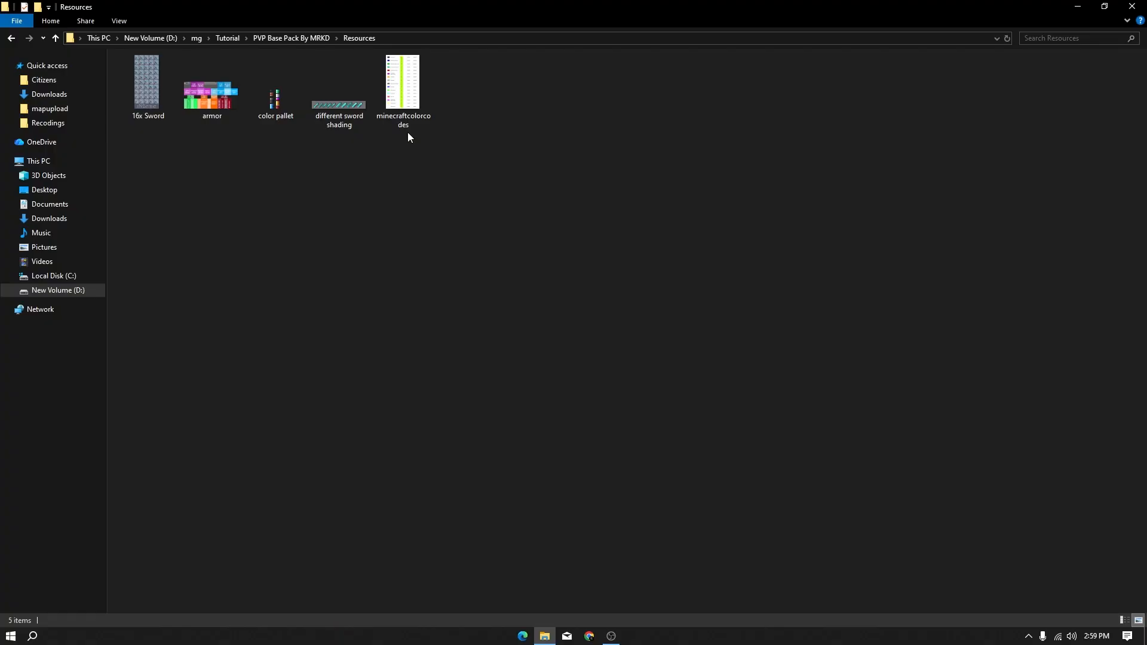
{"action": "key", "text": "BackSpace"}
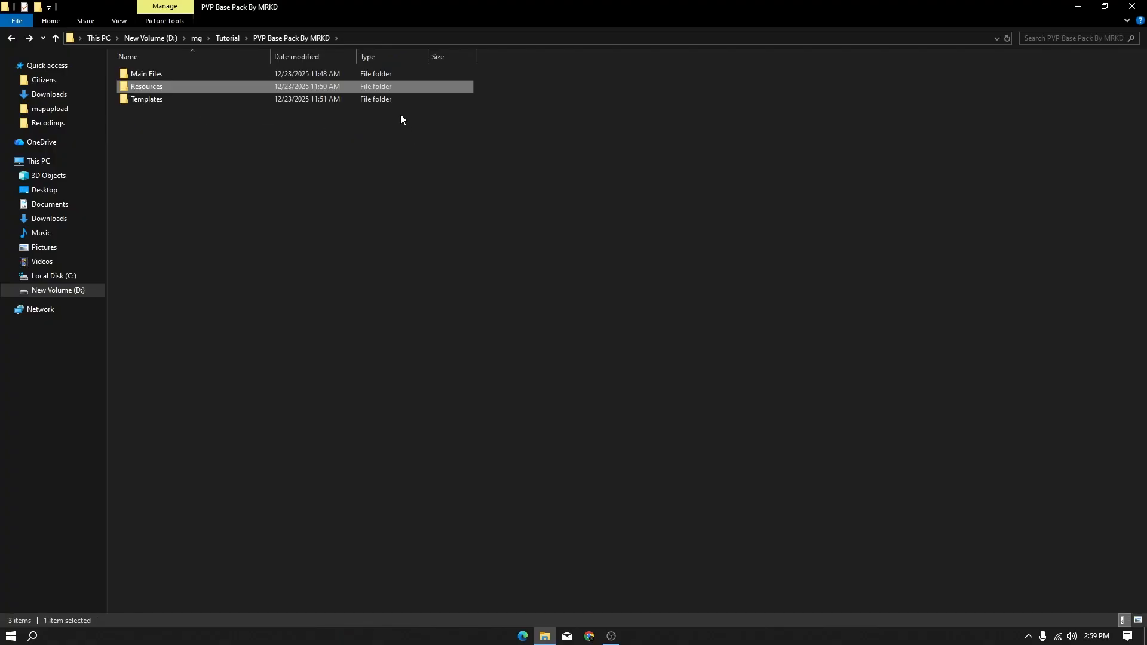
{"action": "double_click", "coordinate": [400, 103]}
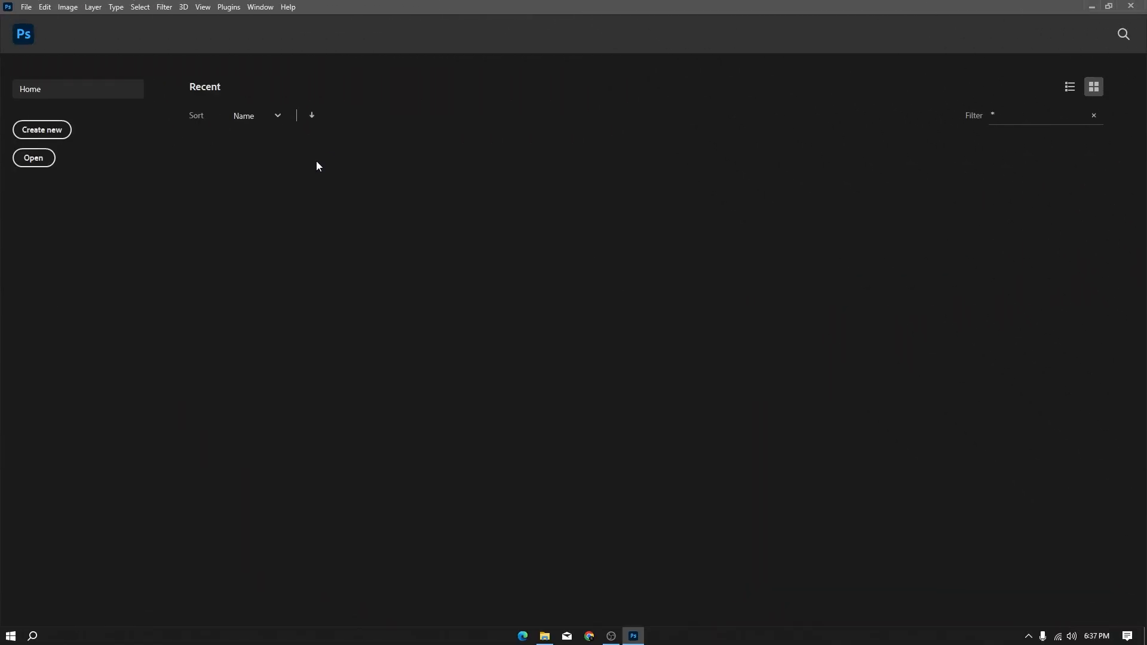
In Photoshop, start opening files and browse to the pack's Main Files > assets > minecraft > textures > items folder.
{"action": "left_click", "coordinate": [26, 7]}
{"action": "left_click", "coordinate": [39, 28]}
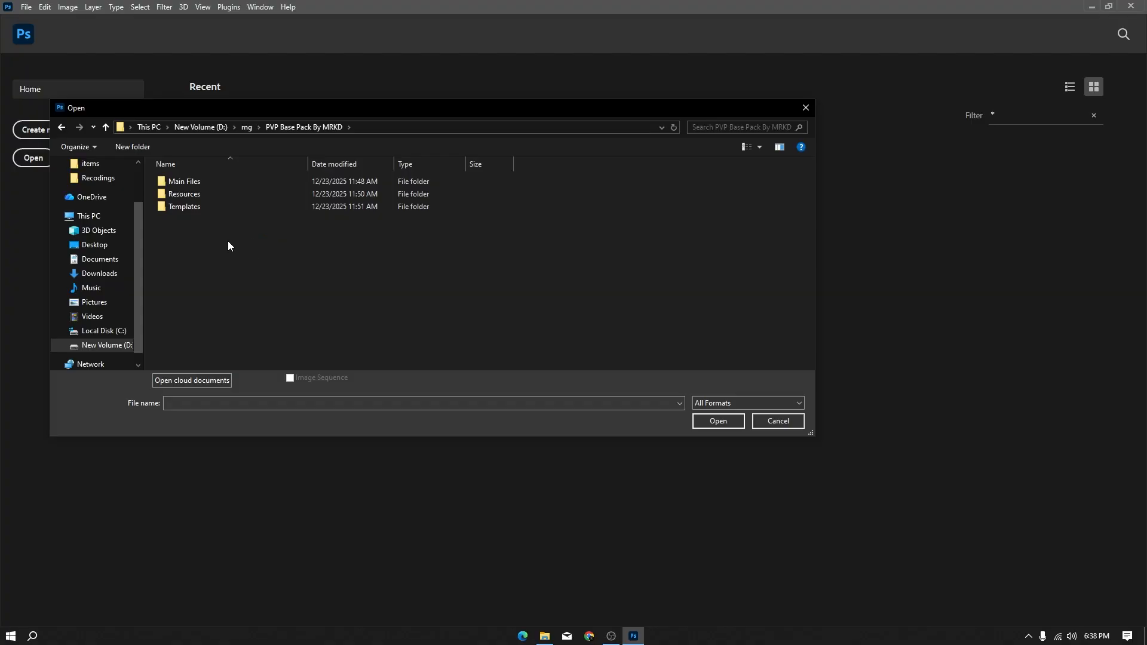
{"action": "double_click", "coordinate": [213, 181]}
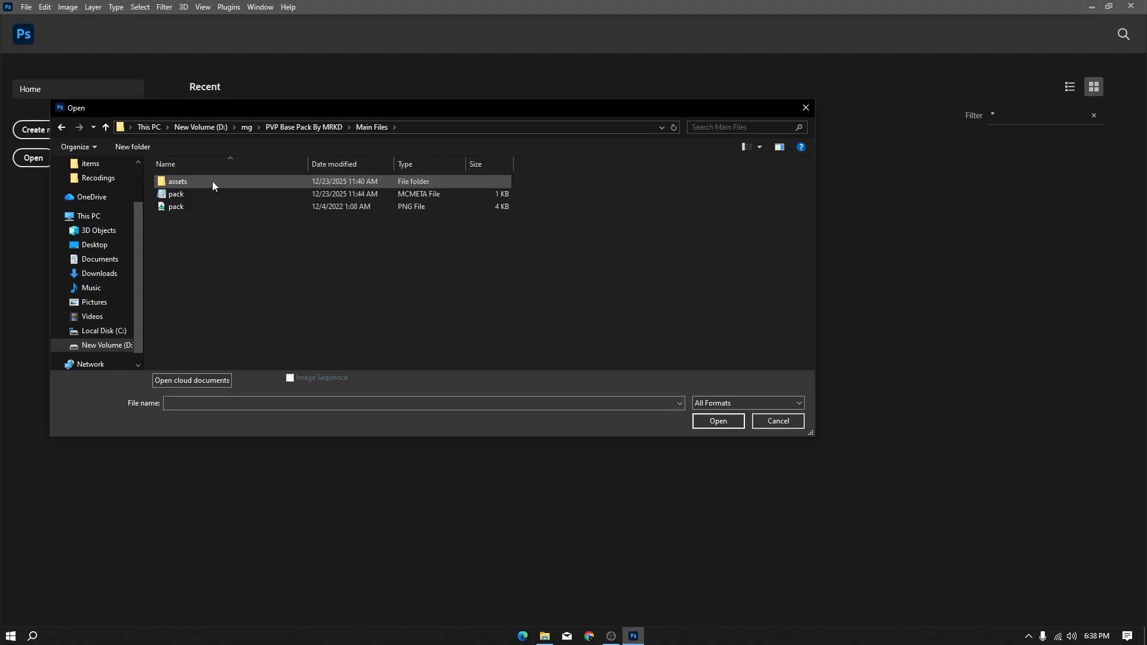
{"action": "double_click", "coordinate": [213, 181]}
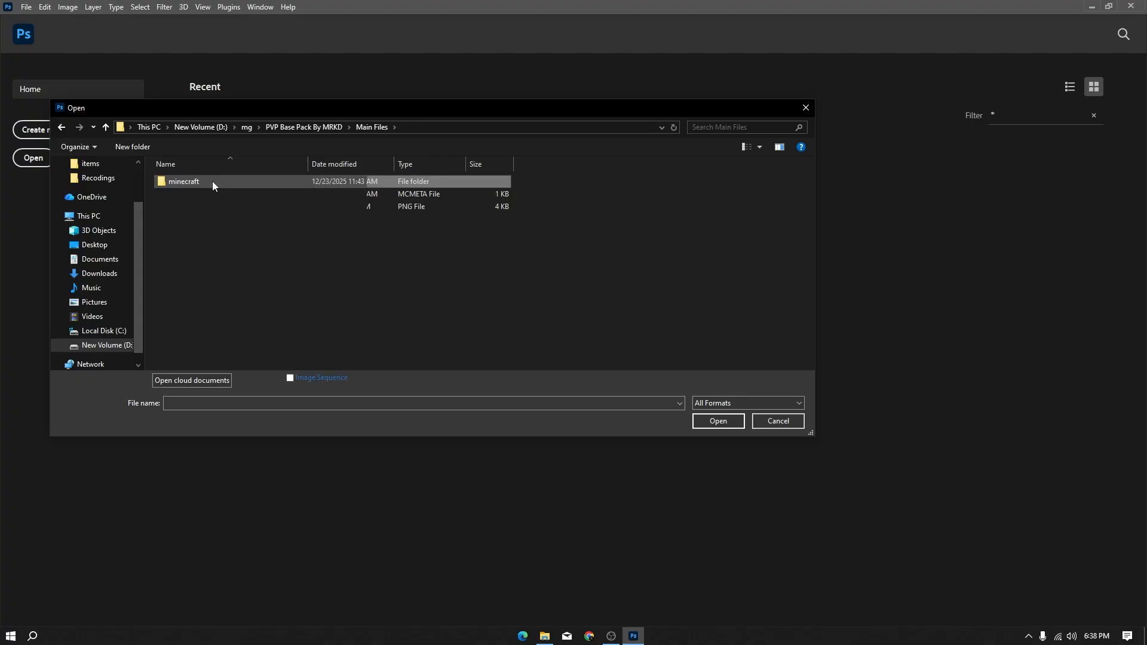
{"action": "double_click", "coordinate": [212, 181]}
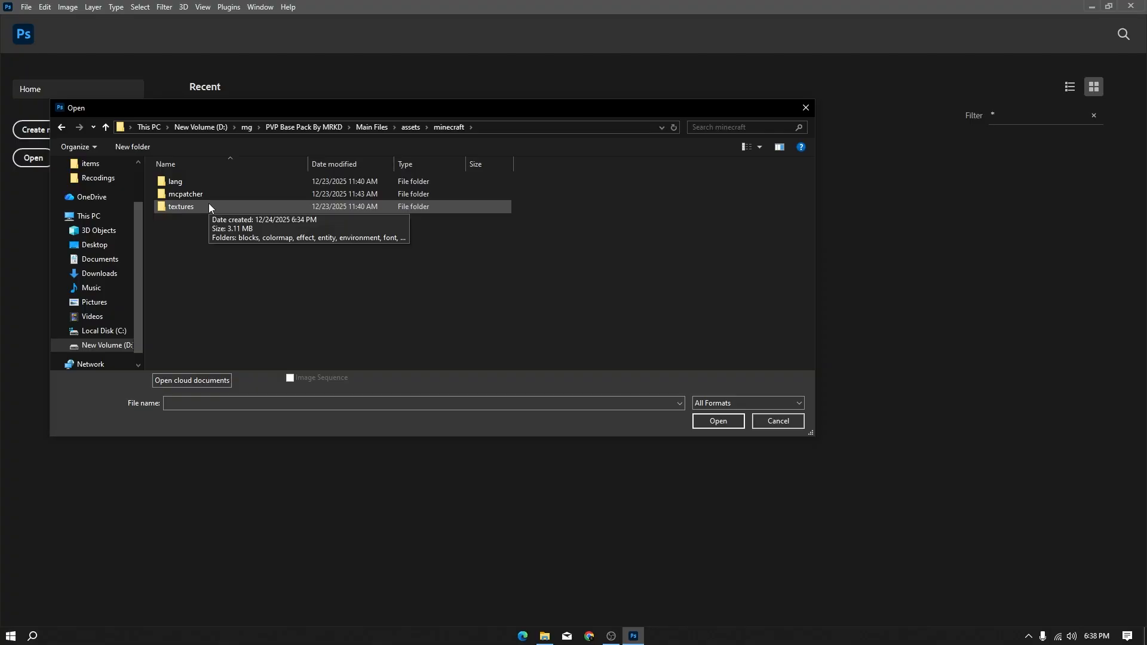
{"action": "double_click", "coordinate": [210, 206]}
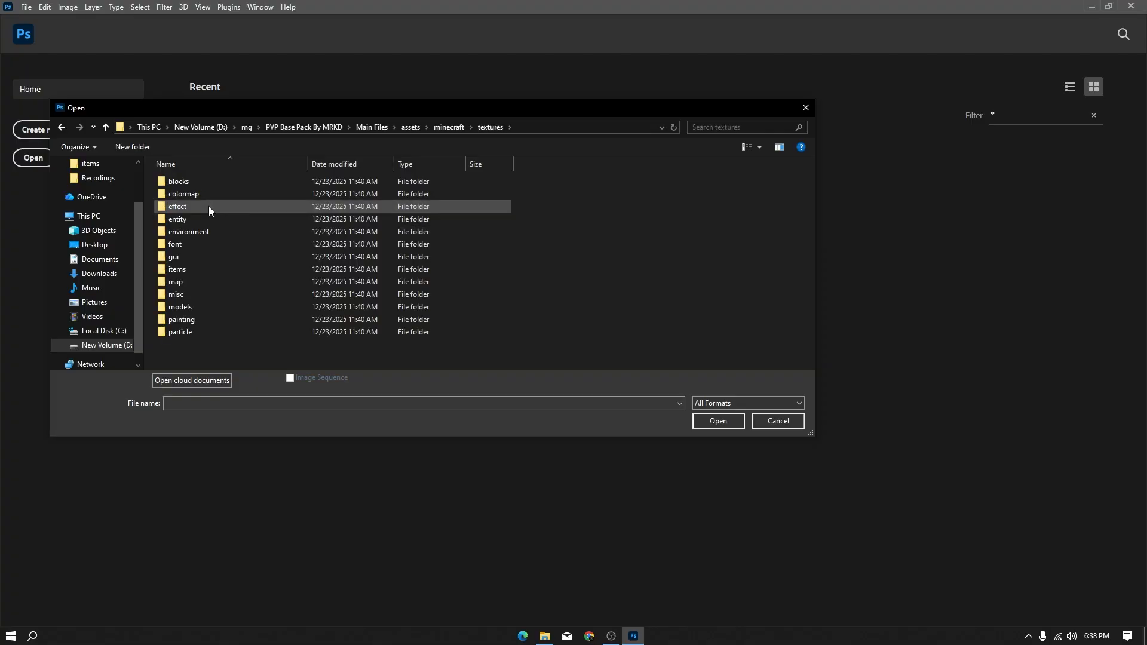
{"action": "double_click", "coordinate": [206, 268]}
Open the diamond_sword, gold_sword, iron_sword, stone_sword and wood_sword textures together.
{"action": "scroll", "coordinate": [460, 308], "scroll_direction": "down", "scroll_amount": 3}
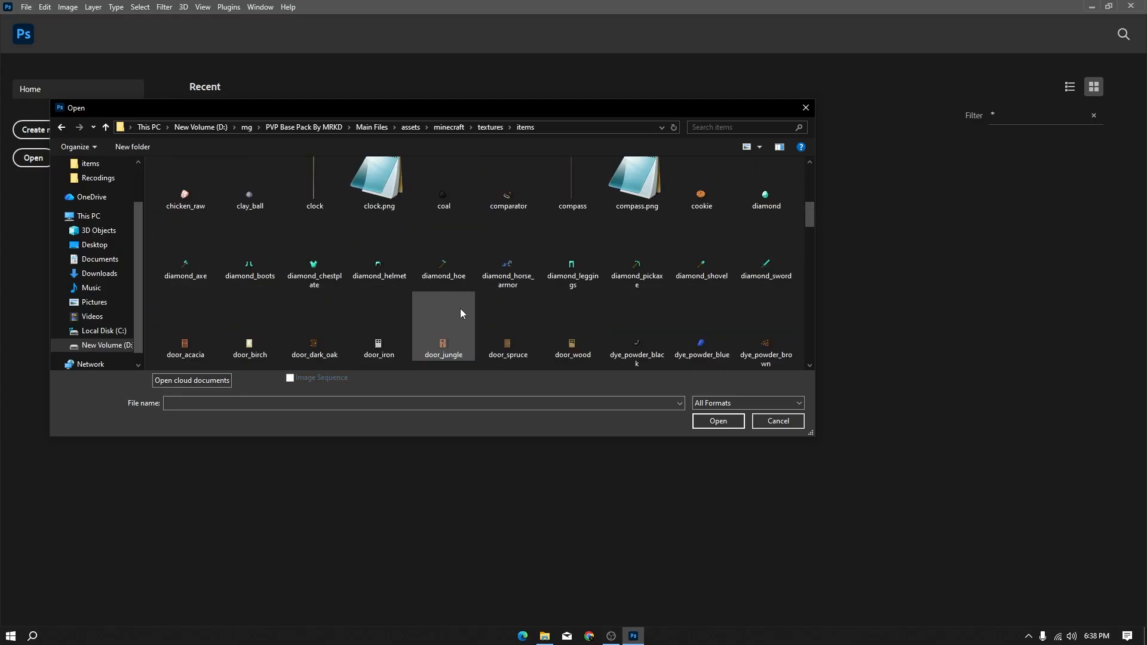
{"action": "scroll", "coordinate": [460, 308], "scroll_direction": "down", "scroll_amount": 2}
{"action": "scroll", "coordinate": [460, 307], "scroll_direction": "up", "scroll_amount": 3}
{"action": "left_click", "coordinate": [767, 304]}
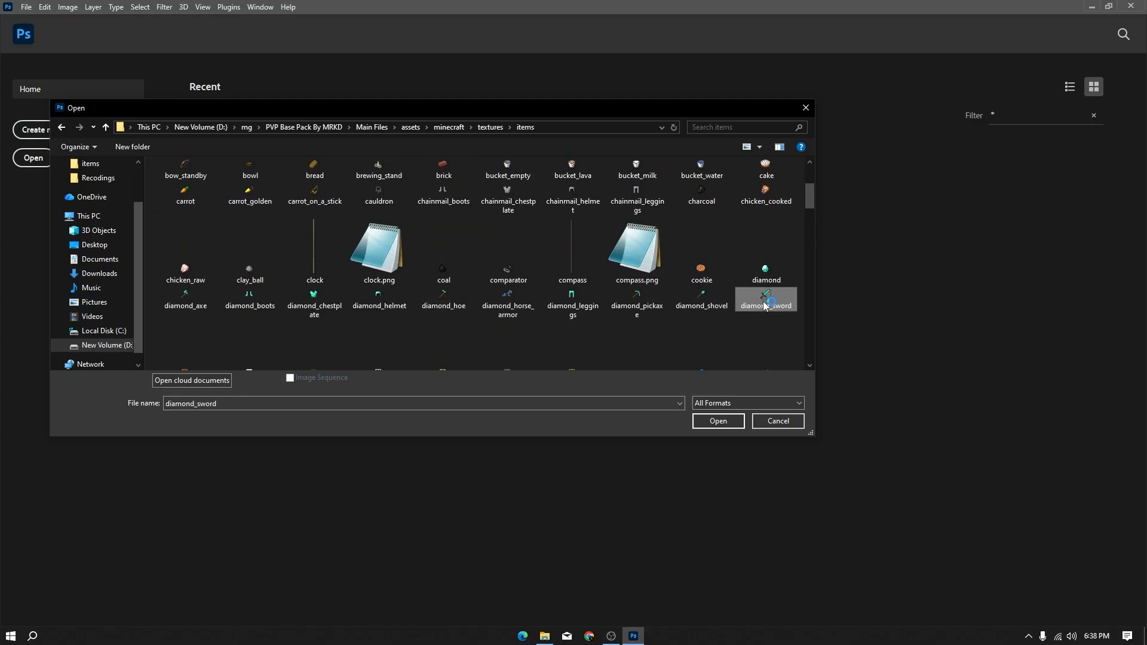
{"action": "scroll", "coordinate": [454, 309], "scroll_direction": "down", "scroll_amount": 2}
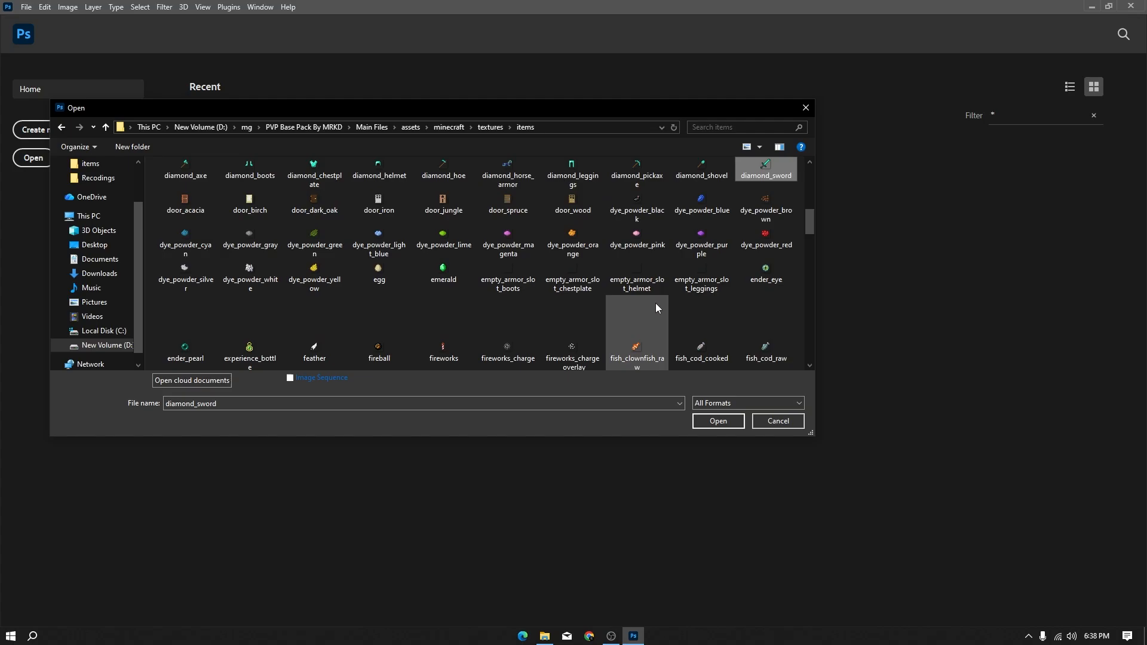
{"action": "scroll", "coordinate": [465, 281], "scroll_direction": "down", "scroll_amount": 1}
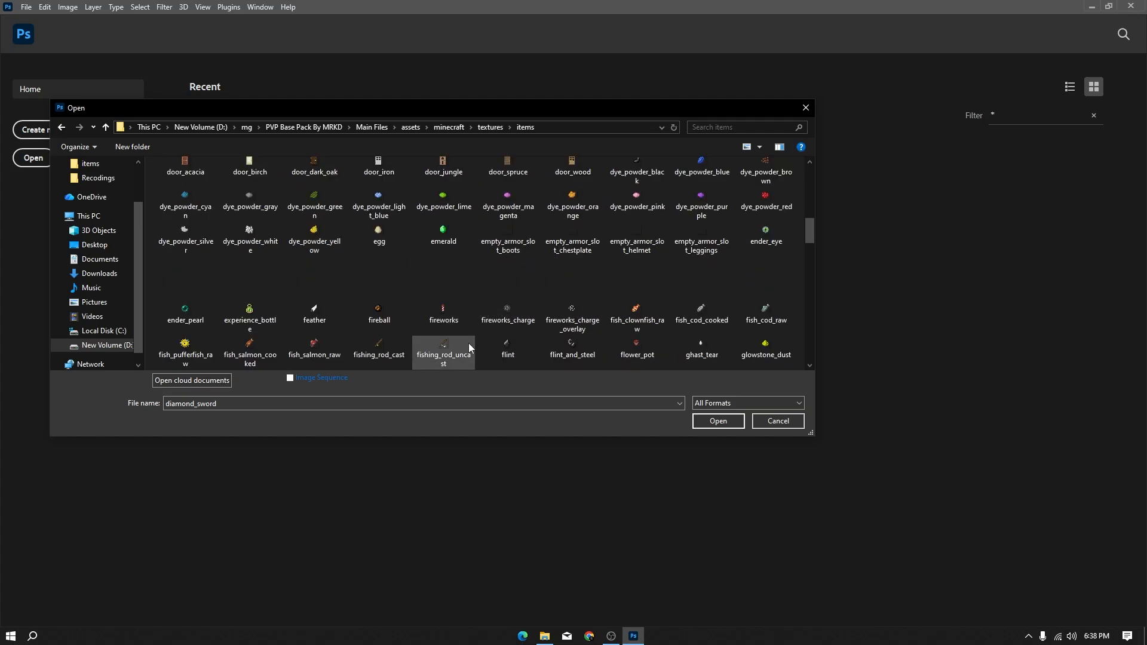
{"action": "scroll", "coordinate": [514, 344], "scroll_direction": "down", "scroll_amount": 3}
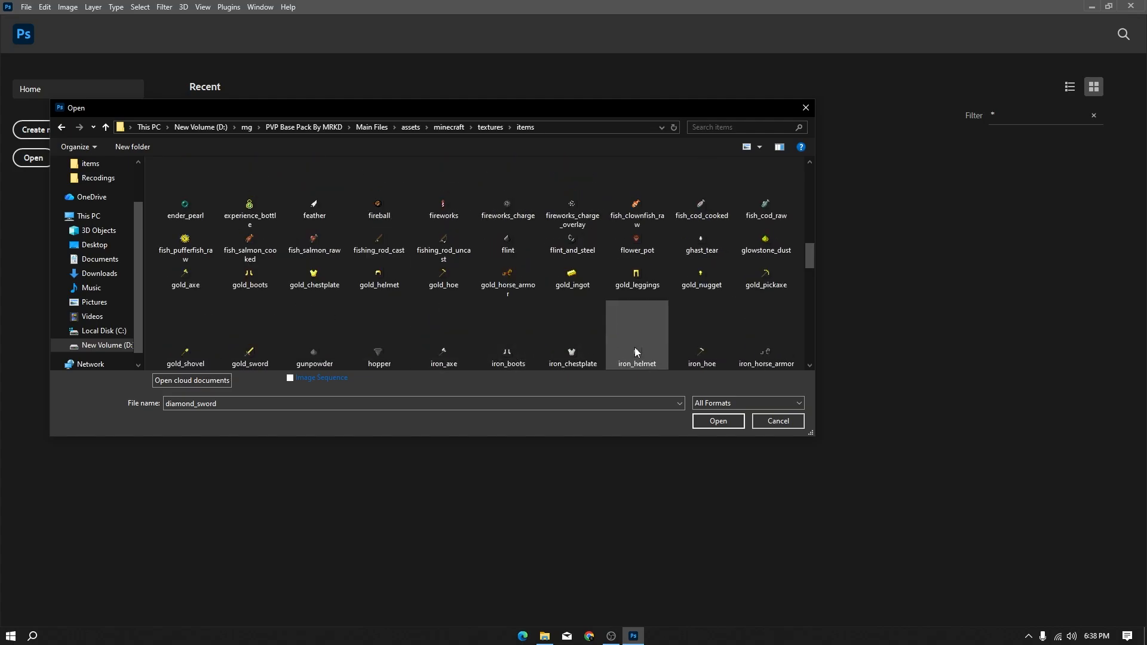
{"action": "scroll", "coordinate": [637, 353], "scroll_direction": "down", "scroll_amount": 1}
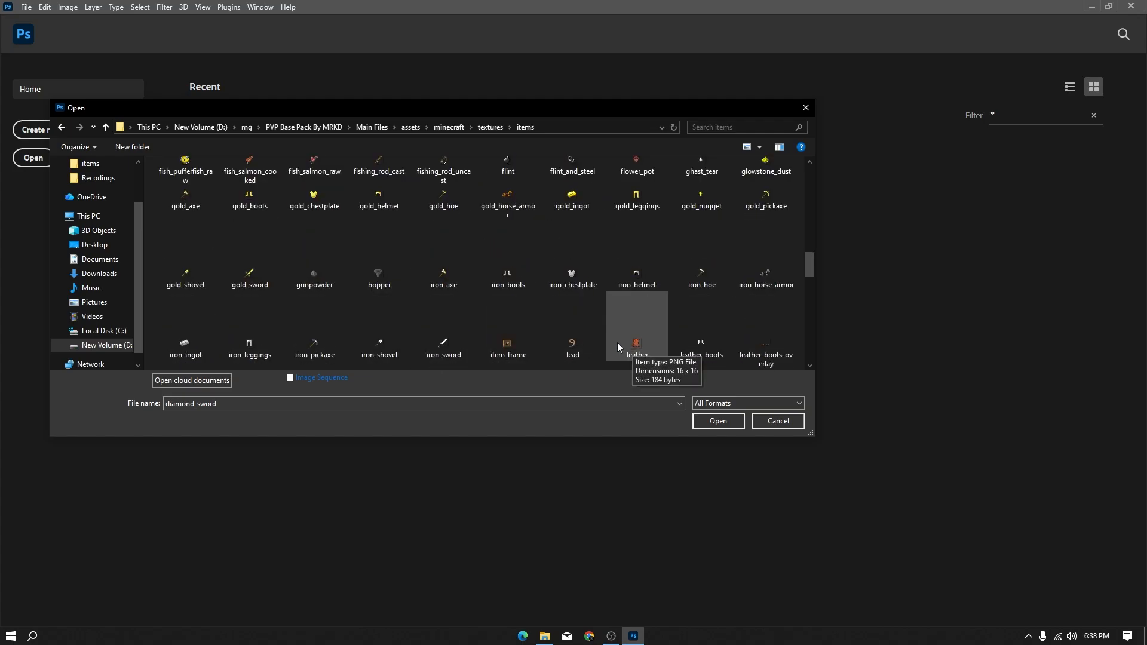
{"action": "left_click", "coordinate": [443, 343], "text": "ctrl"}
{"action": "left_click", "coordinate": [250, 275], "text": "ctrl"}
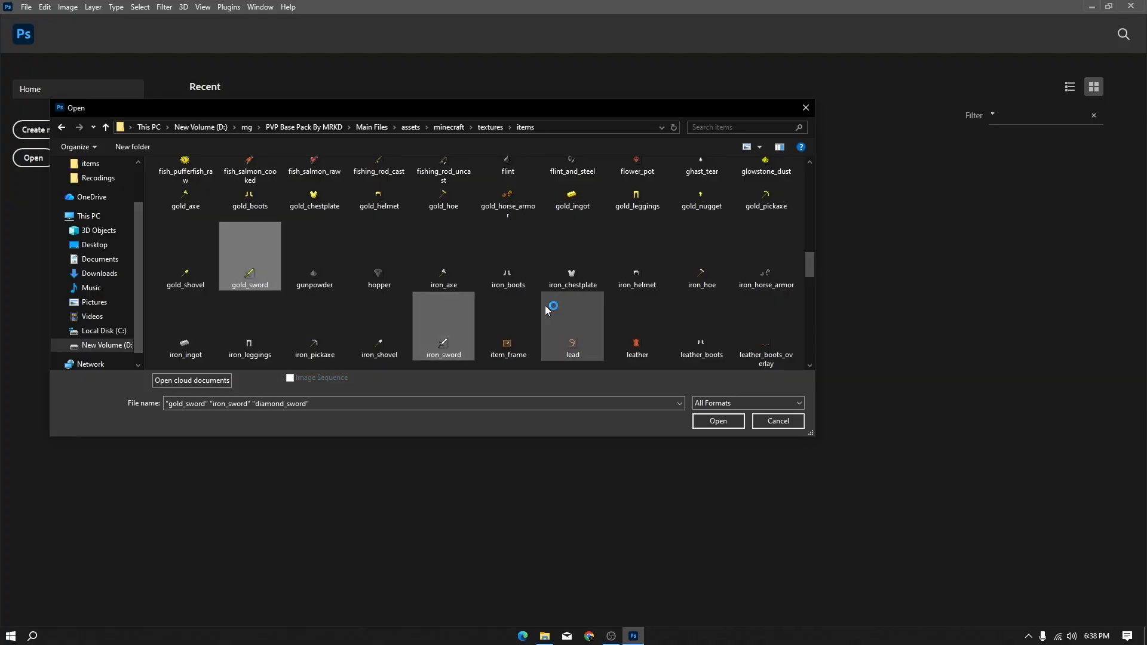
{"action": "scroll", "coordinate": [545, 306], "scroll_direction": "down", "scroll_amount": 6}
{"action": "scroll", "coordinate": [543, 306], "scroll_direction": "down", "scroll_amount": 2}
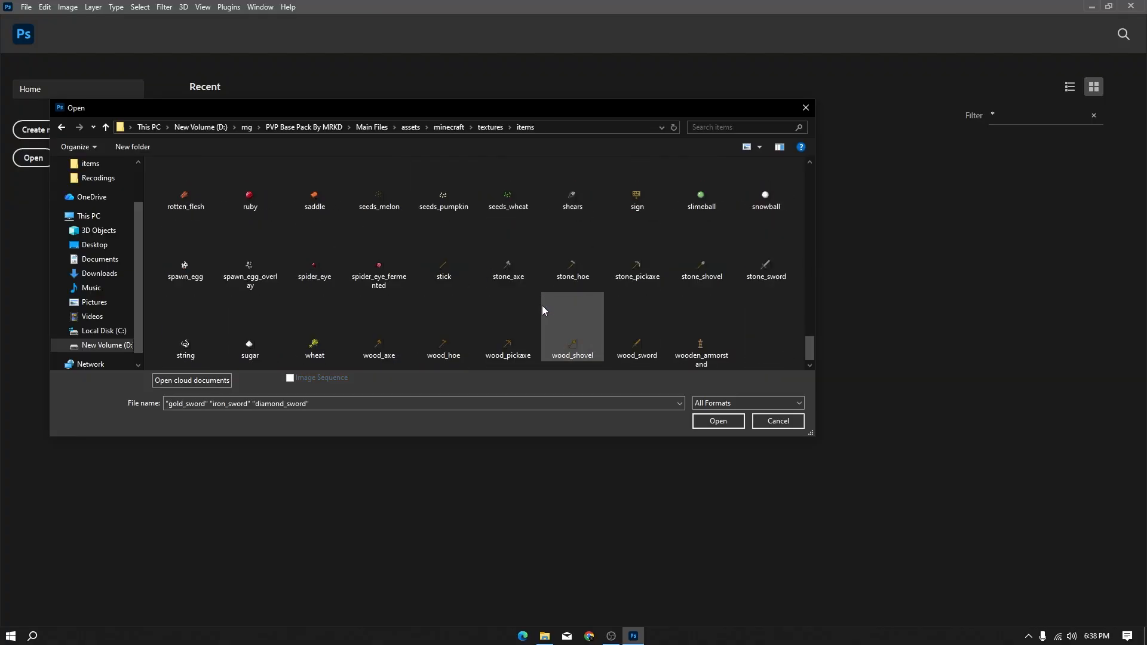
{"action": "left_click", "coordinate": [768, 268], "text": "ctrl"}
{"action": "left_click", "coordinate": [653, 329], "text": "ctrl"}
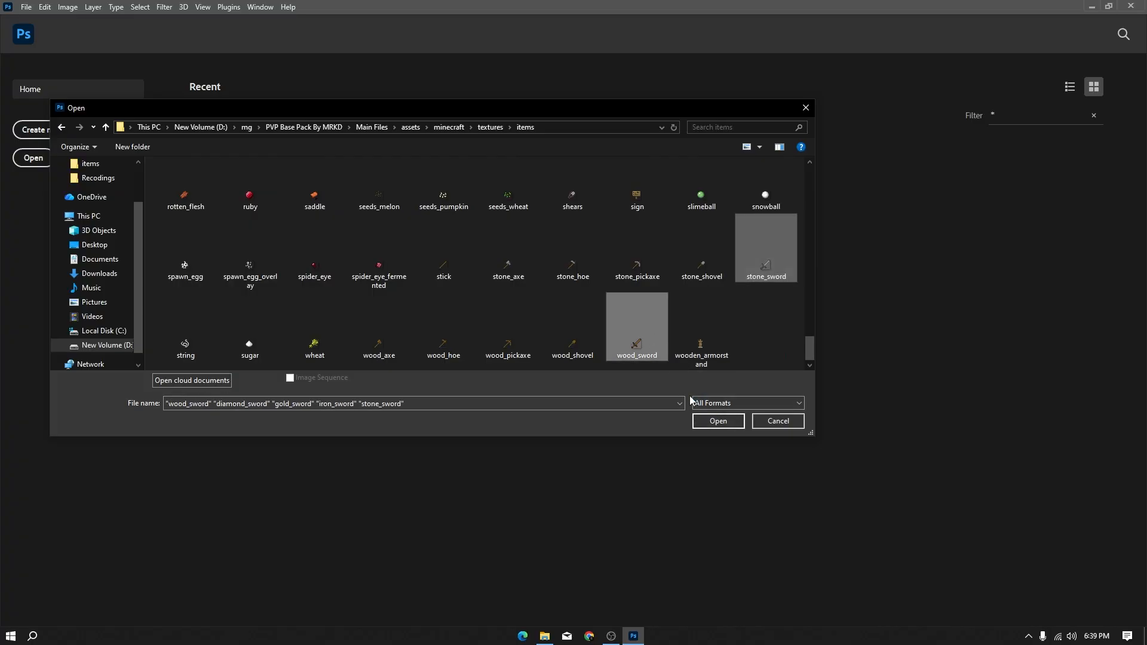
{"action": "left_click", "coordinate": [711, 425]}
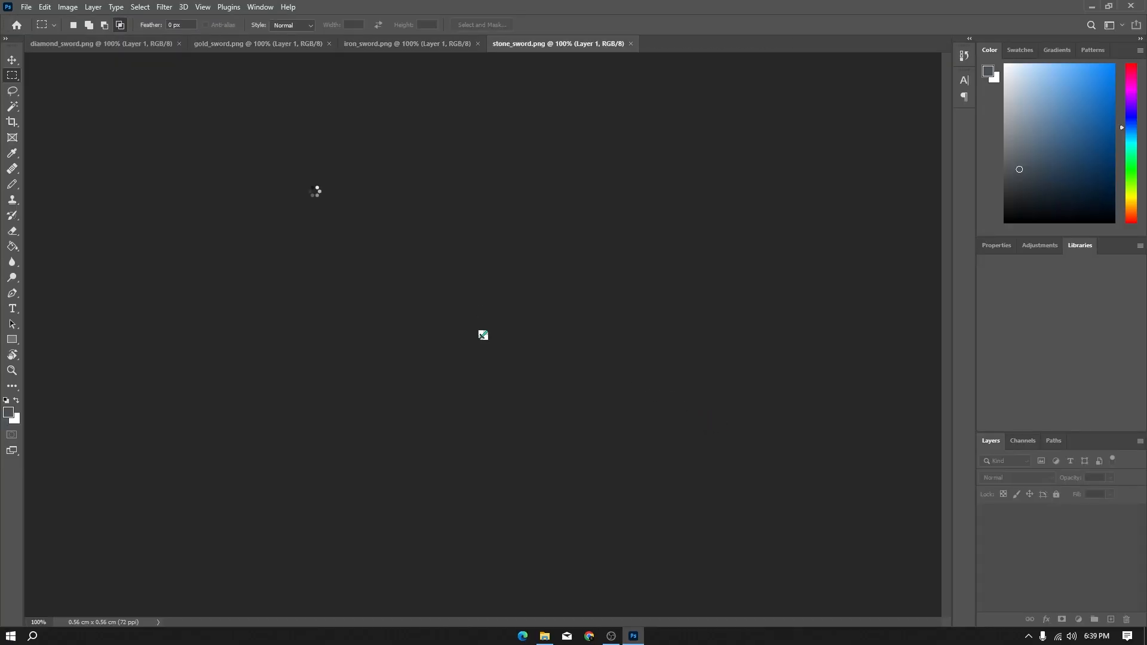
Bring up the diamond_sword.png document for inspection and hide its Layer 1.
{"action": "left_click", "coordinate": [139, 46]}
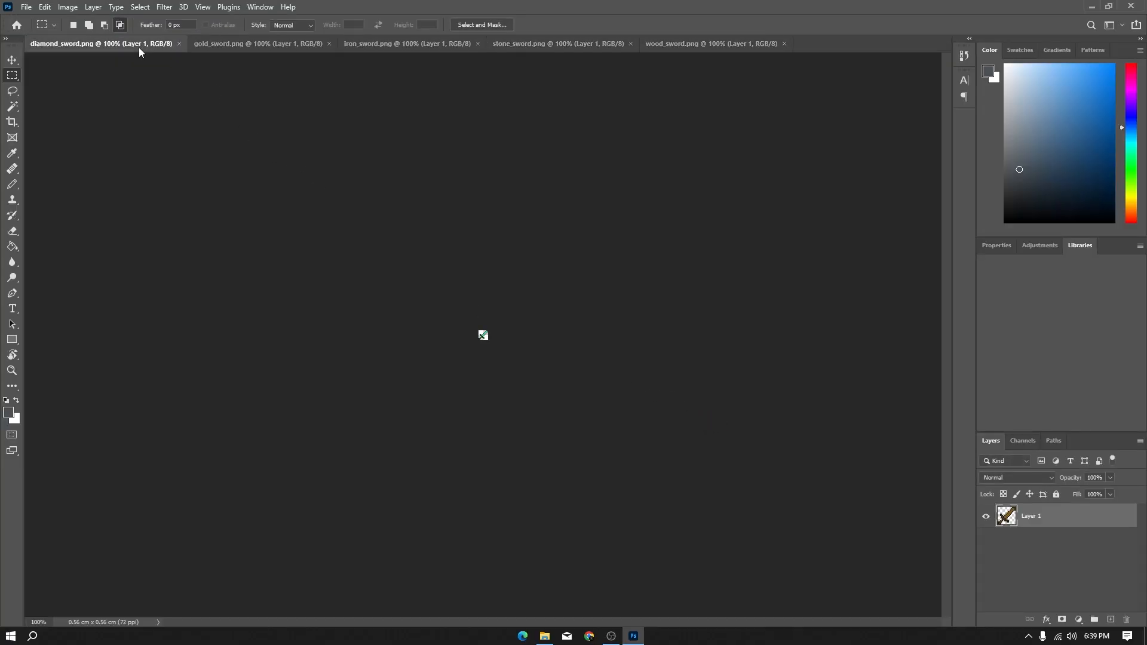
{"action": "scroll", "coordinate": [485, 334], "scroll_direction": "up", "scroll_amount": 10}
{"action": "scroll", "coordinate": [485, 335], "scroll_direction": "up", "scroll_amount": 5}
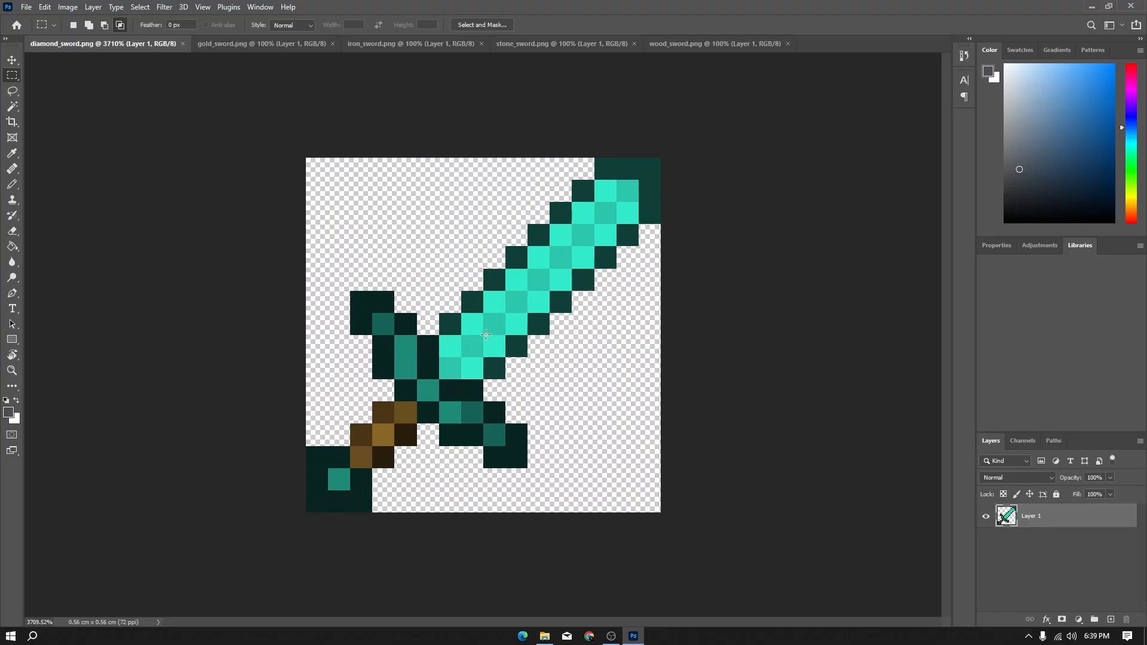
{"action": "scroll", "coordinate": [386, 262], "scroll_direction": "down", "scroll_amount": 3}
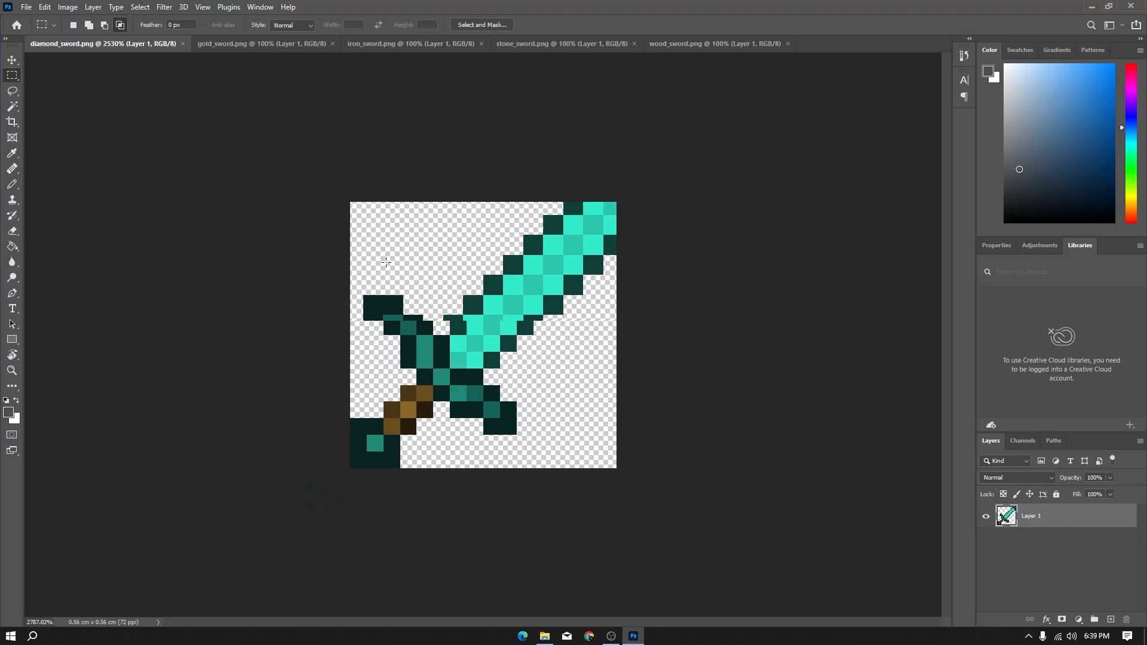
{"action": "scroll", "coordinate": [386, 262], "scroll_direction": "up", "scroll_amount": 4}
{"action": "scroll", "coordinate": [386, 261], "scroll_direction": "down", "scroll_amount": 2}
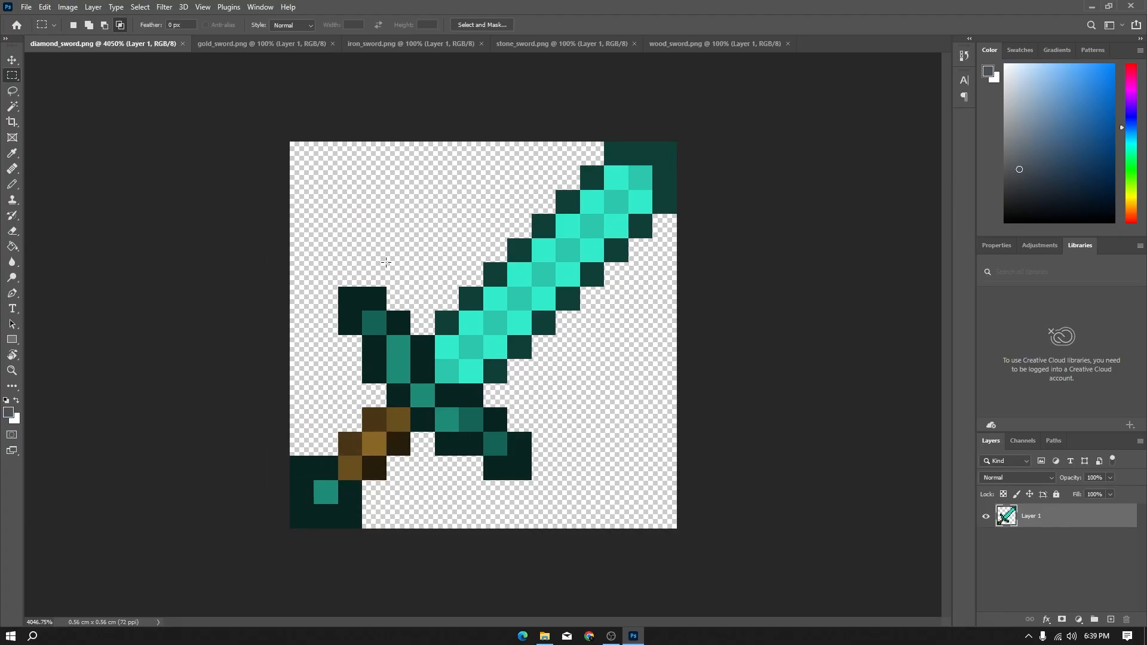
{"action": "scroll", "coordinate": [454, 310], "scroll_direction": "up", "scroll_amount": 2}
{"action": "scroll", "coordinate": [555, 356], "scroll_direction": "down", "scroll_amount": 2}
{"action": "left_click", "coordinate": [987, 517]}
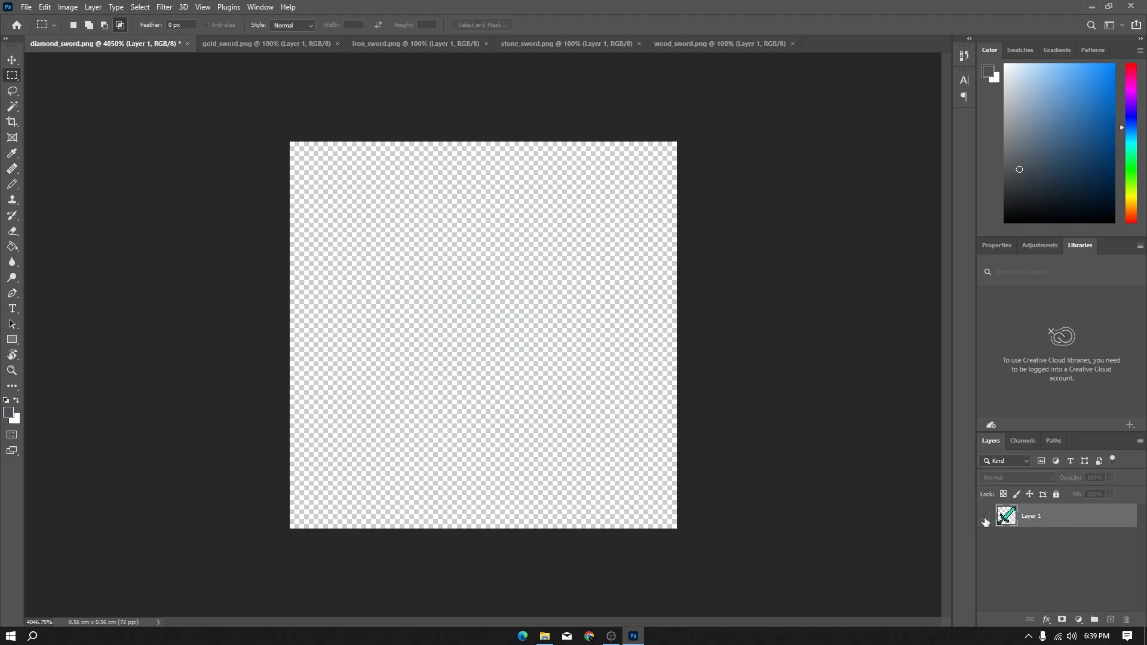
Open the 16x Sword image from the pack's Resources folder.
{"action": "left_click", "coordinate": [26, 7]}
{"action": "left_click", "coordinate": [41, 31]}
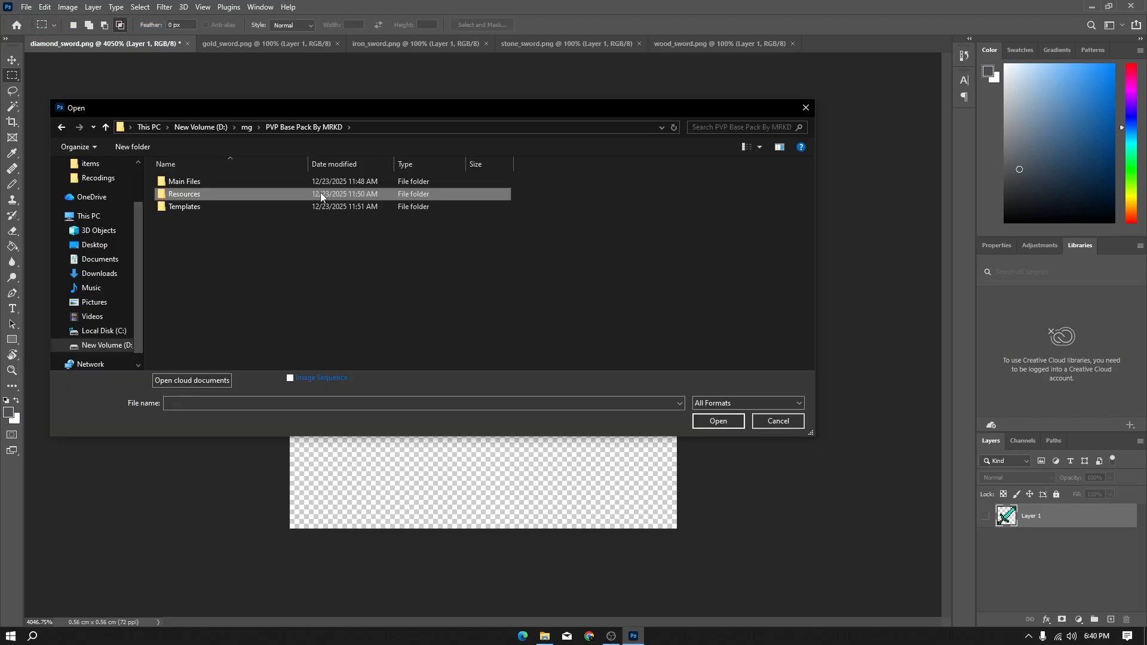
{"action": "double_click", "coordinate": [320, 193]}
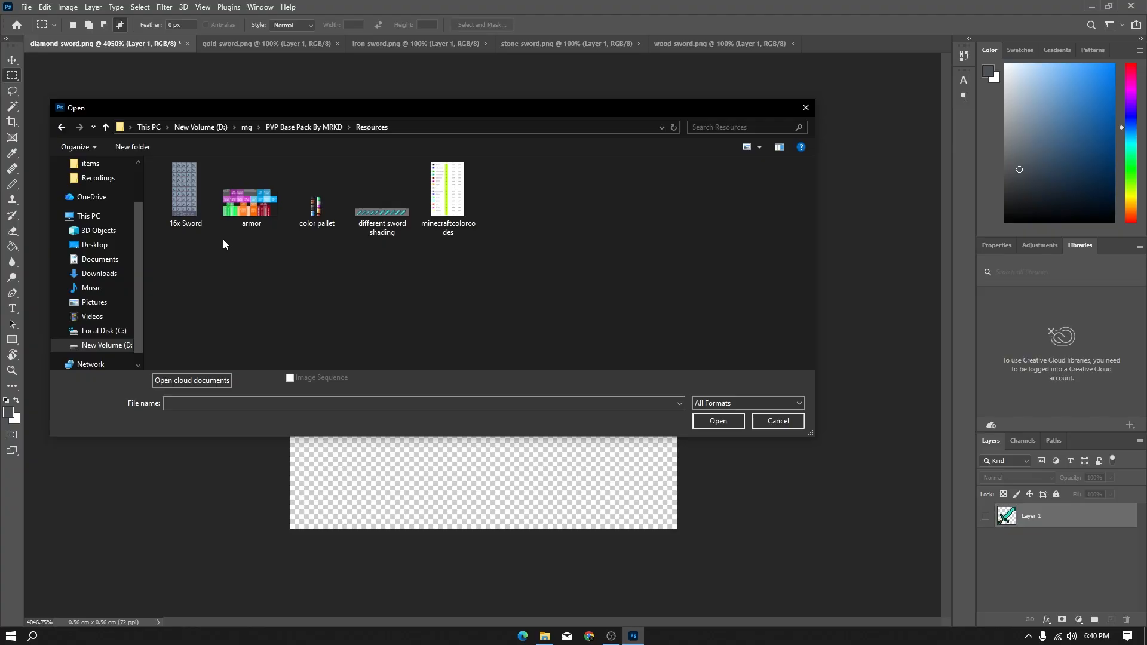
{"action": "left_click", "coordinate": [196, 199]}
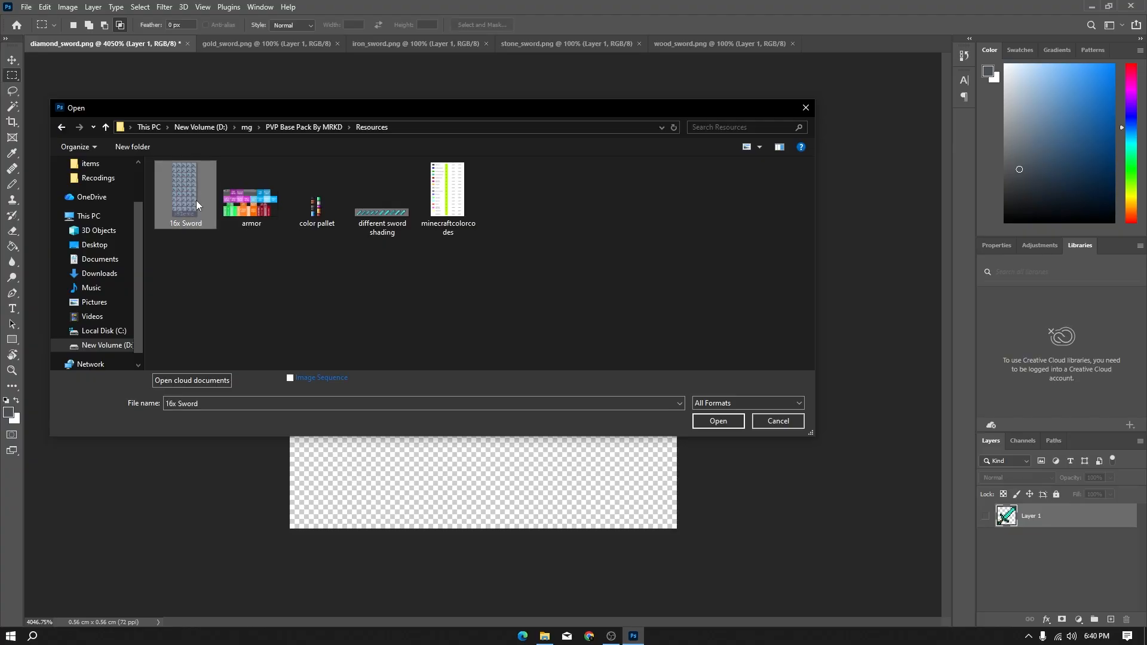
{"action": "left_click", "coordinate": [702, 421]}
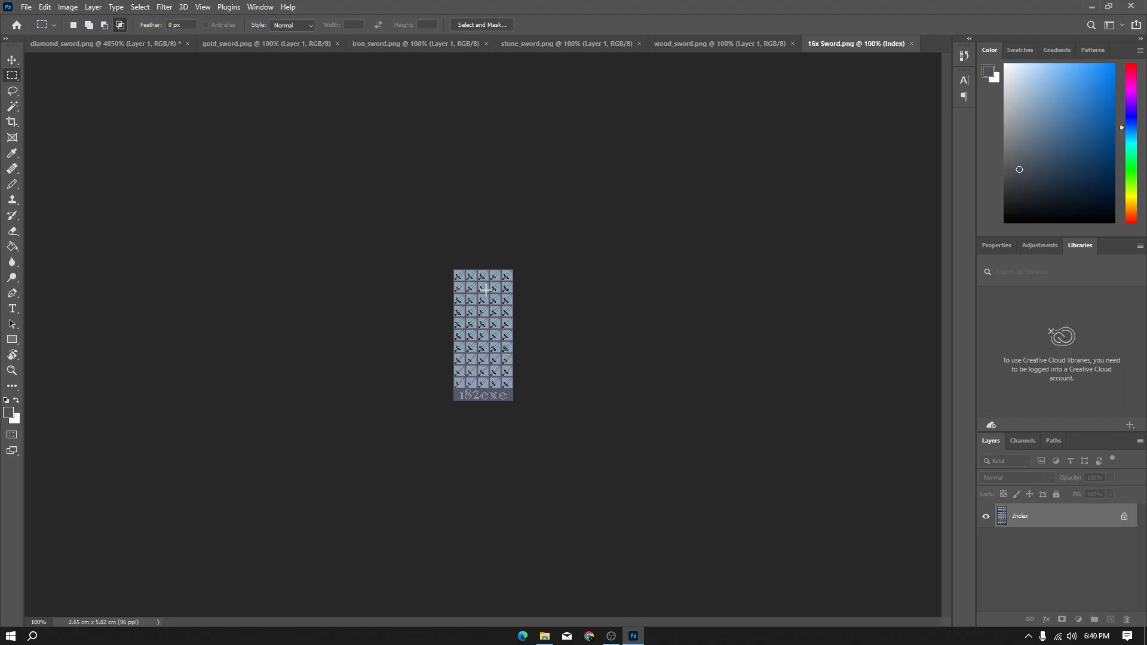
Copy the sword in the second row, third column of 16x Sword.png and paste it into diamond_sword.png.
{"action": "scroll", "coordinate": [486, 289], "scroll_direction": "up", "scroll_amount": 5}
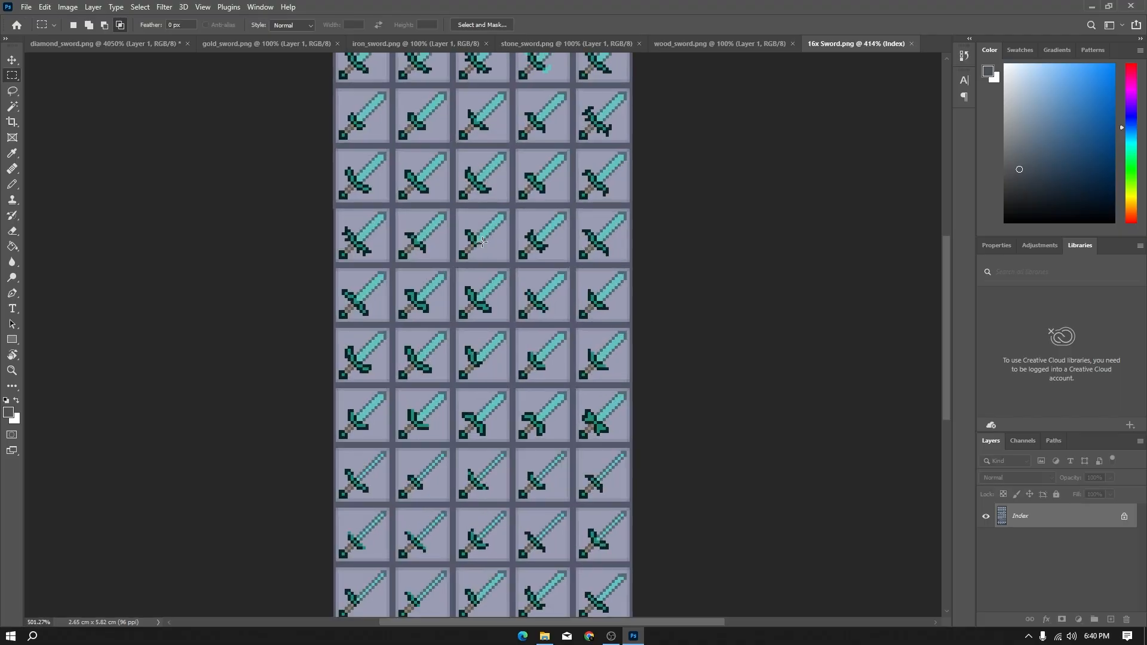
{"action": "scroll", "coordinate": [482, 241], "scroll_direction": "up", "scroll_amount": 3}
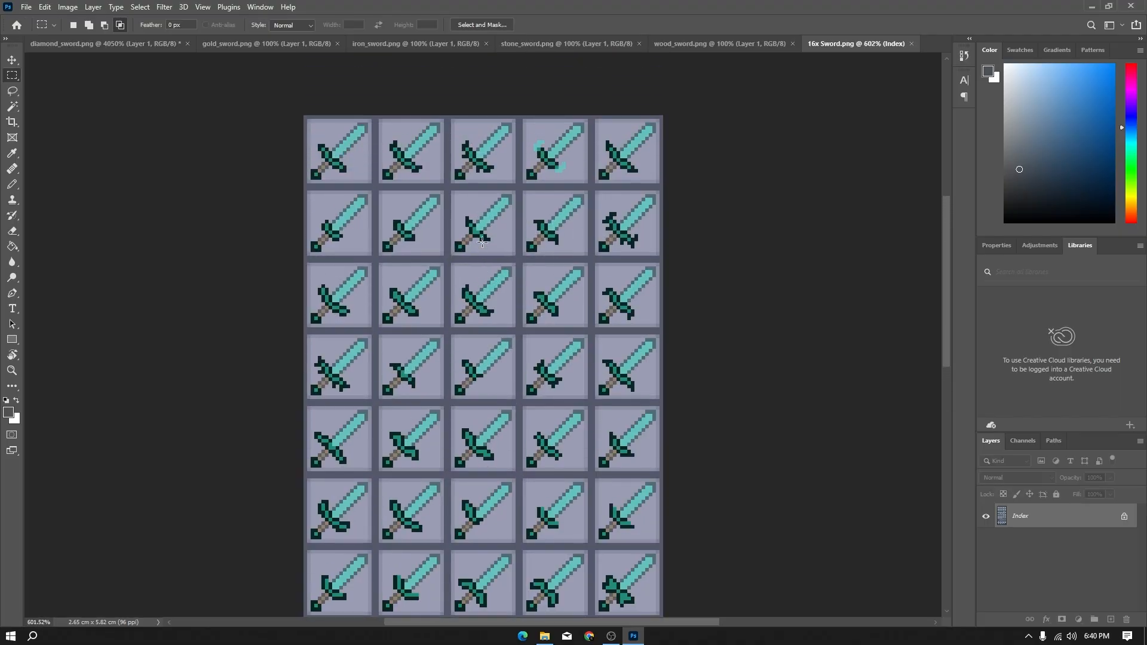
{"action": "scroll", "coordinate": [477, 209], "scroll_direction": "up", "scroll_amount": 4}
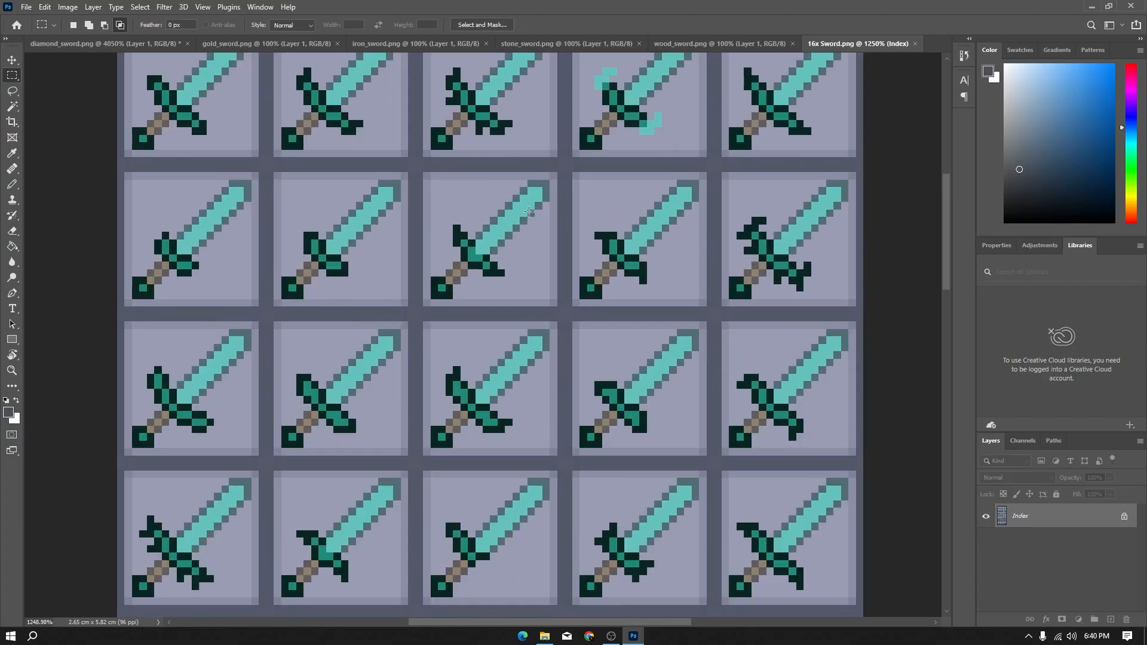
{"action": "scroll", "coordinate": [678, 239], "scroll_direction": "up", "scroll_amount": 2}
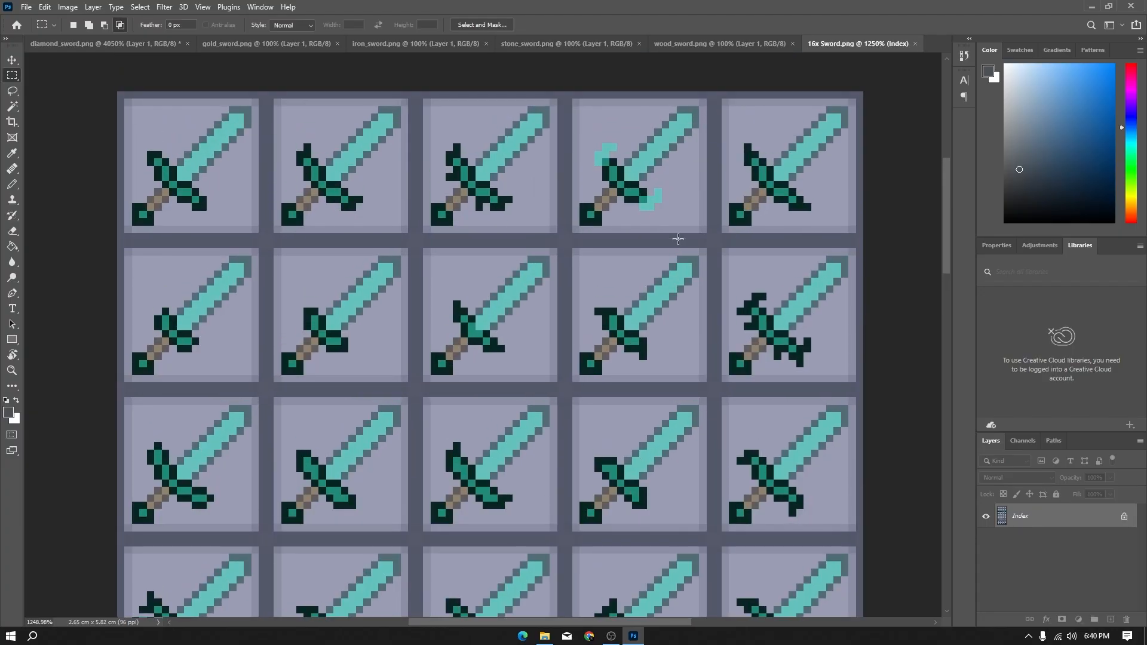
{"action": "scroll", "coordinate": [410, 284], "scroll_direction": "up", "scroll_amount": 1}
{"action": "scroll", "coordinate": [411, 283], "scroll_direction": "up", "scroll_amount": 4}
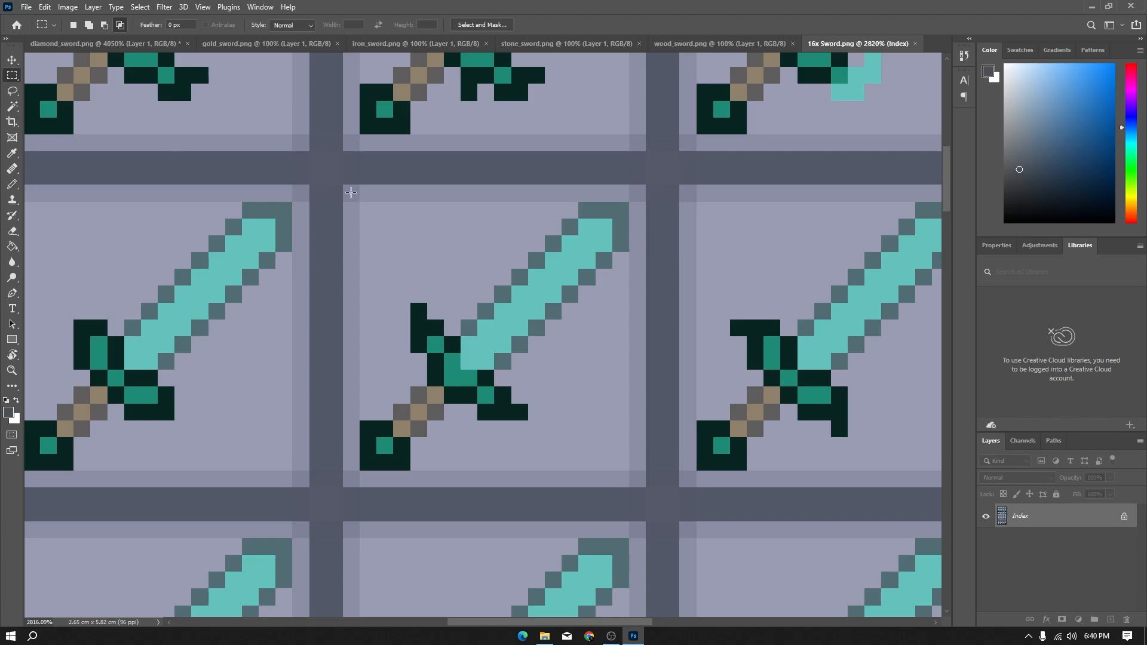
{"action": "left_click_drag", "start_coordinate": [351, 192], "coordinate": [637, 479]}
{"action": "left_click", "coordinate": [127, 45]}
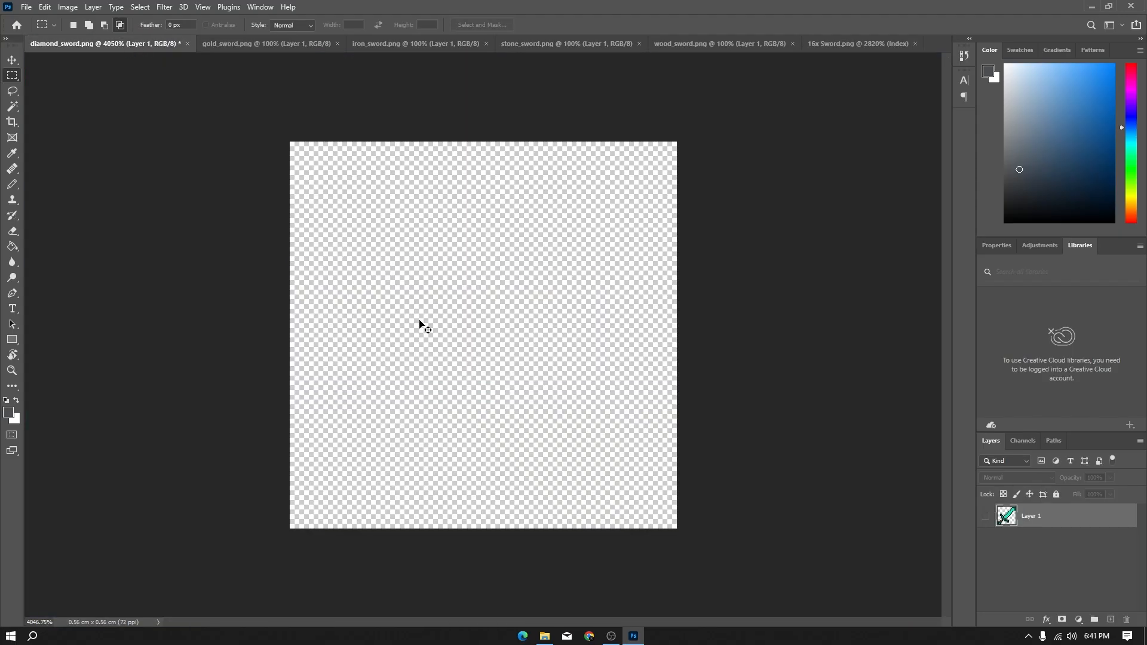
{"action": "key", "text": "ctrl+v"}
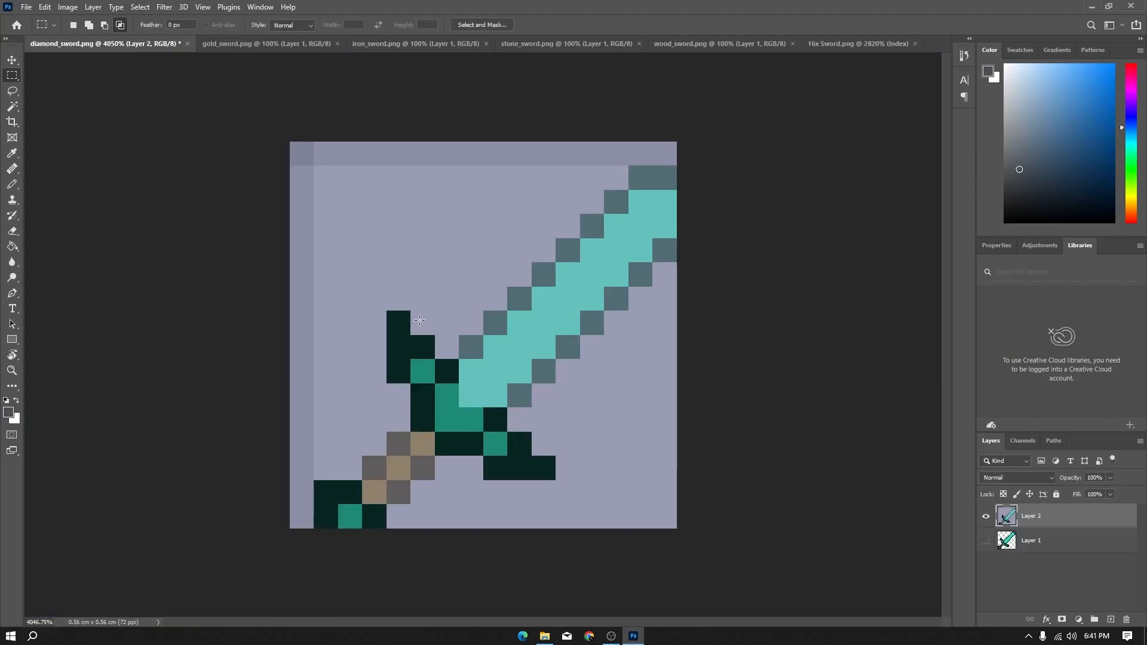
Nudge the pasted sword layer one pixel up and one pixel left within the canvas.
{"action": "left_click", "coordinate": [12, 60]}
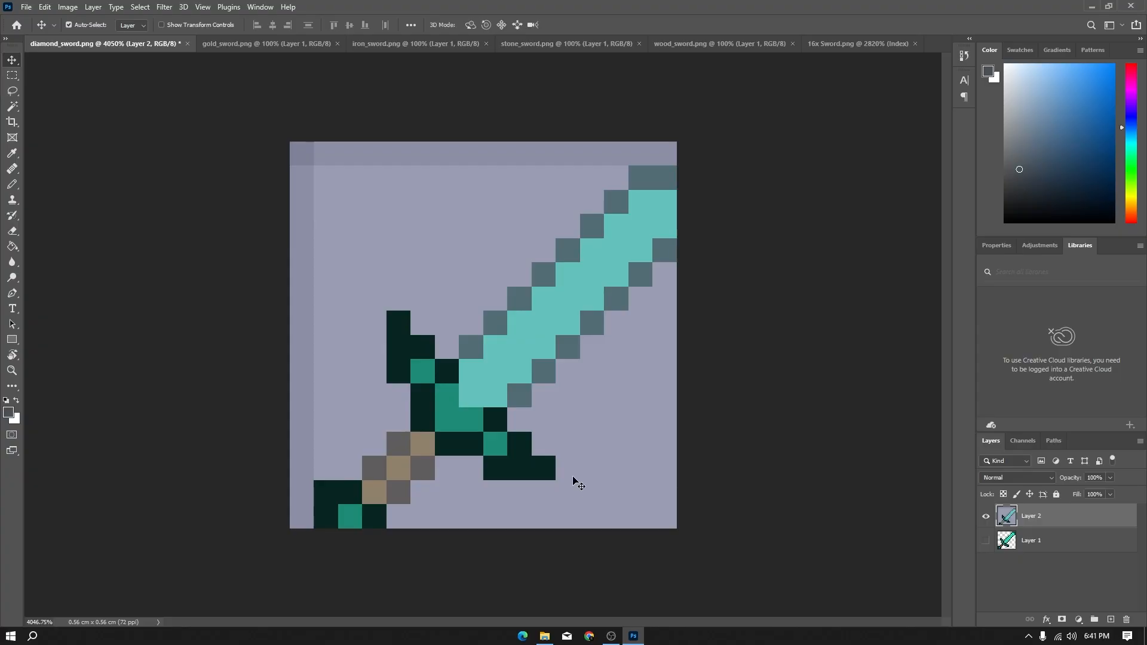
{"action": "key", "text": "Up"}
{"action": "key", "text": "Left"}
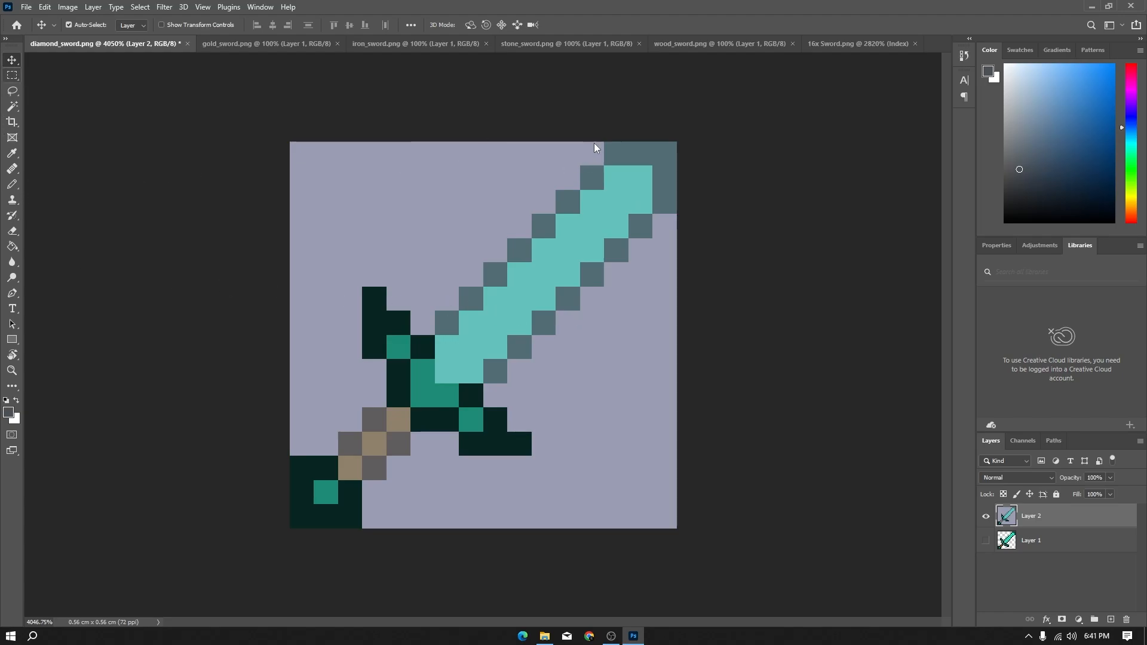
Shorten the blade by moving its 5 × 5 pixel tip area two pixels down and two pixels left, and deselect it.
{"action": "key", "text": "m"}
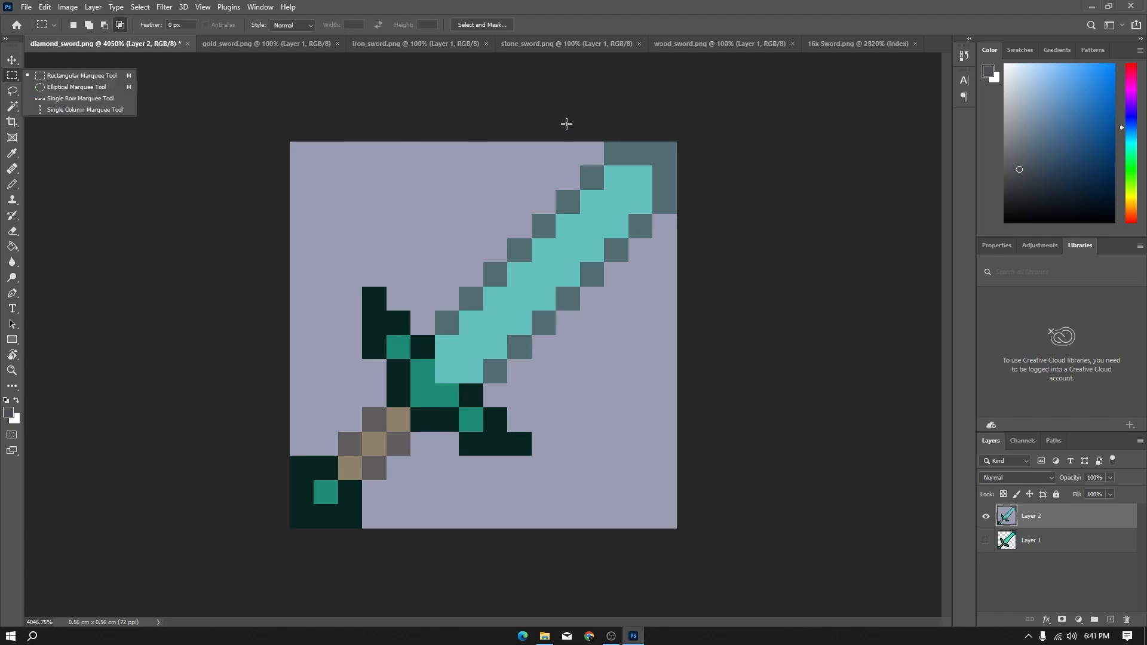
{"action": "left_click_drag", "start_coordinate": [551, 142], "coordinate": [687, 250]}
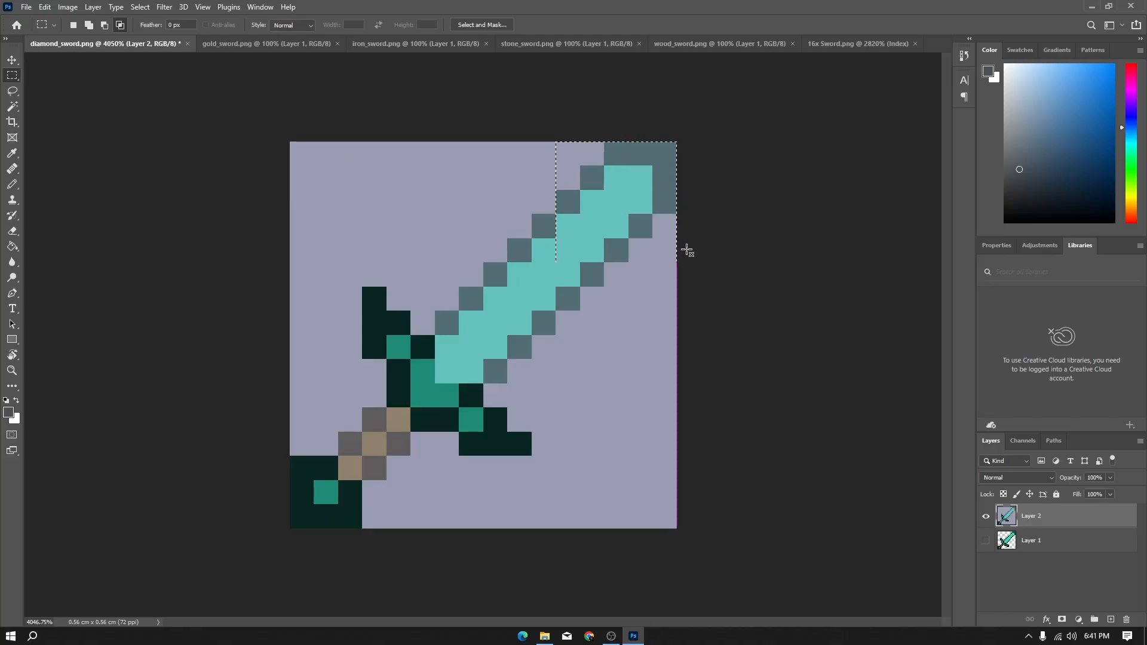
{"action": "key", "text": "v"}
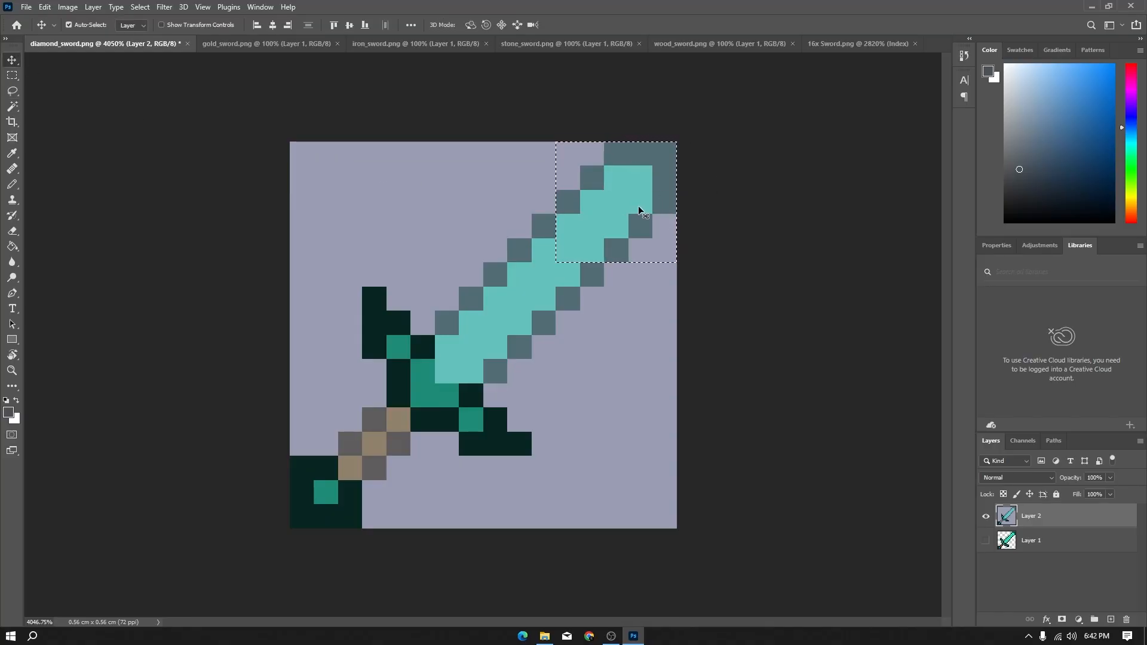
{"action": "left_click_drag", "start_coordinate": [618, 218], "coordinate": [545, 274]}
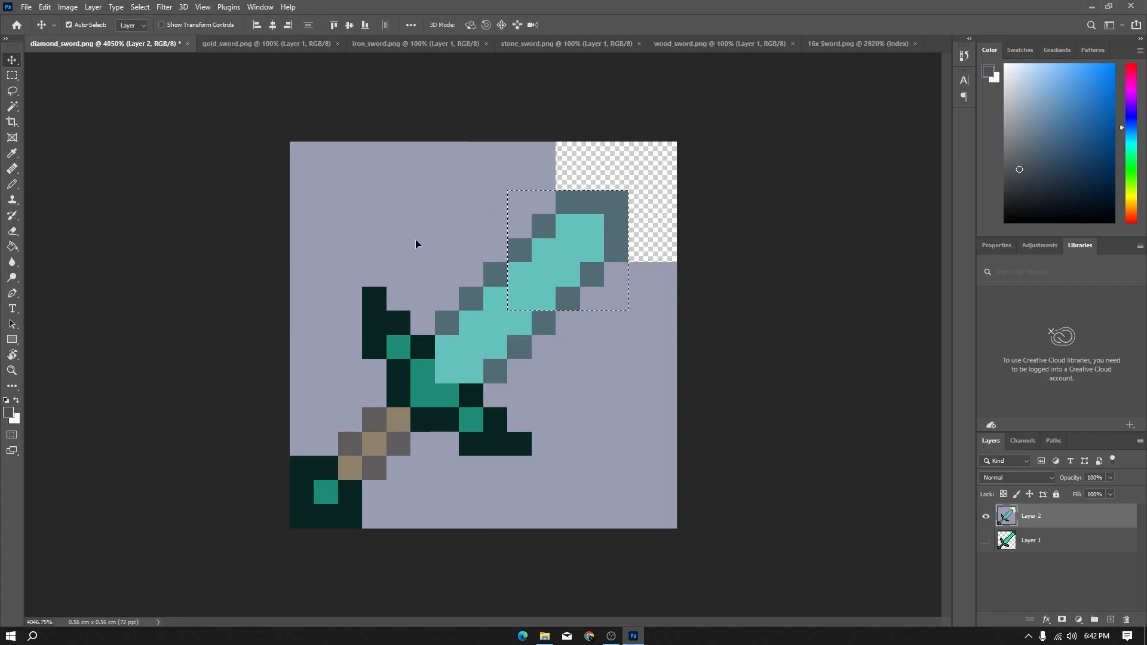
{"action": "key", "text": "m"}
{"action": "left_click", "coordinate": [319, 168]}
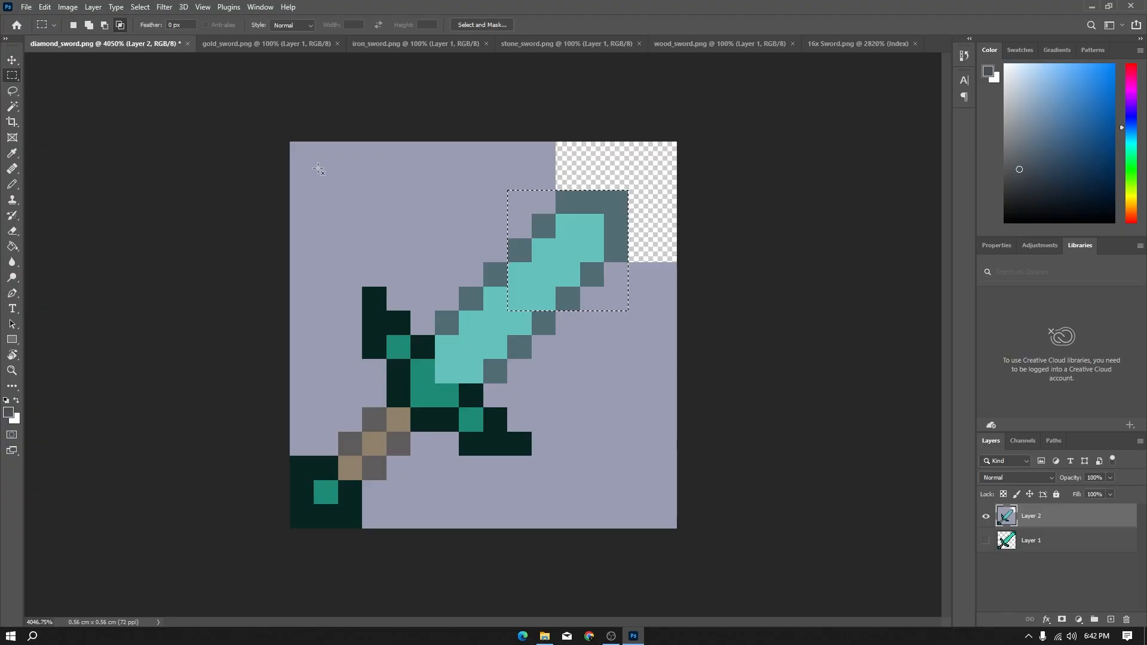
{"action": "left_click", "coordinate": [6, 62]}
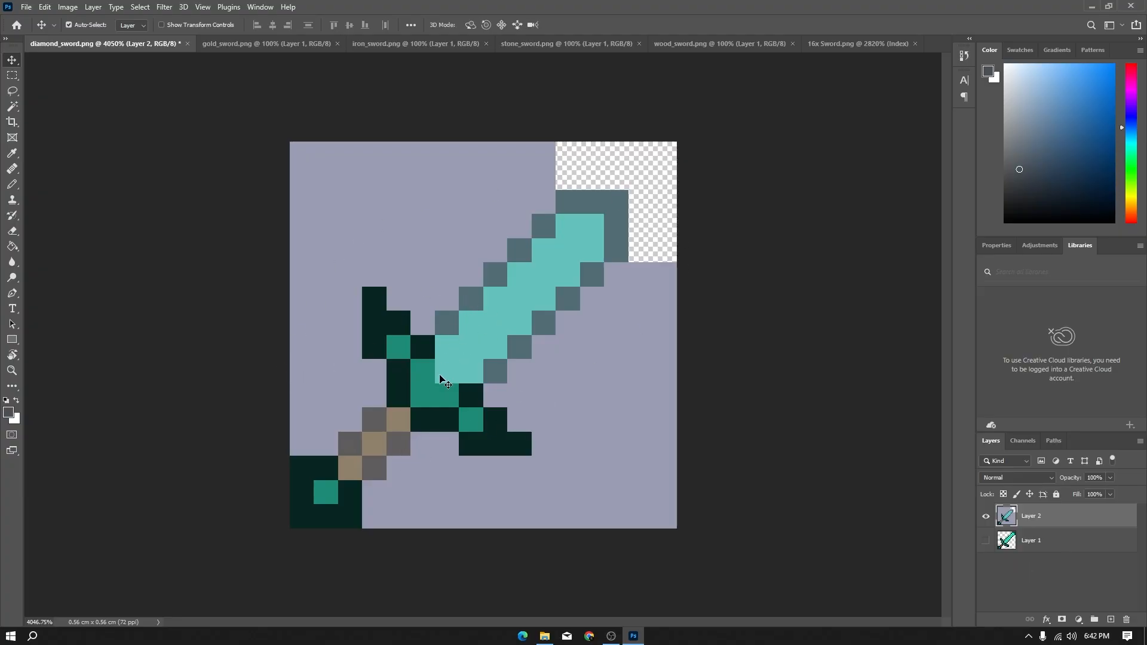
Add an empty layer above the pasted sword and open the color pallet image from the Resources folder.
{"action": "left_click", "coordinate": [1109, 620]}
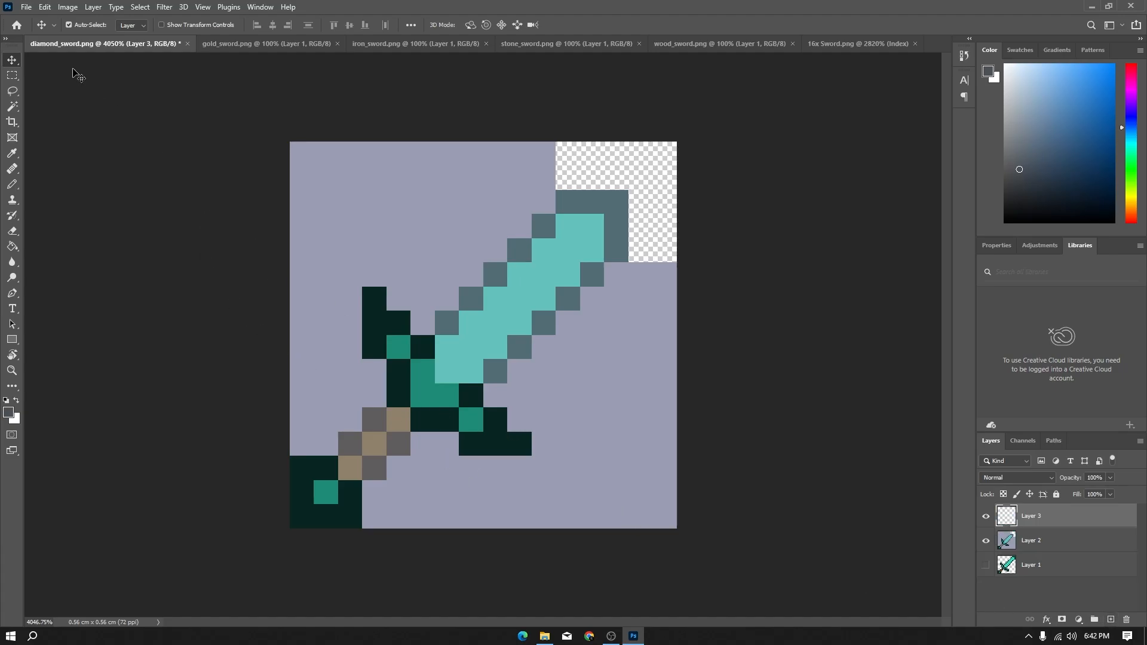
{"action": "left_click", "coordinate": [27, 8]}
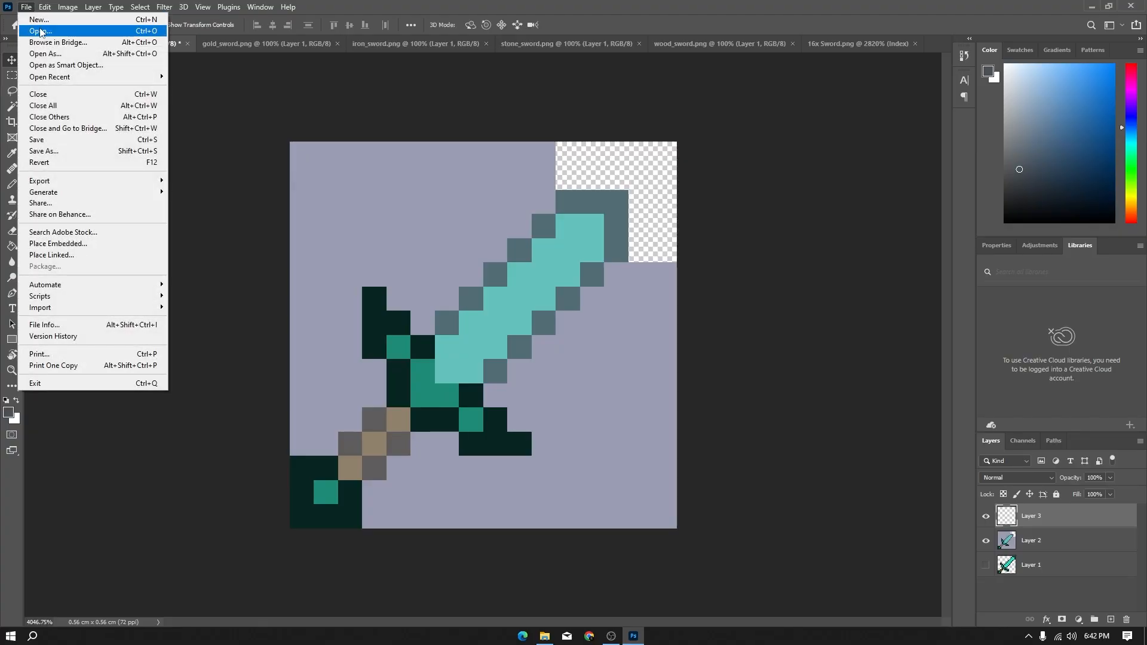
{"action": "left_click", "coordinate": [40, 32]}
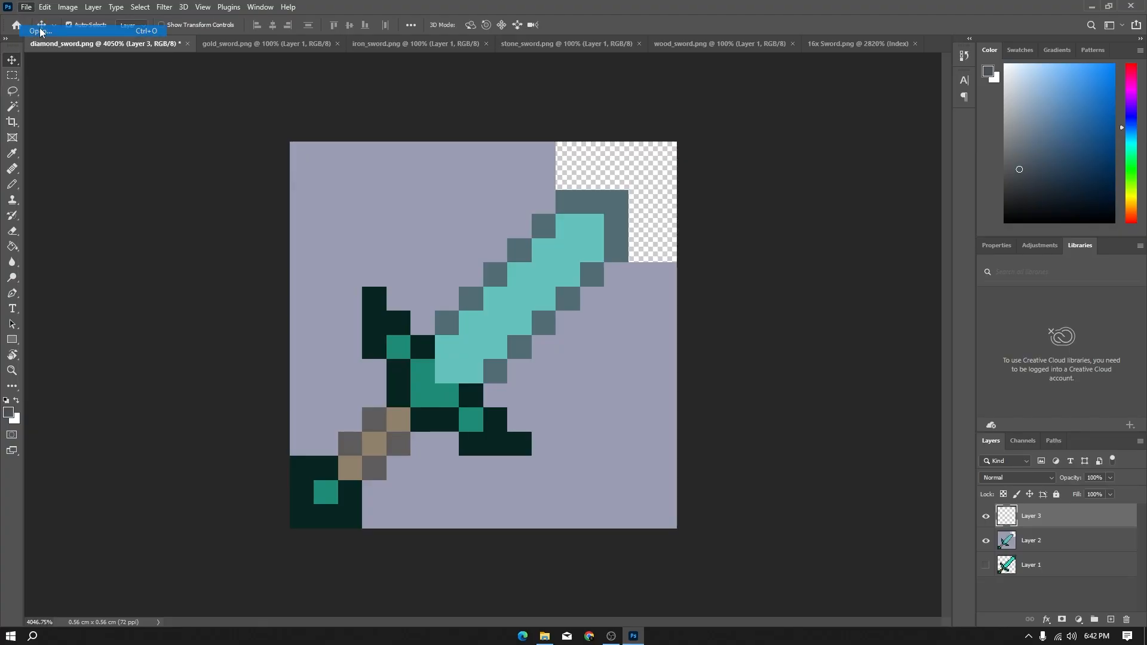
{"action": "left_click", "coordinate": [303, 208]}
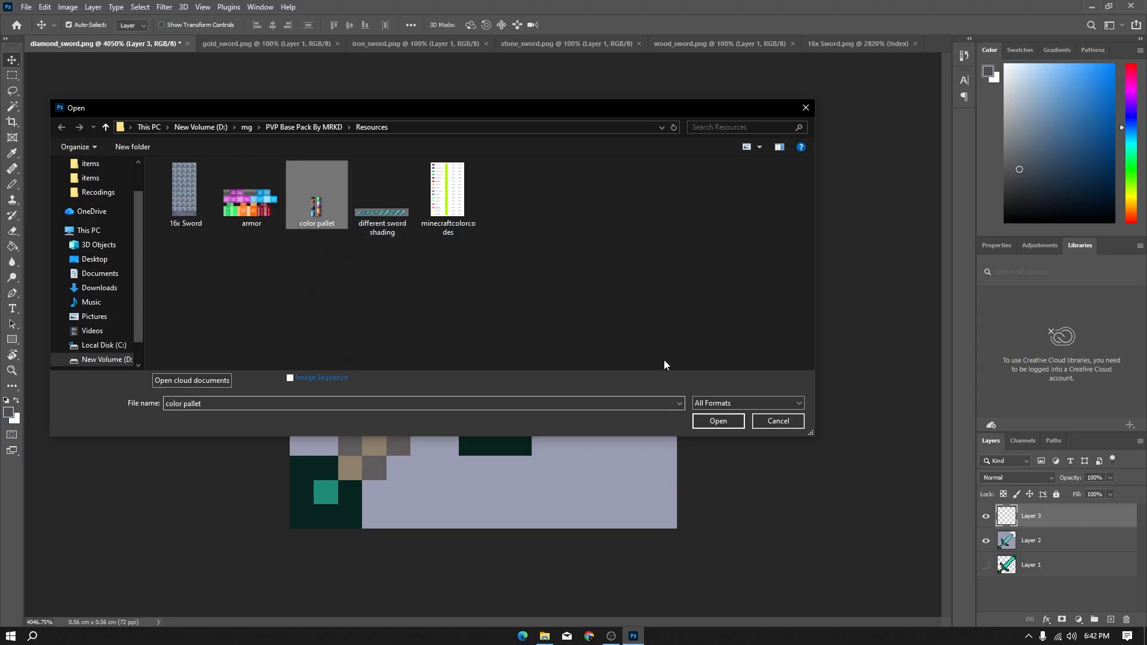
{"action": "left_click", "coordinate": [719, 421]}
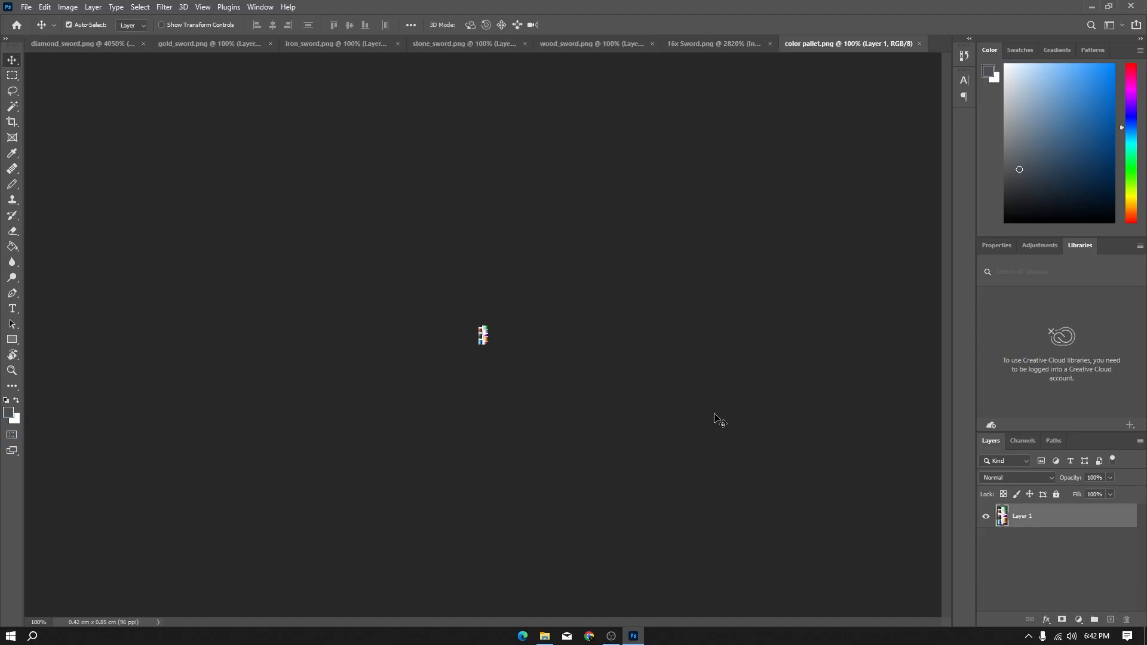
Examine the colour blocks in color pallet.png and compare them with the sword in diamond_sword.png.
{"action": "scroll", "coordinate": [479, 345], "scroll_direction": "up", "scroll_amount": 5}
{"action": "scroll", "coordinate": [479, 345], "scroll_direction": "up", "scroll_amount": 2}
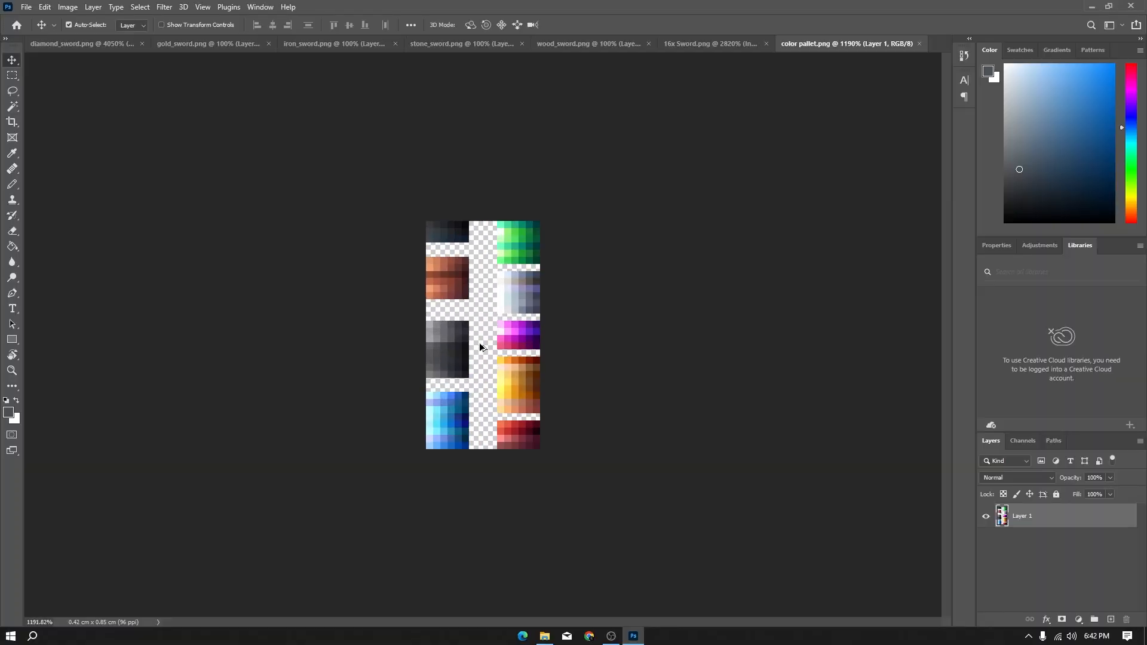
{"action": "scroll", "coordinate": [480, 346], "scroll_direction": "up", "scroll_amount": 5}
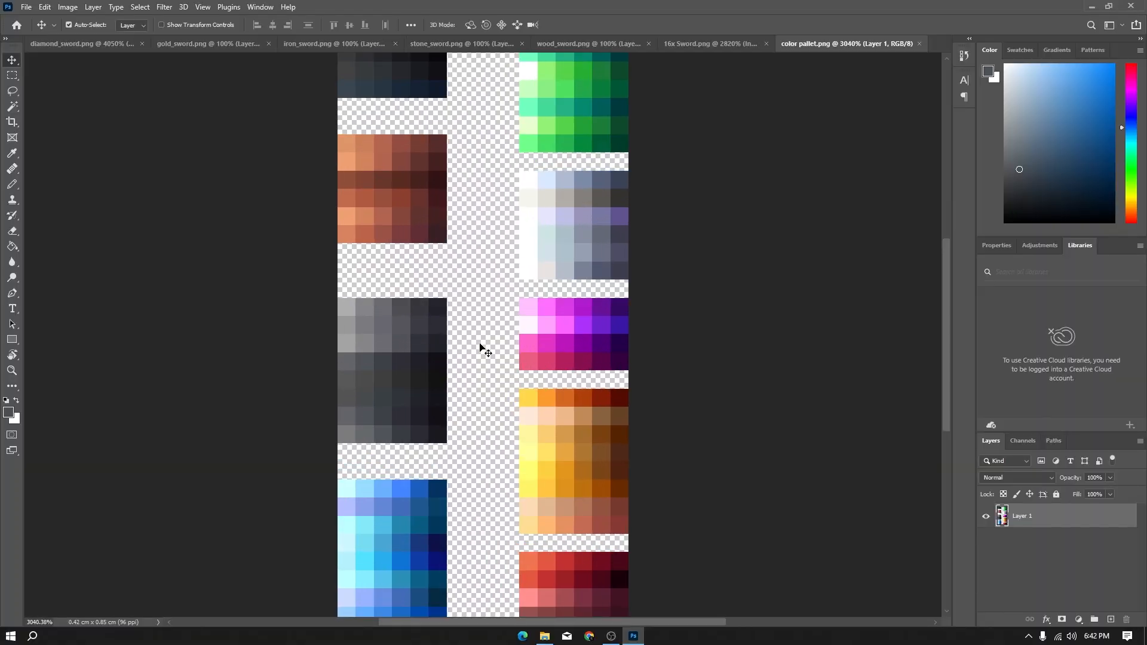
{"action": "scroll", "coordinate": [480, 346], "scroll_direction": "down", "scroll_amount": 4}
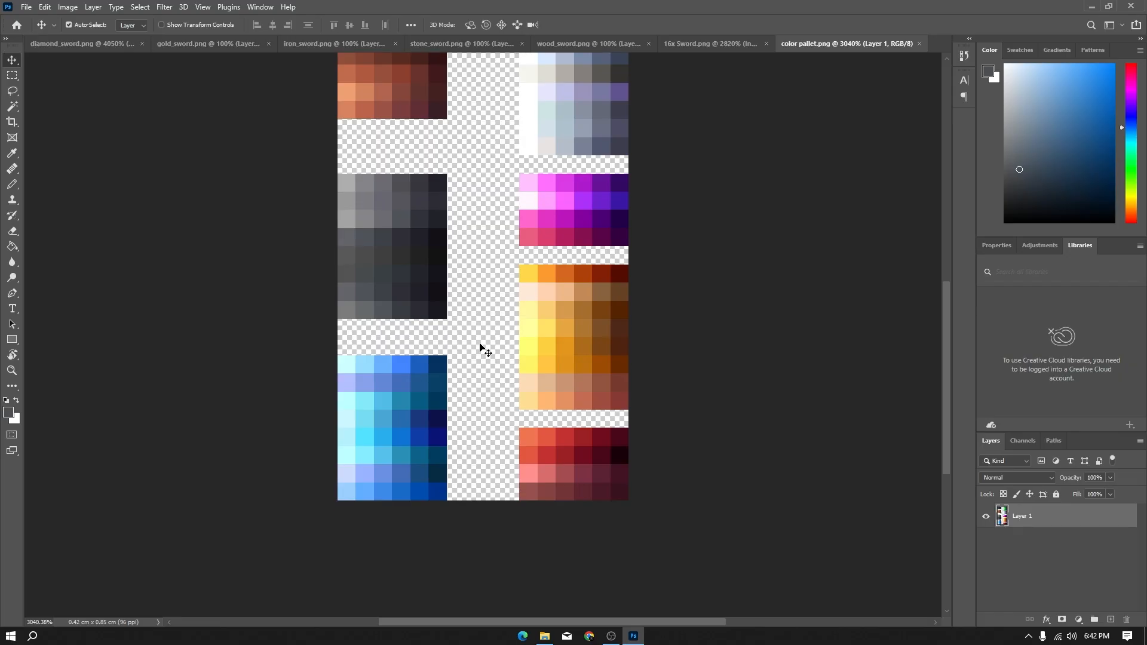
{"action": "scroll", "coordinate": [426, 353], "scroll_direction": "up", "scroll_amount": 3}
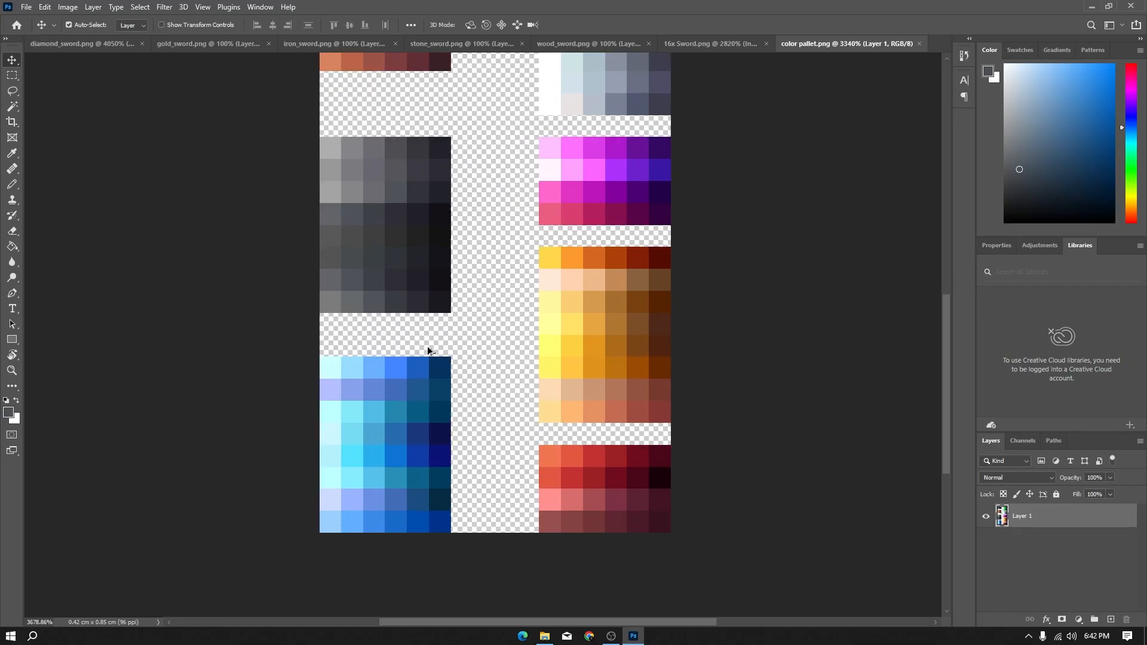
{"action": "scroll", "coordinate": [428, 352], "scroll_direction": "down", "scroll_amount": 1}
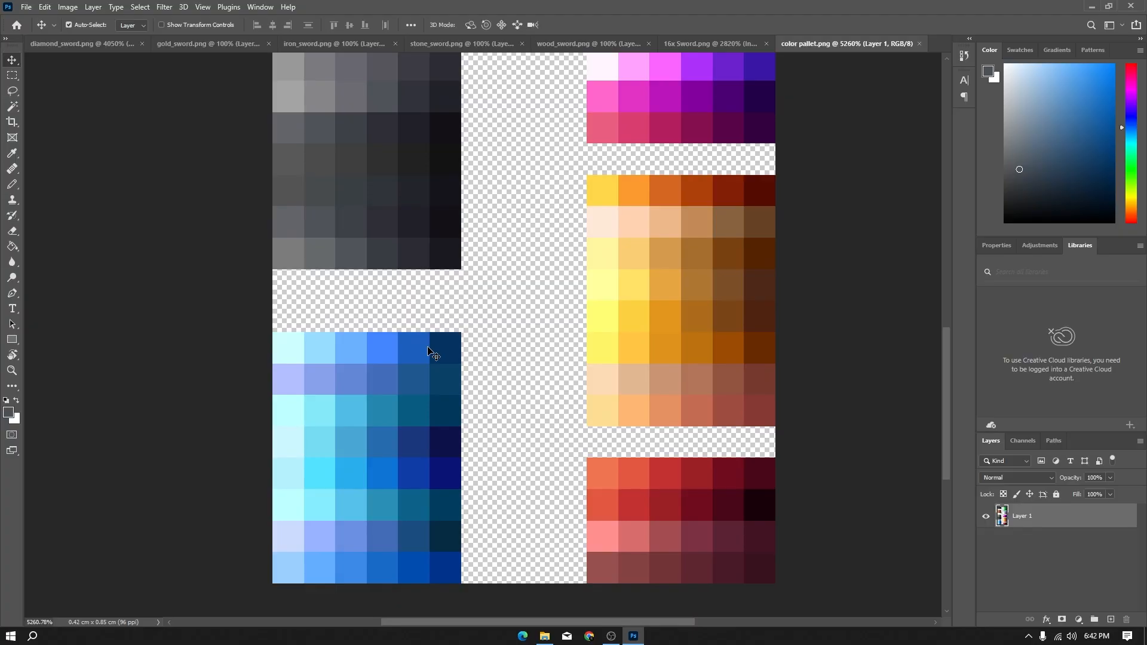
{"action": "left_click", "coordinate": [60, 44]}
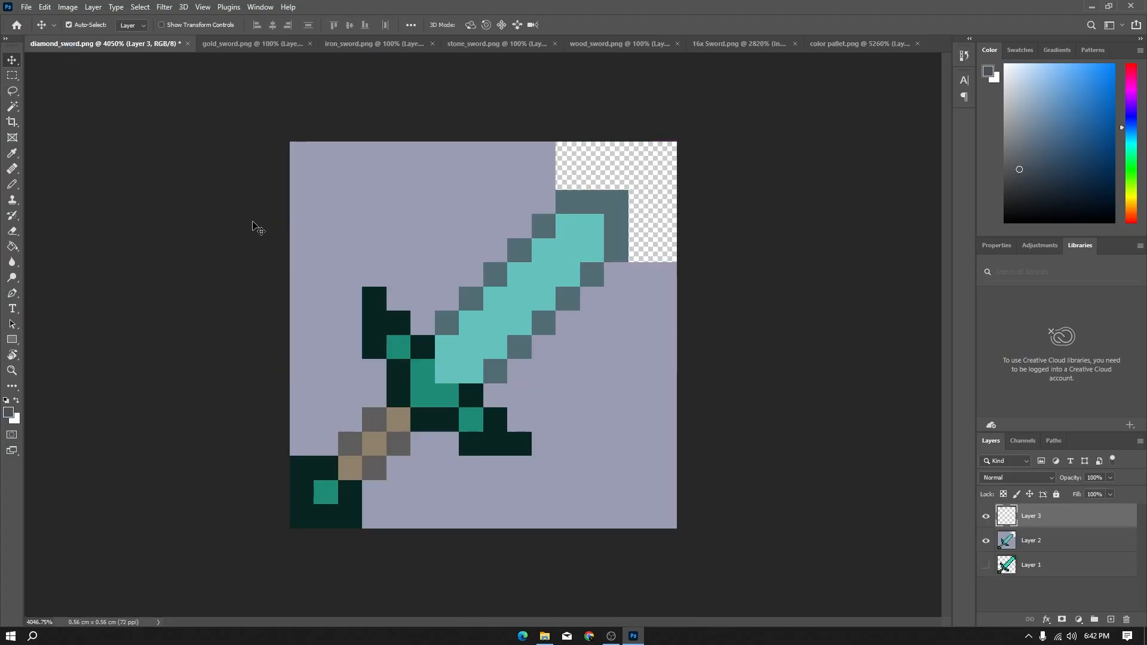
{"action": "left_click", "coordinate": [851, 50]}
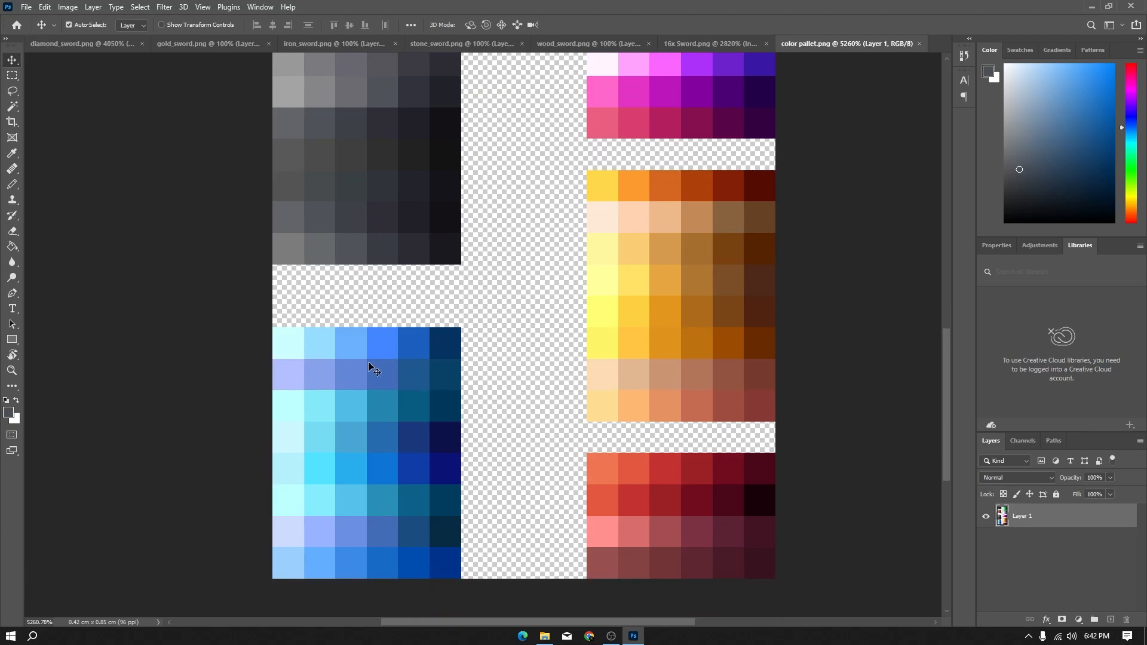
Sample the fourth swatch in the blue block's top row as the foreground colour and return to diamond_sword.png.
{"action": "scroll", "coordinate": [369, 366], "scroll_direction": "down", "scroll_amount": 1}
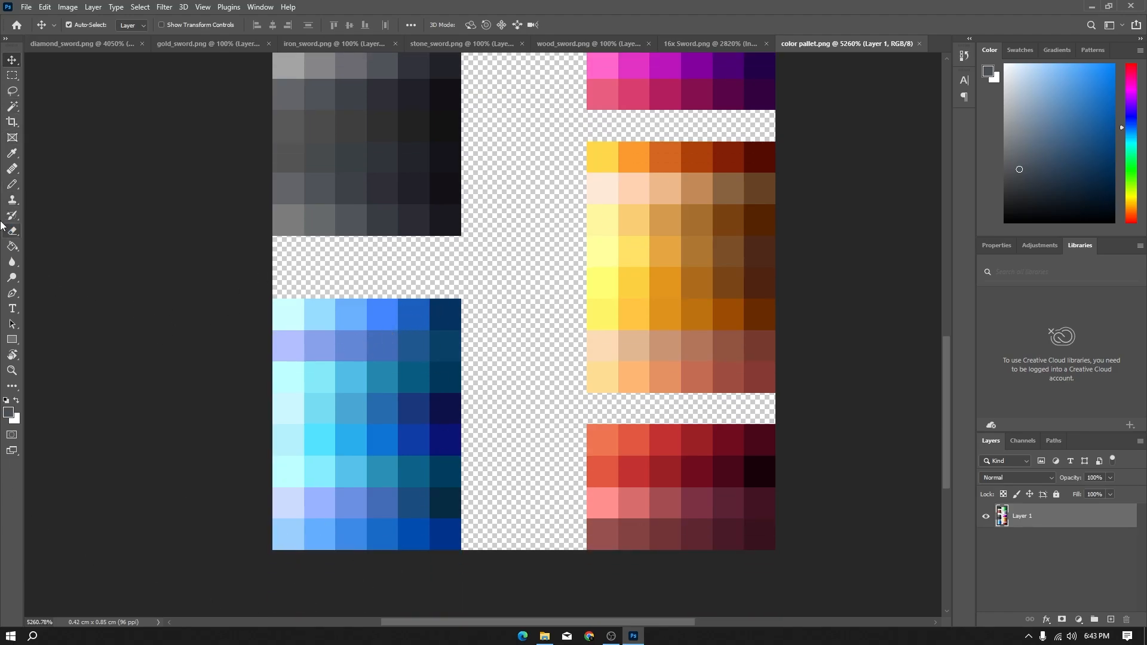
{"action": "key", "text": "i"}
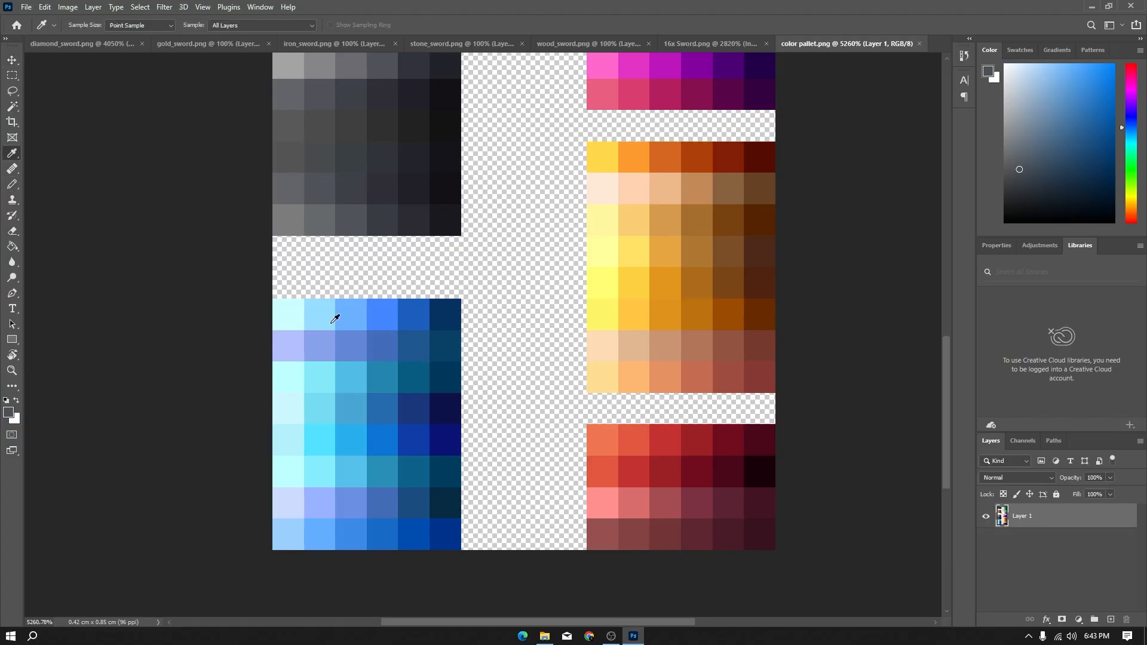
{"action": "left_click", "coordinate": [387, 307]}
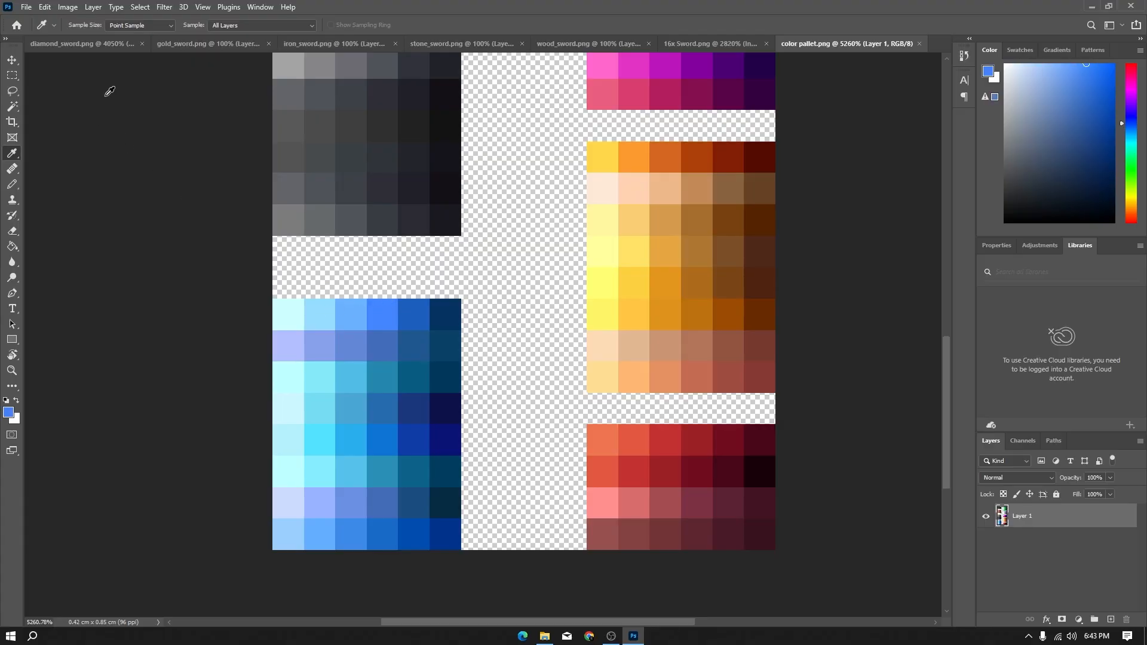
{"action": "left_click", "coordinate": [84, 45]}
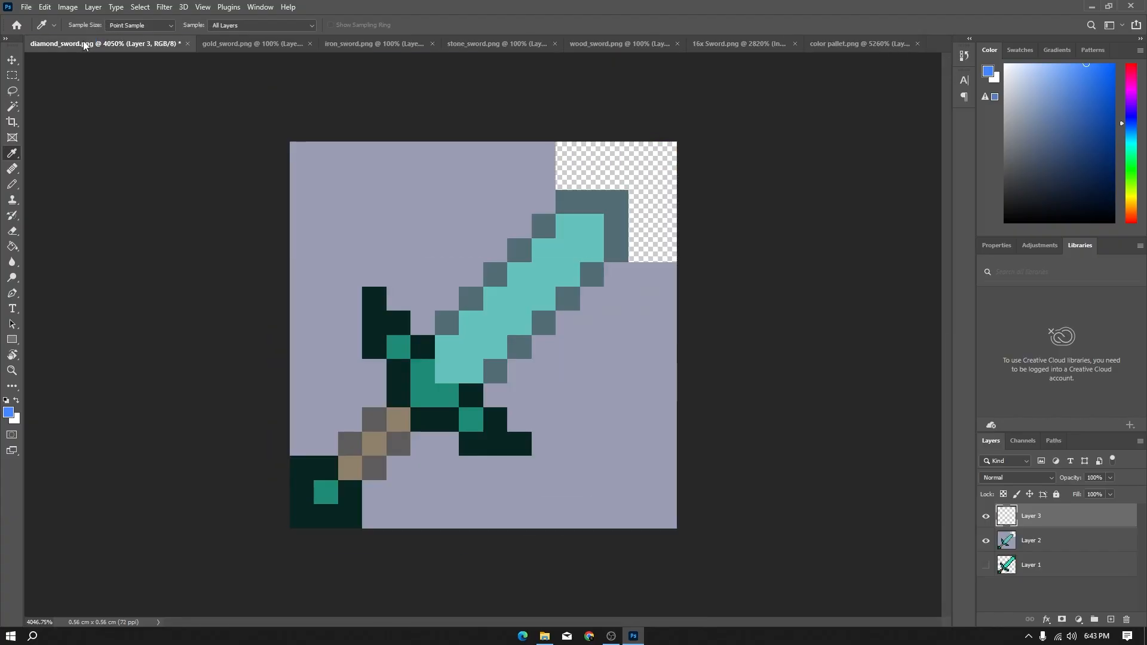
Paint three diagonal pixels along the middle of the blade on Layer 3 in the sampled blue with the Pencil tool.
{"action": "left_click", "coordinate": [10, 184]}
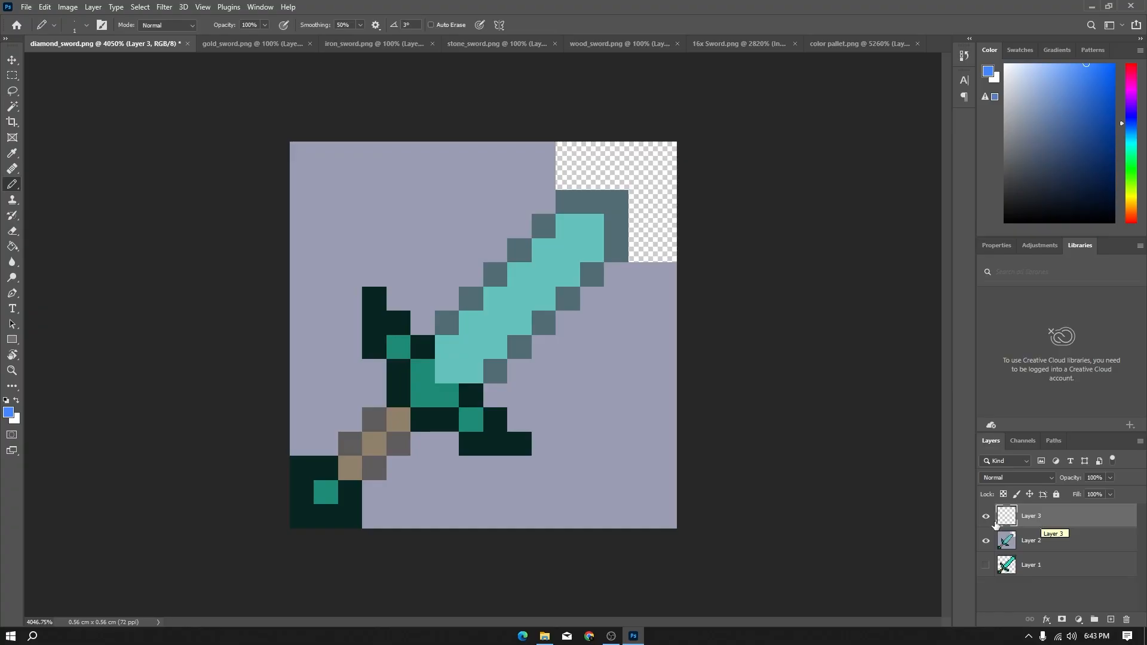
{"action": "left_click", "coordinate": [1035, 545]}
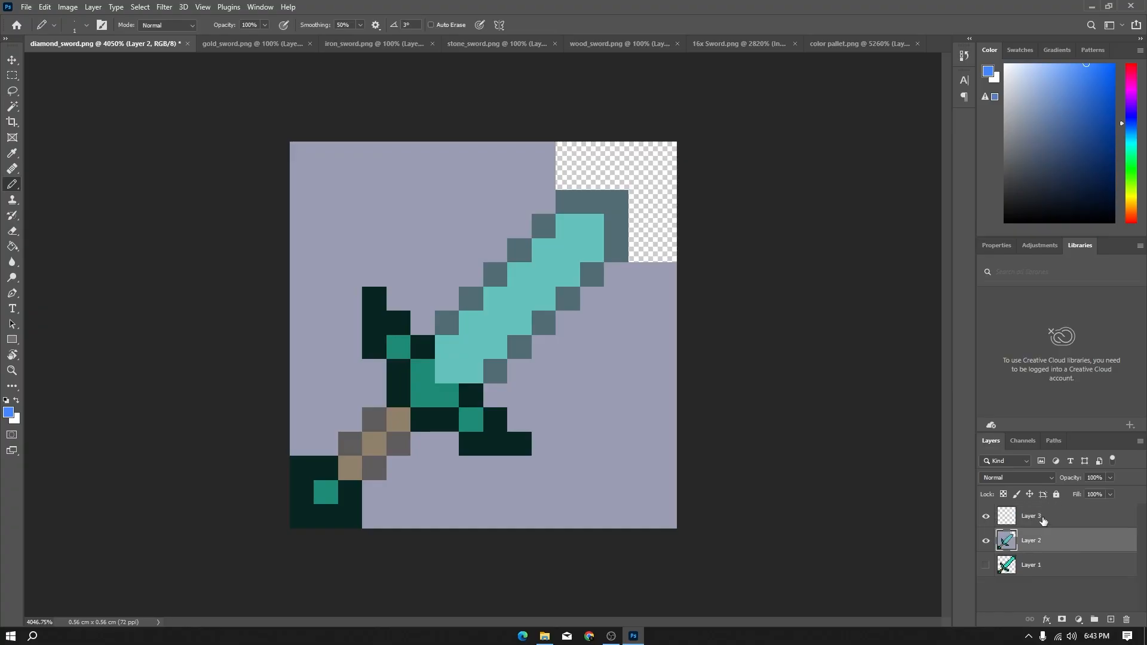
{"action": "left_click", "coordinate": [1042, 521]}
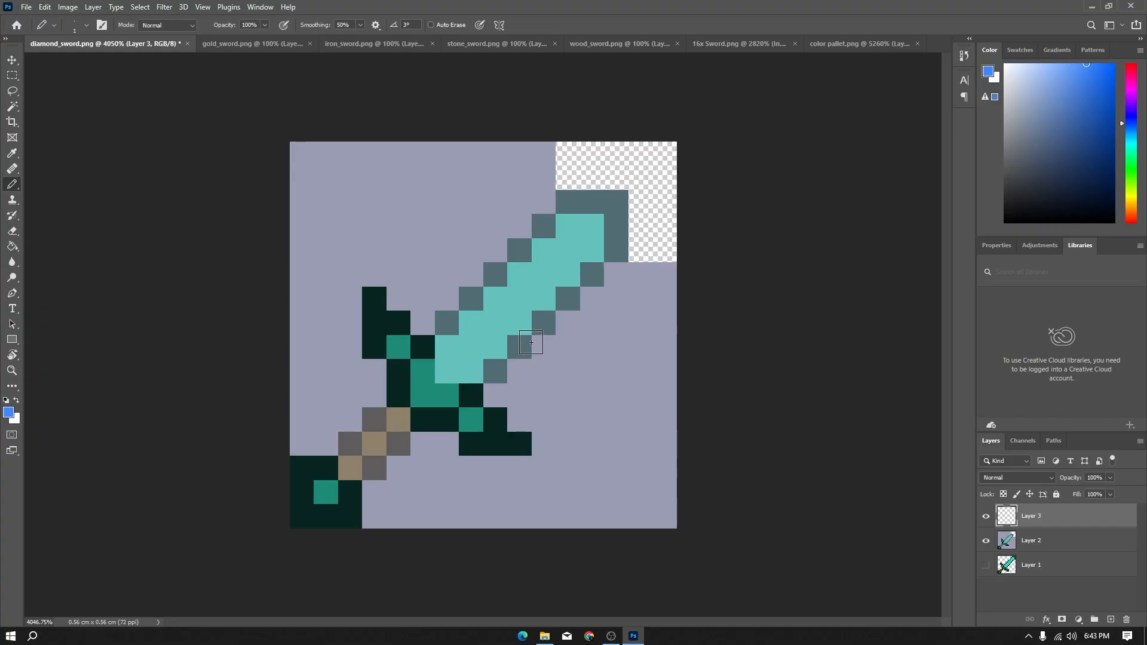
{"action": "left_click", "coordinate": [489, 324]}
{"action": "left_click", "coordinate": [519, 299]}
{"action": "left_click", "coordinate": [543, 274]}
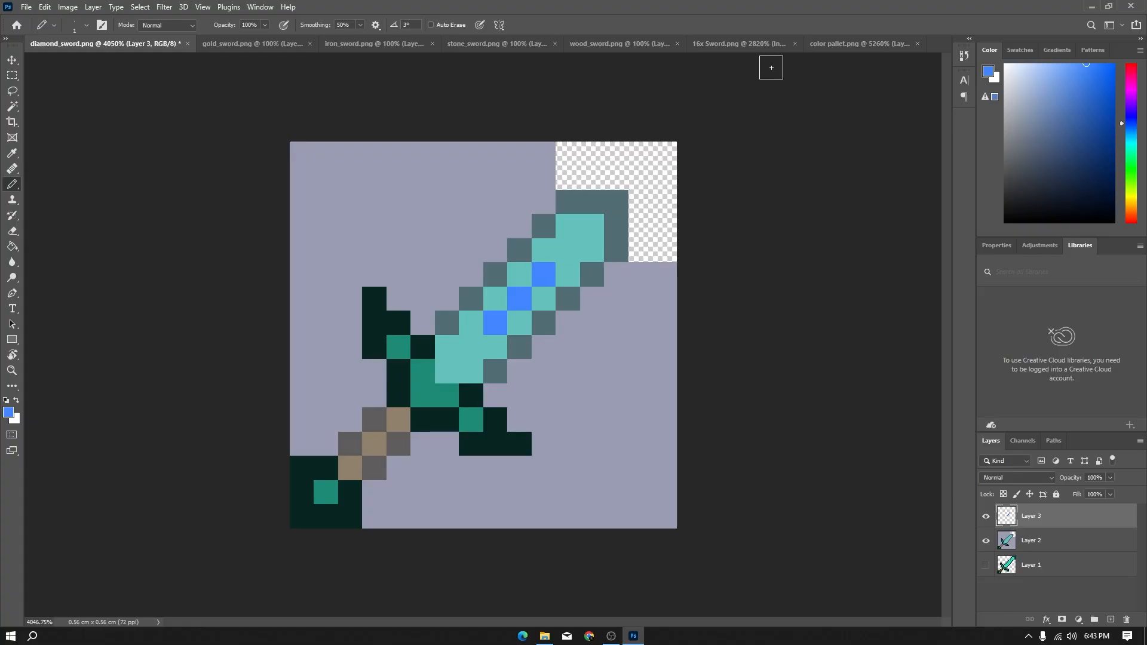
Sample the third swatch in the palette's top blue row and repaint the middle and upper of the three blade pixels.
{"action": "left_click", "coordinate": [832, 43]}
{"action": "key", "text": "i"}
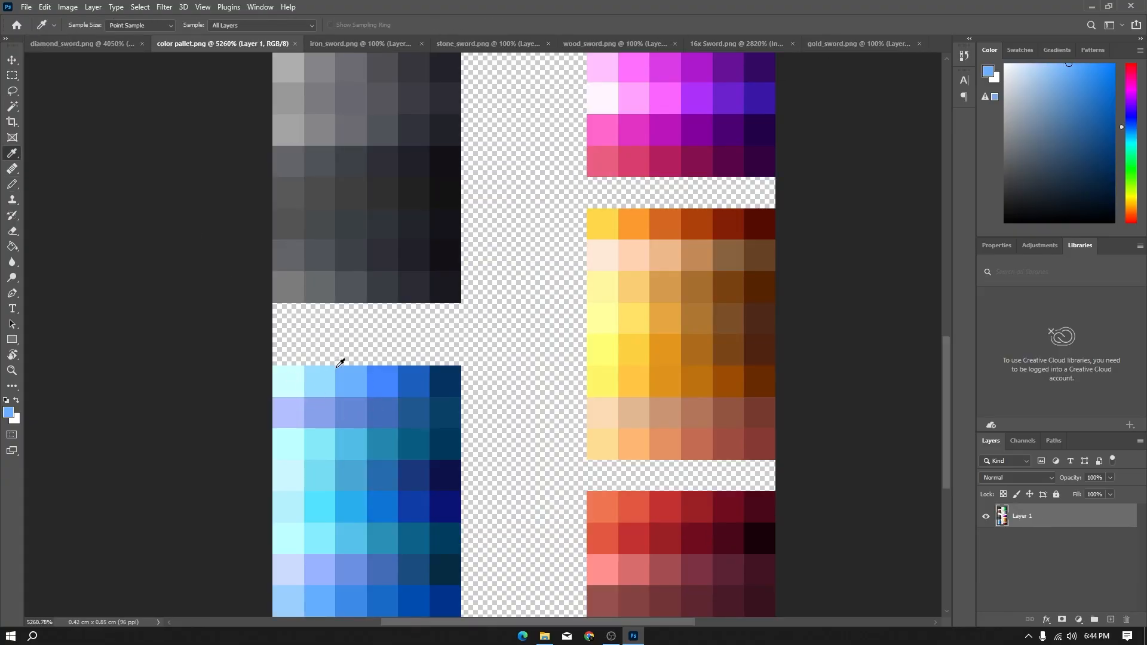
{"action": "left_click", "coordinate": [89, 44]}
{"action": "key", "text": "b"}
{"action": "left_click_drag", "start_coordinate": [525, 294], "coordinate": [542, 276]}
Sample the light blue second swatch in the palette's top blue row and repaint the same two blade pixels with it.
{"action": "left_click", "coordinate": [257, 46]}
{"action": "key", "text": "i"}
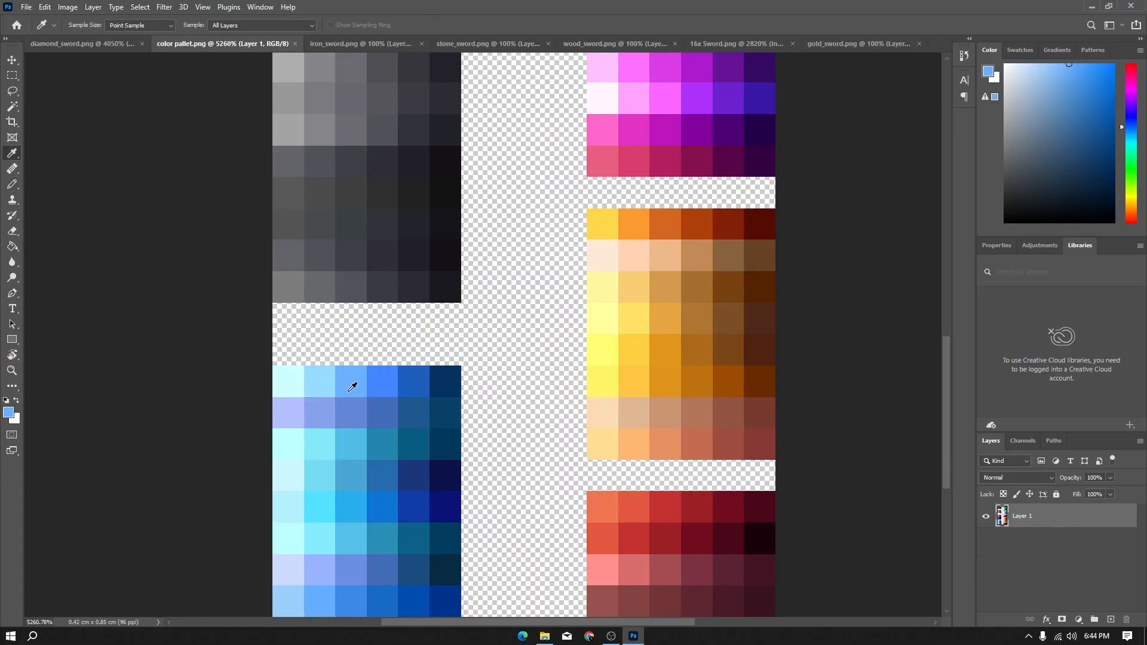
{"action": "left_click", "coordinate": [351, 385]}
{"action": "left_click", "coordinate": [84, 44]}
{"action": "key", "text": "b"}
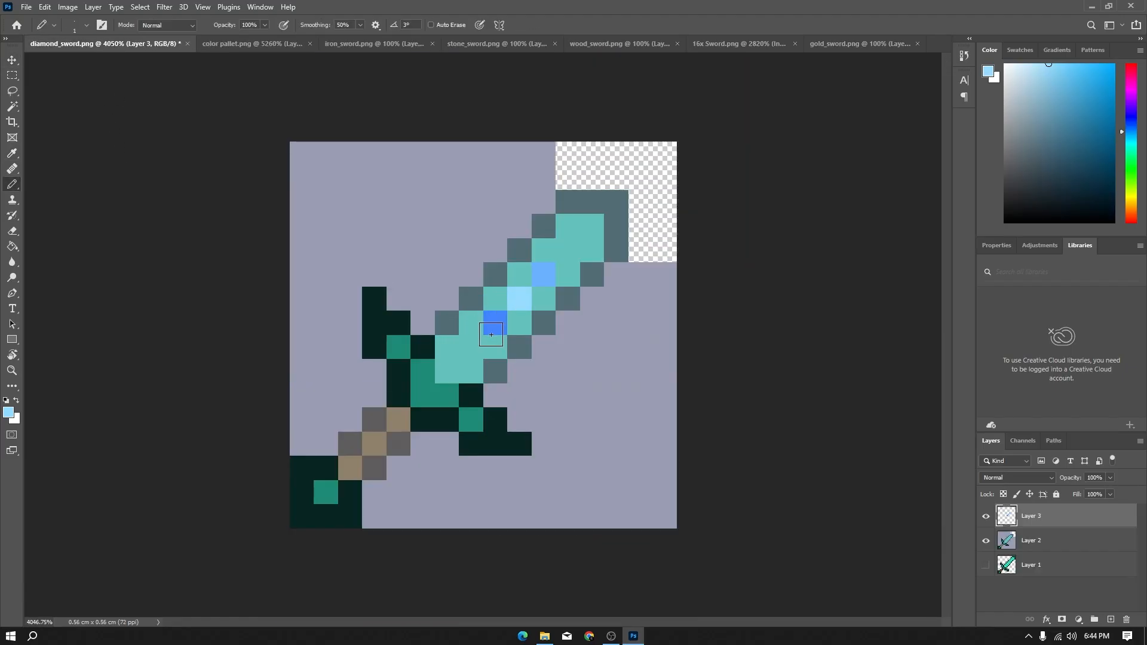
{"action": "left_click", "coordinate": [541, 278]}
Sample the third swatch of the palette's top blue row again and paint inner blade pixels towards the guard with it.
{"action": "left_click", "coordinate": [227, 44]}
{"action": "key", "text": "i"}
{"action": "left_click", "coordinate": [79, 54]}
{"action": "left_click", "coordinate": [79, 49]}
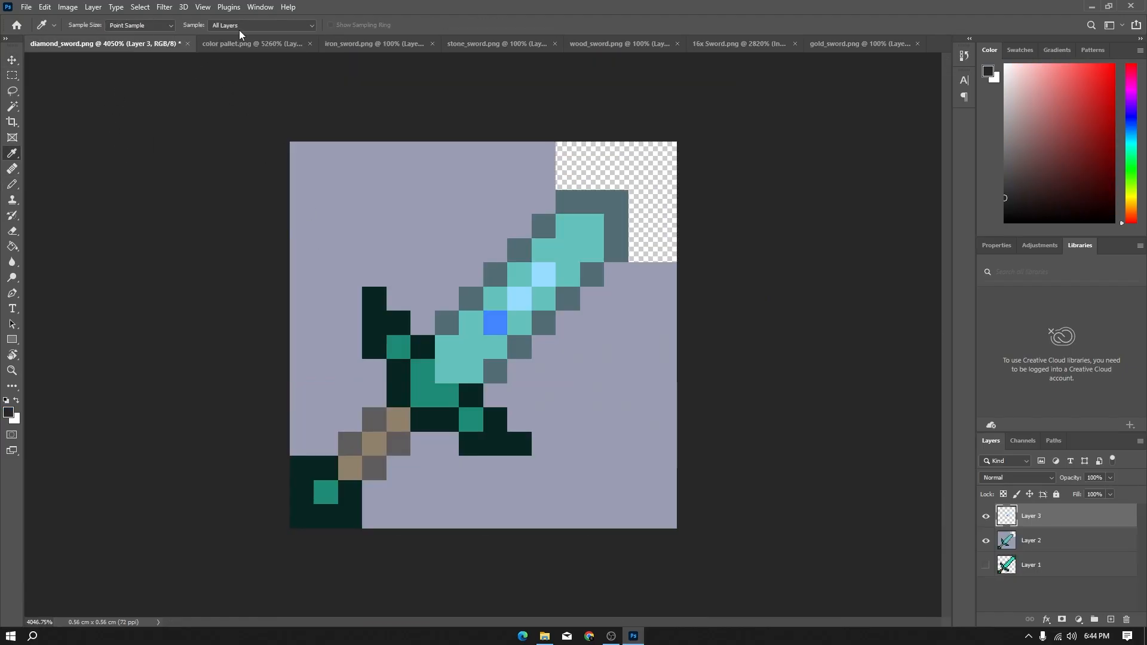
{"action": "left_click", "coordinate": [239, 44]}
{"action": "left_click", "coordinate": [371, 377]}
{"action": "left_click", "coordinate": [84, 44]}
{"action": "key", "text": "b"}
{"action": "mouse_move", "coordinate": [470, 341]}
{"action": "left_mouse_down"}
{"action": "mouse_move", "coordinate": [564, 263]}
{"action": "mouse_move", "coordinate": [564, 248]}
{"action": "mouse_move", "coordinate": [448, 336]}
{"action": "mouse_move", "coordinate": [454, 371]}
{"action": "left_mouse_up"}
Sample the fourth swatch in the palette's top blue row and paint the blade's base corner, one tip pixel and two lower-edge pixels.
{"action": "left_click", "coordinate": [239, 44]}
{"action": "key", "text": "i"}
{"action": "left_click", "coordinate": [446, 427]}
{"action": "left_click", "coordinate": [84, 44]}
{"action": "key", "text": "b"}
{"action": "left_click", "coordinate": [460, 365]}
{"action": "left_click", "coordinate": [567, 226]}
{"action": "left_click", "coordinate": [543, 298]}
{"action": "left_click", "coordinate": [520, 322]}
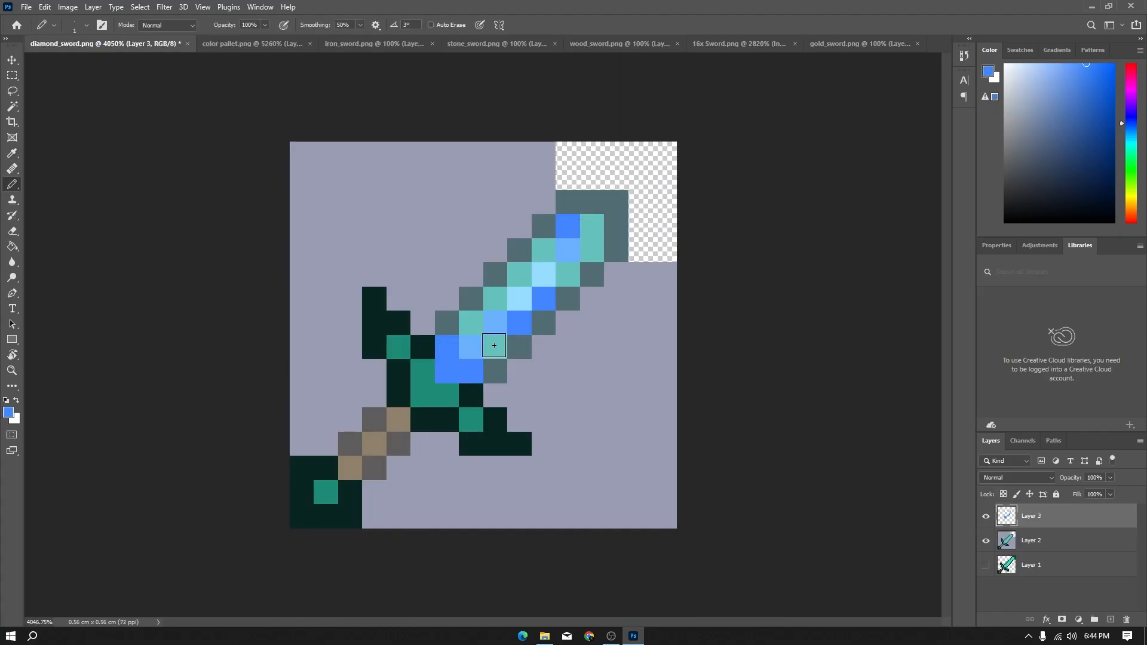
Sample the lighter blue from the blade and repaint the corner pixel where the blade meets the guard.
{"action": "key", "text": "i"}
{"action": "left_click", "coordinate": [471, 346]}
{"action": "key", "text": "b"}
{"action": "left_click", "coordinate": [451, 373]}
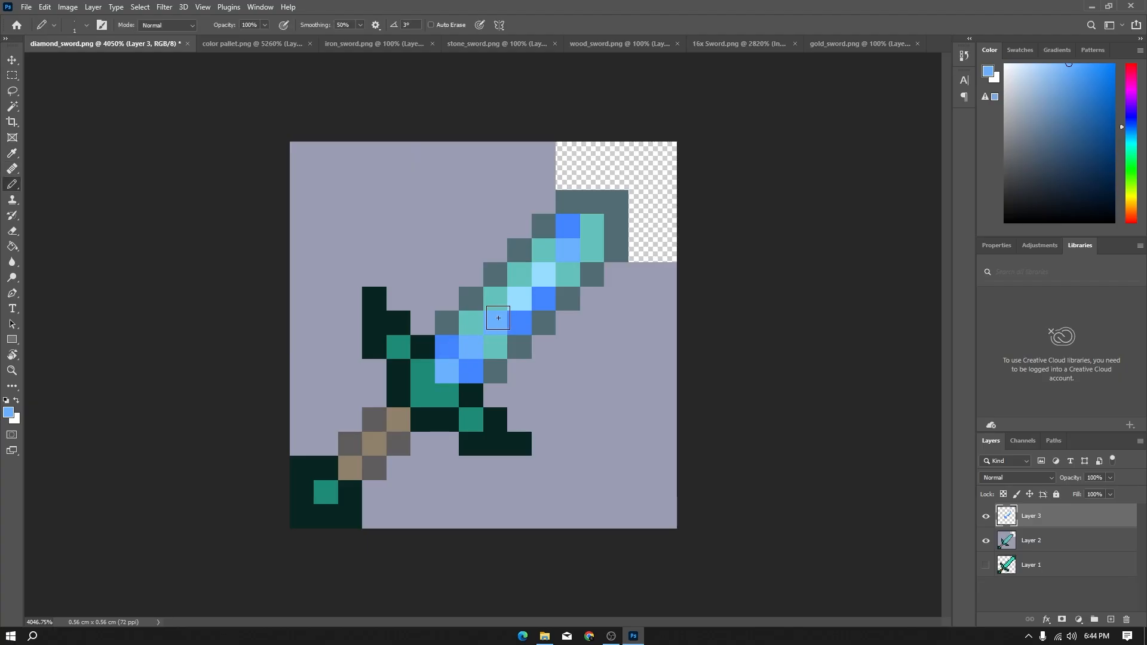
Sample the bright cyan second swatch in the blue block's fifth row, try it on the lower blade, and undo that stroke.
{"action": "left_click", "coordinate": [239, 43]}
{"action": "key", "text": "i"}
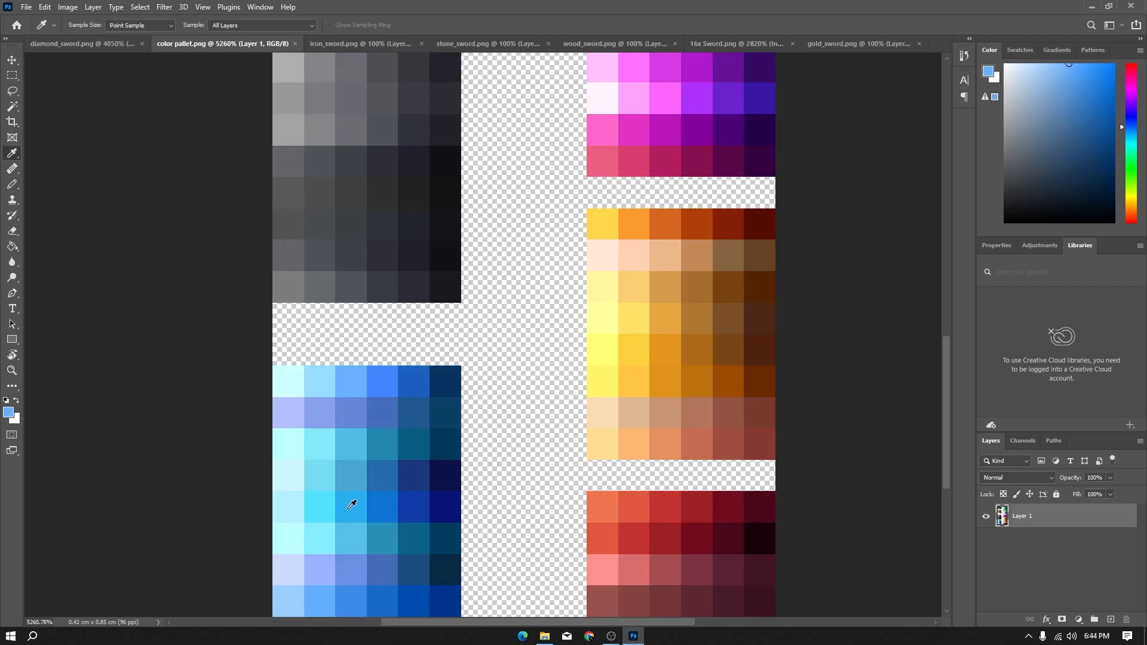
{"action": "left_click", "coordinate": [352, 505]}
{"action": "left_click", "coordinate": [82, 43]}
{"action": "key", "text": "b"}
{"action": "left_click", "coordinate": [487, 345]}
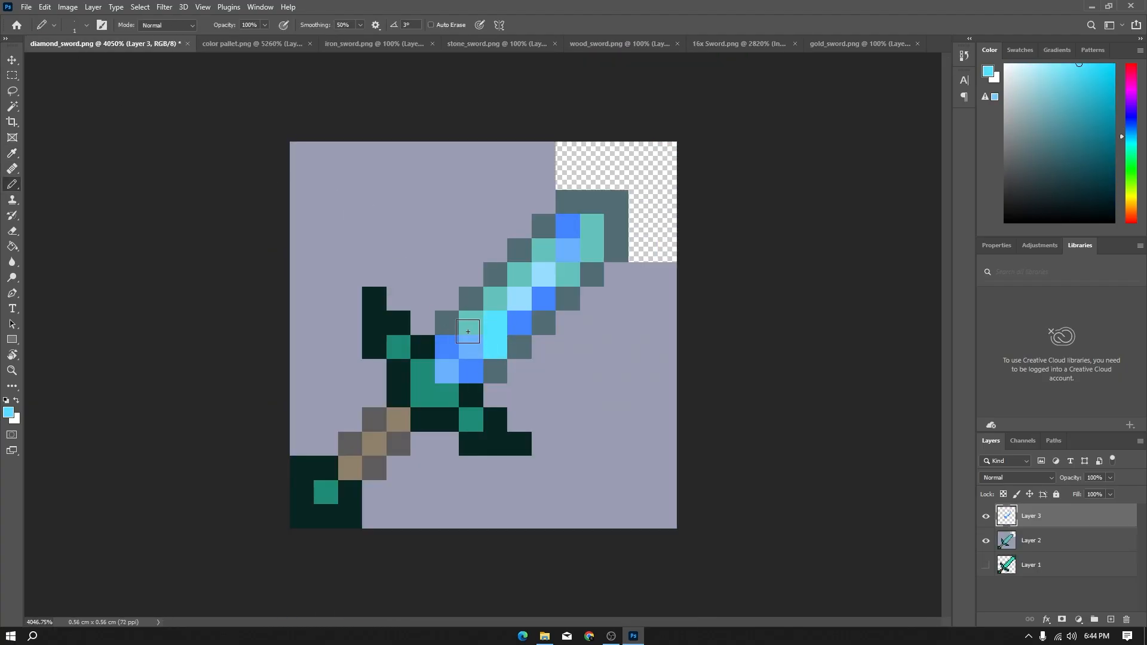
{"action": "key", "text": "ctrl+z"}
Paint cyan highlights on one pixel near the guard, two at the tip and two along the blade's middle.
{"action": "left_click", "coordinate": [471, 322]}
{"action": "left_click", "coordinate": [592, 251]}
{"action": "left_click", "coordinate": [592, 227]}
{"action": "left_click", "coordinate": [544, 275]}
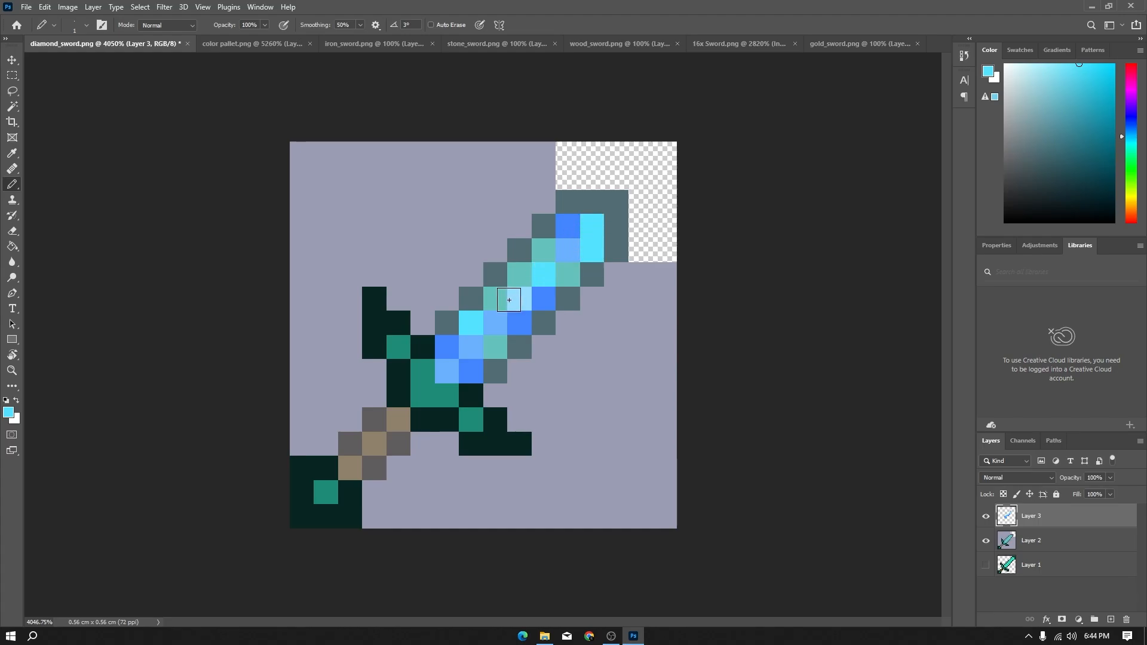
{"action": "left_click", "coordinate": [510, 299]}
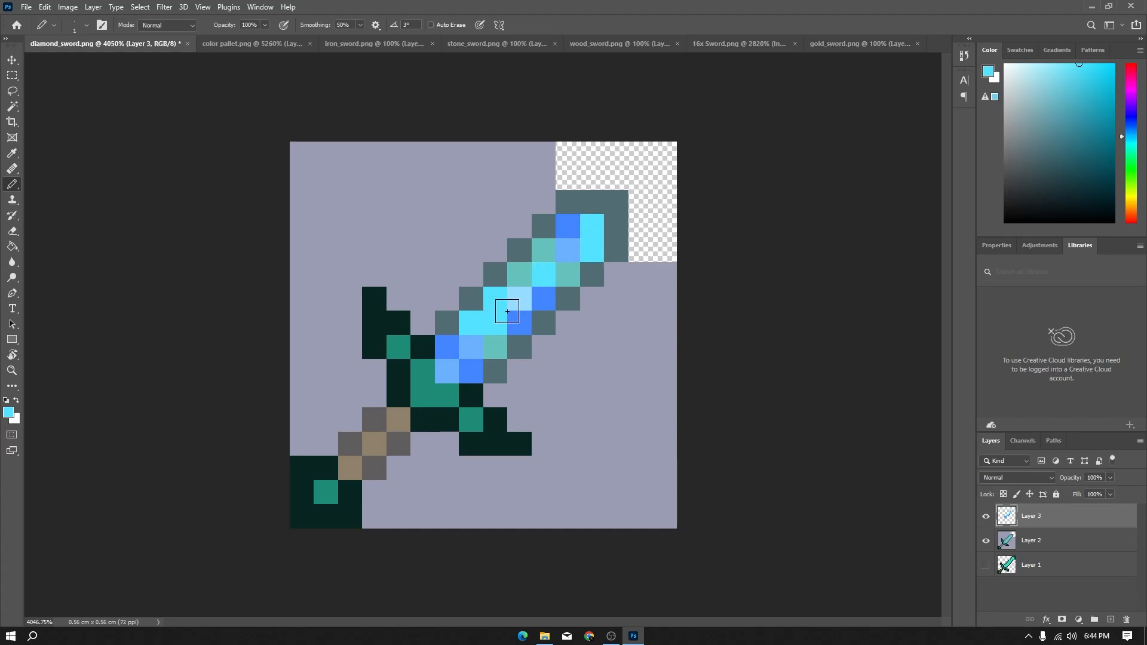
Sample the third swatch of the palette's top blue row and fill teal pixels in the upper blade and the tip pixel with it.
{"action": "left_click", "coordinate": [241, 45]}
{"action": "left_click", "coordinate": [333, 389], "text": "alt"}
{"action": "left_click", "coordinate": [81, 44]}
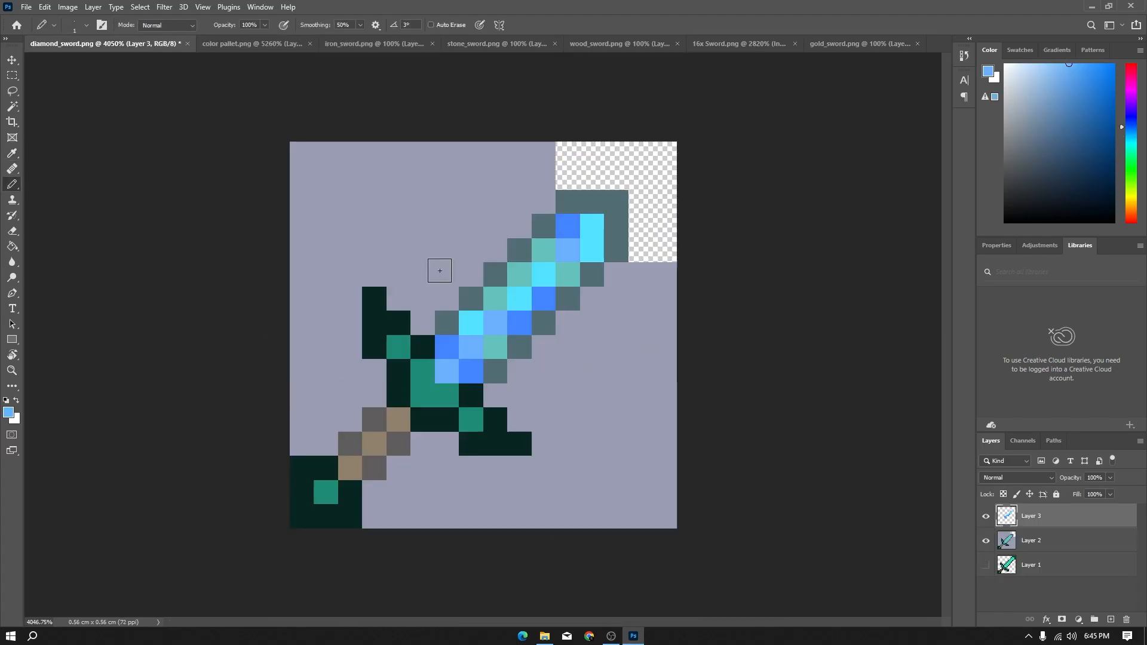
{"action": "left_click", "coordinate": [521, 276]}
{"action": "left_click", "coordinate": [567, 280]}
{"action": "left_click", "coordinate": [546, 245]}
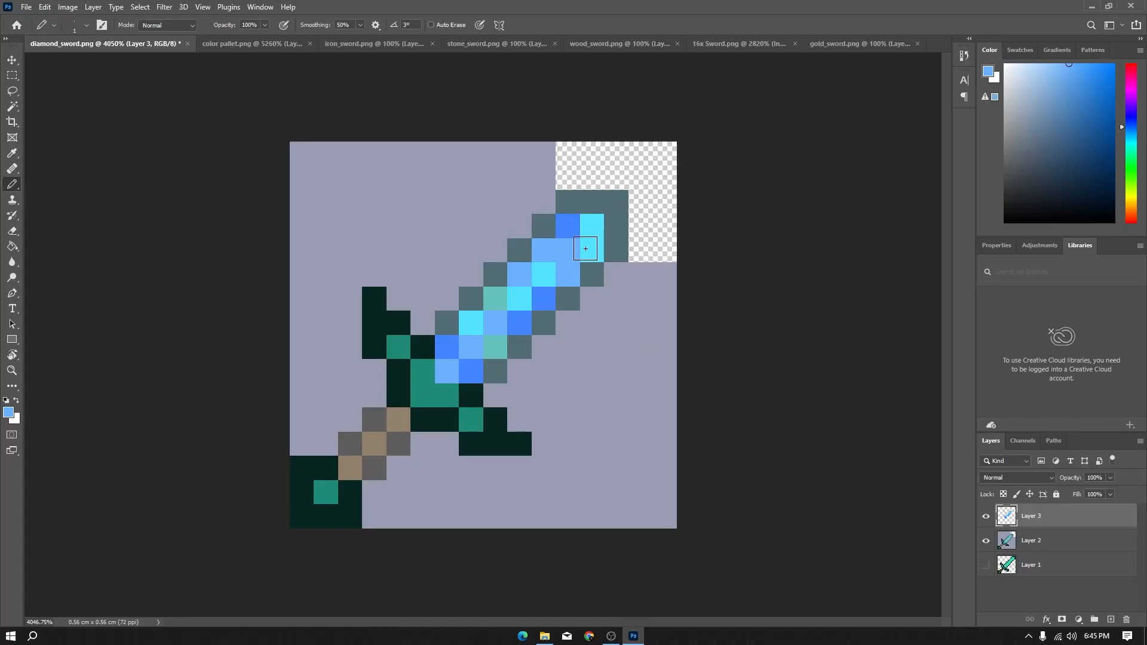
{"action": "left_click", "coordinate": [592, 226]}
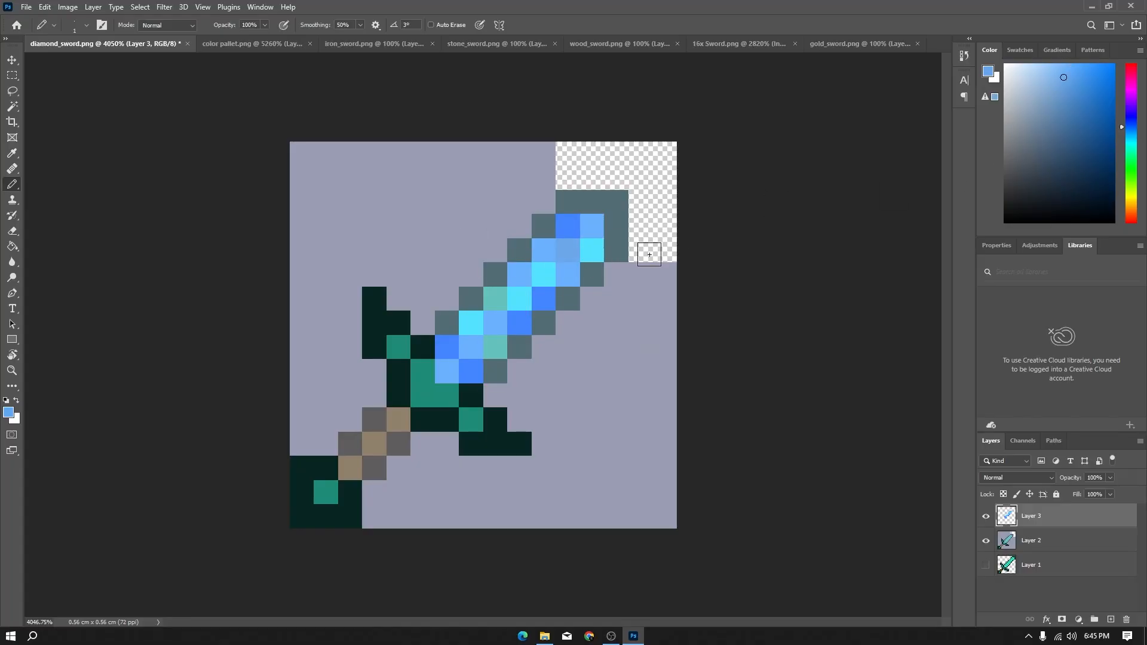
Paint the two leftover teal pixels and two pixels near the tip in muted blue shades.
{"action": "left_click", "coordinate": [601, 254]}
{"action": "left_click", "coordinate": [495, 345]}
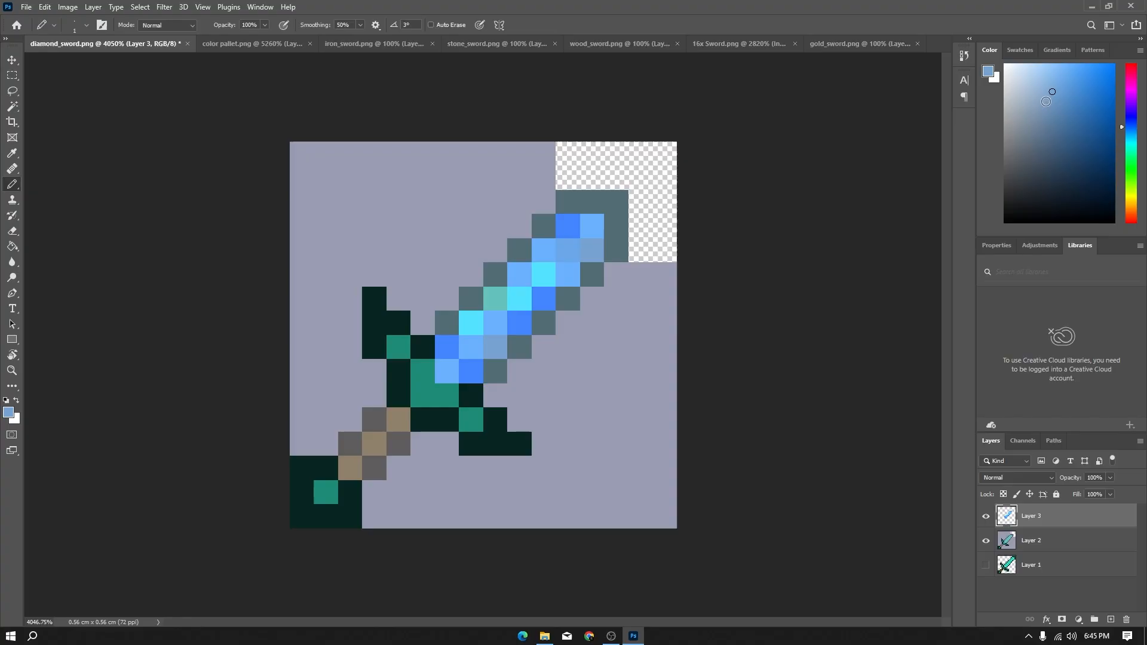
{"action": "left_click", "coordinate": [496, 299]}
{"action": "left_click", "coordinate": [566, 259]}
Pick other blue shades and repaint the muted blade pixels near the tip, middle and lower edge in a stronger blue.
{"action": "left_click", "coordinate": [1043, 85]}
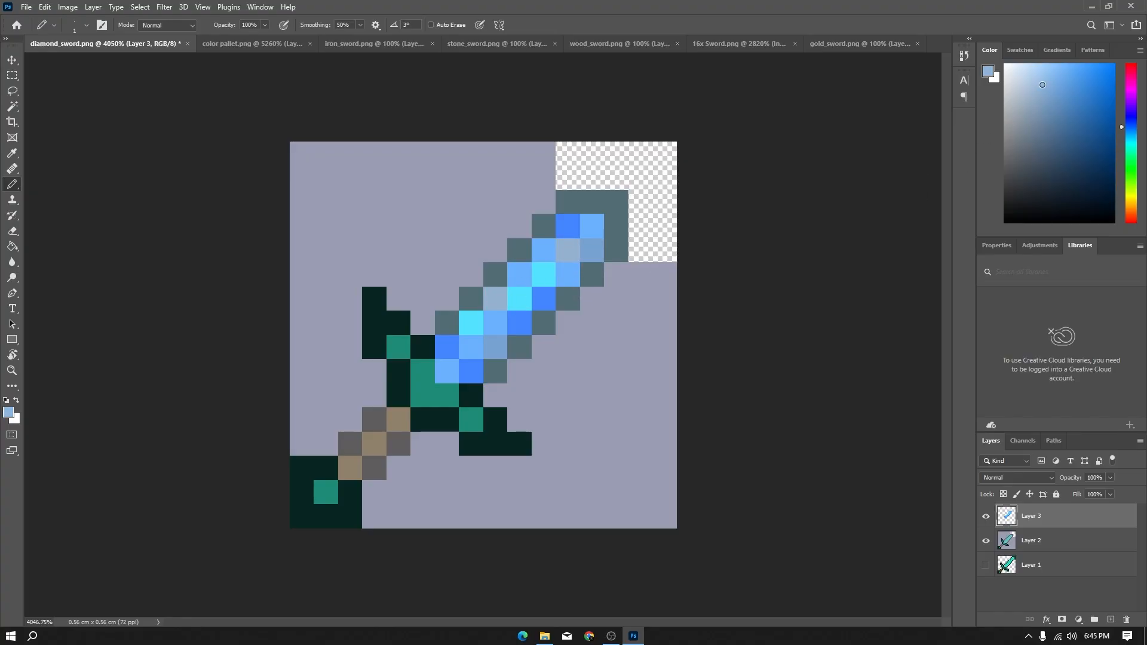
{"action": "left_click", "coordinate": [495, 299]}
{"action": "mouse_move", "coordinate": [567, 274]}
{"action": "left_mouse_down"}
{"action": "mouse_move", "coordinate": [504, 298]}
{"action": "mouse_move", "coordinate": [591, 250]}
{"action": "left_mouse_up"}
{"action": "left_click", "coordinate": [496, 299]}
{"action": "left_click", "coordinate": [495, 347]}
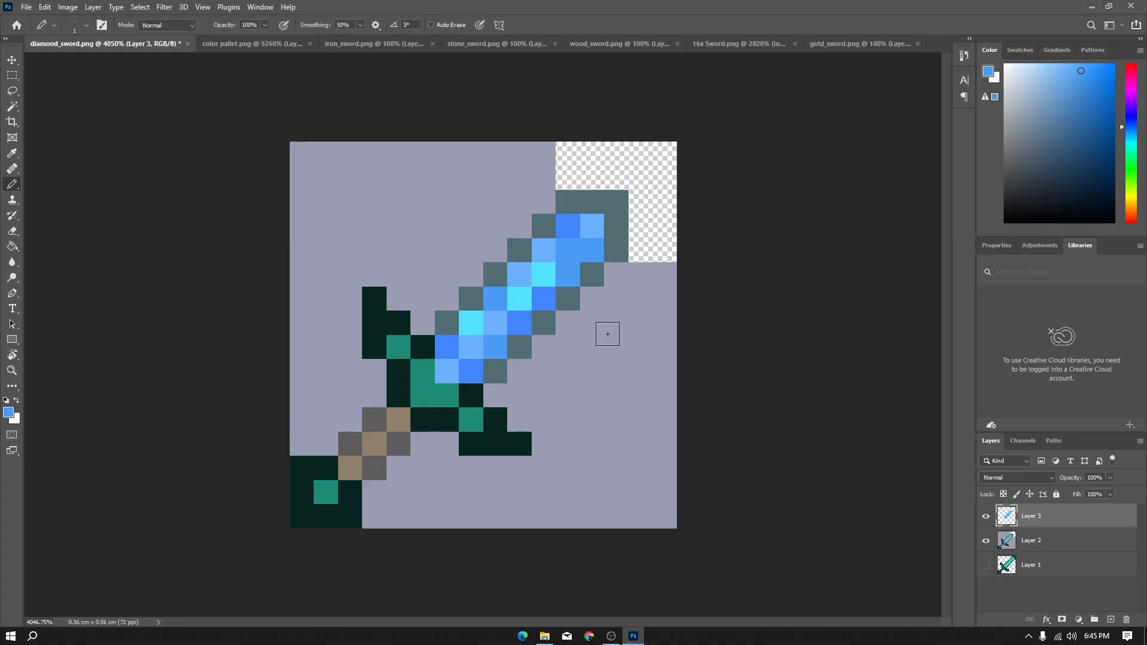
Repaint the inner pixels of the blade tip in lighter blue shades.
{"action": "left_click", "coordinate": [594, 232]}
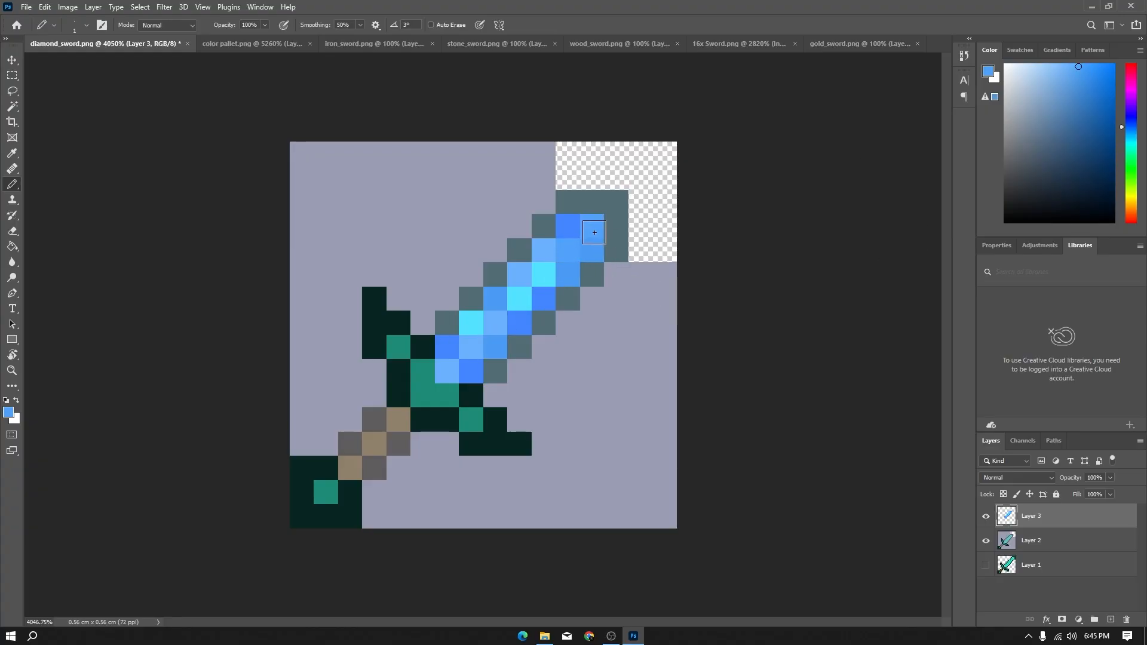
{"action": "left_click", "coordinate": [1063, 64]}
{"action": "mouse_move", "coordinate": [591, 226]}
{"action": "left_mouse_down"}
{"action": "mouse_move", "coordinate": [580, 247]}
{"action": "mouse_move", "coordinate": [567, 225]}
{"action": "mouse_move", "coordinate": [567, 247]}
{"action": "mouse_move", "coordinate": [589, 228]}
{"action": "mouse_move", "coordinate": [544, 259]}
{"action": "mouse_move", "coordinate": [591, 226]}
{"action": "left_mouse_up"}
{"action": "left_click", "coordinate": [1048, 66]}
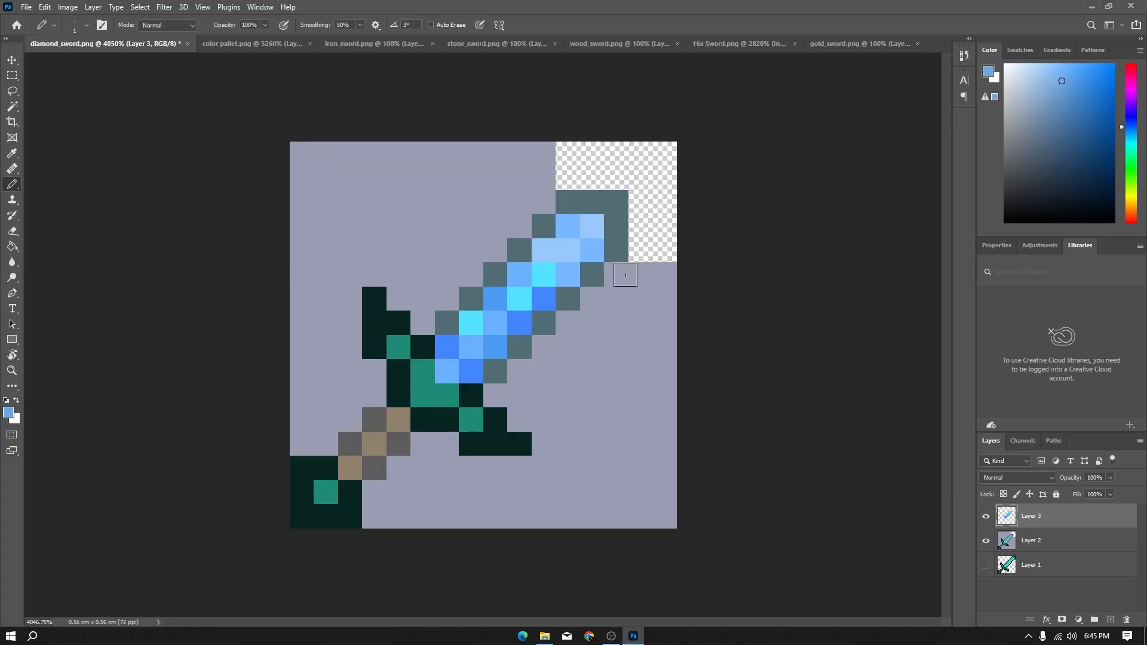
Sample the cyan from the blade and repaint the inner tip pixels in cyan and paler cyan shades.
{"action": "left_click", "coordinate": [545, 267], "text": "alt"}
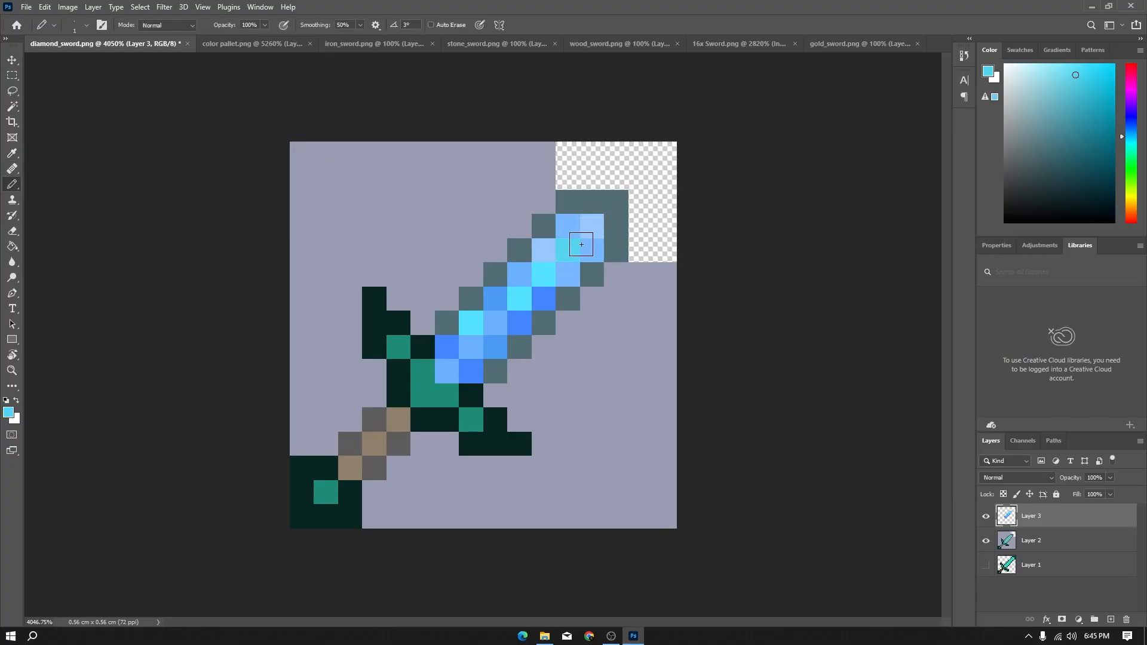
{"action": "mouse_move", "coordinate": [581, 244]}
{"action": "left_mouse_down"}
{"action": "mouse_move", "coordinate": [530, 256]}
{"action": "mouse_move", "coordinate": [568, 226]}
{"action": "left_mouse_up"}
{"action": "left_click", "coordinate": [544, 250]}
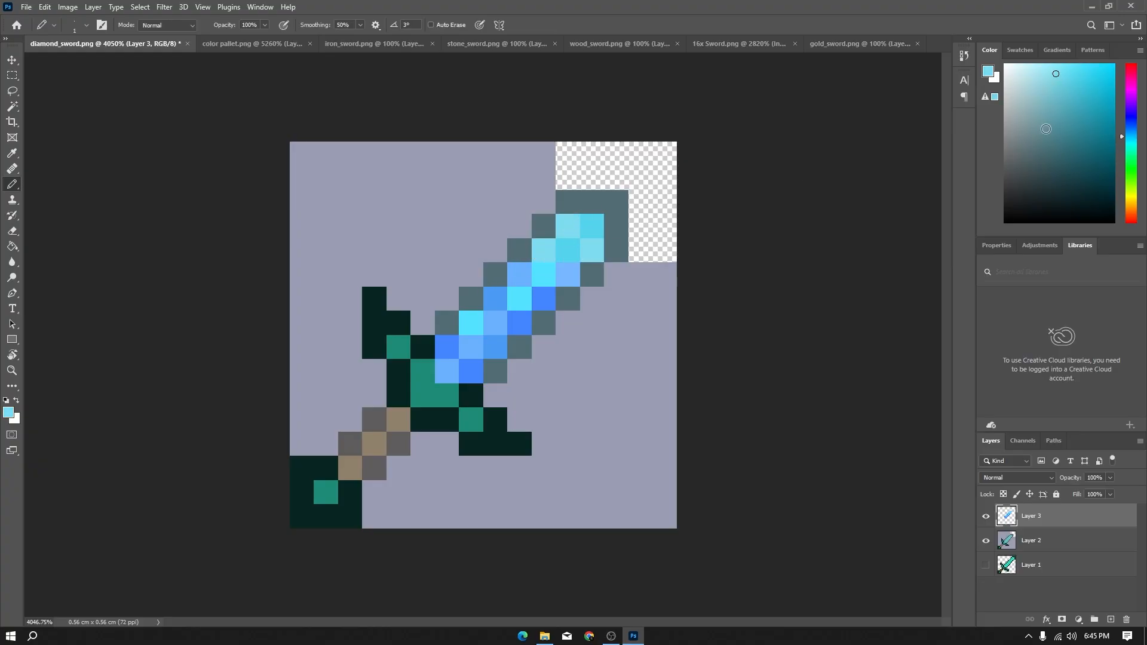
Adjust the cyan shade and repaint blue pixels below the tip, at the blade's base and along its lower edge.
{"action": "left_click", "coordinate": [1066, 78]}
{"action": "left_click", "coordinate": [568, 274]}
{"action": "left_click", "coordinate": [518, 273]}
{"action": "left_click_drag", "start_coordinate": [447, 345], "coordinate": [471, 369]}
{"action": "left_click", "coordinate": [523, 320]}
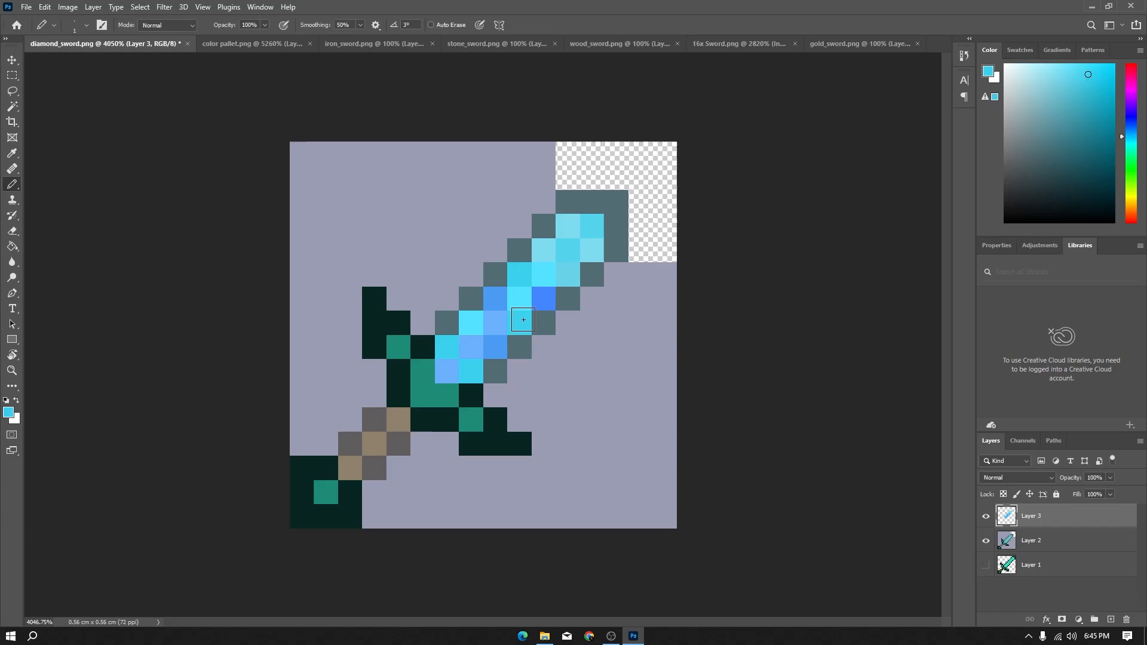
{"action": "left_click", "coordinate": [543, 299]}
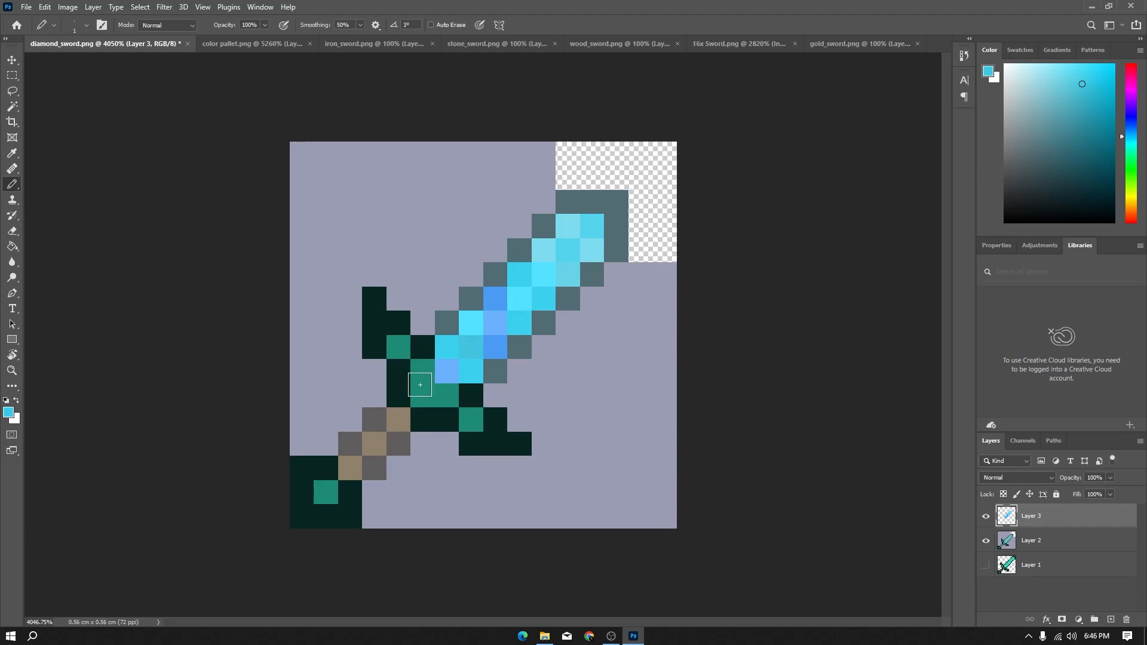
Replace the remaining blue pixels in the lower blade with deeper cyan and teal shades.
{"action": "left_click_drag", "start_coordinate": [447, 370], "coordinate": [494, 347]}
{"action": "left_click", "coordinate": [494, 322]}
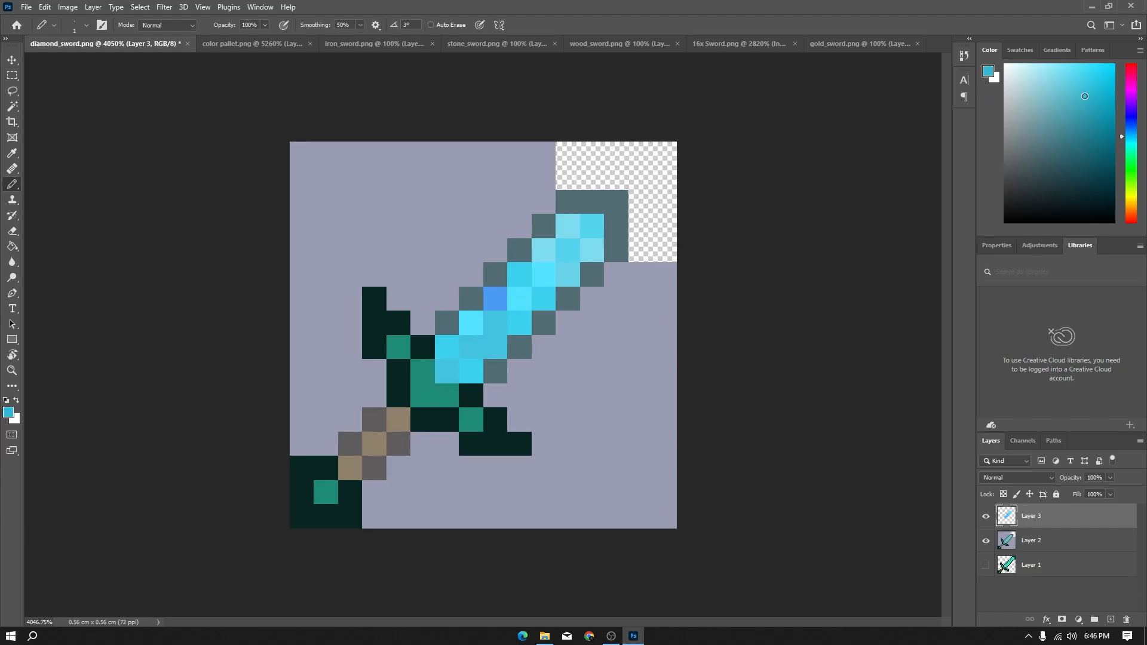
{"action": "left_click_drag", "start_coordinate": [495, 323], "coordinate": [473, 341]}
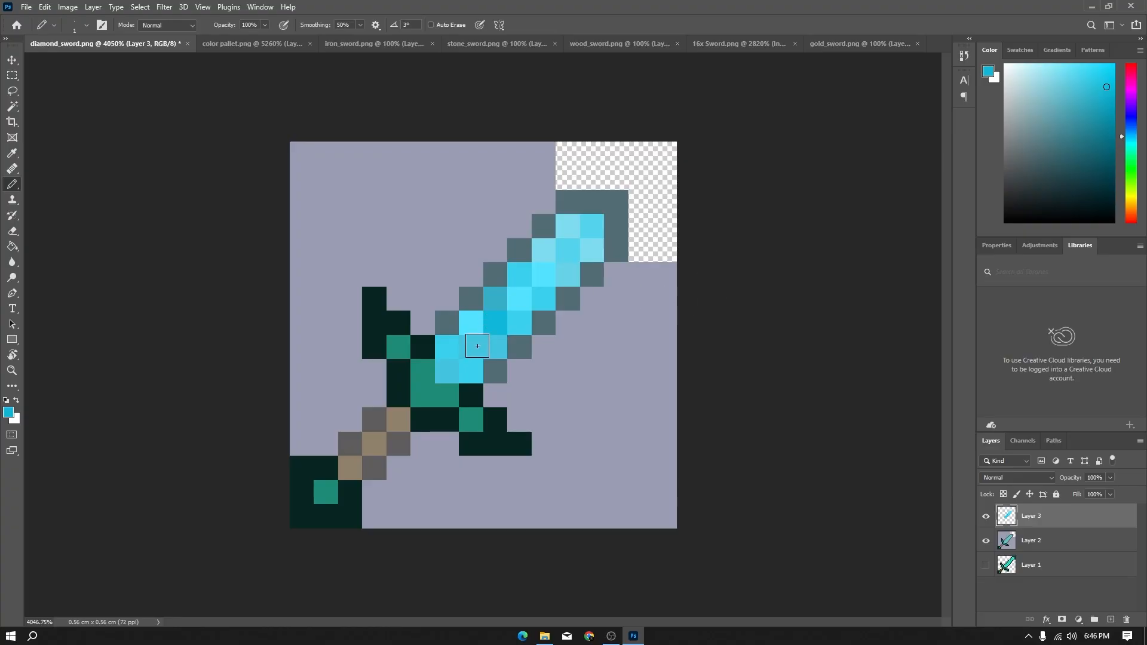
{"action": "left_click", "coordinate": [450, 374]}
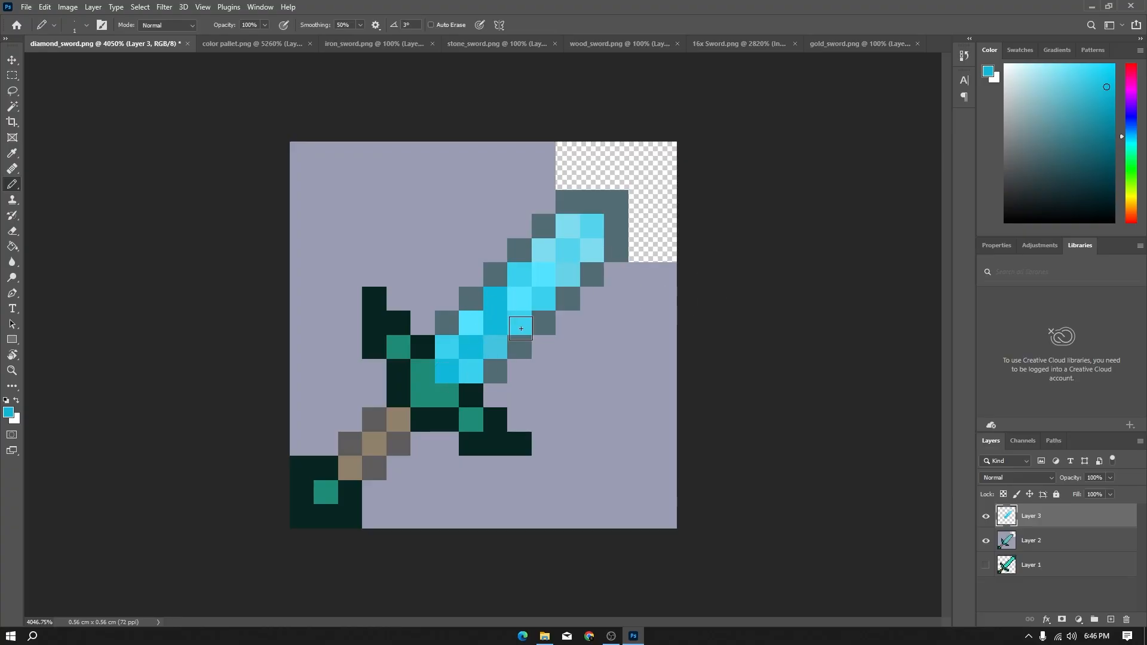
{"action": "left_click", "coordinate": [1095, 103]}
{"action": "left_click", "coordinate": [506, 323]}
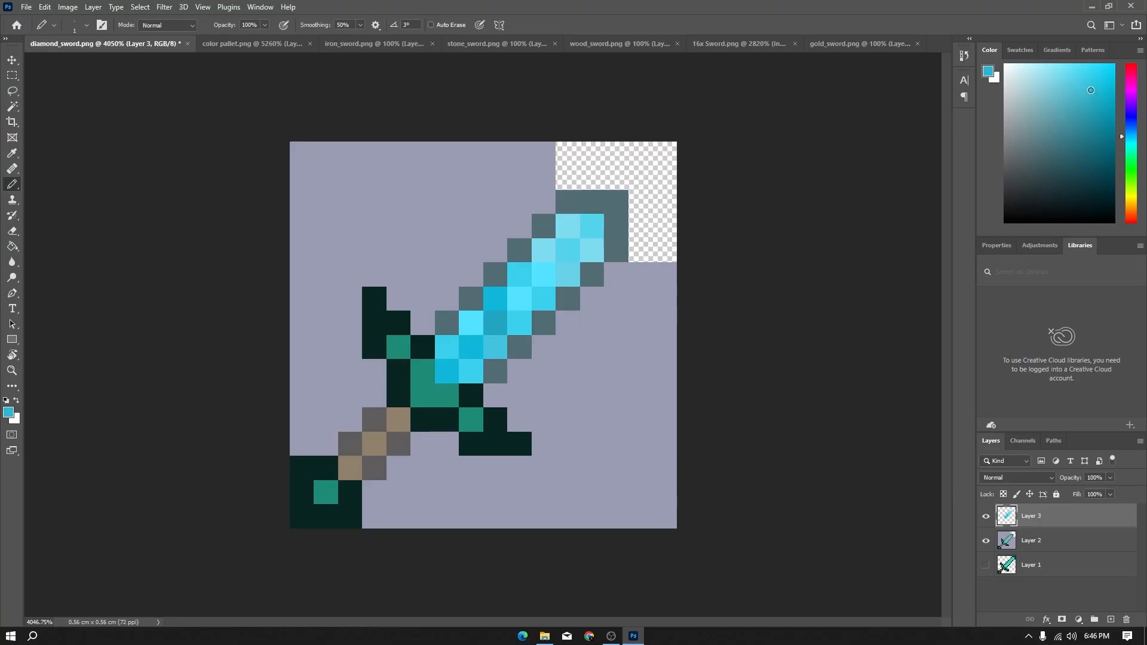
Darken the pale pixels in the blade tip and the one just below it with medium cyan shades.
{"action": "left_click_drag", "start_coordinate": [567, 226], "coordinate": [548, 249]}
{"action": "left_click", "coordinate": [592, 250]}
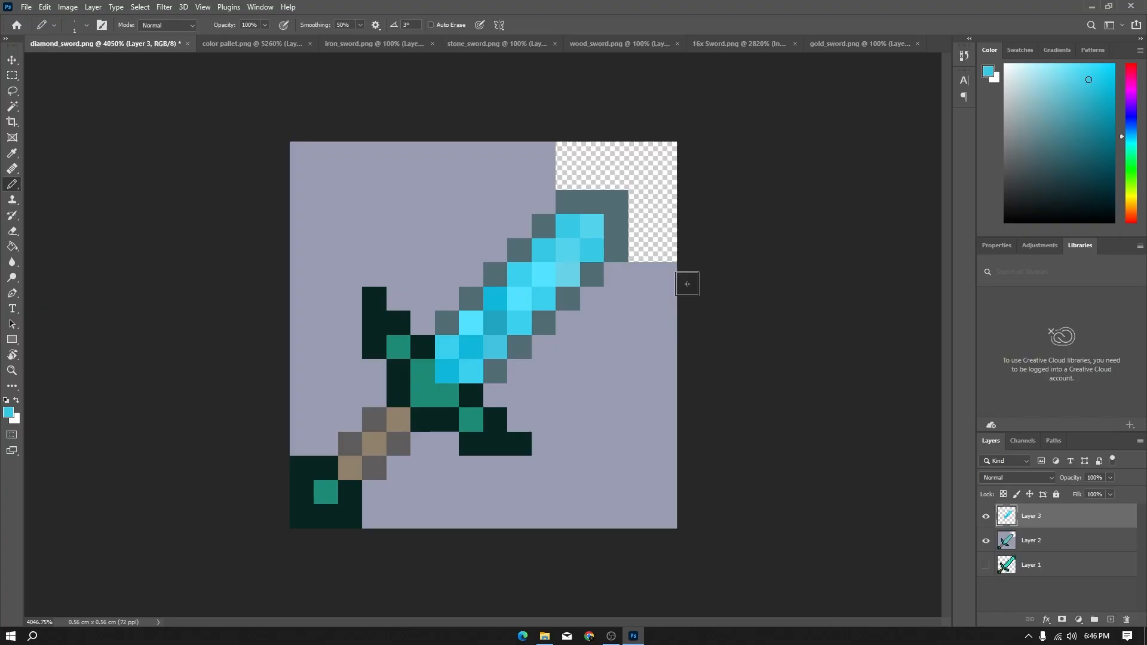
{"action": "left_click", "coordinate": [568, 274]}
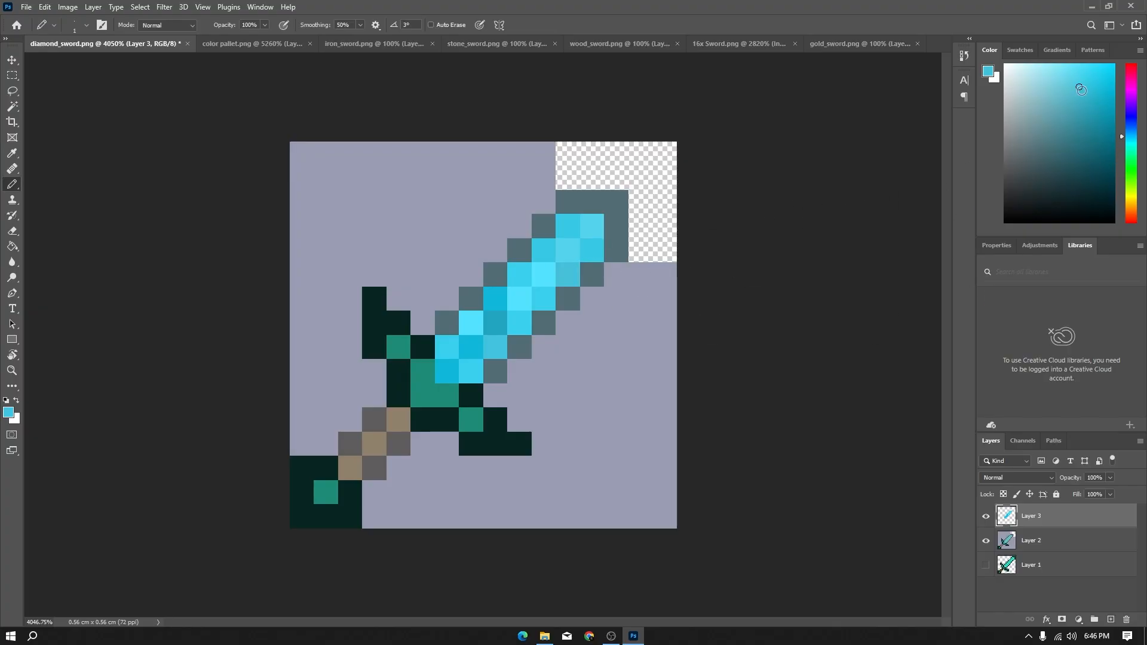
Recolour the blade's grey outline in deep cyan and lighten both end pixels of its top edge with a brighter cyan.
{"action": "mouse_move", "coordinate": [447, 323]}
{"action": "left_mouse_down"}
{"action": "mouse_move", "coordinate": [560, 208]}
{"action": "mouse_move", "coordinate": [611, 195]}
{"action": "mouse_move", "coordinate": [619, 248]}
{"action": "mouse_move", "coordinate": [556, 322]}
{"action": "mouse_move", "coordinate": [509, 351]}
{"action": "left_mouse_up"}
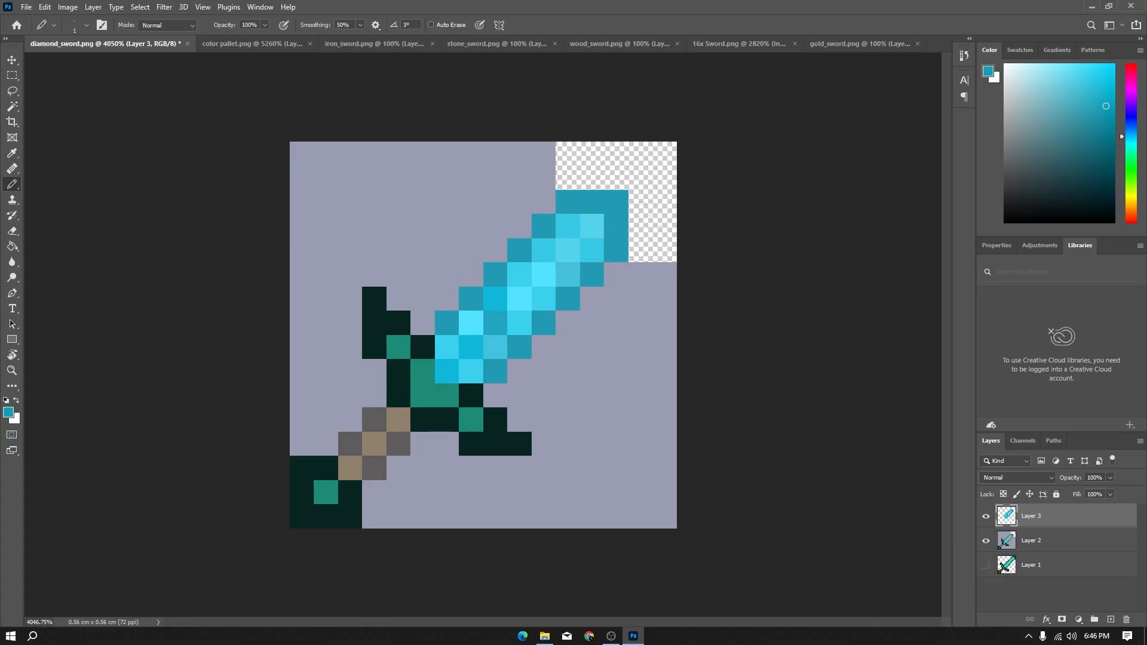
{"action": "mouse_move", "coordinate": [441, 319]}
{"action": "left_mouse_down"}
{"action": "mouse_move", "coordinate": [555, 221]}
{"action": "mouse_move", "coordinate": [601, 200]}
{"action": "mouse_move", "coordinate": [626, 221]}
{"action": "mouse_move", "coordinate": [620, 256]}
{"action": "mouse_move", "coordinate": [496, 371]}
{"action": "left_mouse_up"}
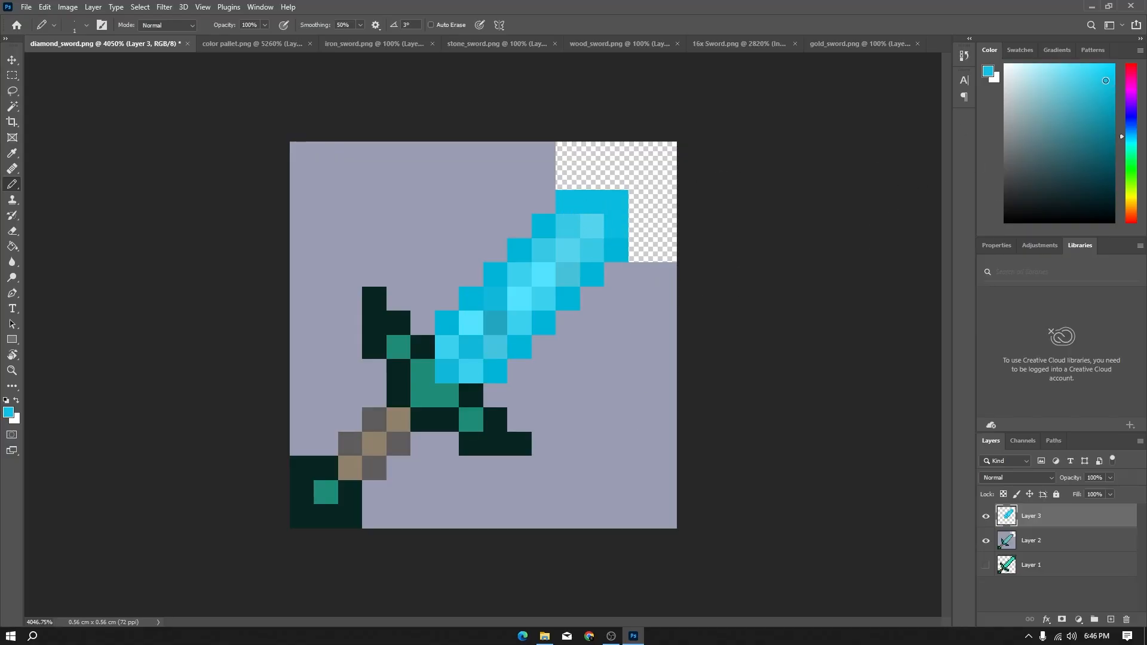
{"action": "left_click", "coordinate": [543, 214], "text": "alt"}
{"action": "left_click", "coordinate": [567, 202]}
{"action": "left_click", "coordinate": [615, 202]}
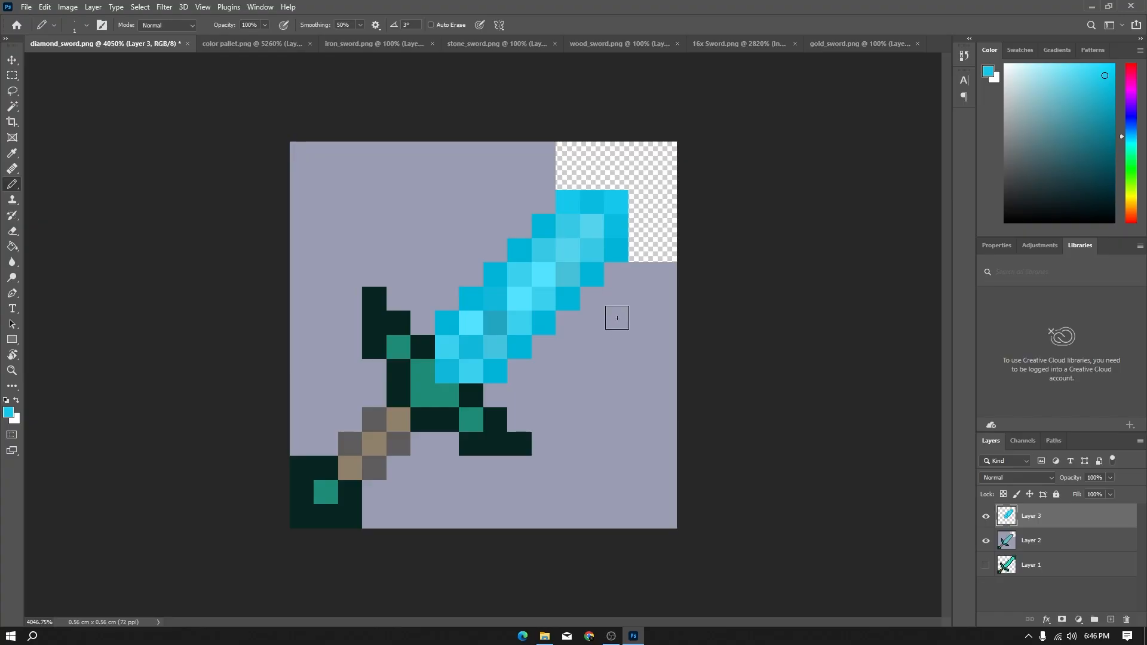
Brighten the middle pixel of the blade tip's top edge and recolour the teal pixel in the lower blade with medium cyan.
{"action": "left_click", "coordinate": [600, 202]}
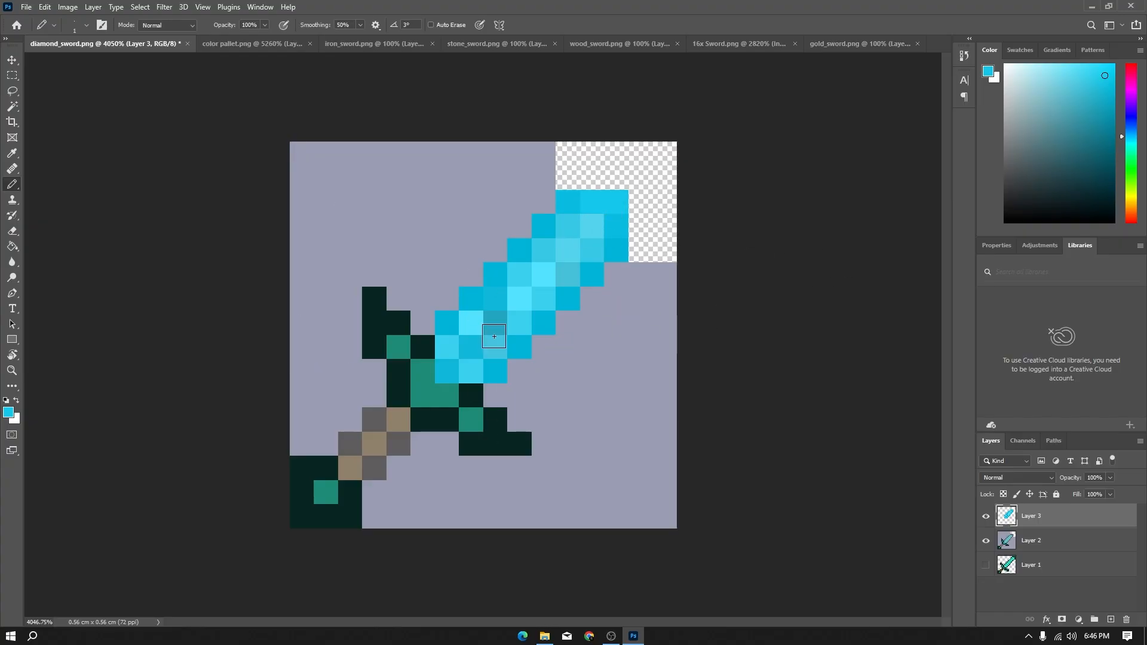
{"action": "left_click", "coordinate": [592, 309], "text": "alt"}
{"action": "left_click", "coordinate": [500, 324]}
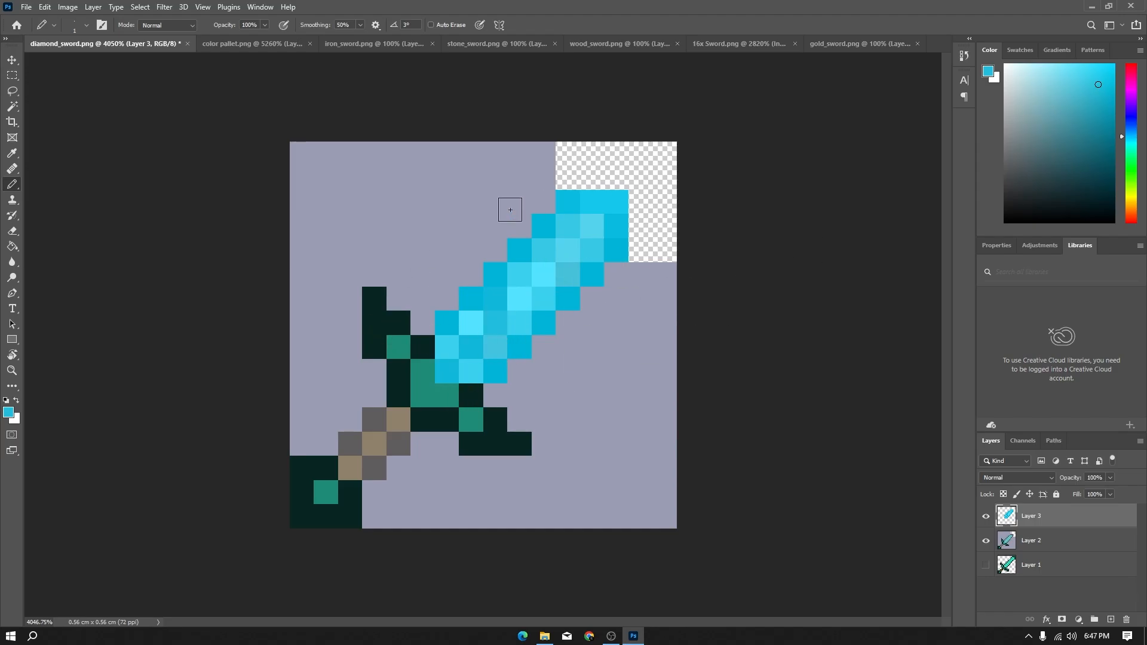
{"action": "left_click", "coordinate": [242, 45]}
{"action": "left_click", "coordinate": [127, 51]}
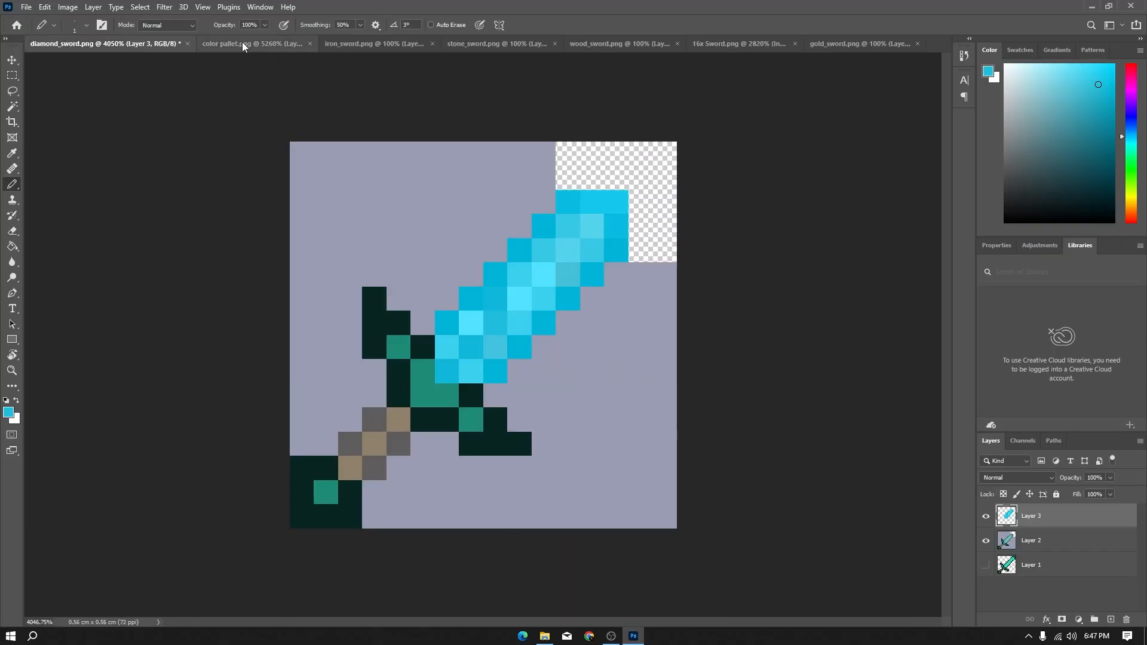
{"action": "left_click", "coordinate": [242, 45]}
{"action": "left_click", "coordinate": [121, 47]}
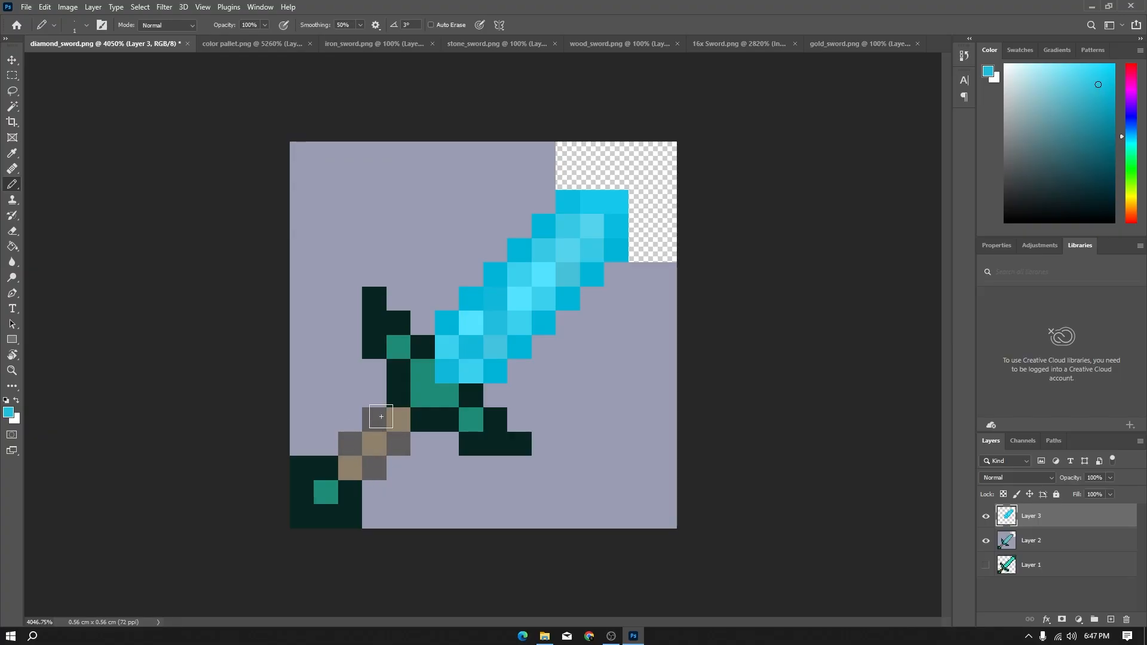
{"action": "left_click", "coordinate": [380, 323]}
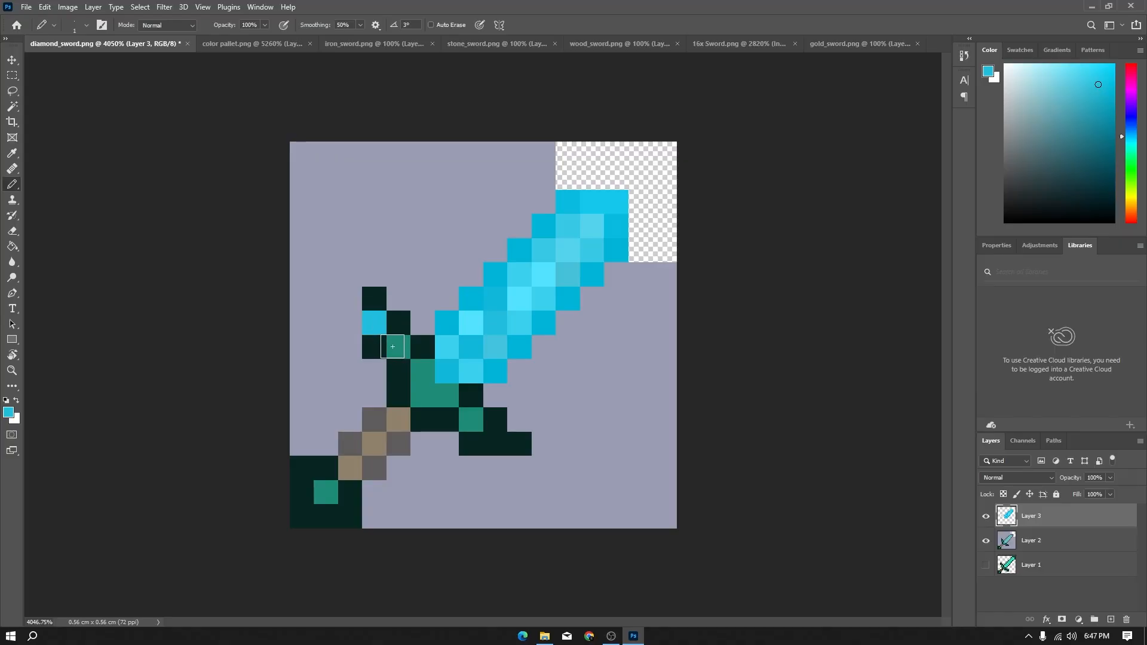
{"action": "key", "text": "ctrl+z"}
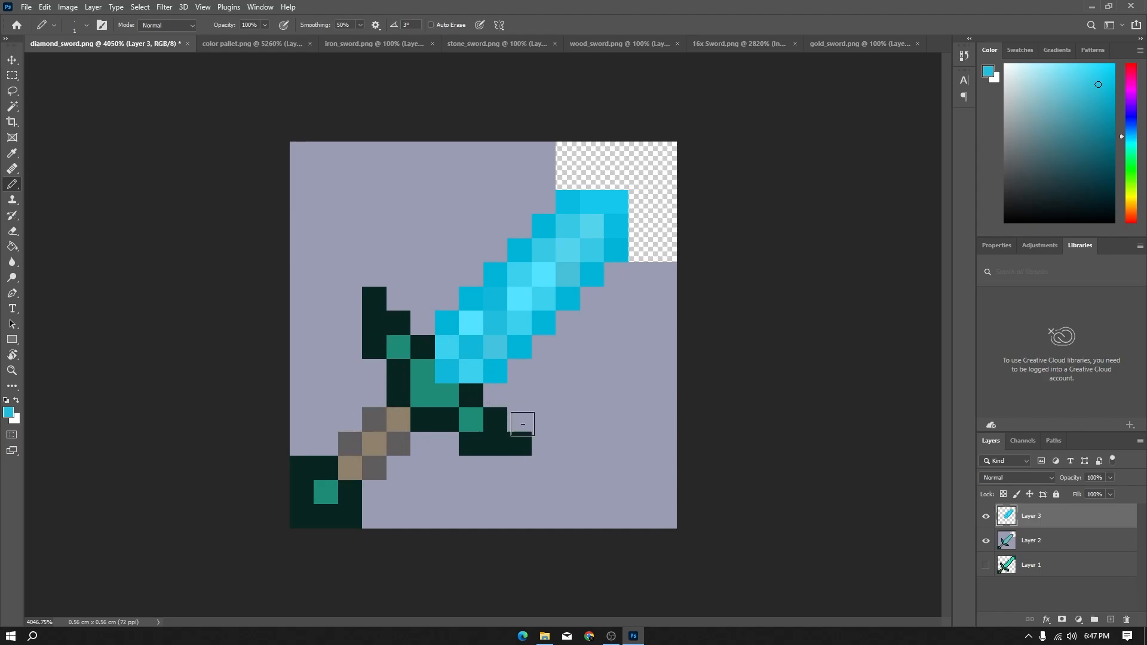
{"action": "left_click", "coordinate": [443, 317]}
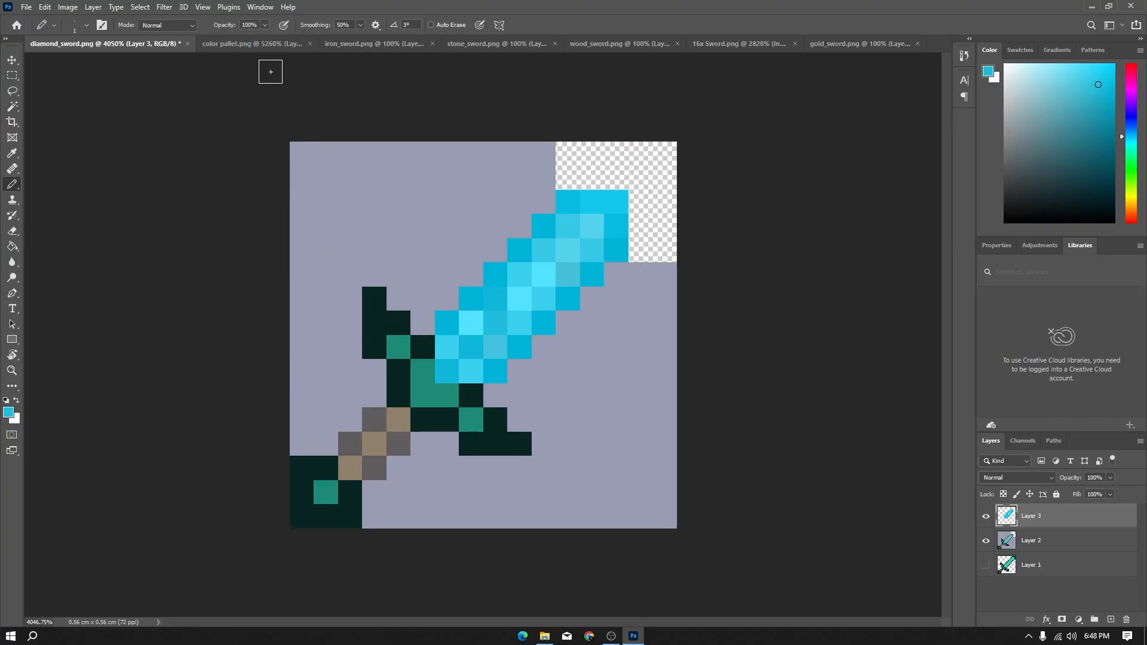
Sample a dark grey from color pallet.png and paint it on green pixels in both guard arms and below the blade's base.
{"action": "left_click", "coordinate": [269, 45]}
{"action": "key", "text": "i"}
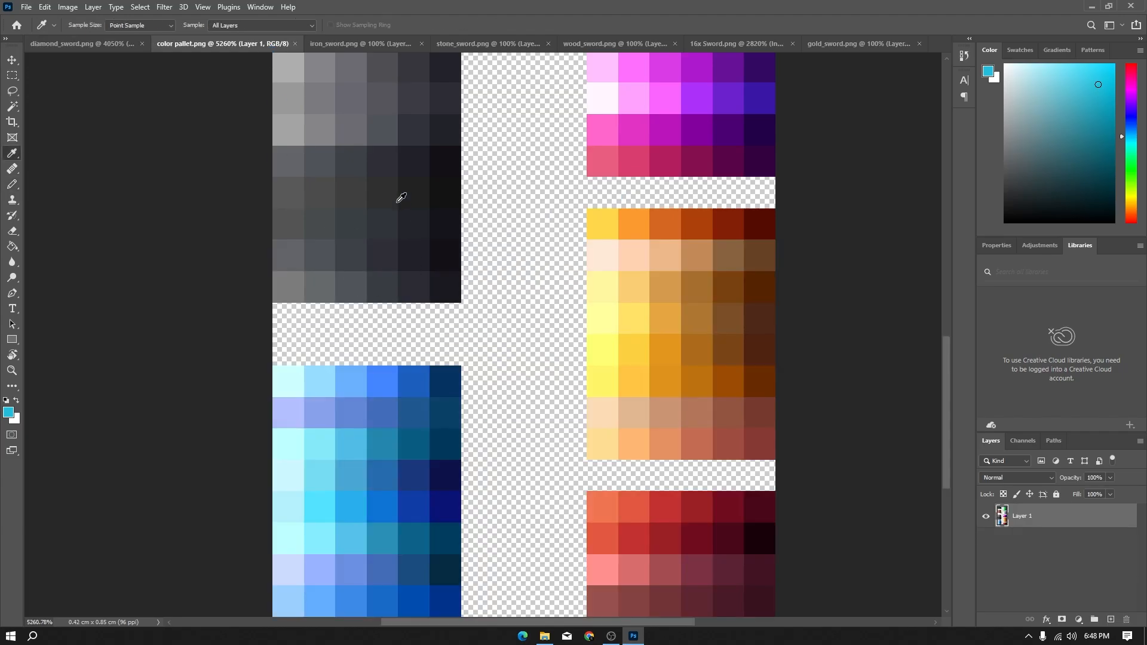
{"action": "left_click", "coordinate": [401, 198]}
{"action": "left_click", "coordinate": [89, 44]}
{"action": "key", "text": "b"}
{"action": "left_click", "coordinate": [398, 347]}
{"action": "left_click", "coordinate": [447, 395]}
{"action": "left_click", "coordinate": [471, 420]}
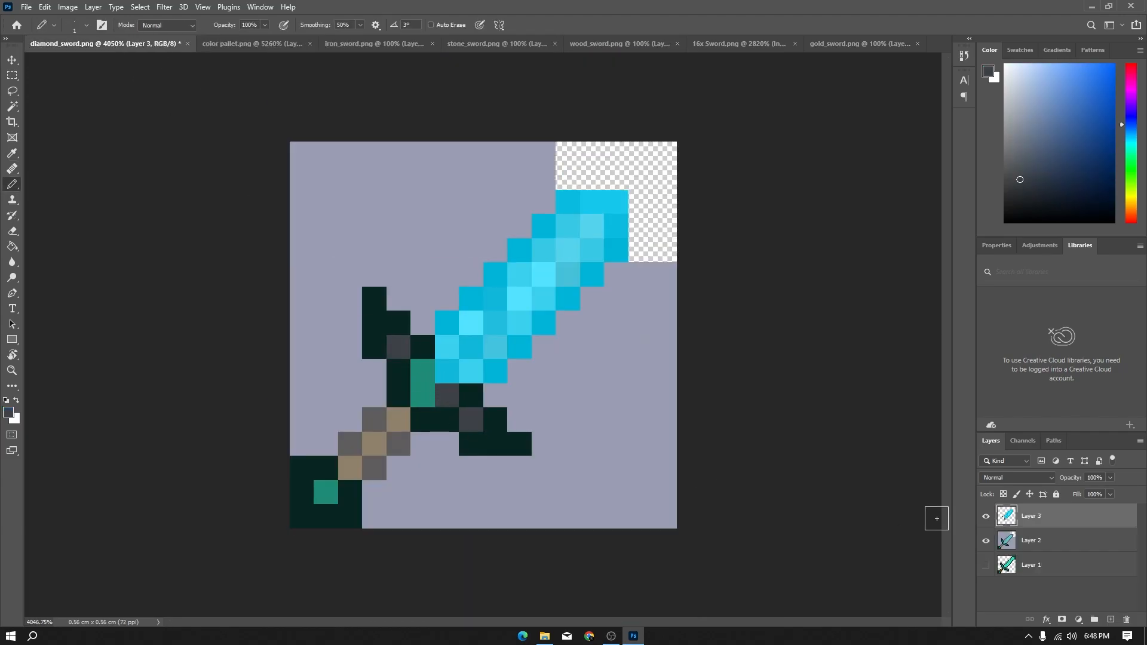
Sample a near-black purple-grey from the palette and paint three dark green pixels around the guard's centre.
{"action": "left_click", "coordinate": [257, 44]}
{"action": "key", "text": "i"}
{"action": "left_click", "coordinate": [442, 213]}
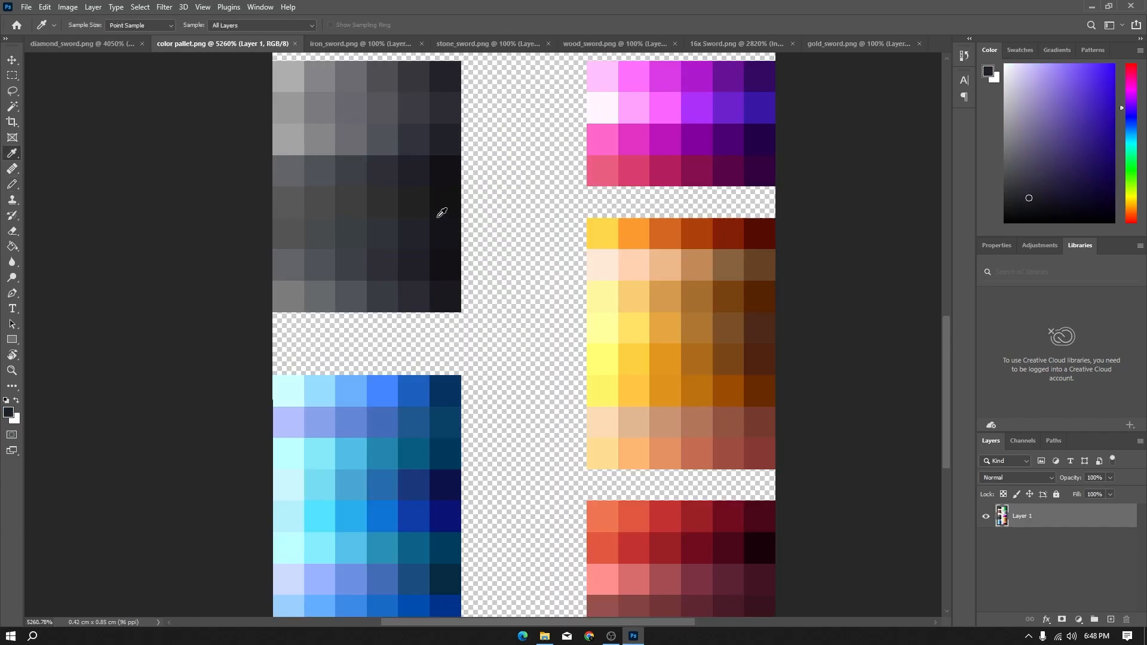
{"action": "left_click", "coordinate": [90, 43]}
{"action": "key", "text": "b"}
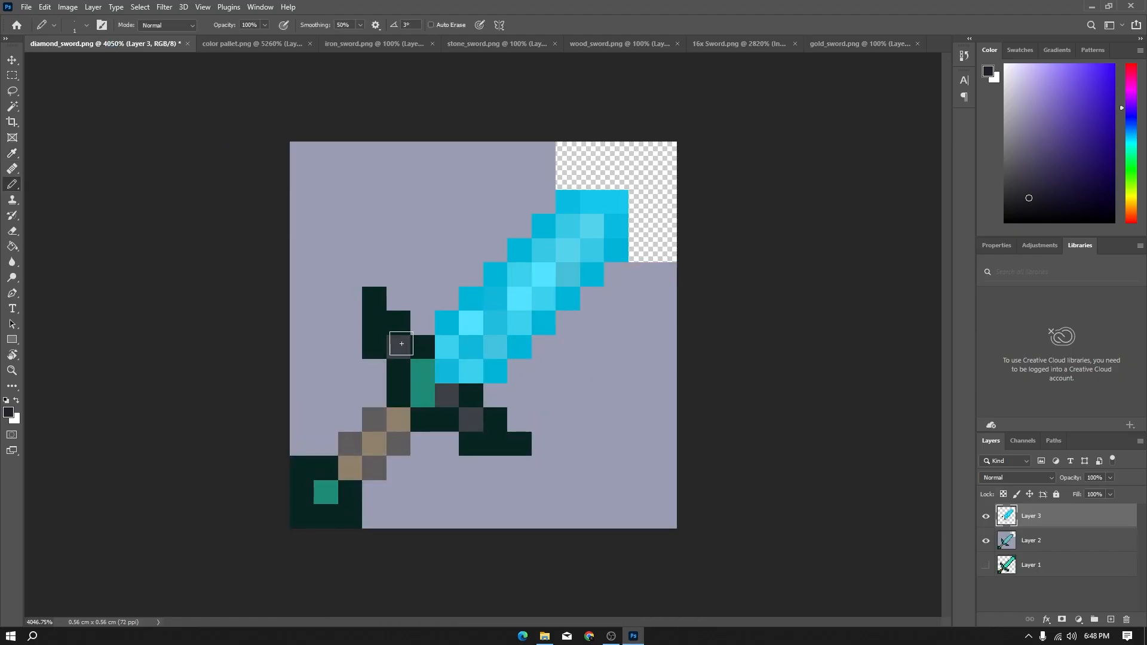
{"action": "left_click", "coordinate": [424, 431]}
Sample another near-black from the palette and paint the guard's central green pixel and the outer ends of both arms.
{"action": "key", "text": "ctrl+Tab"}
{"action": "key", "text": "i"}
{"action": "left_click", "coordinate": [410, 160]}
{"action": "key", "text": "ctrl+shift+Tab"}
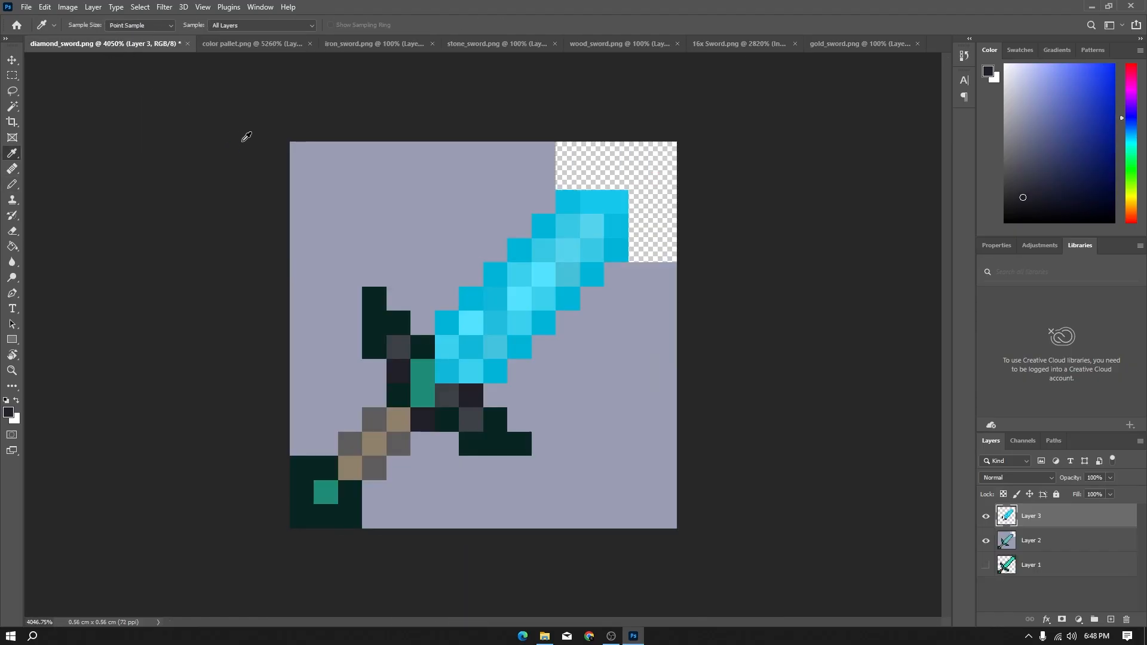
{"action": "key", "text": "b"}
{"action": "left_click", "coordinate": [423, 395]}
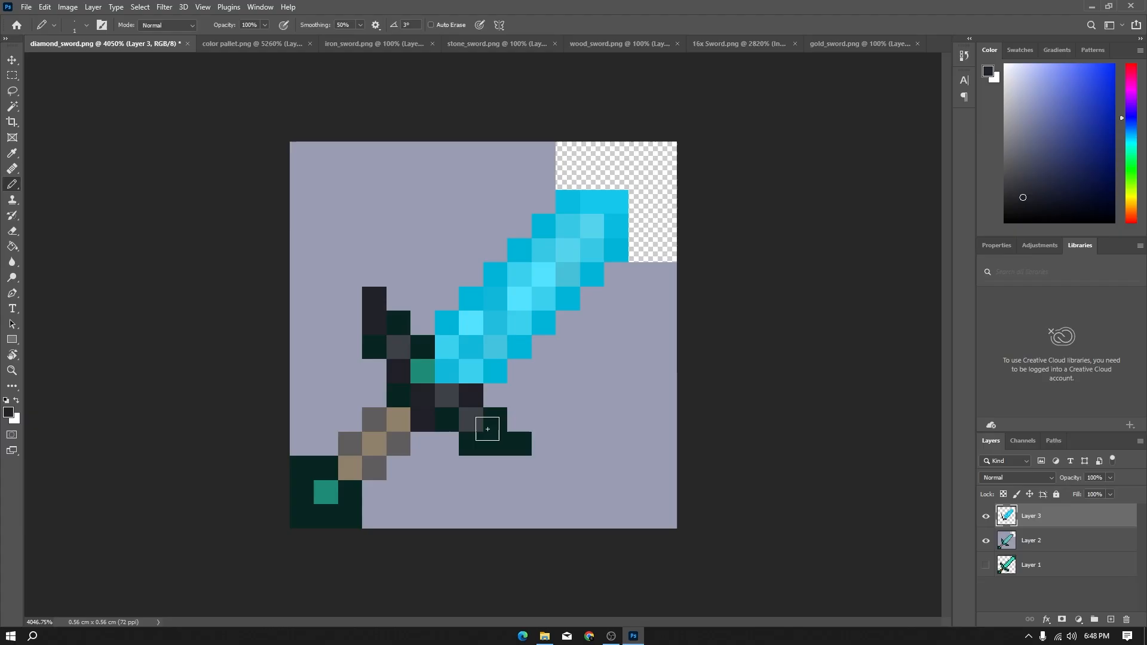
Sample a near-black shade from the palette and cover the upper arm's dark green inner edge and the pixel below the guard's centre.
{"action": "key", "text": "ctrl+Tab"}
{"action": "key", "text": "i"}
{"action": "left_click", "coordinate": [377, 238]}
{"action": "key", "text": "ctrl+shift+Tab"}
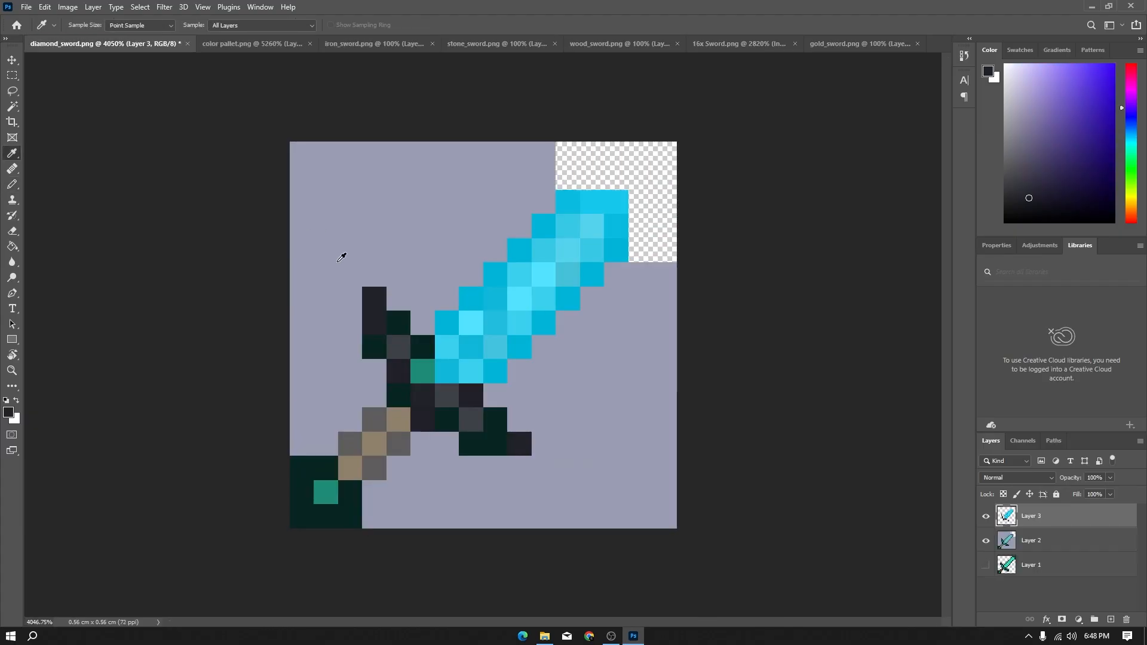
{"action": "key", "text": "b"}
{"action": "left_click", "coordinate": [402, 325]}
{"action": "left_click", "coordinate": [446, 425]}
Sample a medium grey from the palette and lighten the upper guard arm's centre pixel and the outer pixel beside it.
{"action": "key", "text": "ctrl+Tab"}
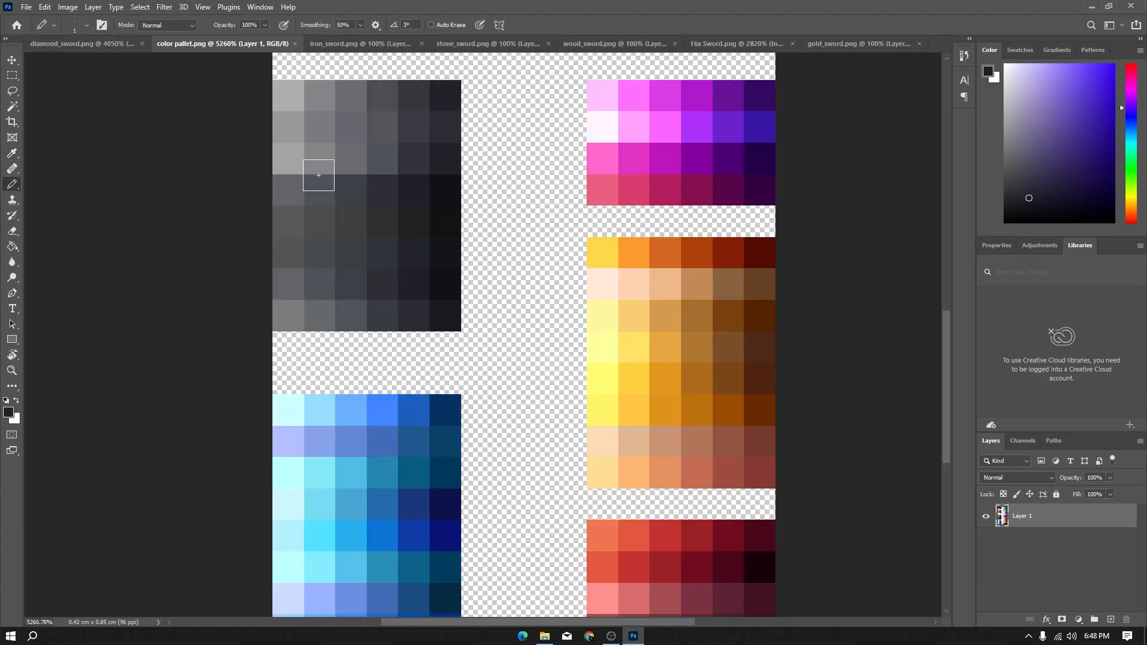
{"action": "key", "text": "i"}
{"action": "left_click", "coordinate": [346, 139]}
{"action": "left_click", "coordinate": [103, 48]}
{"action": "key", "text": "b"}
{"action": "left_click", "coordinate": [398, 347]}
{"action": "left_click", "coordinate": [374, 346]}
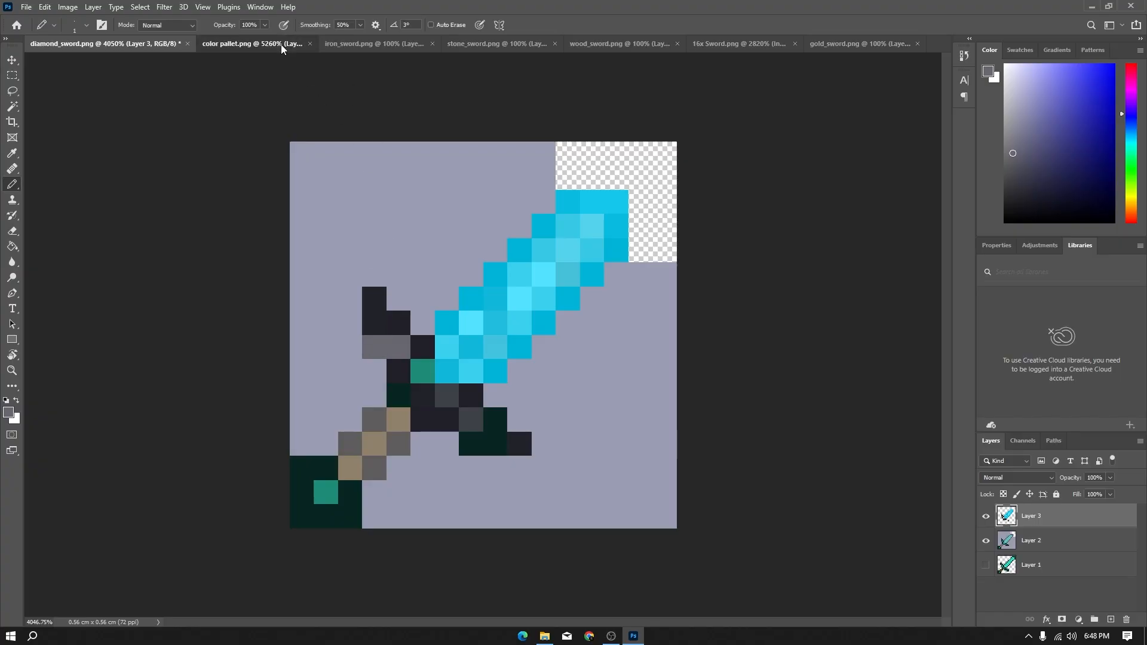
Sample a dark slate grey and paint the upper arm's outer lower pixel, the guard beside the handle and the lower arm's remaining green pixels.
{"action": "key", "text": "ctrl+Tab"}
{"action": "key", "text": "i"}
{"action": "left_click", "coordinate": [402, 154]}
{"action": "key", "text": "ctrl+shift+Tab"}
{"action": "key", "text": "b"}
{"action": "left_click", "coordinate": [374, 347]}
{"action": "left_click", "coordinate": [495, 420]}
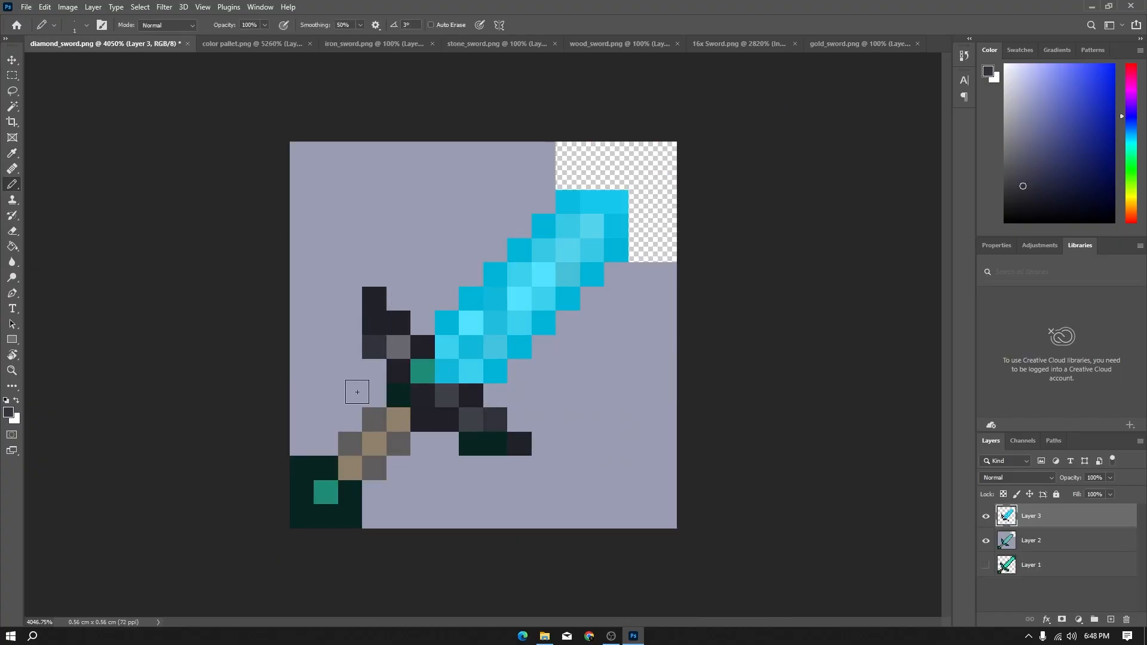
{"action": "left_click", "coordinate": [398, 396]}
{"action": "left_click_drag", "start_coordinate": [495, 444], "coordinate": [471, 443]}
Sample a charcoal grey from the palette and lighten the upper guard arm's end pixels and the guard pixel beside the handle.
{"action": "key", "text": "ctrl+Tab"}
{"action": "key", "text": "i"}
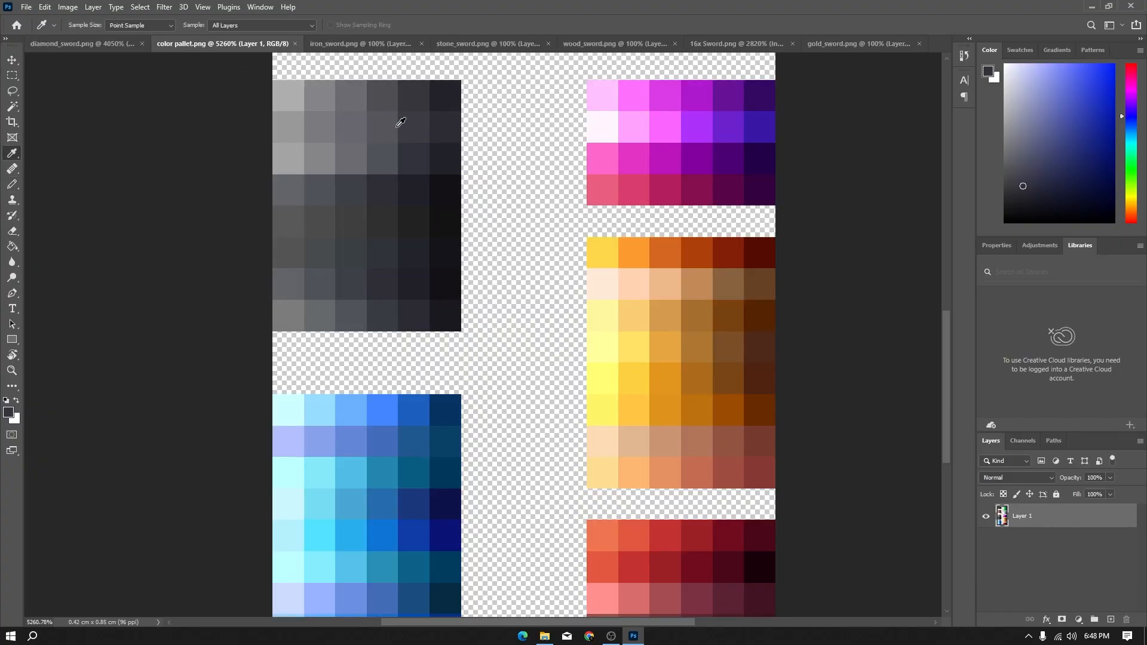
{"action": "left_click", "coordinate": [399, 122]}
{"action": "key", "text": "ctrl+shift+Tab"}
{"action": "key", "text": "b"}
{"action": "left_click", "coordinate": [374, 322]}
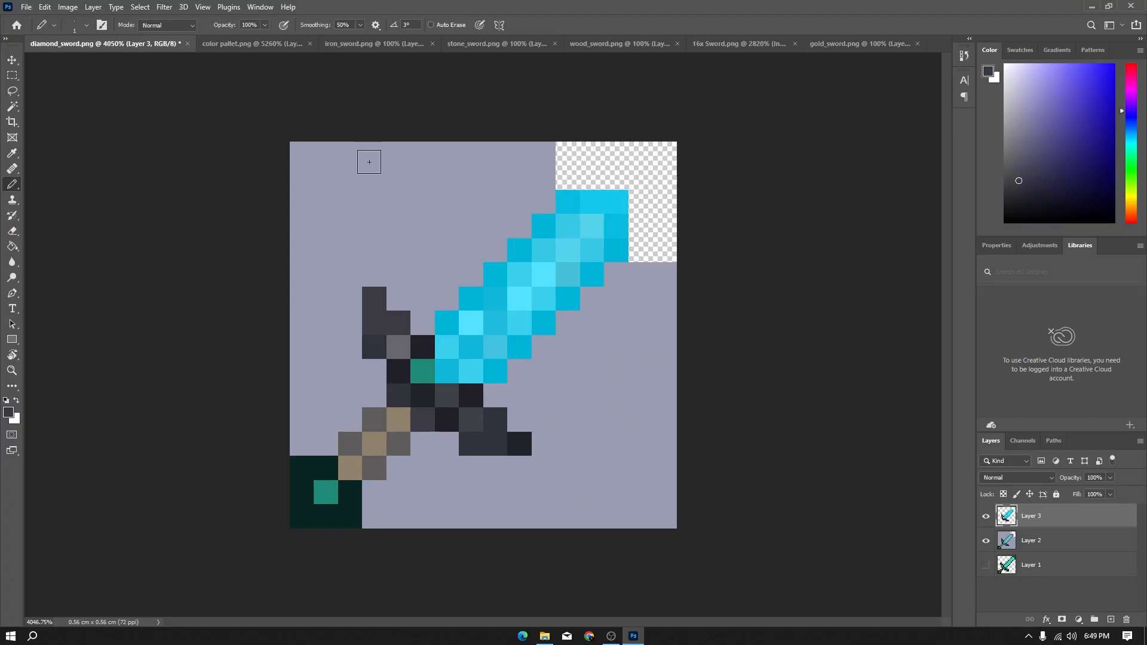
Sample a near-black from the palette and darken the middle pixel on the upper guard arm's outer edge.
{"action": "key", "text": "ctrl+Tab"}
{"action": "key", "text": "i"}
{"action": "left_click", "coordinate": [423, 228]}
{"action": "key", "text": "ctrl+shift+Tab"}
{"action": "key", "text": "b"}
{"action": "left_click", "coordinate": [374, 323]}
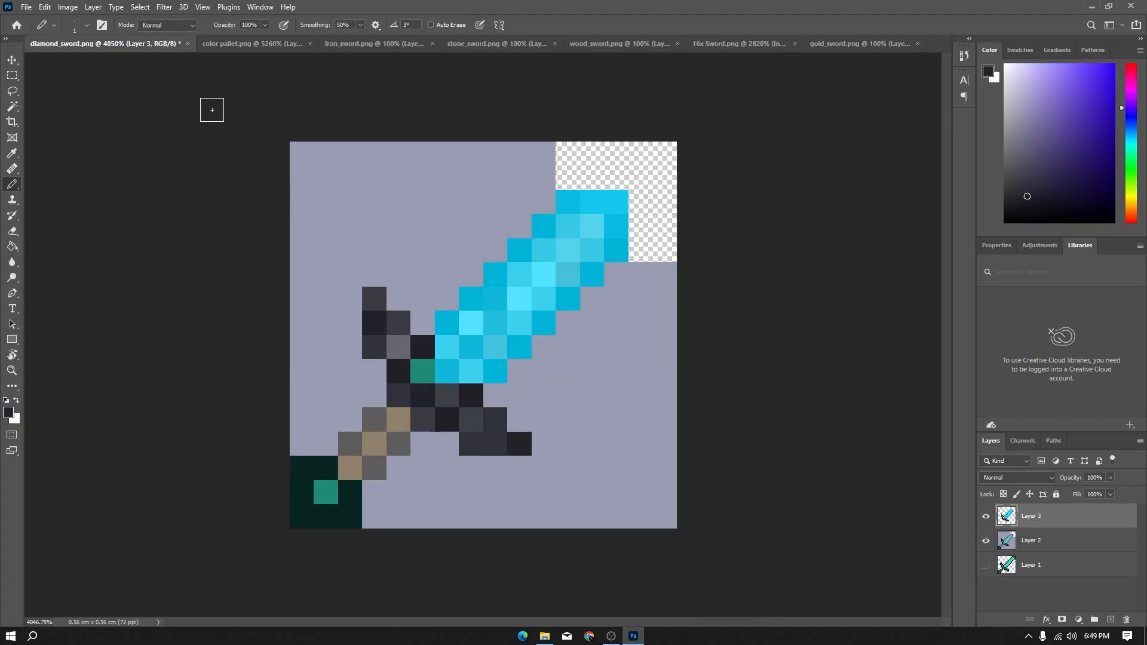
Sample a light grey, darken it slightly, and repaint the guard's last green pixel, the lower arm's centre and the pixel beside the handle.
{"action": "key", "text": "ctrl+Tab"}
{"action": "key", "text": "i"}
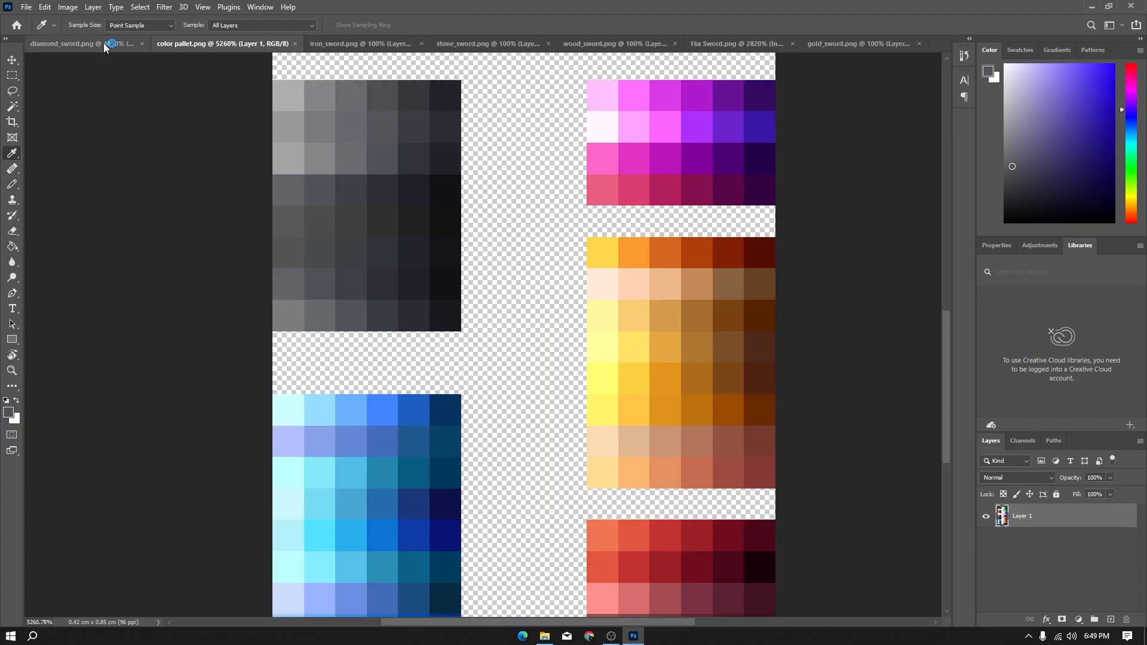
{"action": "left_click", "coordinate": [350, 151]}
{"action": "key", "text": "ctrl+shift+Tab"}
{"action": "key", "text": "ctrl+Tab"}
{"action": "left_click", "coordinate": [320, 166]}
{"action": "key", "text": "ctrl+shift+Tab"}
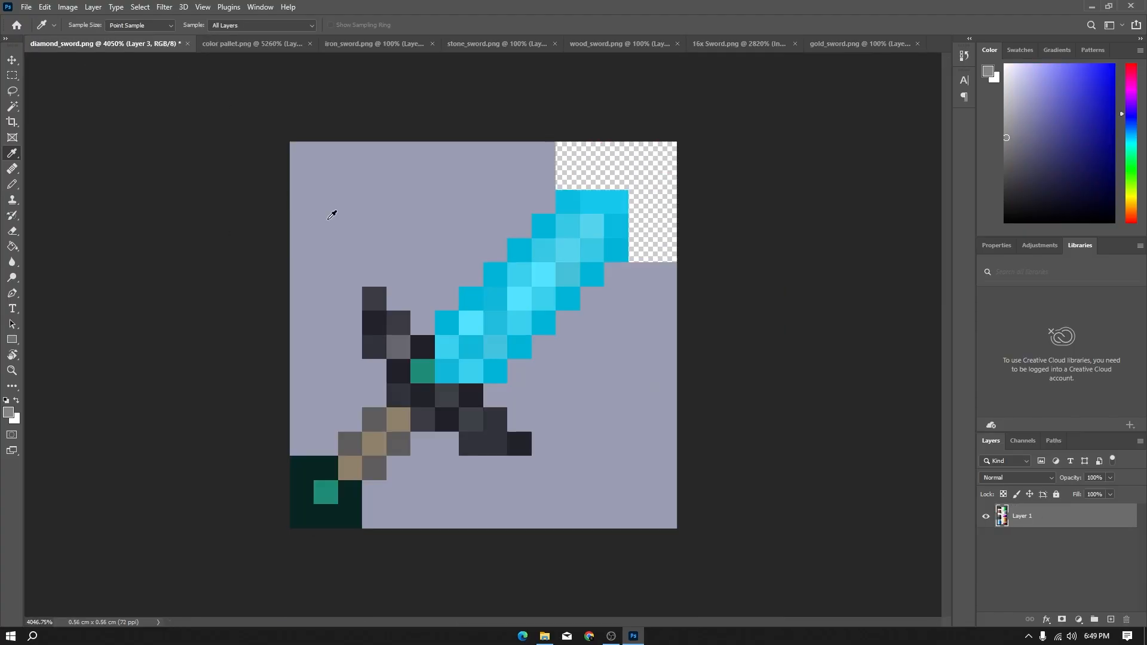
{"action": "key", "text": "b"}
{"action": "left_click", "coordinate": [423, 371]}
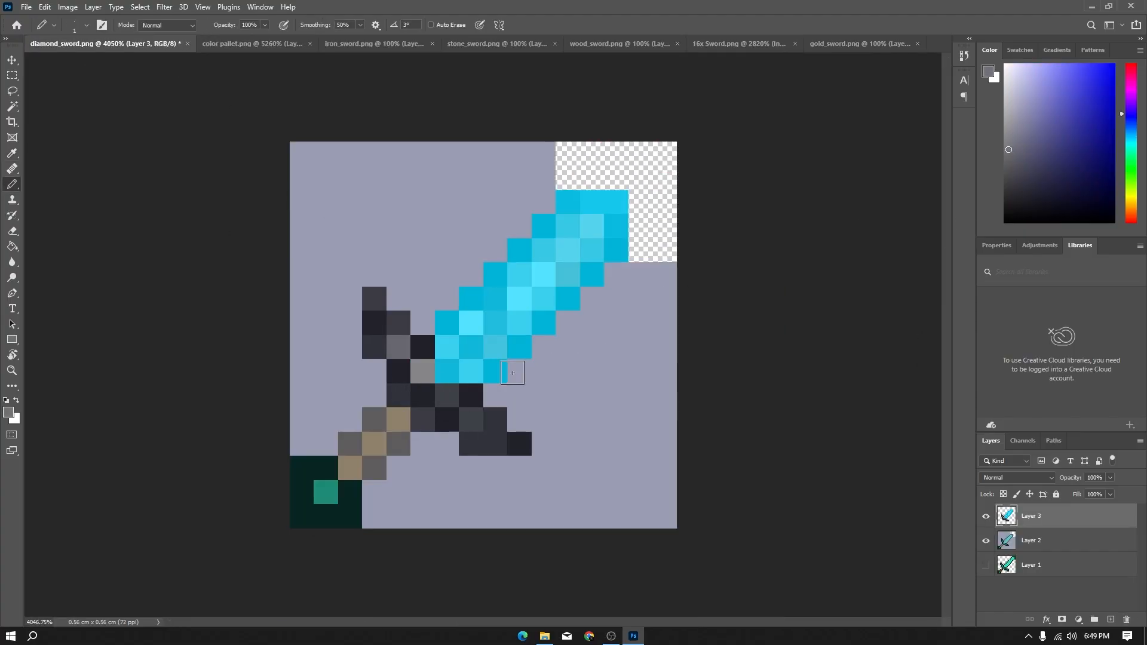
{"action": "left_click", "coordinate": [423, 372]}
{"action": "left_click", "coordinate": [471, 419]}
{"action": "left_click", "coordinate": [421, 418]}
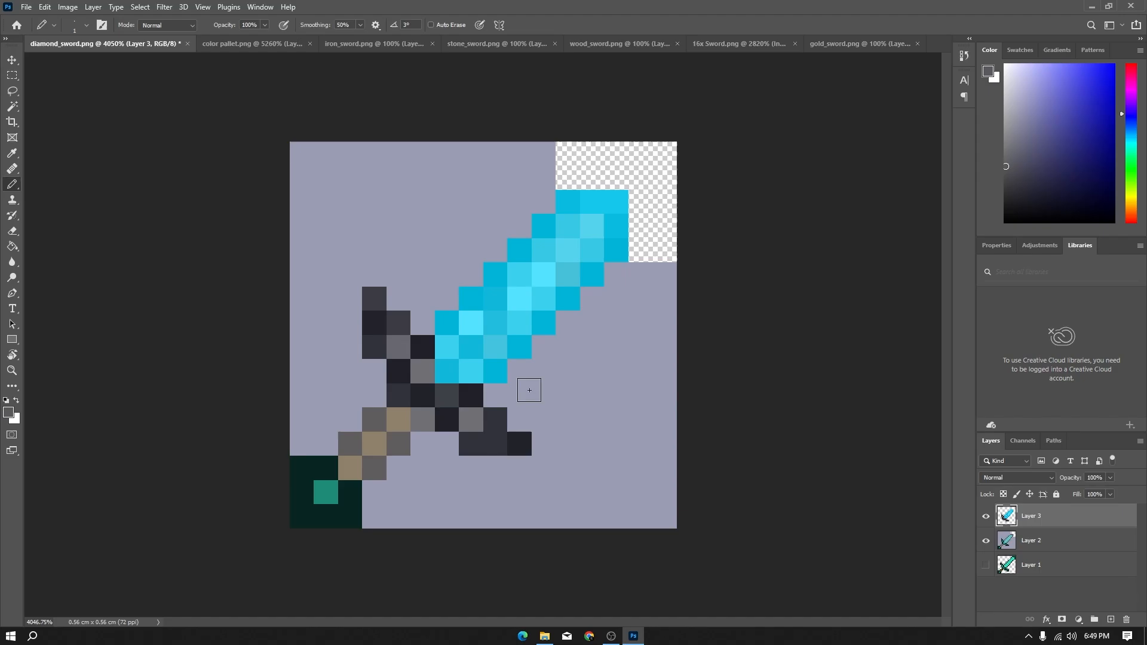
Darken the guard pixels beside and below the blade's base and the centre pixel of each arm with neutral greys.
{"action": "left_click", "coordinate": [449, 421]}
{"action": "key", "text": "ctrl+z"}
{"action": "left_click", "coordinate": [418, 367]}
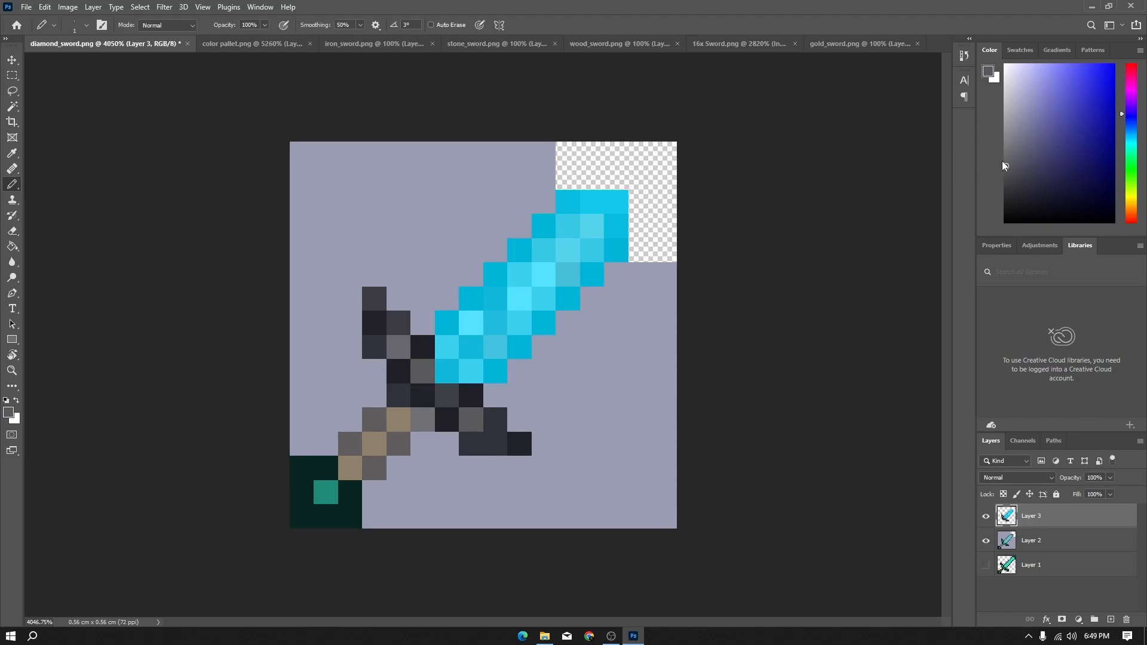
{"action": "left_click", "coordinate": [398, 348]}
{"action": "left_click", "coordinate": [403, 374]}
{"action": "key", "text": "ctrl+z"}
{"action": "left_click", "coordinate": [466, 405]}
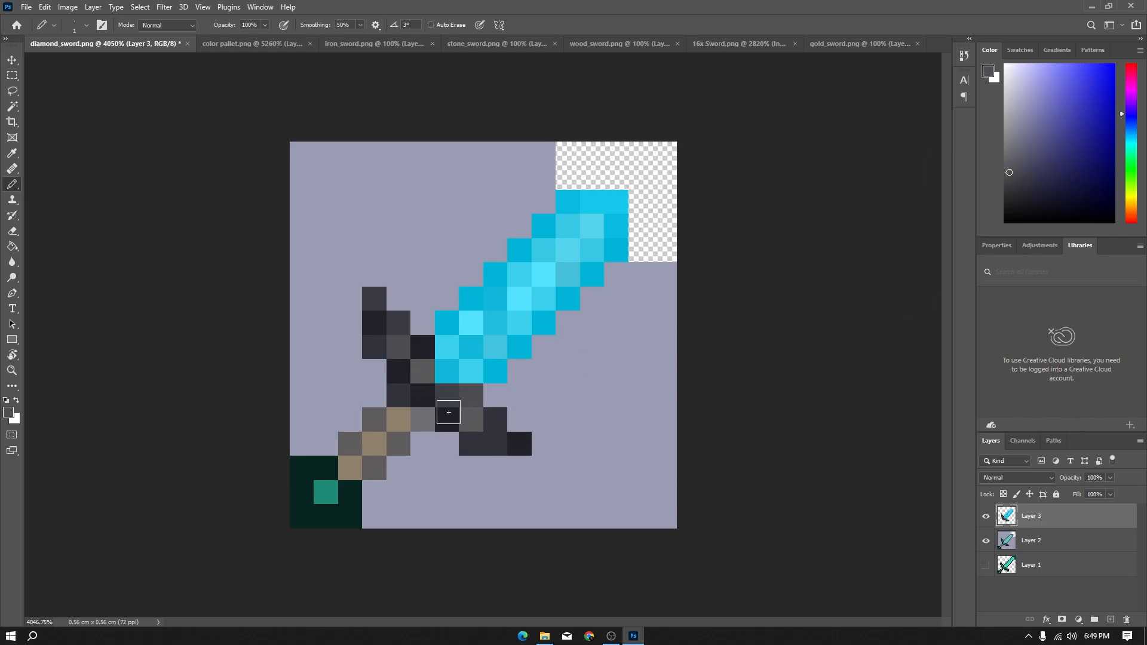
{"action": "key", "text": "ctrl+z"}
{"action": "left_click", "coordinate": [447, 401]}
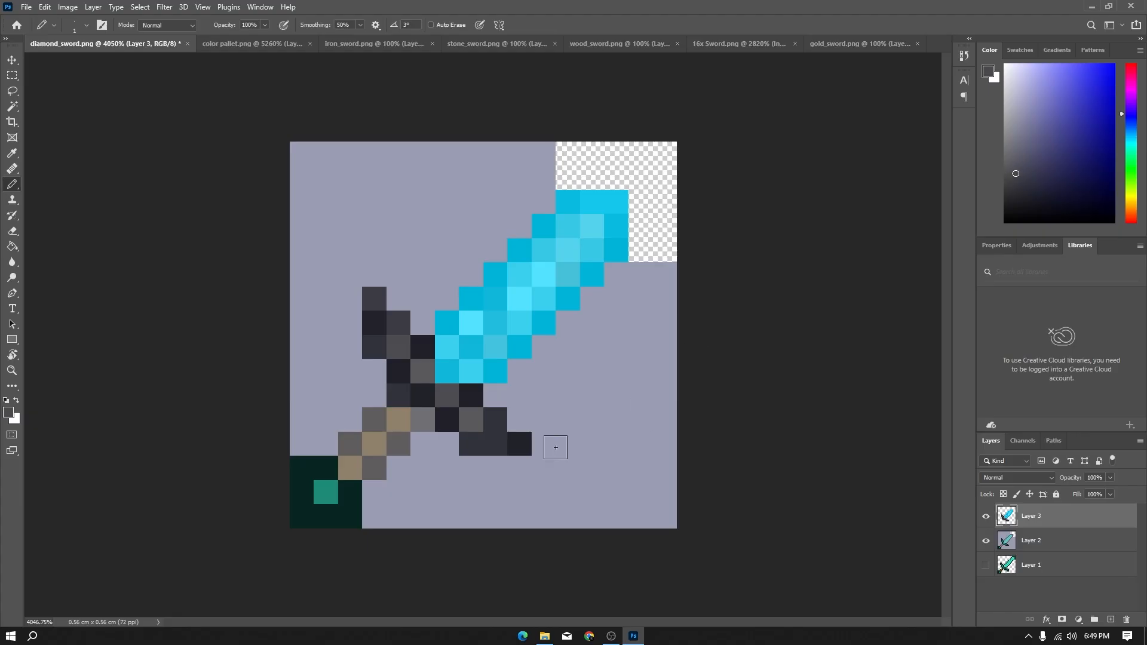
Repaint the lower guard arm's pixels and several purple-tinted edge pixels of the upper arm in dark neutral greys.
{"action": "left_click_drag", "start_coordinate": [524, 446], "coordinate": [488, 450]}
{"action": "key", "text": "ctrl+z"}
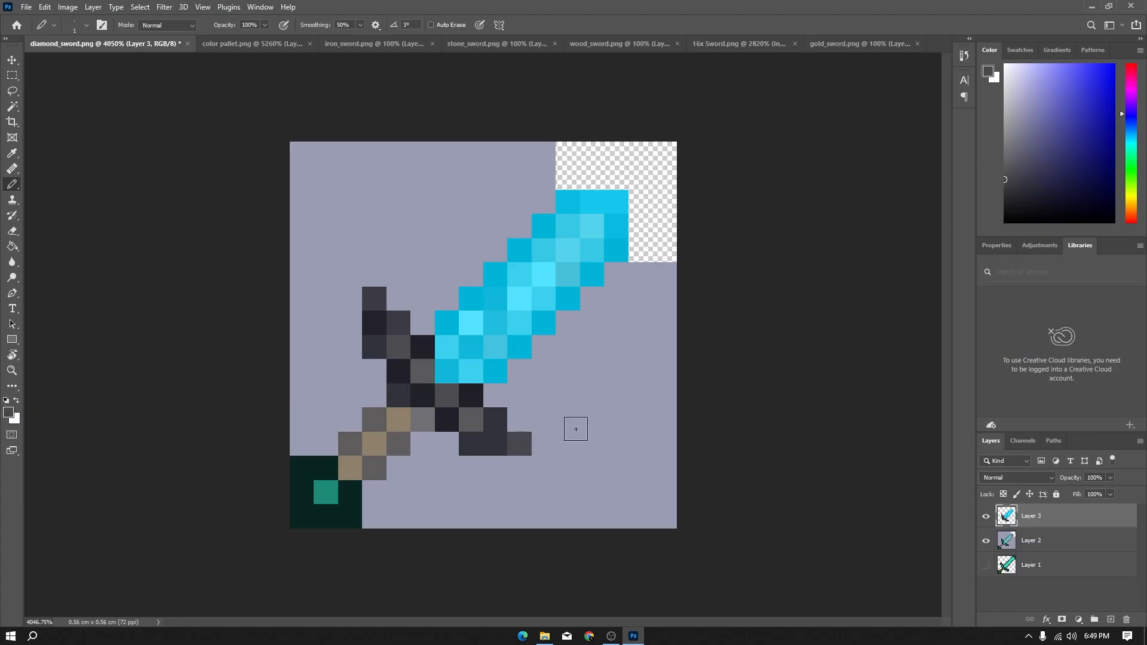
{"action": "left_click", "coordinate": [460, 444]}
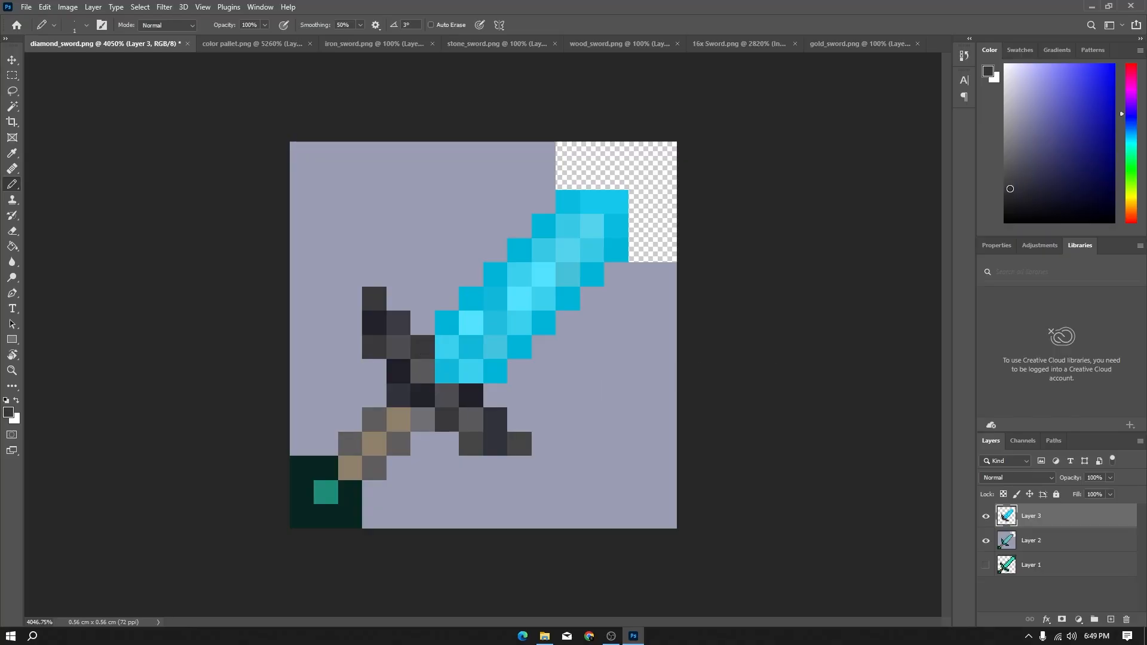
{"action": "left_click", "coordinate": [469, 398]}
{"action": "left_click", "coordinate": [496, 443]}
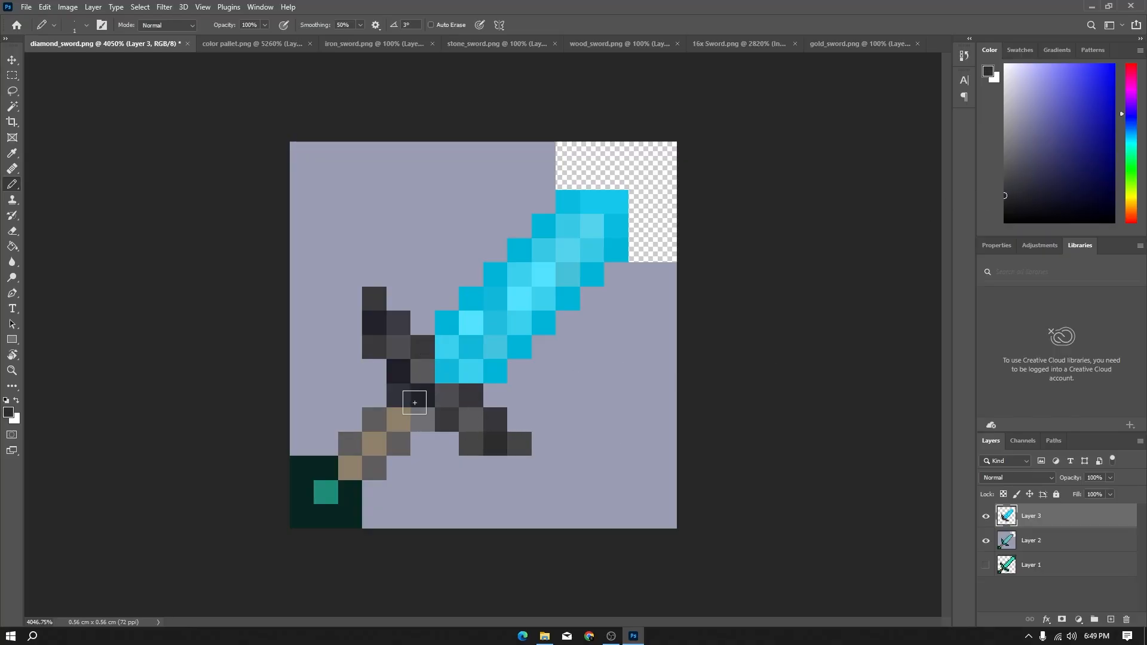
Replace the purple-tinted pixels at the guard's centre and beside the handle with near-black and charcoal neutral greys.
{"action": "left_click", "coordinate": [421, 396]}
{"action": "left_click", "coordinate": [399, 372]}
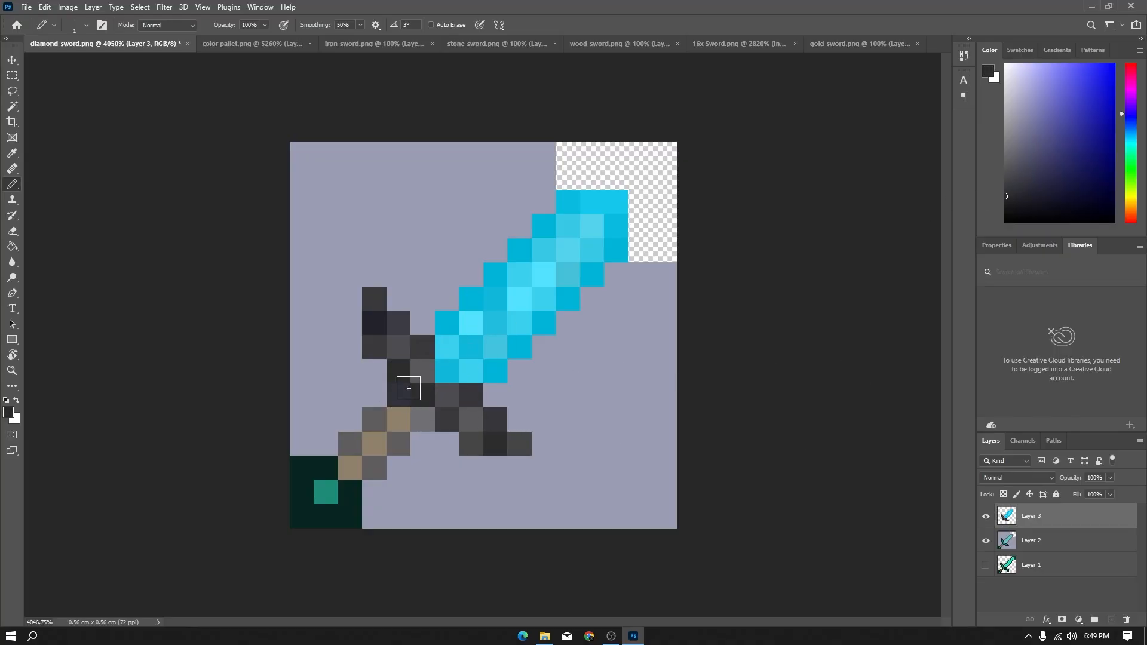
{"action": "left_click", "coordinate": [408, 390]}
{"action": "left_click", "coordinate": [422, 424]}
{"action": "left_click", "coordinate": [409, 392]}
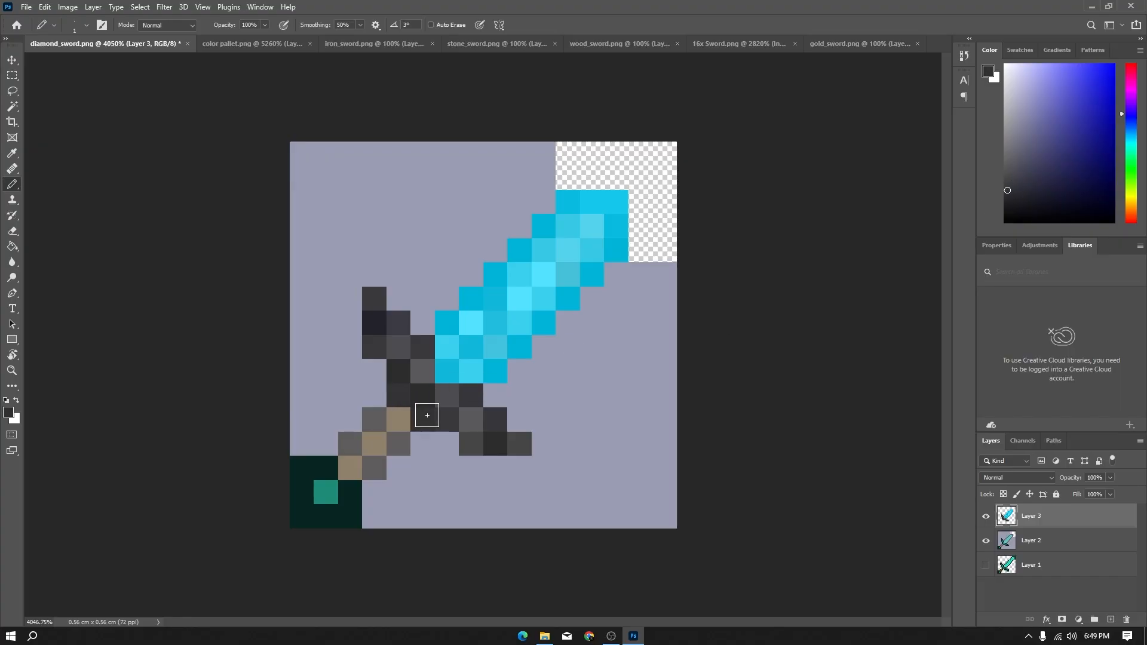
Even out the guard's shading with charcoal greys on the upper arm's outer edge, the centre pixel and the lower arm.
{"action": "left_click_drag", "start_coordinate": [375, 352], "coordinate": [374, 323]}
{"action": "left_click_drag", "start_coordinate": [1005, 191], "coordinate": [1008, 182]}
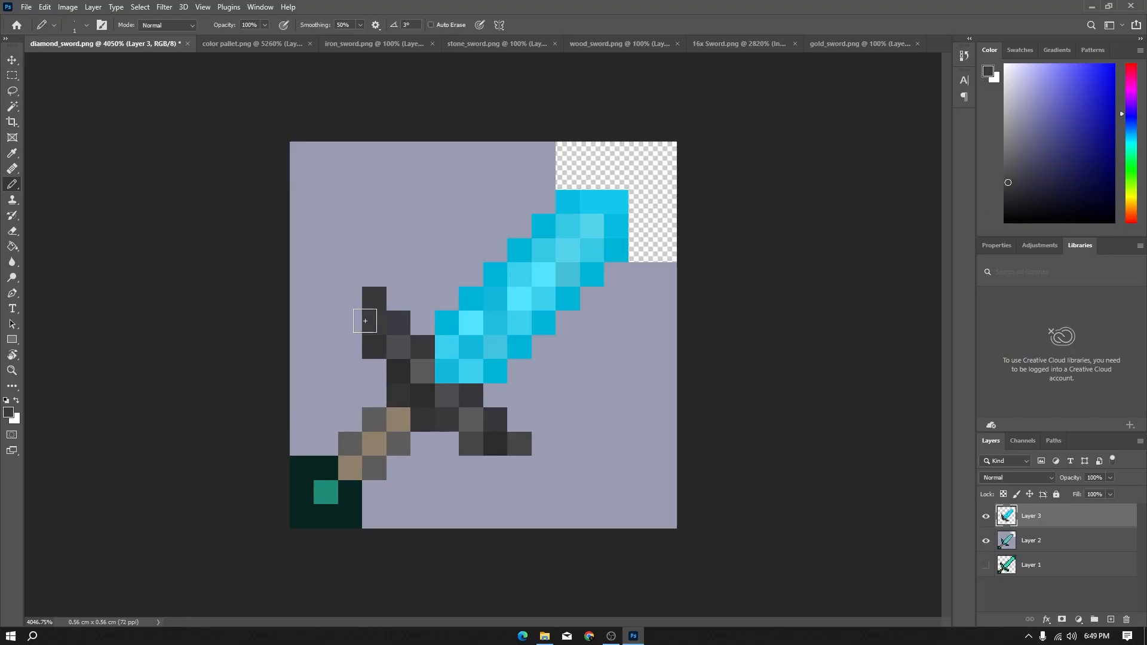
{"action": "left_click", "coordinate": [423, 394]}
{"action": "left_click", "coordinate": [1013, 177]}
{"action": "left_click", "coordinate": [497, 443]}
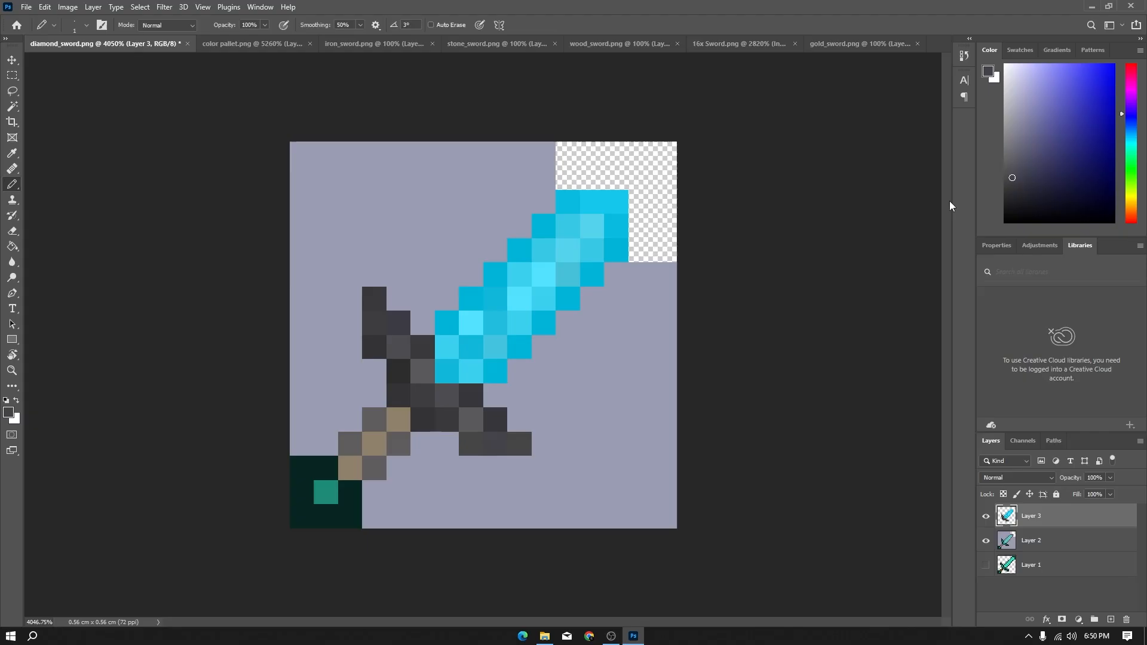
{"action": "left_click", "coordinate": [478, 403]}
{"action": "left_click", "coordinate": [519, 445]}
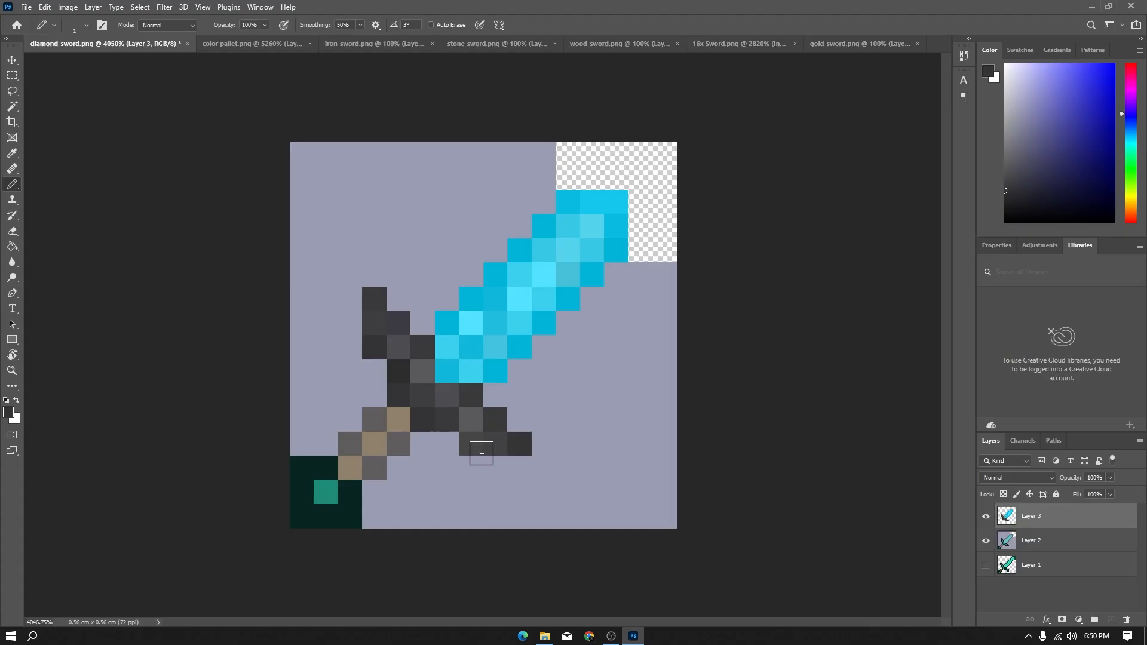
Even out the lower guard arm's bottom row with dark grey and repaint the upper arm's purple-tinted pixel in neutral charcoal.
{"action": "left_click", "coordinate": [498, 443], "text": "alt"}
{"action": "left_click", "coordinate": [471, 443]}
{"action": "left_click", "coordinate": [471, 443], "text": "alt"}
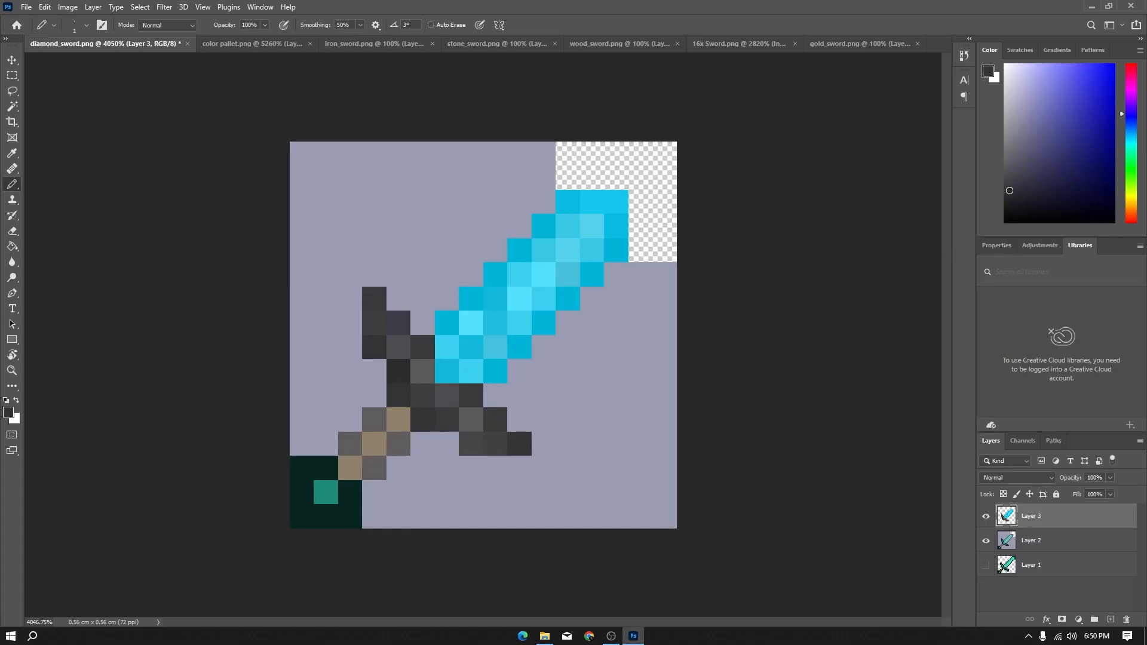
{"action": "left_click", "coordinate": [495, 444]}
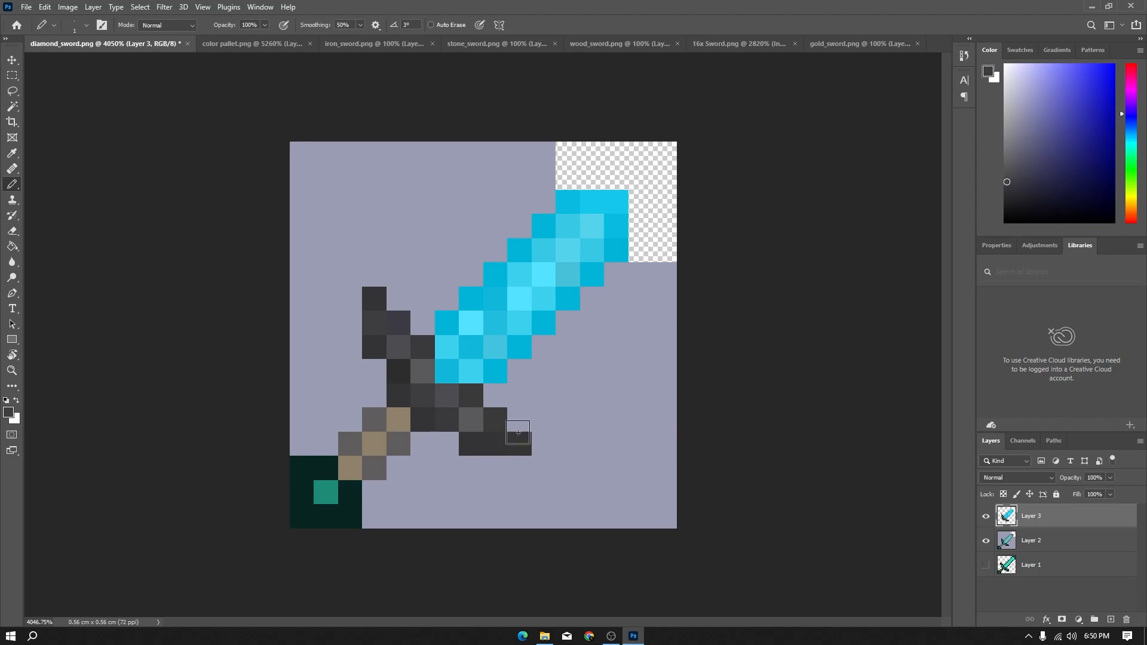
{"action": "key", "text": "ctrl+z"}
{"action": "left_click", "coordinate": [417, 325], "text": "alt"}
{"action": "left_click", "coordinate": [398, 322]}
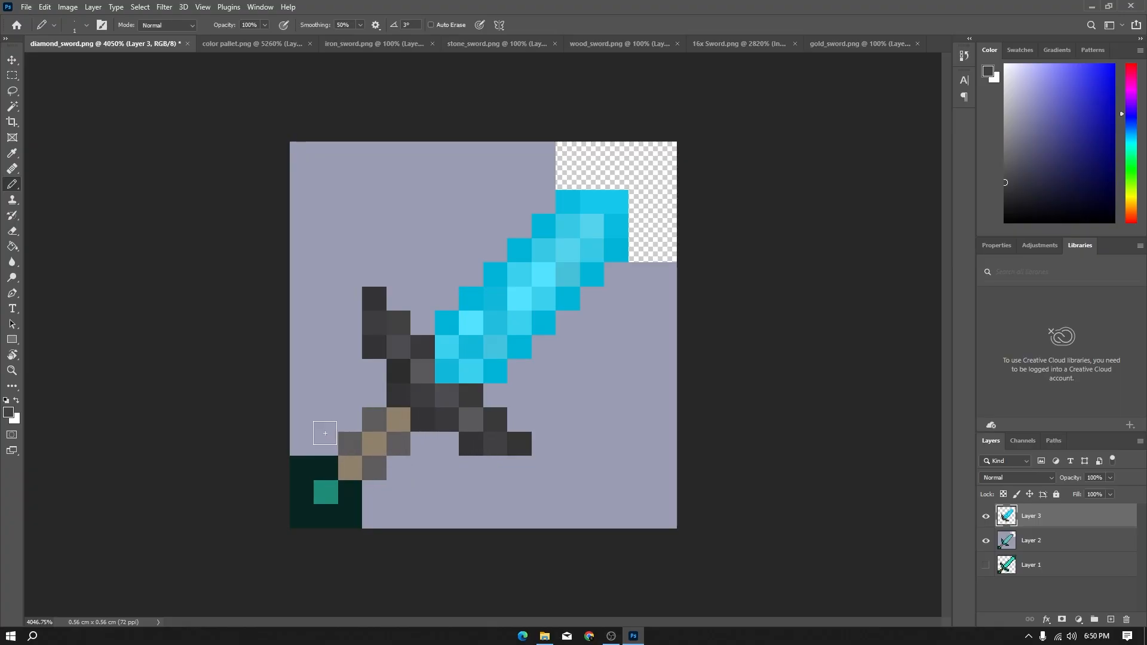
Repaint the handle's upper-edge pixels and the tan pixel next to the guard in charcoal grey.
{"action": "left_click", "coordinate": [398, 420]}
{"action": "left_click", "coordinate": [343, 454]}
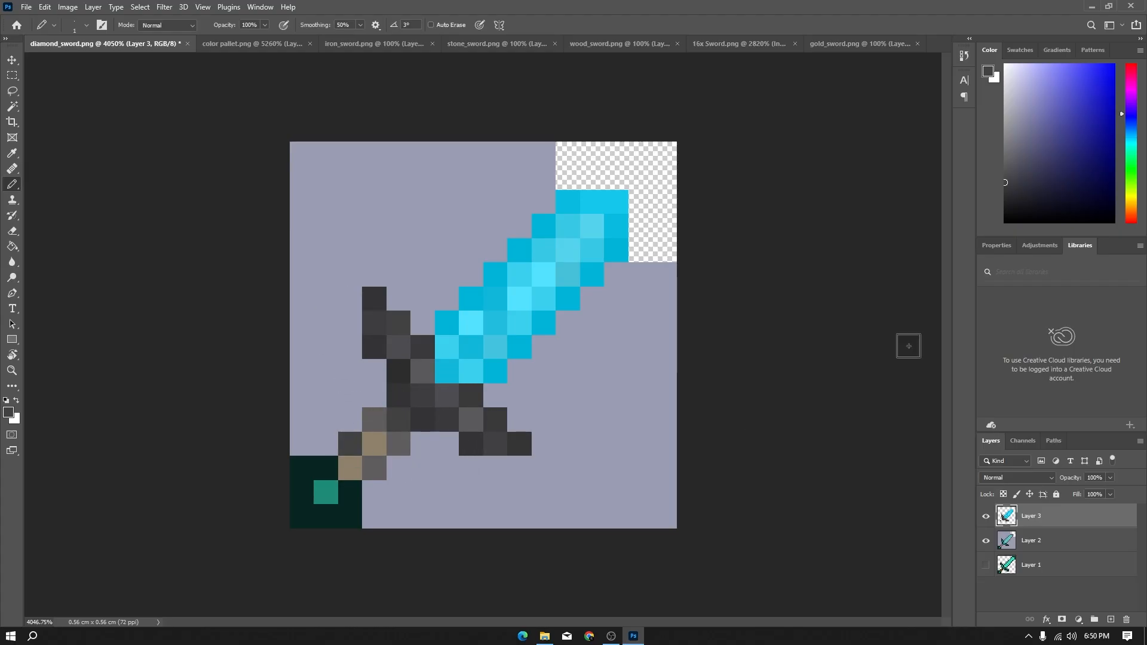
{"action": "left_click", "coordinate": [1012, 182]}
{"action": "left_click", "coordinate": [366, 417]}
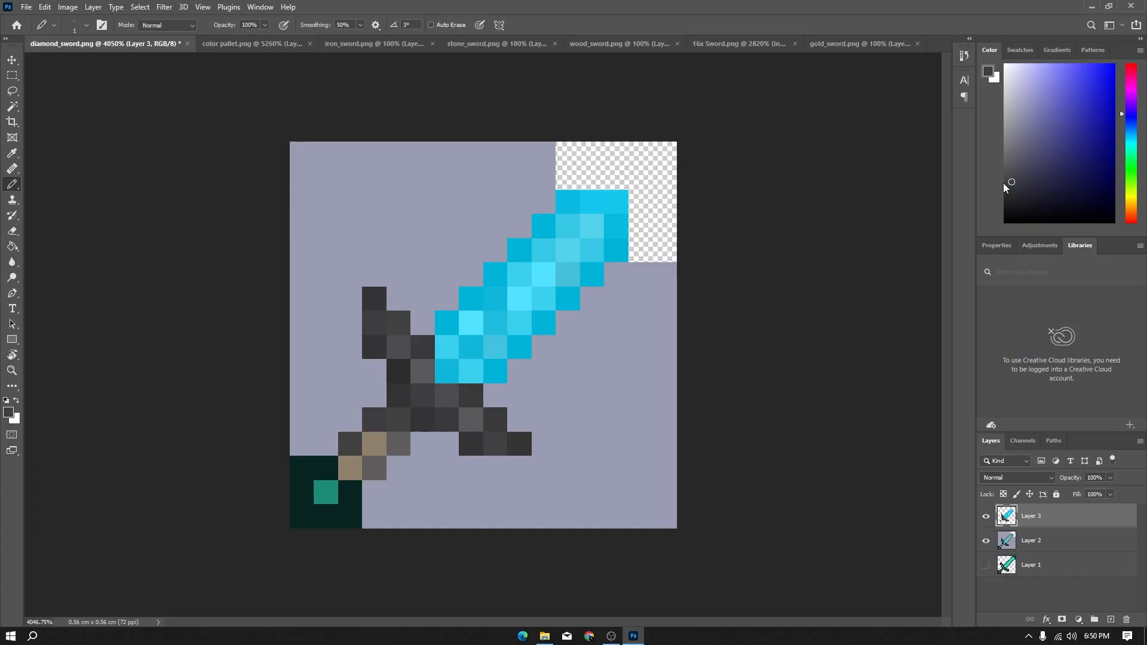
Fill the handle's remaining tan and light grey pixels along its centre and lower edge with a darker near-black grey.
{"action": "left_click", "coordinate": [1007, 191]}
{"action": "left_click", "coordinate": [398, 444]}
{"action": "left_click", "coordinate": [350, 467]}
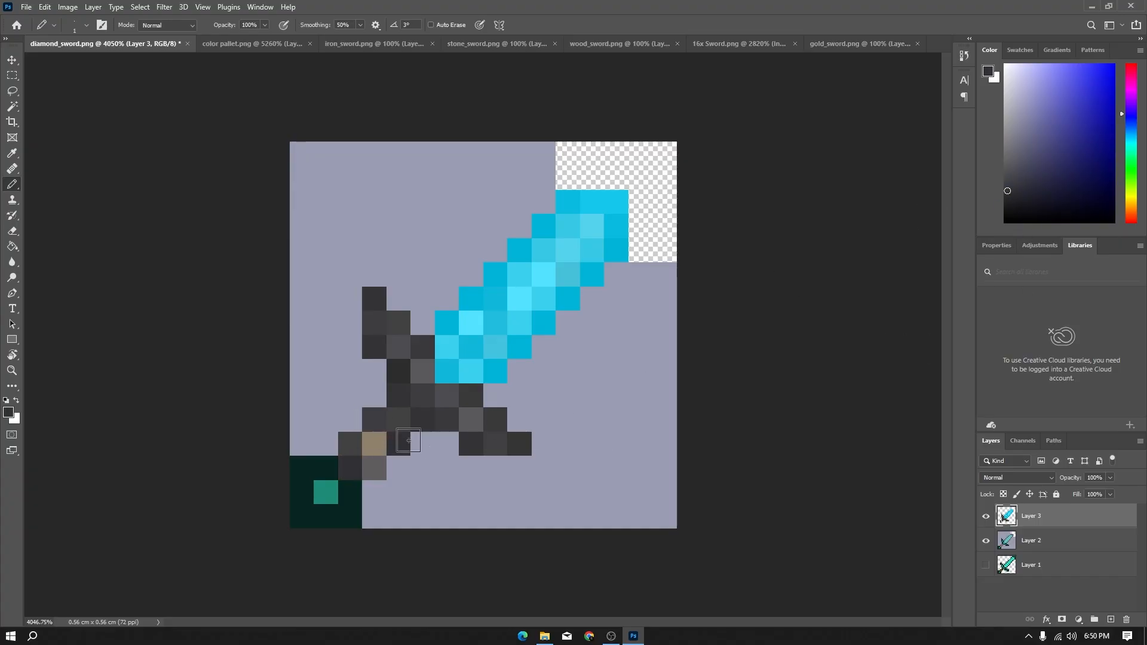
{"action": "left_click", "coordinate": [374, 444]}
{"action": "left_click", "coordinate": [374, 468]}
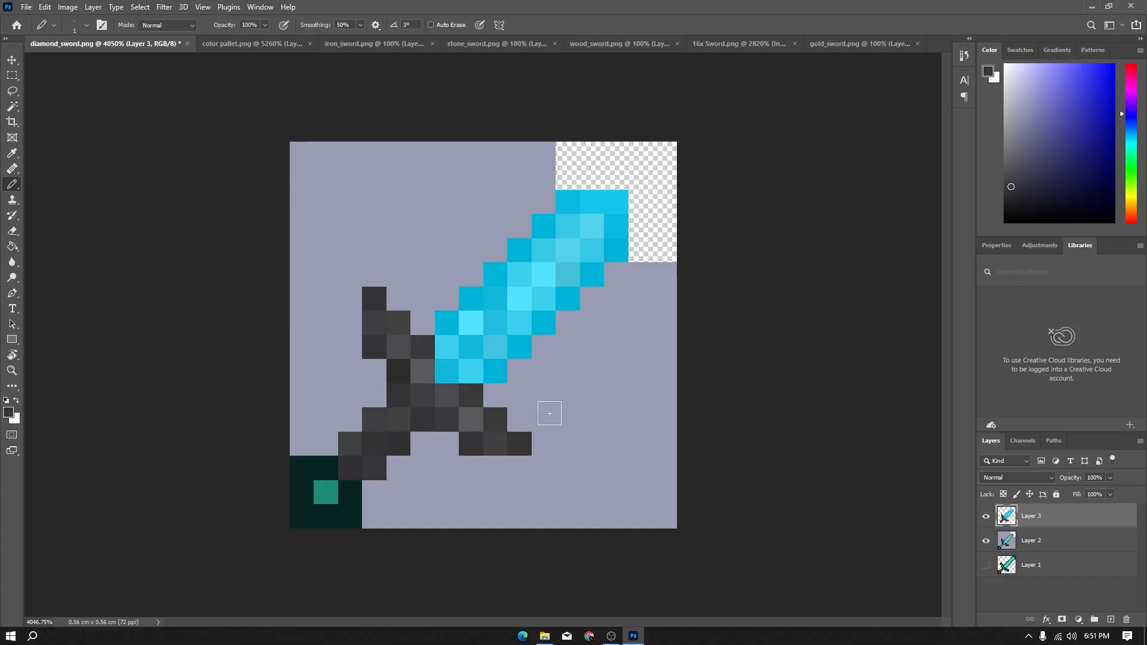
Add lighter charcoal highlights to the handle's upper edge, the upper guard arm's outer pixel and the guard's inner edge.
{"action": "left_click", "coordinate": [1010, 182]}
{"action": "left_click", "coordinate": [349, 452]}
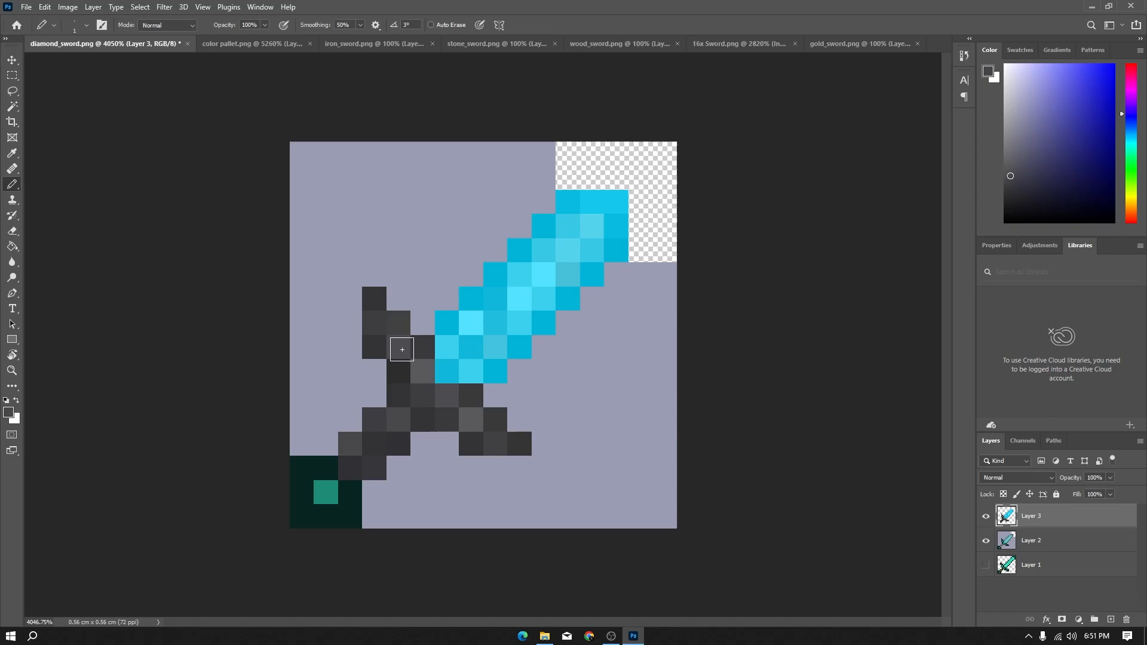
{"action": "left_click", "coordinate": [382, 327]}
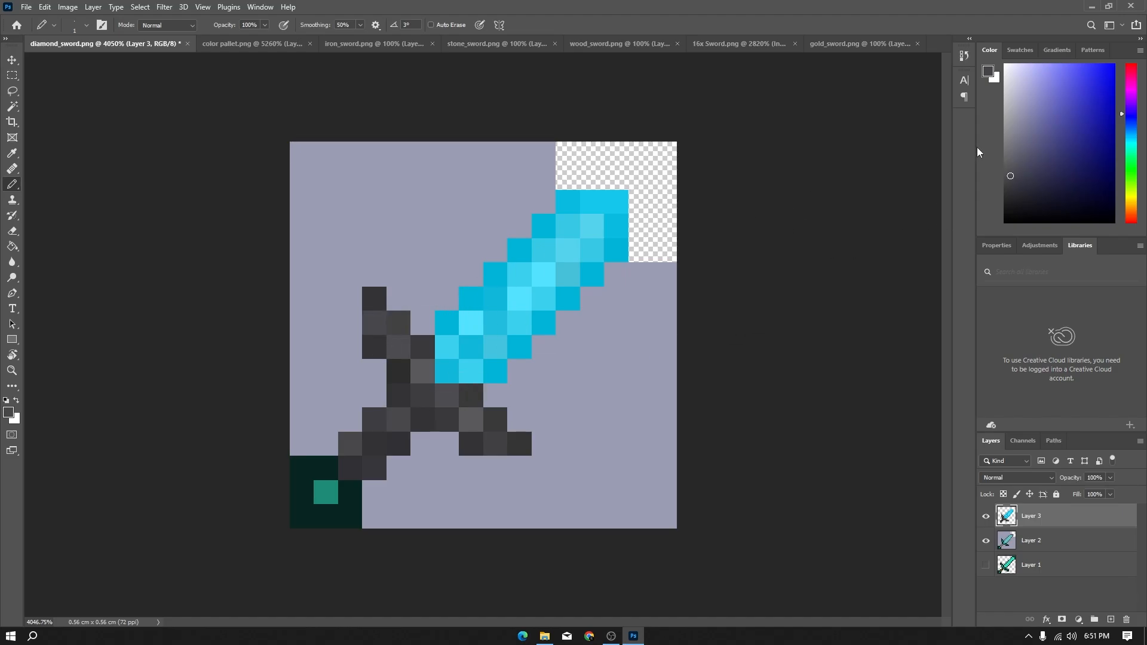
{"action": "left_click", "coordinate": [1005, 180]}
{"action": "left_click", "coordinate": [398, 370]}
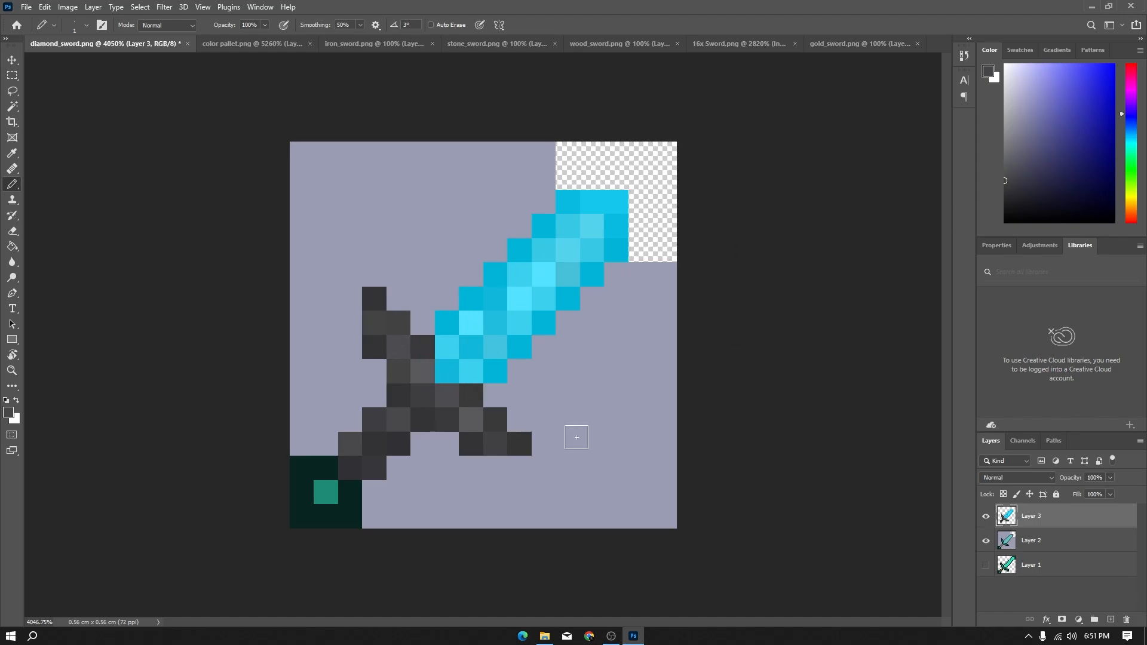
{"action": "left_click", "coordinate": [1008, 178]}
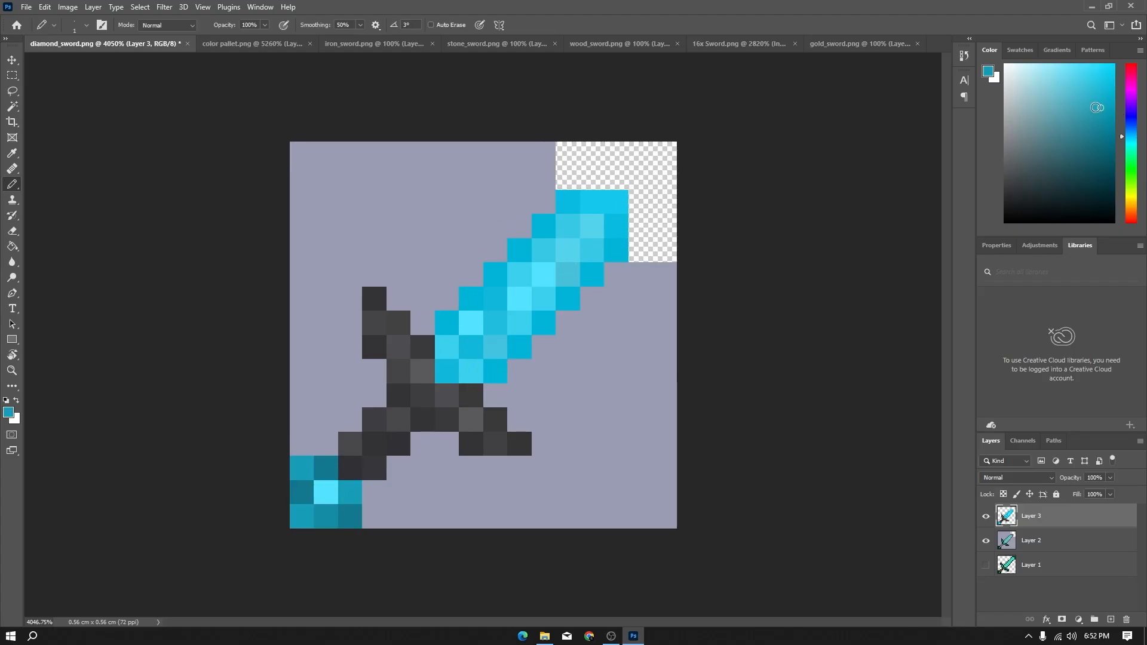
Reshade the pommel's pixels around its bright cyan centre with alternating medium and dark teal tones.
{"action": "mouse_move", "coordinate": [302, 493]}
{"action": "left_mouse_down"}
{"action": "mouse_move", "coordinate": [337, 511]}
{"action": "mouse_move", "coordinate": [336, 470]}
{"action": "mouse_move", "coordinate": [437, 532]}
{"action": "mouse_move", "coordinate": [350, 484]}
{"action": "mouse_move", "coordinate": [321, 498]}
{"action": "mouse_move", "coordinate": [351, 511]}
{"action": "left_mouse_up"}
{"action": "left_click", "coordinate": [325, 468]}
{"action": "left_click", "coordinate": [350, 517]}
{"action": "left_click", "coordinate": [350, 516]}
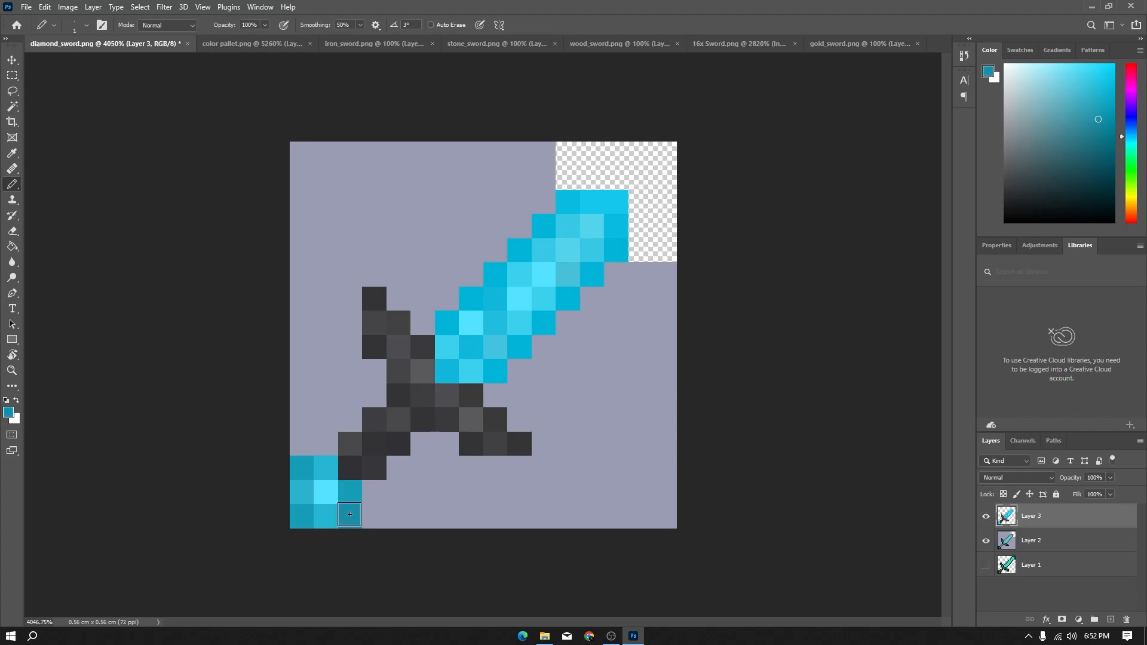
{"action": "left_click", "coordinate": [302, 492]}
{"action": "left_click", "coordinate": [312, 509]}
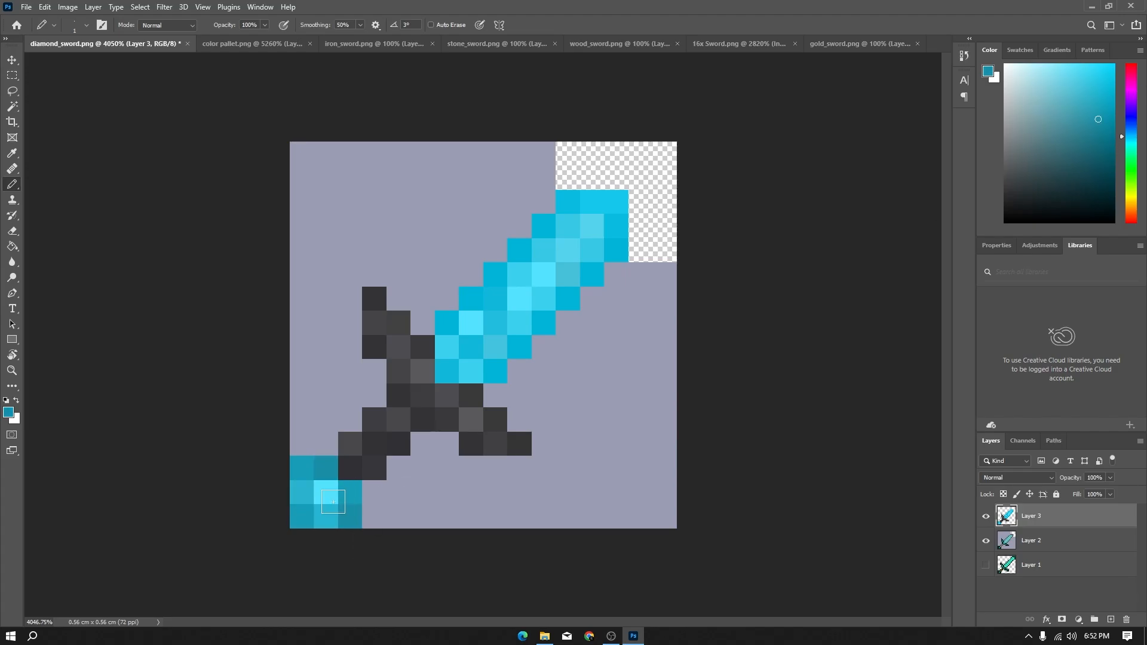
{"action": "left_click", "coordinate": [301, 492]}
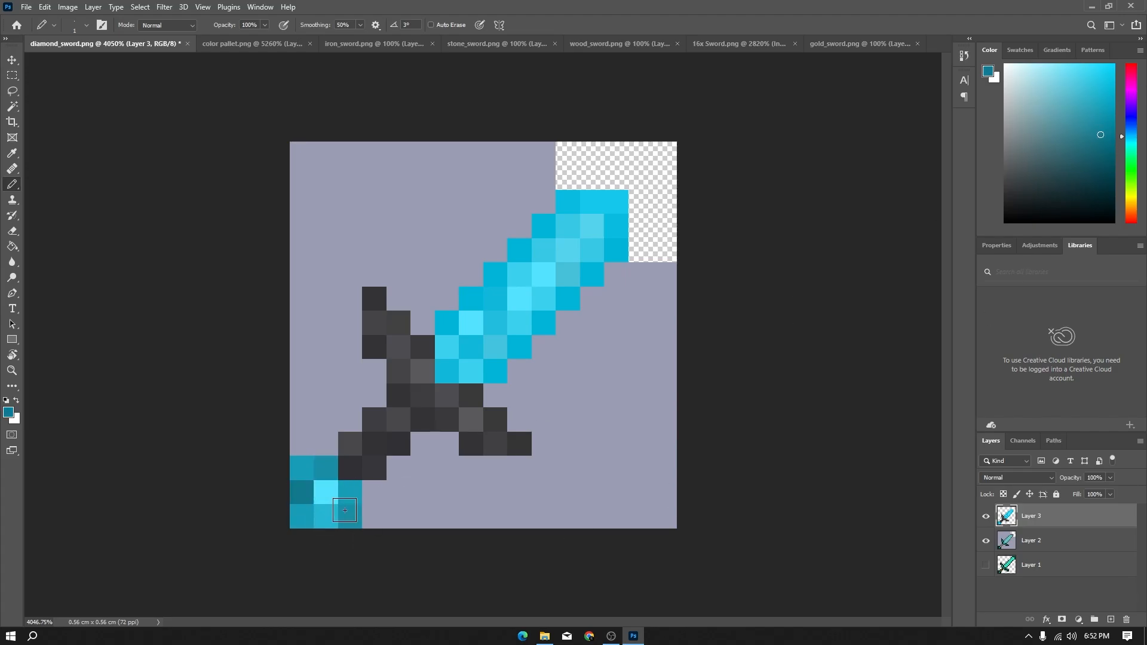
{"action": "left_click", "coordinate": [326, 516]}
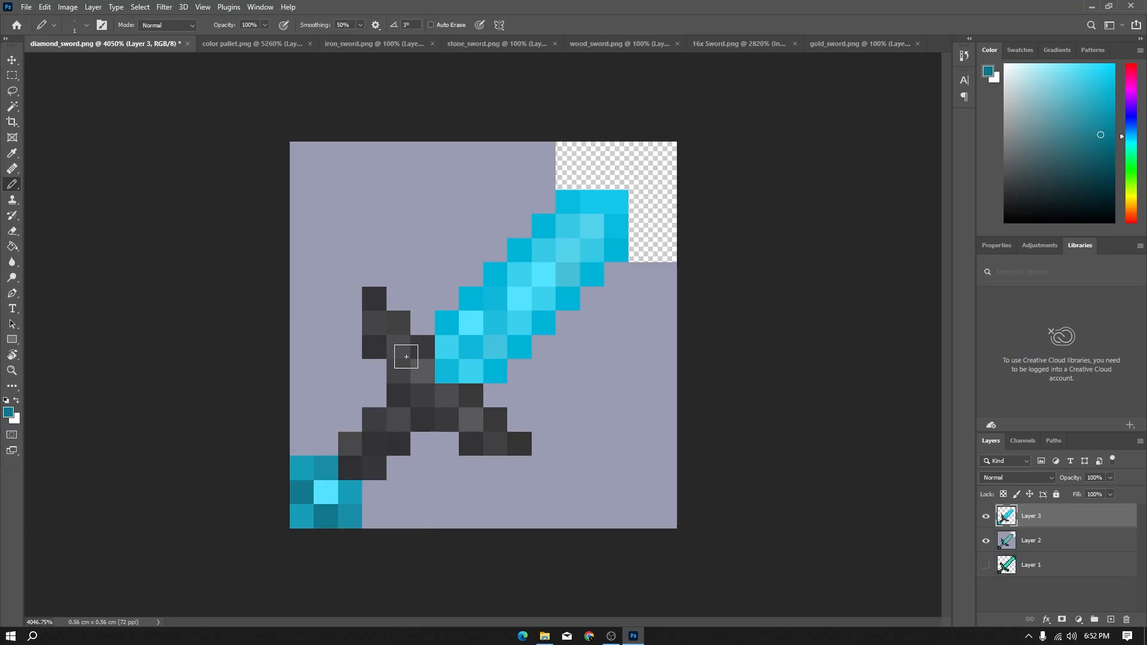
Hide Layer 2 and try to export the diamond sword as a 16 x 16 px transparent PNG.
{"action": "left_click", "coordinate": [986, 544]}
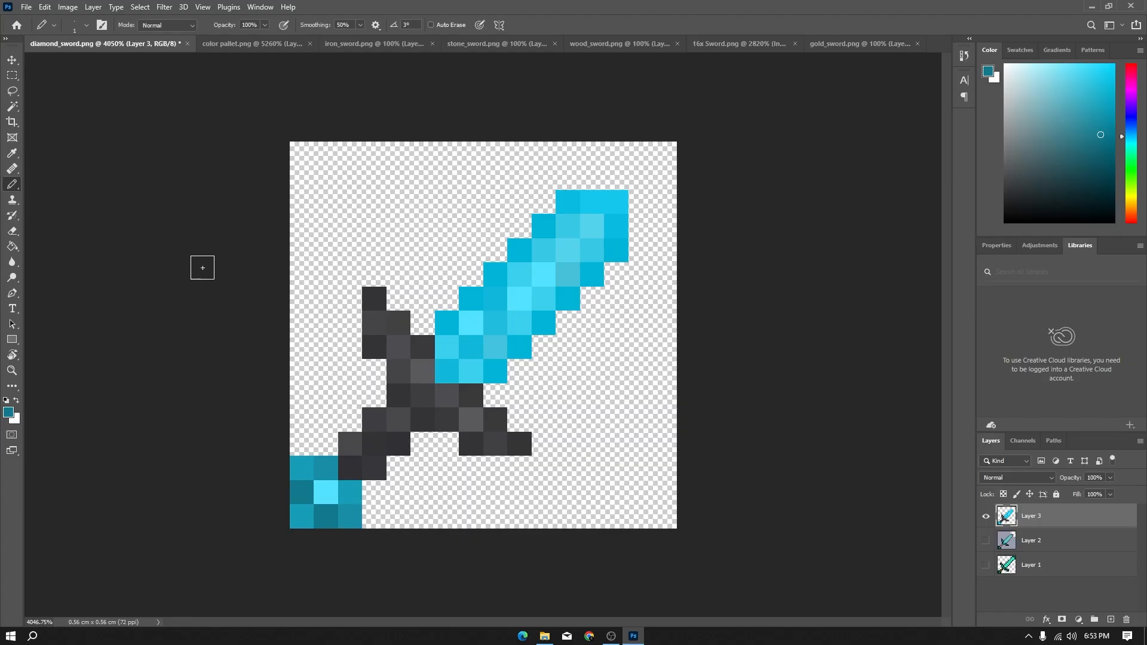
{"action": "left_click", "coordinate": [26, 9]}
{"action": "mouse_move", "coordinate": [90, 187]}
{"action": "left_click", "coordinate": [195, 190]}
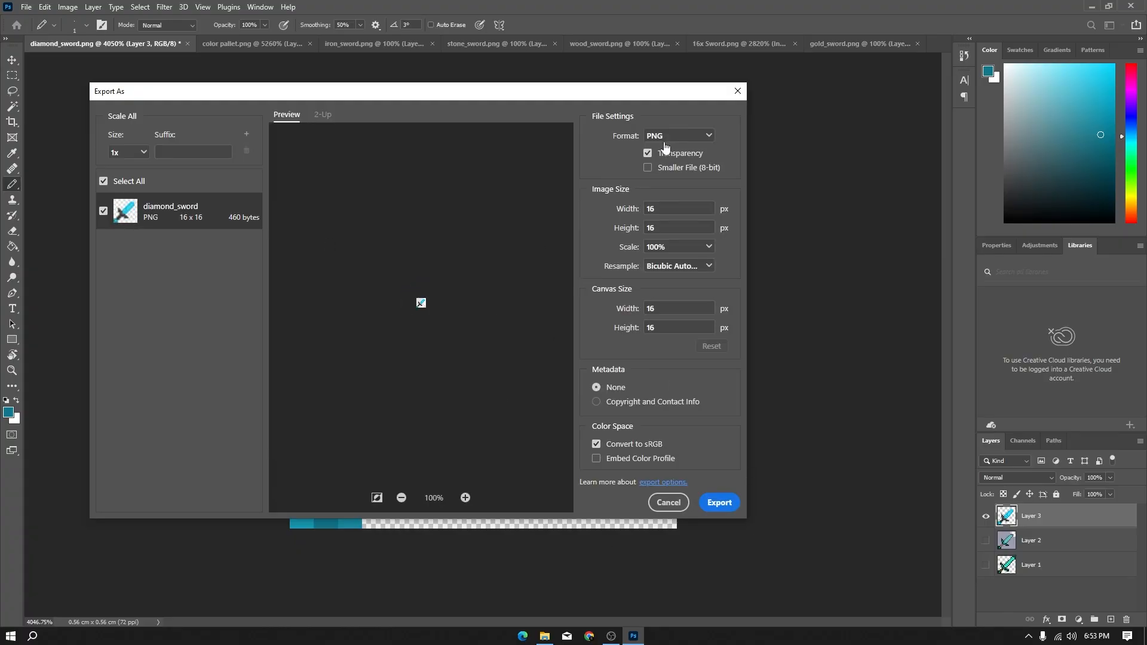
{"action": "left_click", "coordinate": [730, 505]}
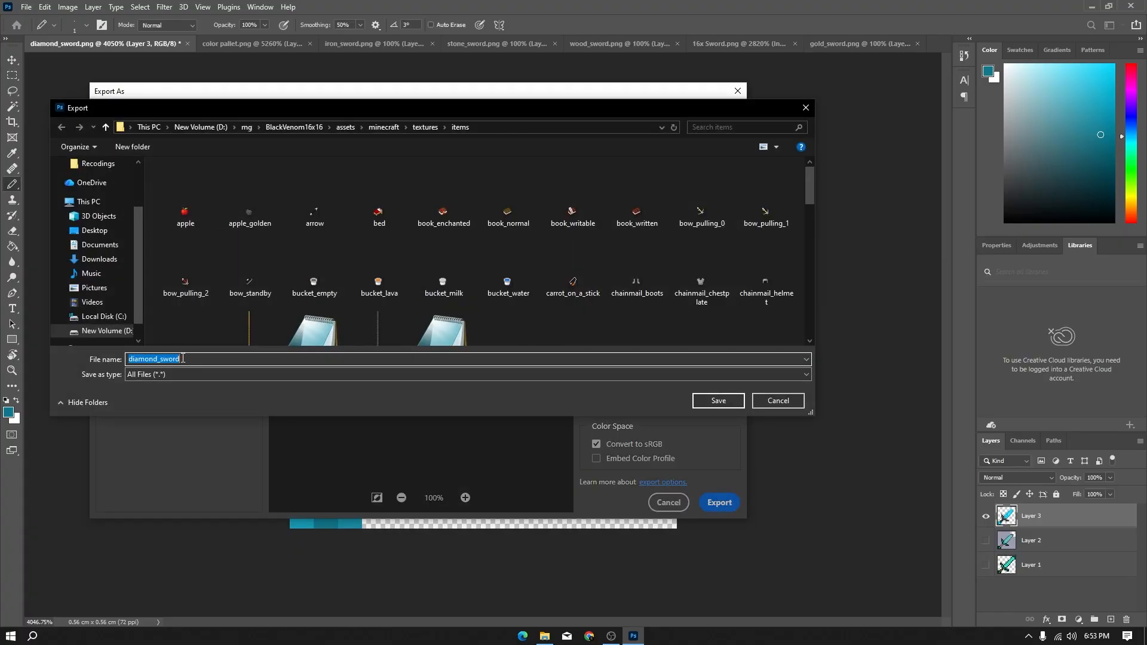
{"action": "left_click", "coordinate": [247, 128]}
{"action": "key", "text": "Return"}
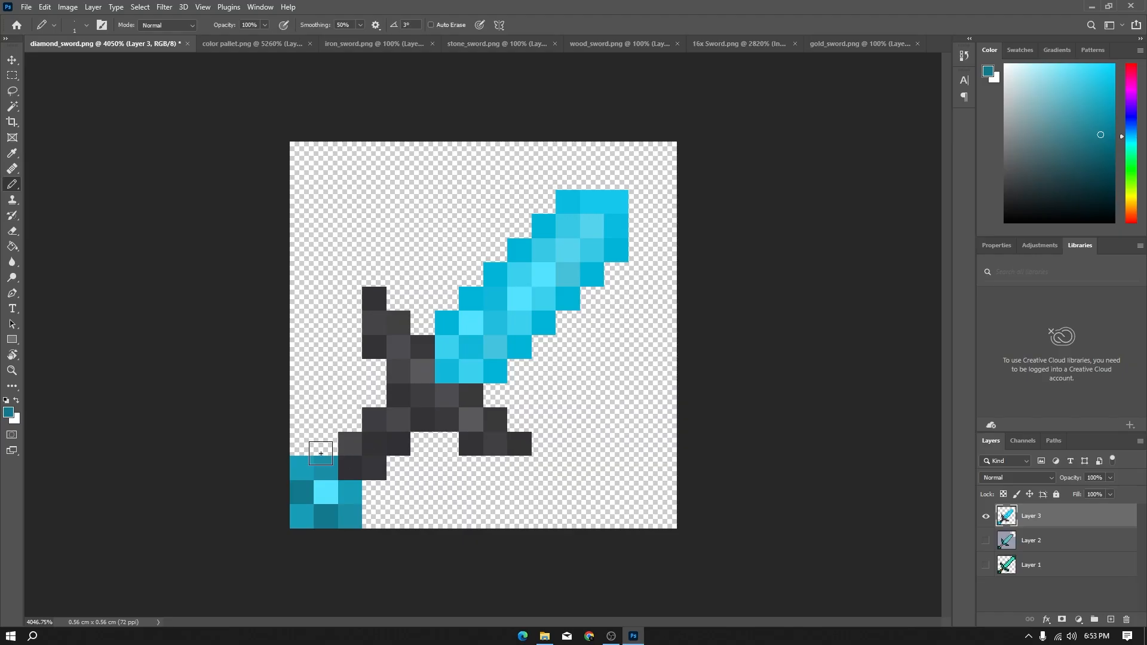
Start a PNG export of the diamond sword with transparency, targeting the PVP Base Pack's assets/minecraft/textures/items folder.
{"action": "left_click", "coordinate": [26, 7]}
{"action": "mouse_move", "coordinate": [68, 180]}
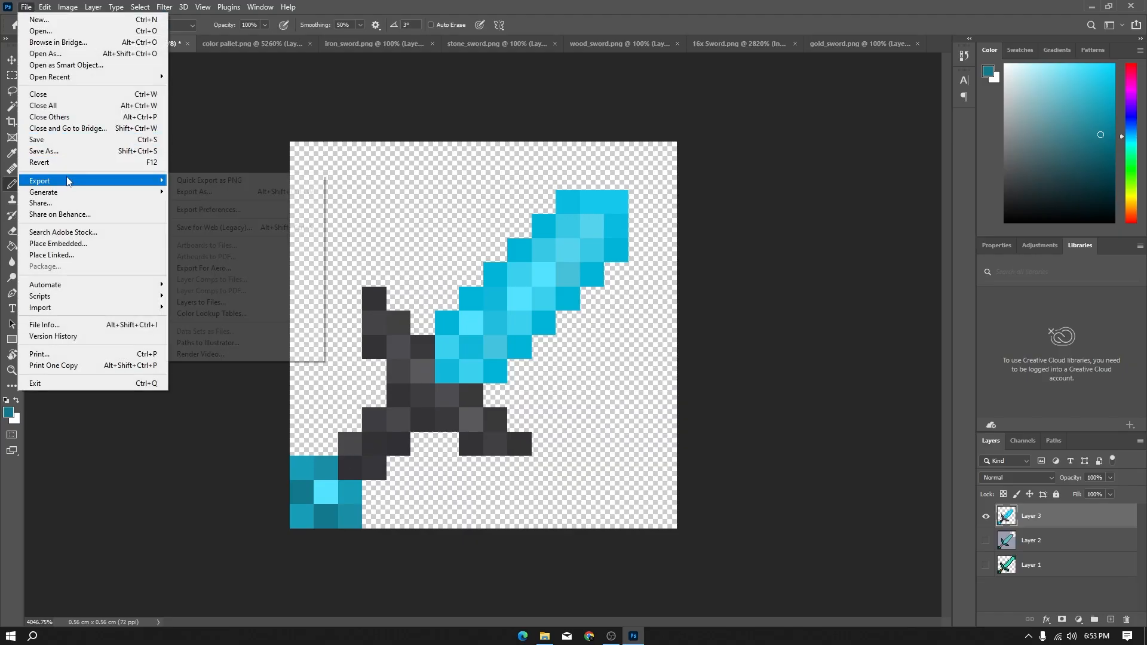
{"action": "left_click", "coordinate": [194, 191]}
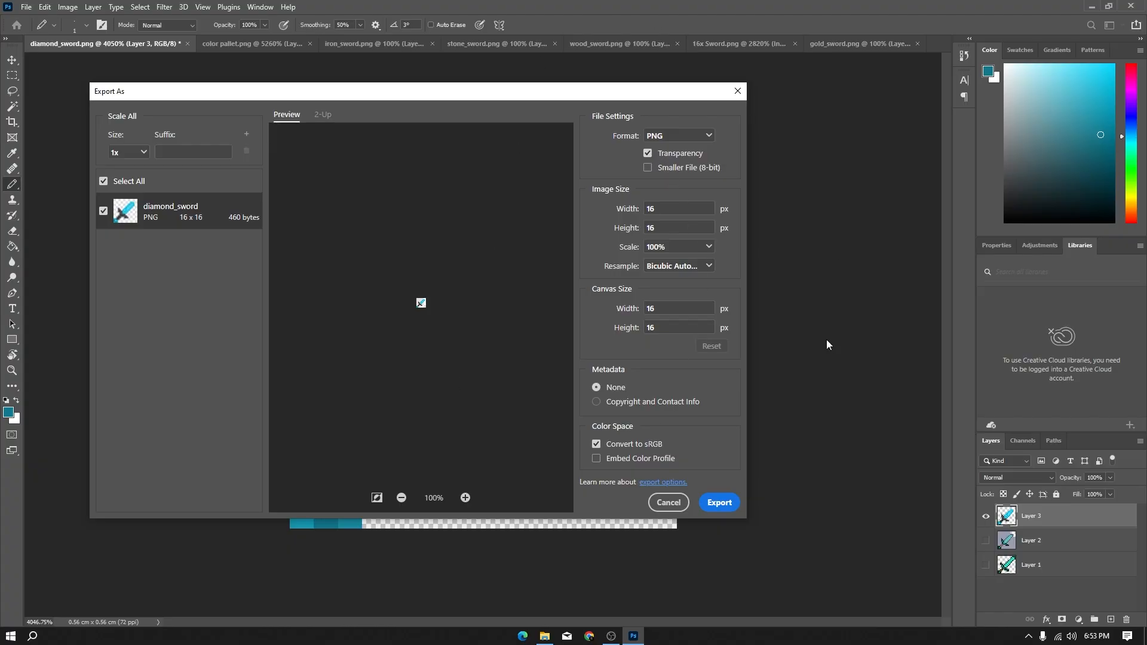
{"action": "left_click", "coordinate": [729, 505]}
{"action": "left_click", "coordinate": [500, 129]}
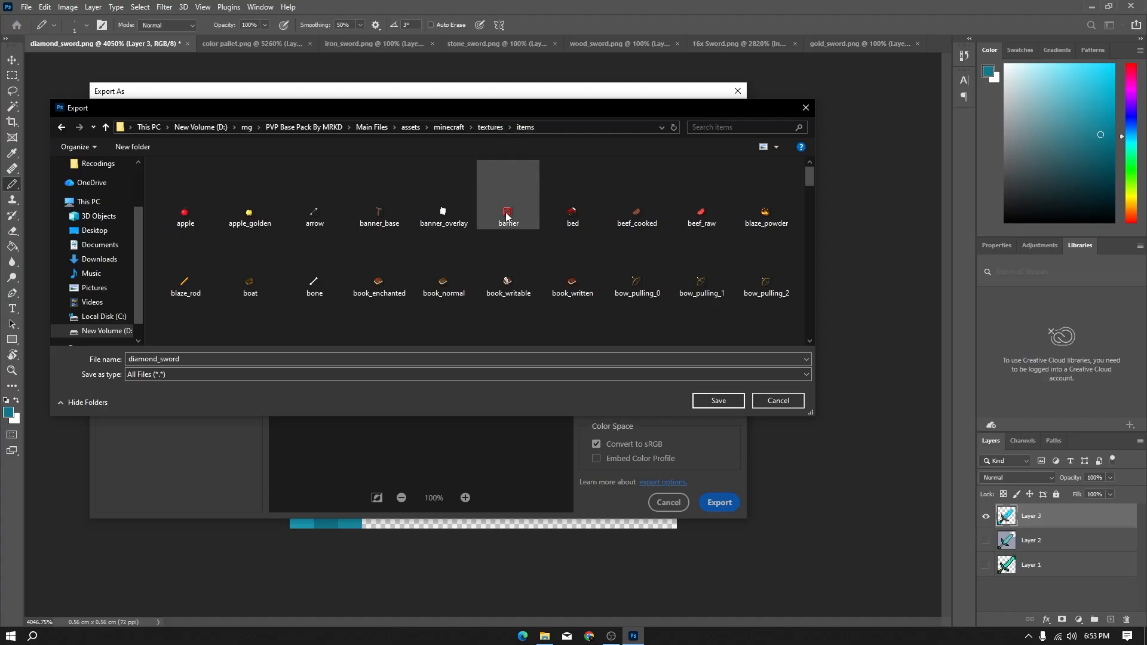
Find diamond_sword in the items folder and save the export over it, replacing the existing file.
{"action": "scroll", "coordinate": [506, 221], "scroll_direction": "down", "scroll_amount": 2}
{"action": "scroll", "coordinate": [503, 236], "scroll_direction": "down", "scroll_amount": 6}
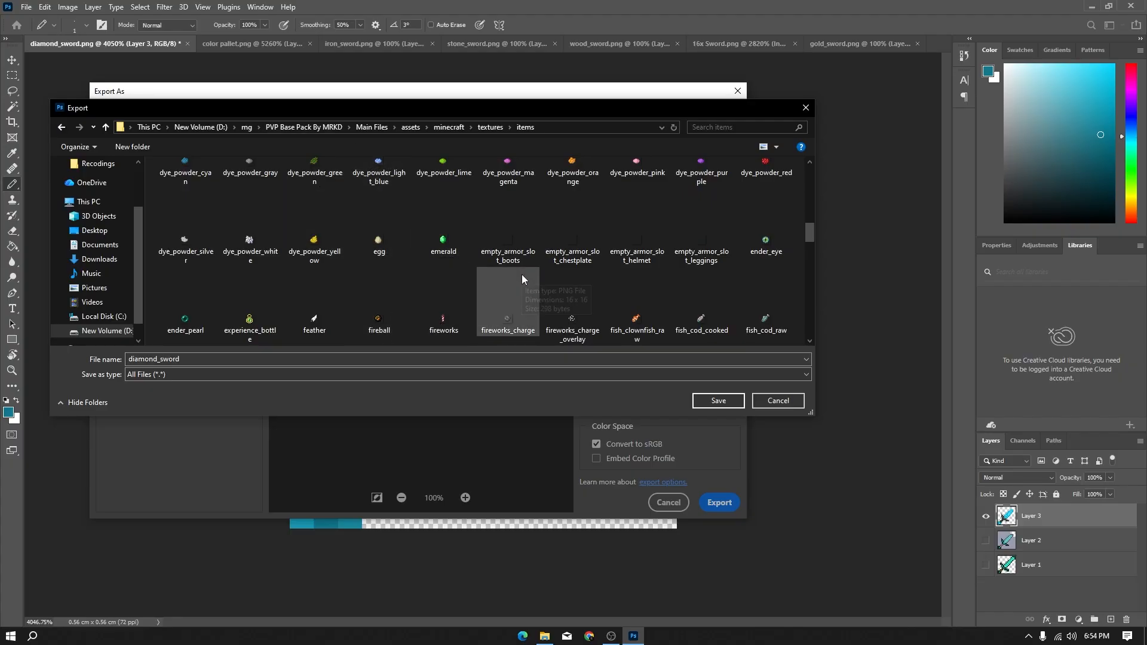
{"action": "scroll", "coordinate": [522, 275], "scroll_direction": "down", "scroll_amount": 8}
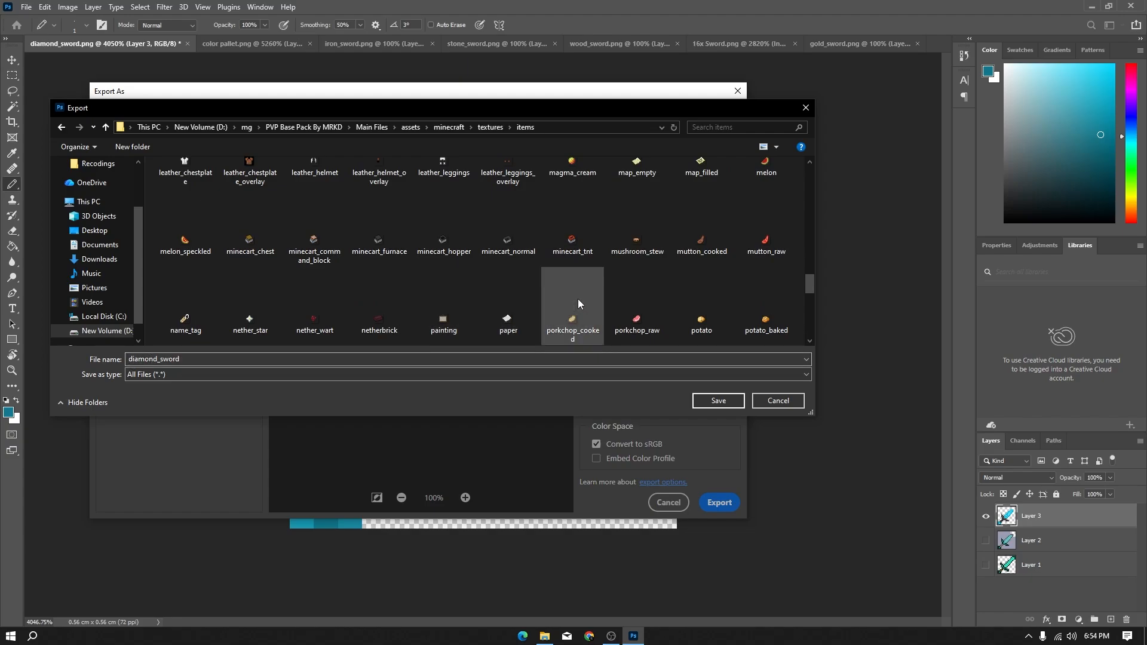
{"action": "scroll", "coordinate": [579, 302], "scroll_direction": "up", "scroll_amount": 10}
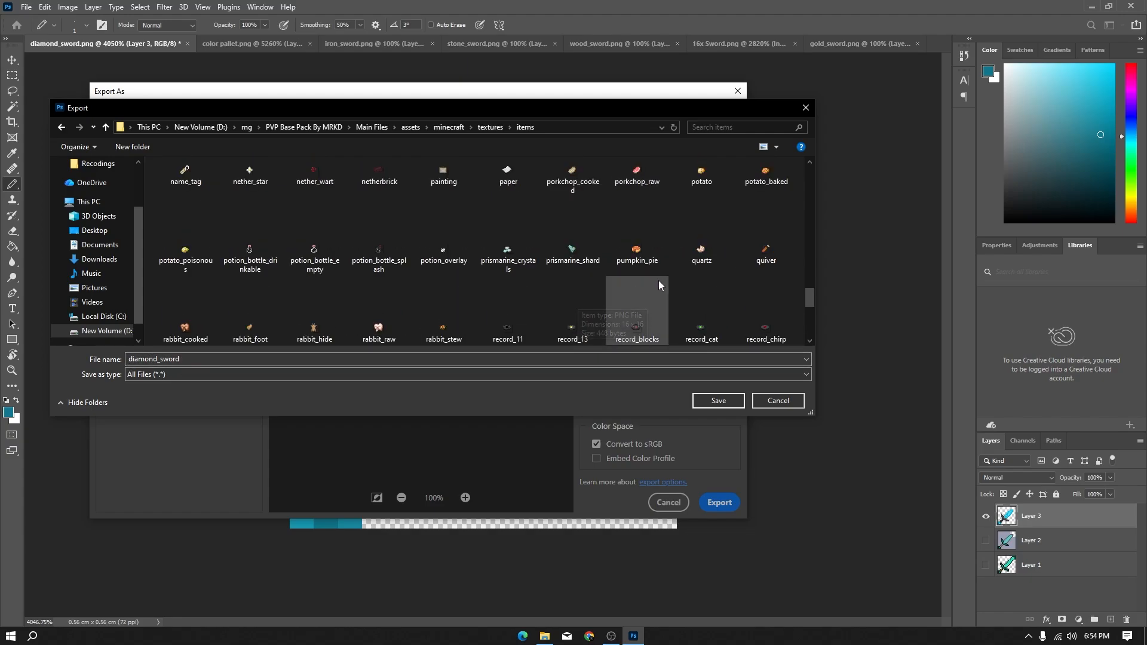
{"action": "scroll", "coordinate": [668, 279], "scroll_direction": "up", "scroll_amount": 1}
{"action": "scroll", "coordinate": [765, 280], "scroll_direction": "down", "scroll_amount": 1}
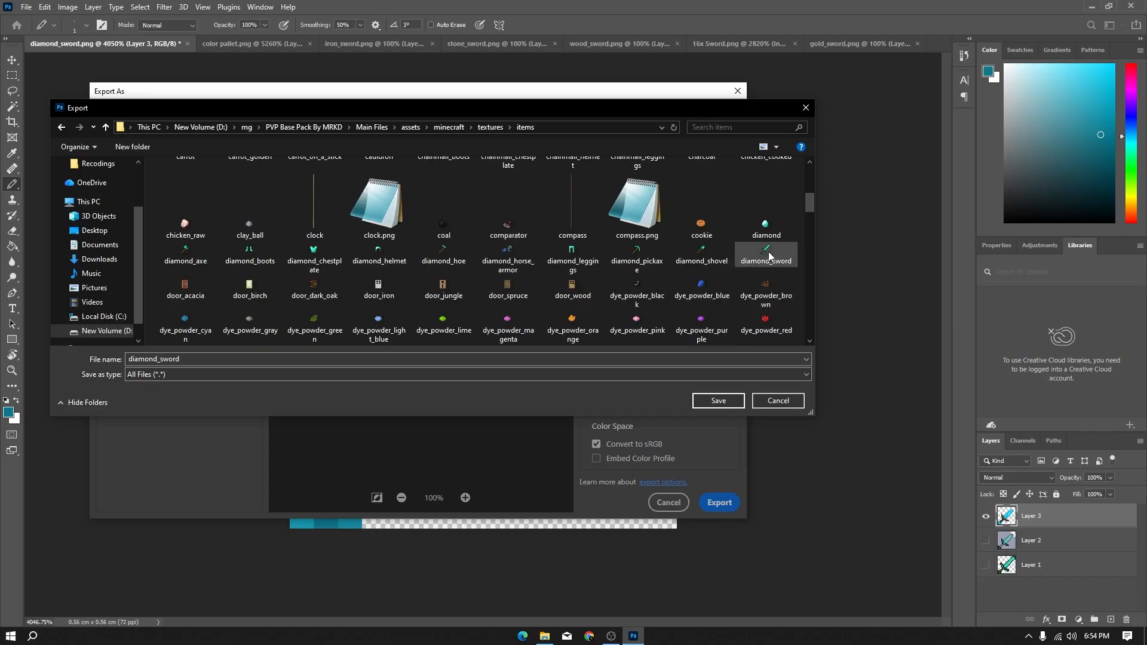
{"action": "left_click", "coordinate": [766, 254]}
{"action": "left_click", "coordinate": [714, 400]}
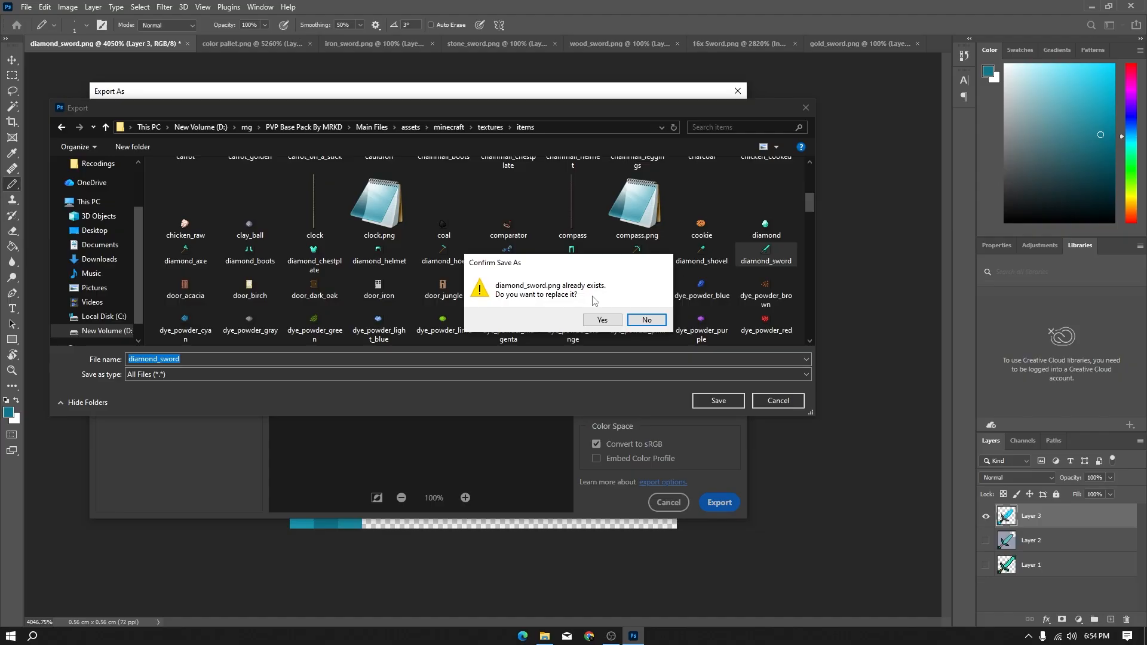
{"action": "left_click", "coordinate": [600, 320]}
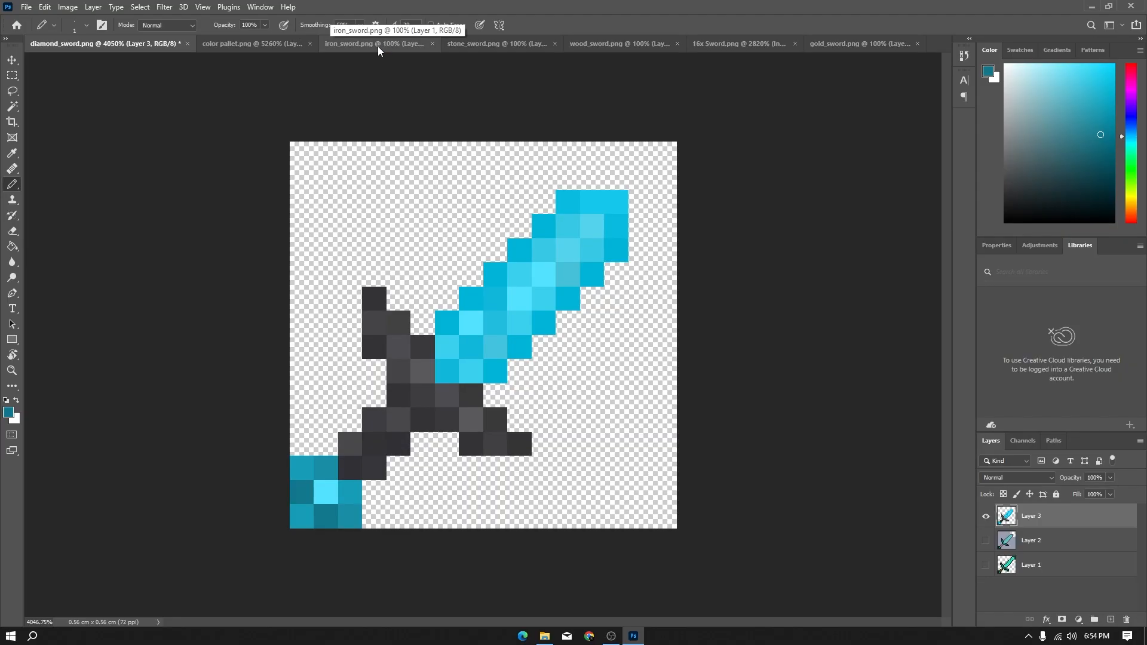
Paste the copied sword template into iron_sword.png as a new layer flush with the canvas's lower-left corner, and hide Layer 1.
{"action": "left_click_drag", "start_coordinate": [378, 44], "coordinate": [281, 44]}
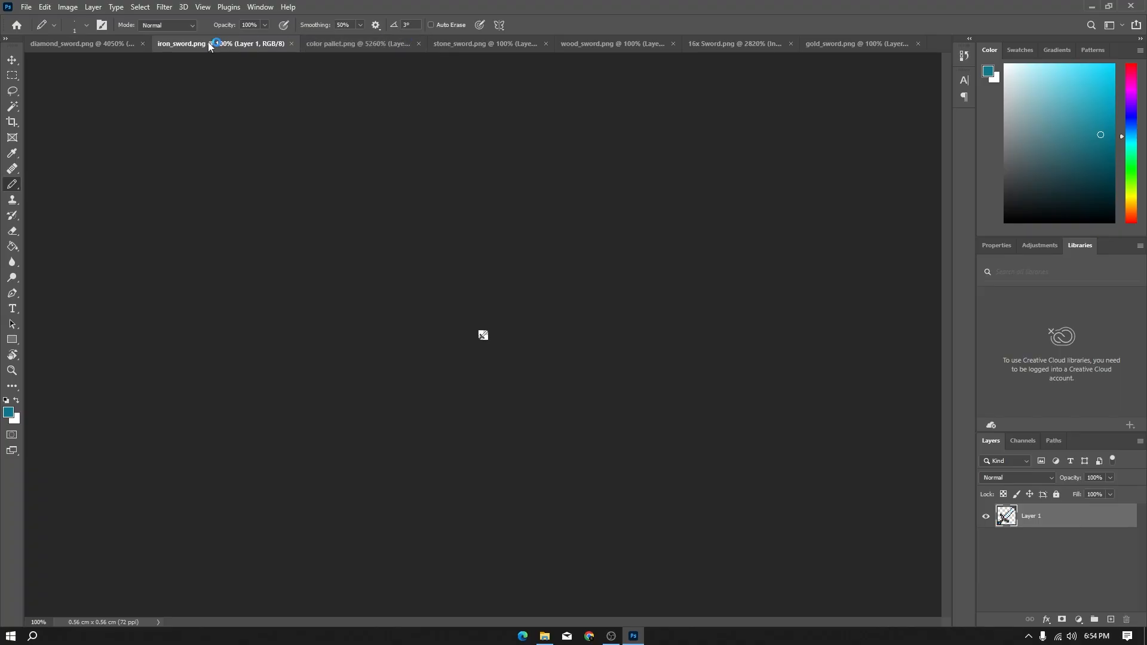
{"action": "scroll", "coordinate": [479, 337], "scroll_direction": "up", "scroll_amount": 10}
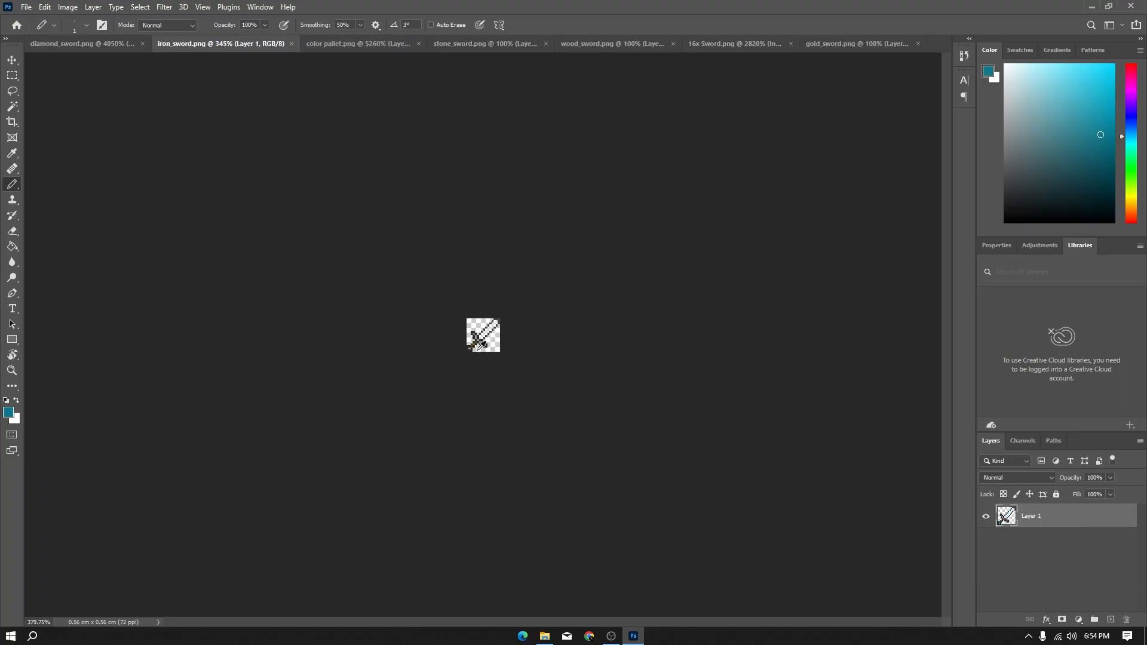
{"action": "scroll", "coordinate": [479, 337], "scroll_direction": "up", "scroll_amount": 2}
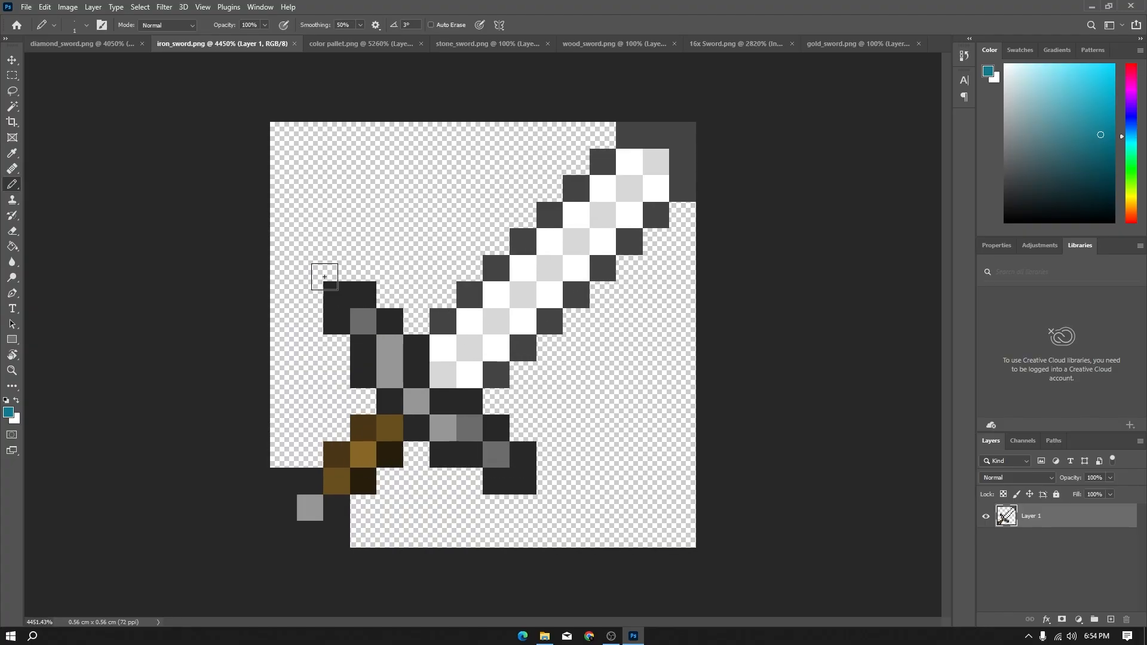
{"action": "key", "text": "v"}
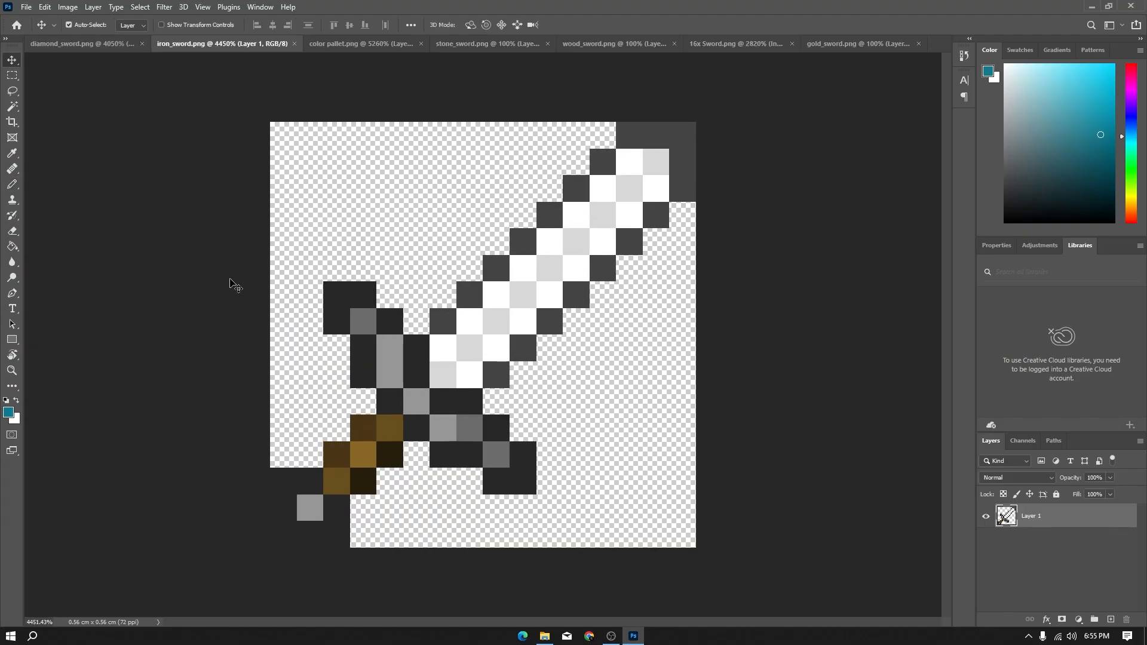
{"action": "key", "text": "ctrl+v"}
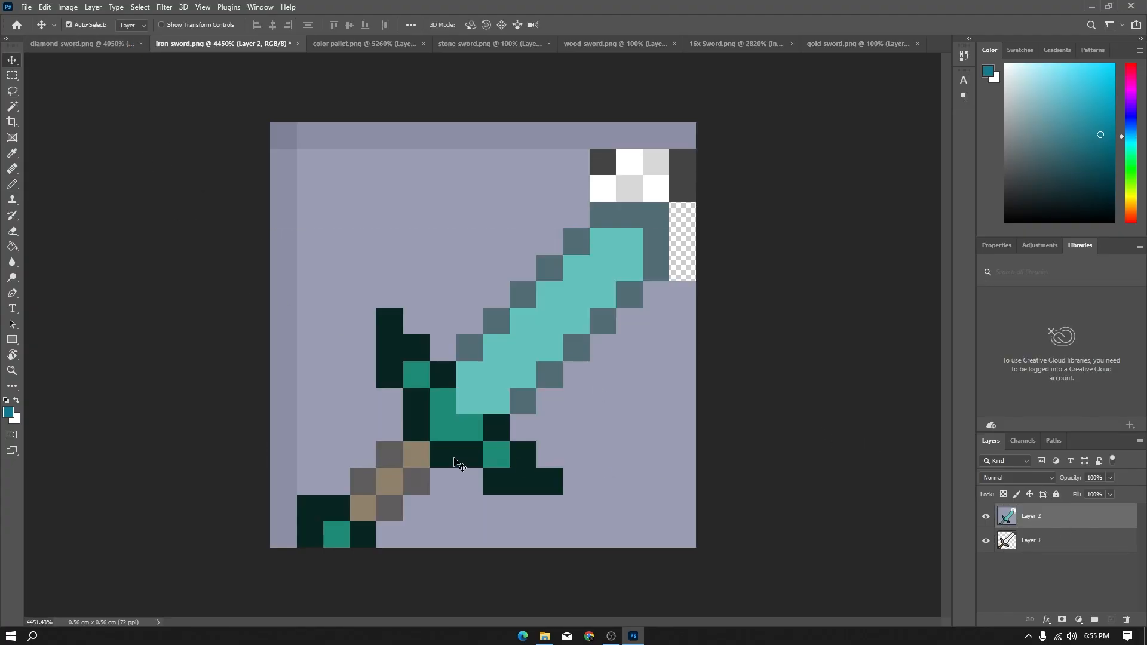
{"action": "left_click_drag", "start_coordinate": [333, 526], "coordinate": [308, 505]}
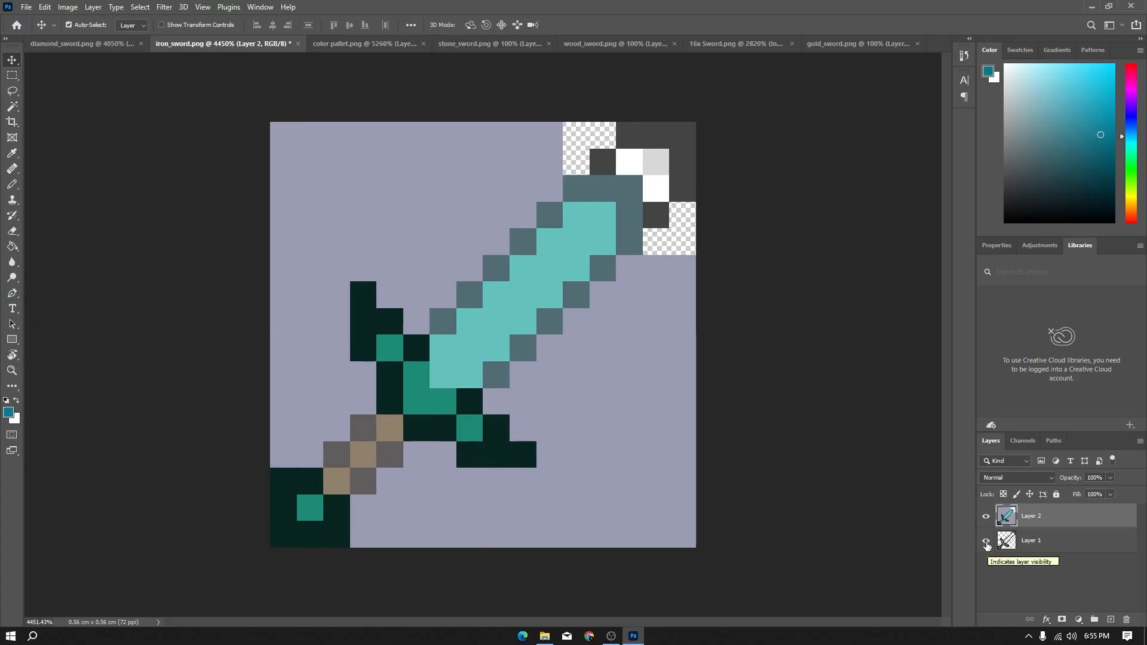
{"action": "left_click", "coordinate": [986, 542]}
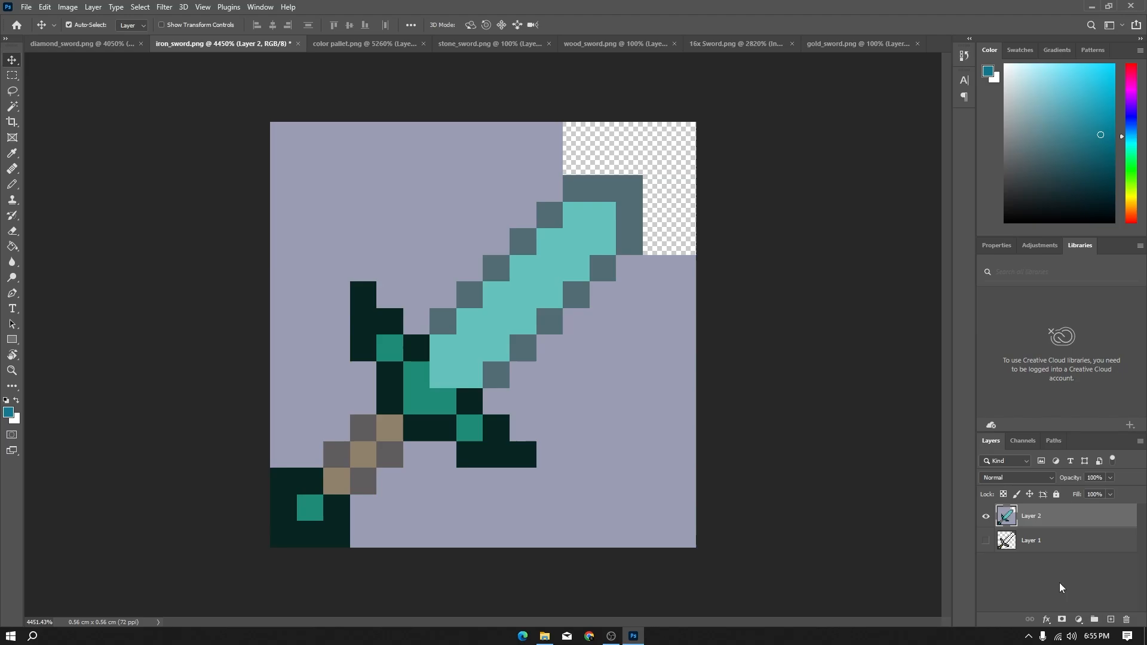
Add a new layer above Layer 2 in iron_sword.png and sample a pale blue-grey from color pallet.png for the Pencil tool.
{"action": "left_click", "coordinate": [1111, 619]}
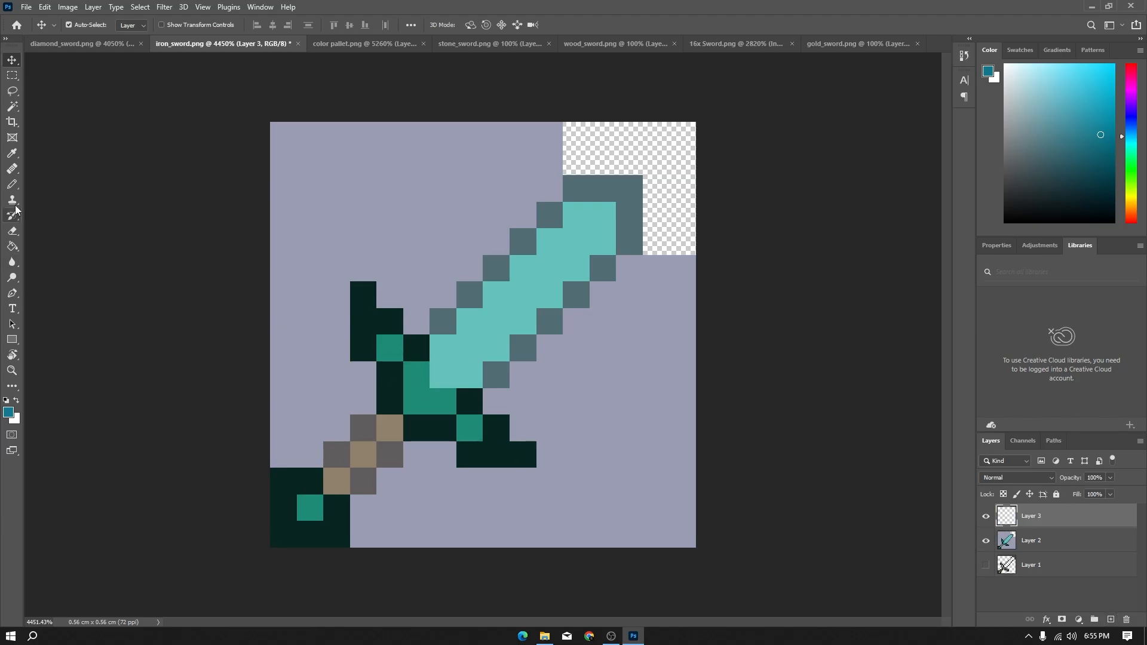
{"action": "left_click", "coordinate": [12, 184]}
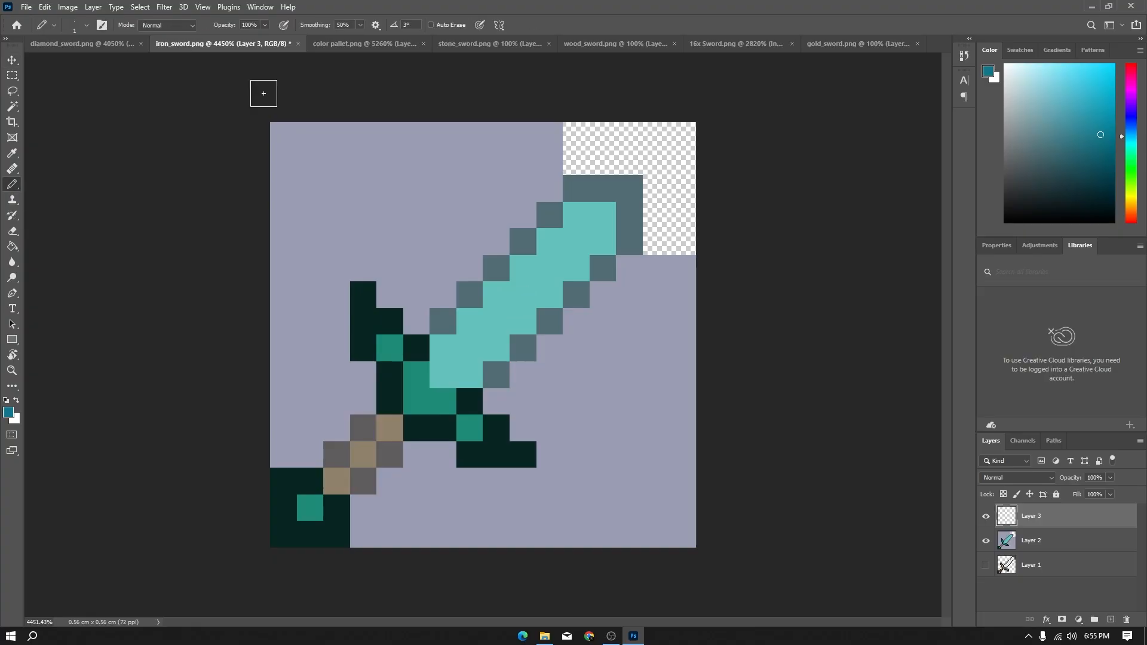
{"action": "left_click", "coordinate": [358, 43]}
{"action": "scroll", "coordinate": [543, 321], "scroll_direction": "up", "scroll_amount": 5}
{"action": "key", "text": "i"}
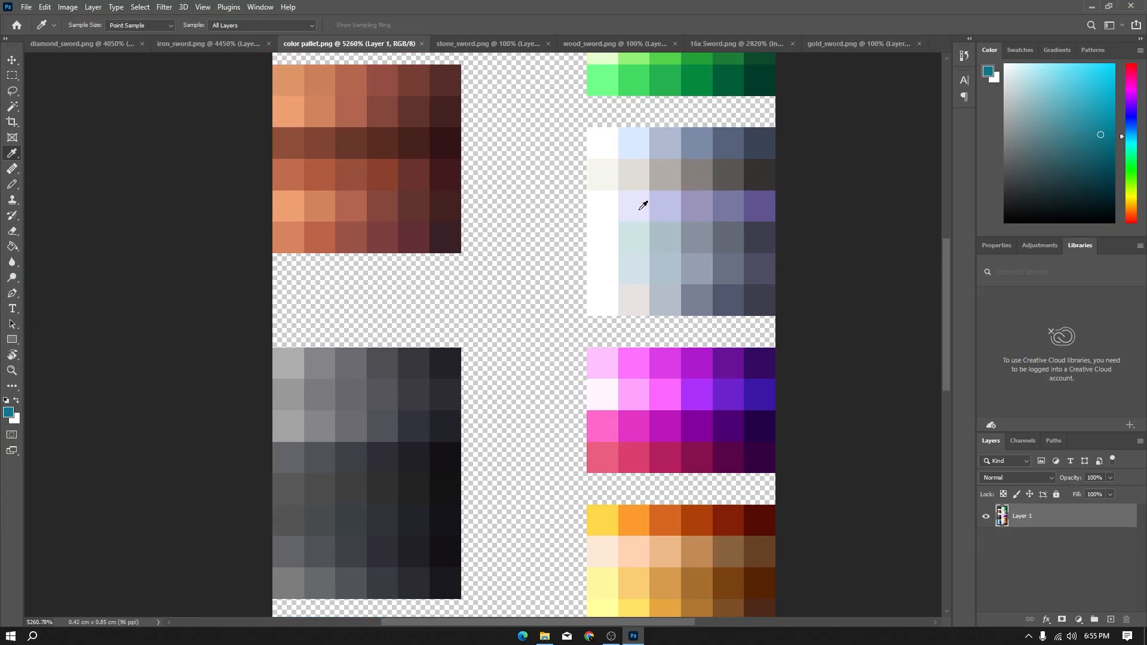
{"action": "left_click", "coordinate": [638, 261]}
{"action": "left_click", "coordinate": [182, 44]}
Pencil the blade's central diagonal highlight on Layer 3, from near the guard to the tip, in pale blue-grey and light grey shades.
{"action": "key", "text": "b"}
{"action": "left_click_drag", "start_coordinate": [496, 323], "coordinate": [523, 293]}
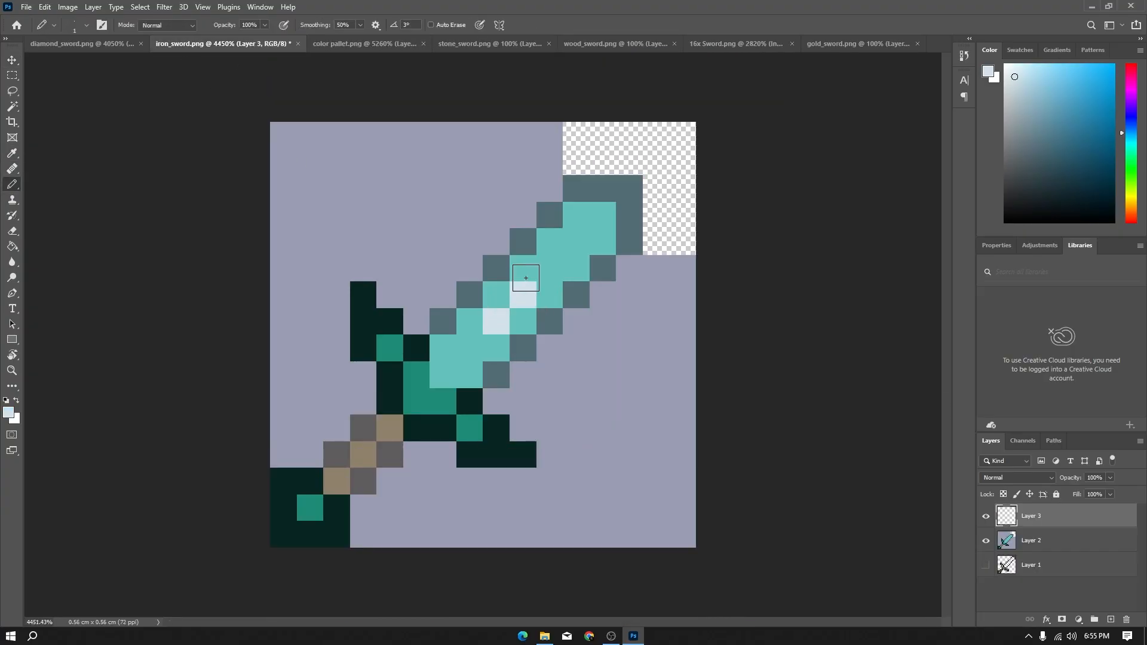
{"action": "left_click", "coordinate": [469, 349]}
{"action": "left_click", "coordinate": [550, 268]}
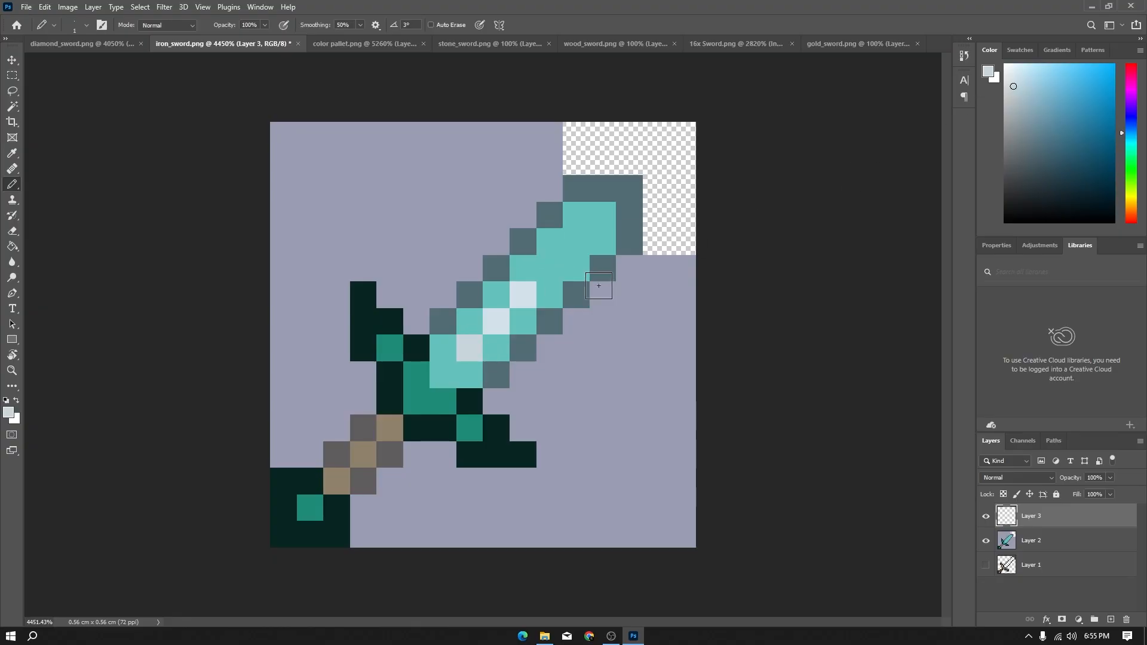
{"action": "key", "text": "ctrl+z"}
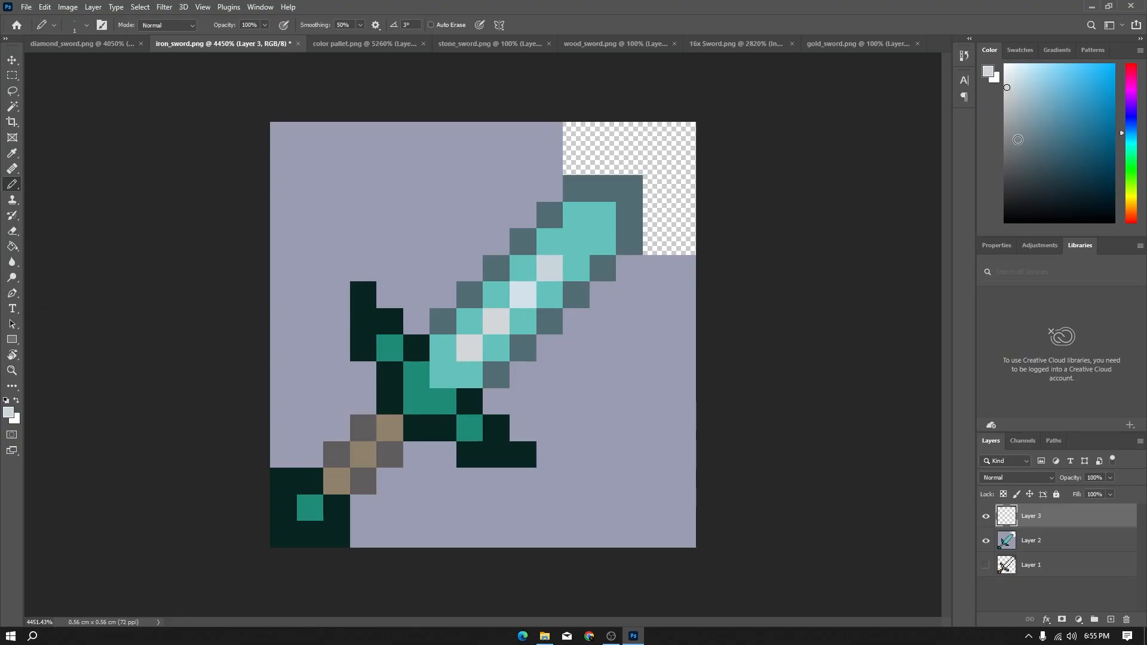
{"action": "left_click_drag", "start_coordinate": [571, 242], "coordinate": [603, 215]}
Fill the inner blade pixels on both sides of the central highlight with alternating light grey and blue-grey shades.
{"action": "left_click", "coordinate": [1008, 100]}
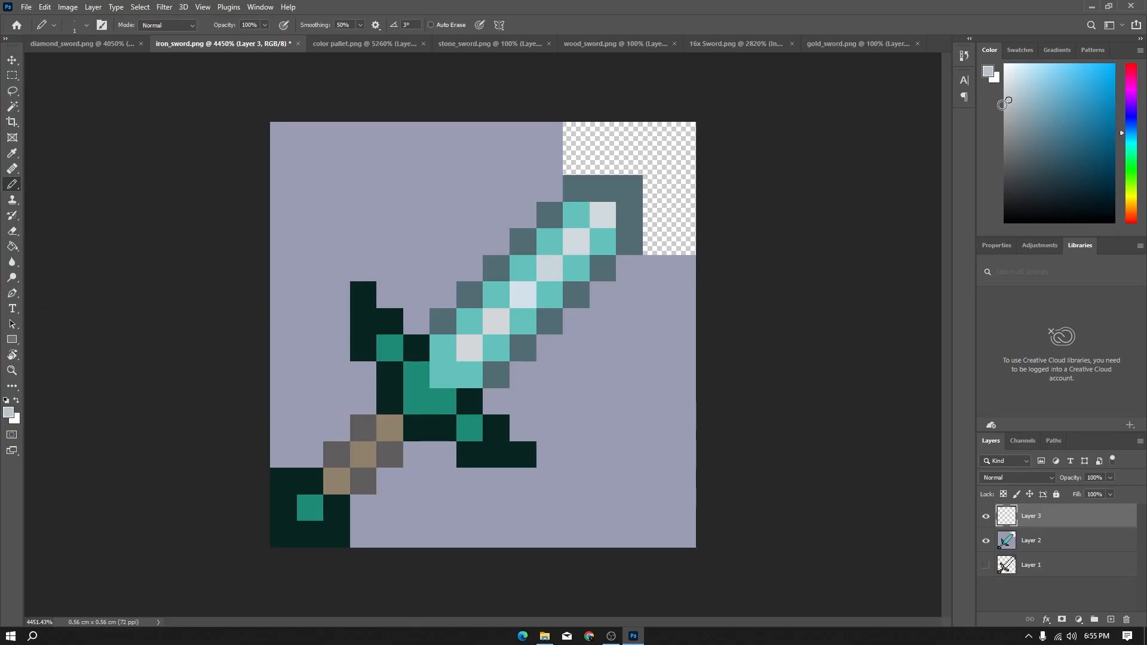
{"action": "left_click", "coordinate": [472, 330]}
{"action": "left_click", "coordinate": [550, 294]}
{"action": "left_click", "coordinate": [550, 242]}
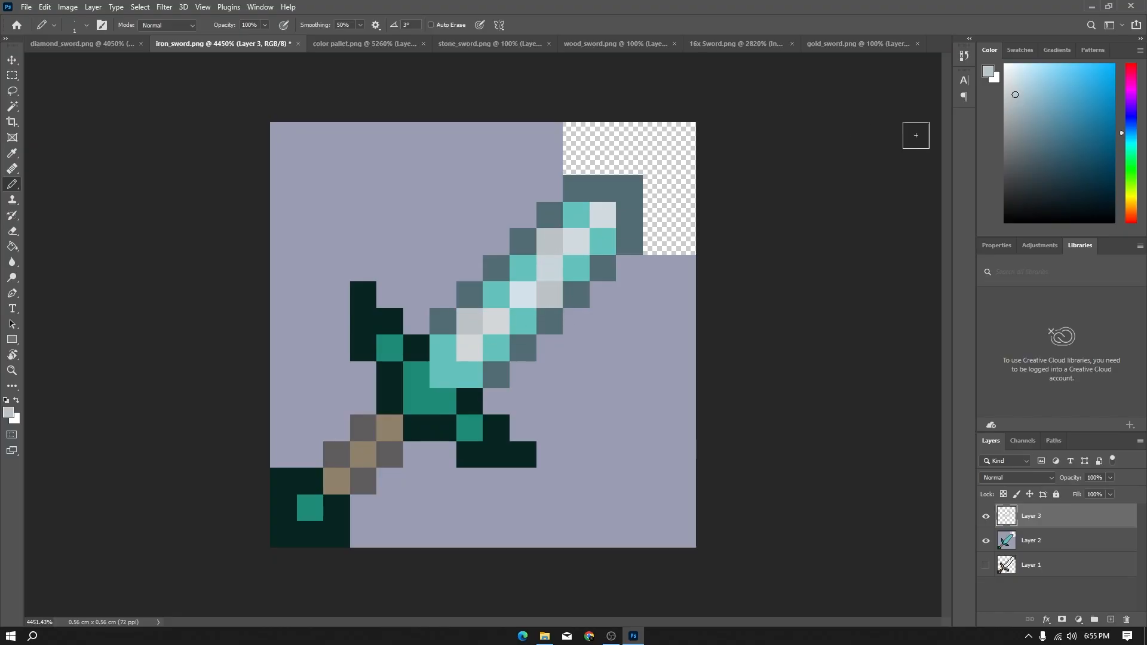
{"action": "left_click", "coordinate": [496, 294]}
{"action": "left_click", "coordinate": [604, 242]}
{"action": "left_click", "coordinate": [577, 215]}
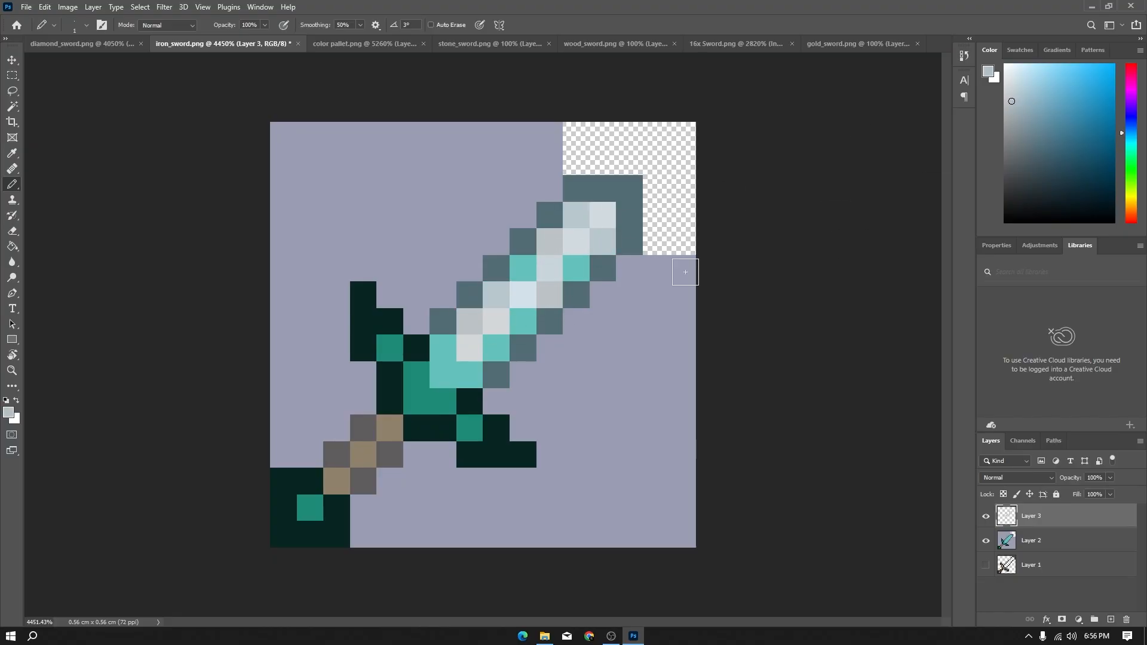
{"action": "left_click", "coordinate": [577, 269]}
{"action": "left_click", "coordinate": [522, 322]}
{"action": "left_click", "coordinate": [523, 269]}
Paint the remaining inner pixels at the blade's base beside the guard in a darker medium grey.
{"action": "left_click", "coordinate": [1013, 119]}
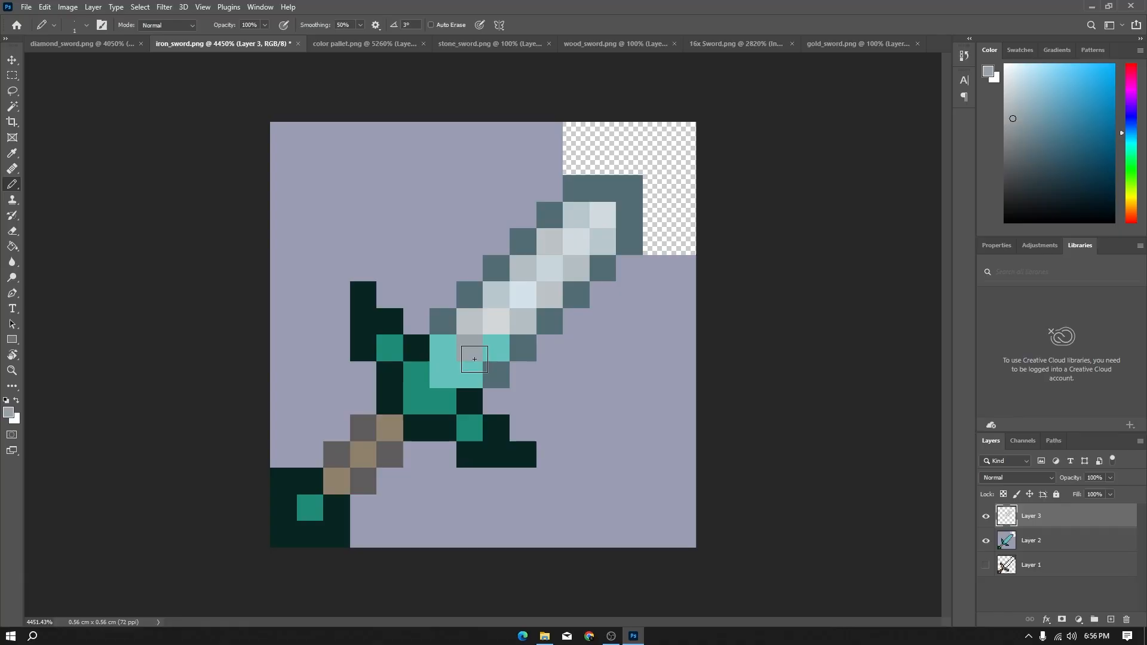
{"action": "left_click", "coordinate": [496, 348]}
{"action": "left_click", "coordinate": [442, 375]}
{"action": "left_click", "coordinate": [443, 348]}
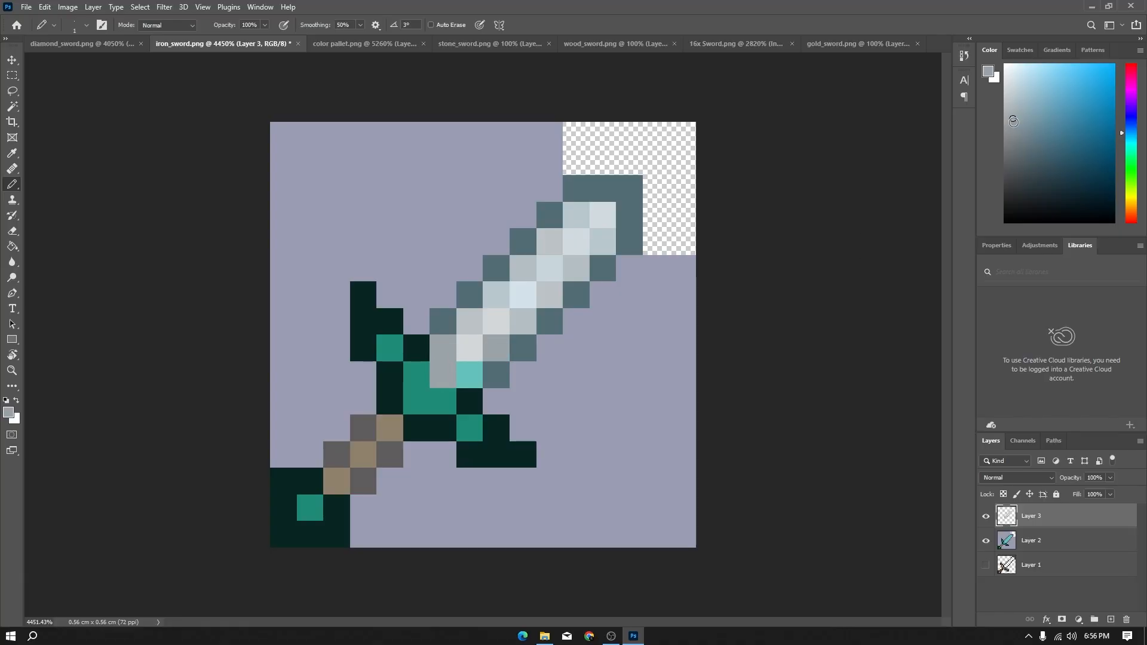
{"action": "left_click", "coordinate": [470, 375]}
{"action": "left_click", "coordinate": [611, 636]}
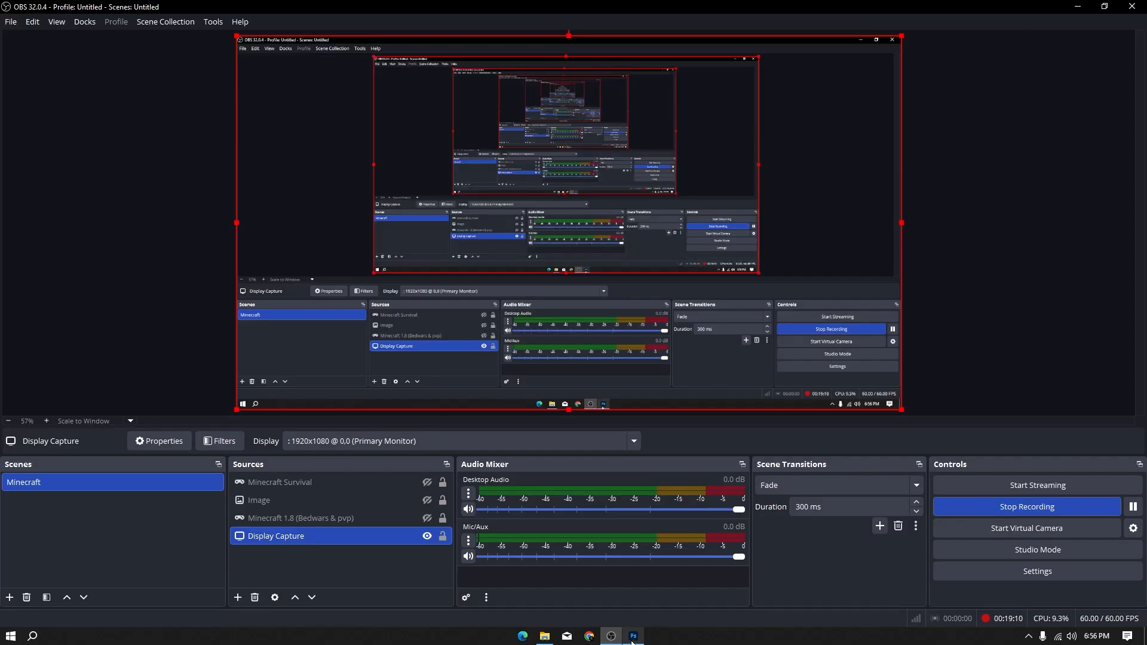
{"action": "left_click", "coordinate": [633, 636]}
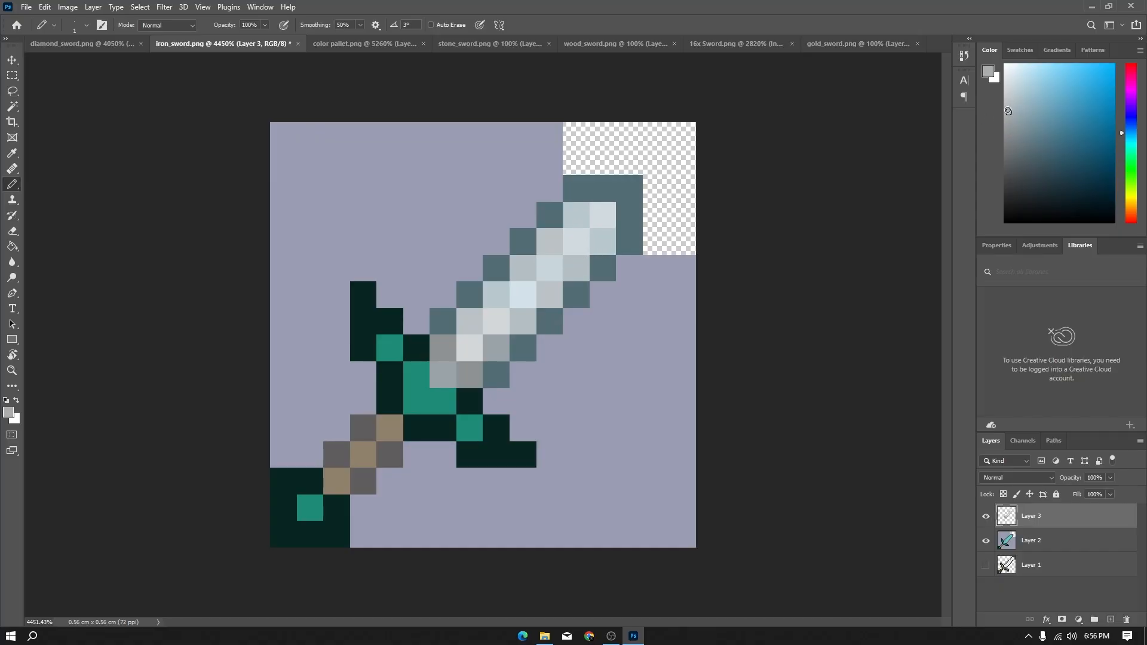
Recolour inner blade pixels near the tip and base in neutral light grey, and brighten the mid-blade highlight pixels to near-white grey.
{"action": "left_click", "coordinate": [1007, 95]}
{"action": "left_click", "coordinate": [602, 242]}
{"action": "left_click", "coordinate": [576, 268]}
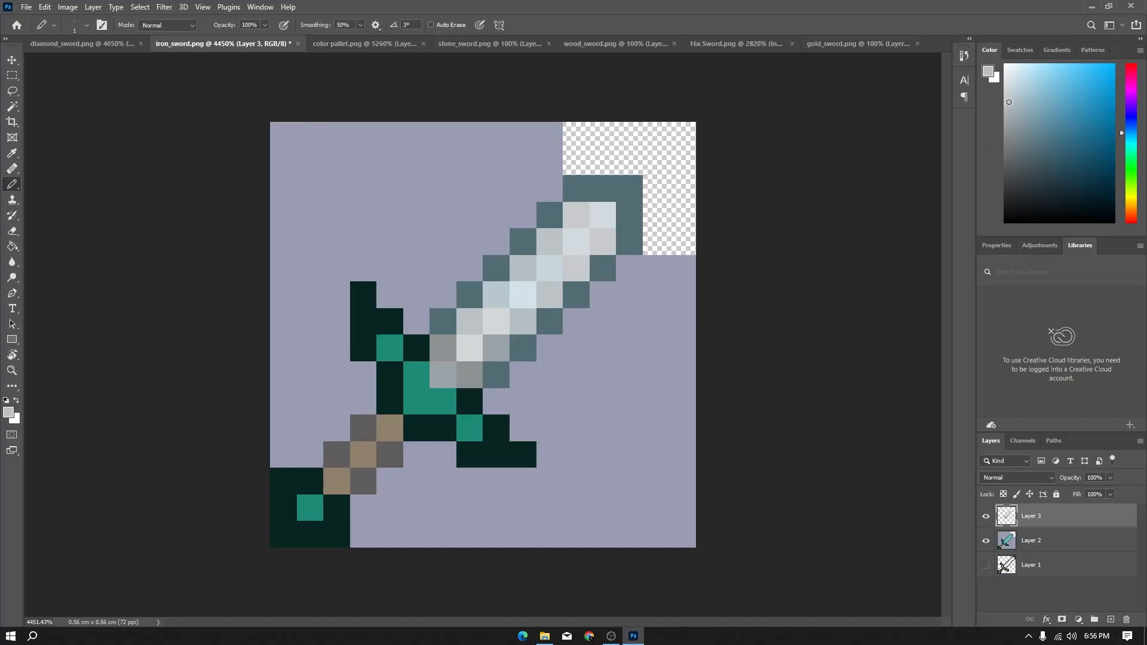
{"action": "left_click", "coordinate": [443, 347]}
{"action": "left_click", "coordinate": [470, 375]}
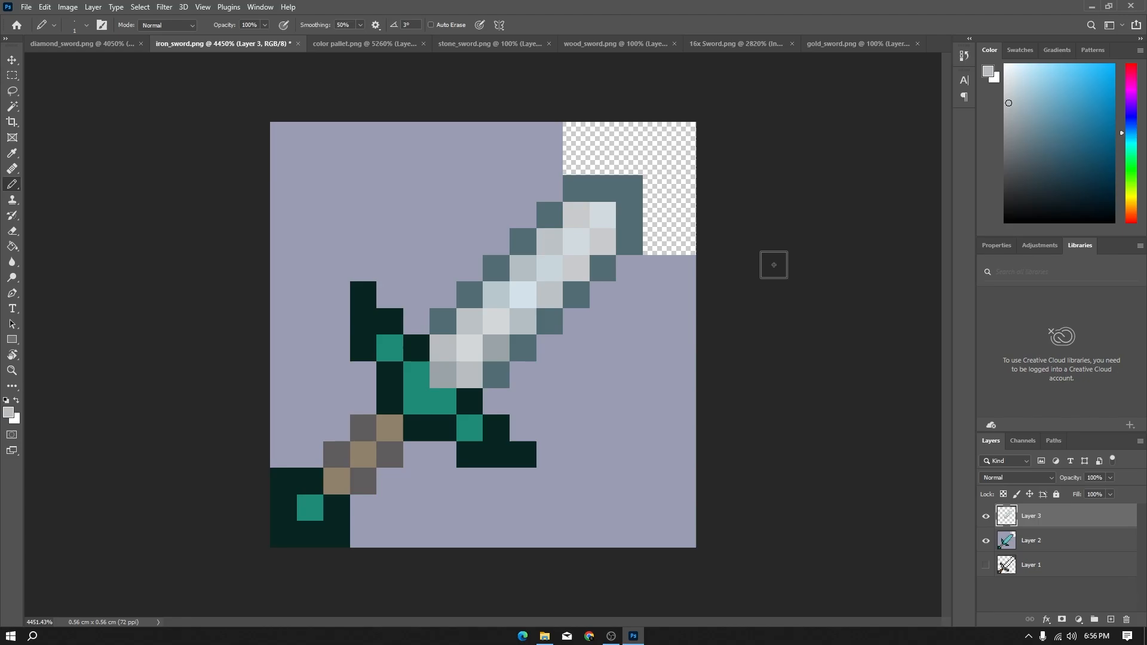
{"action": "left_click", "coordinate": [1008, 80]}
{"action": "left_click", "coordinate": [522, 295]}
{"action": "left_click", "coordinate": [549, 268]}
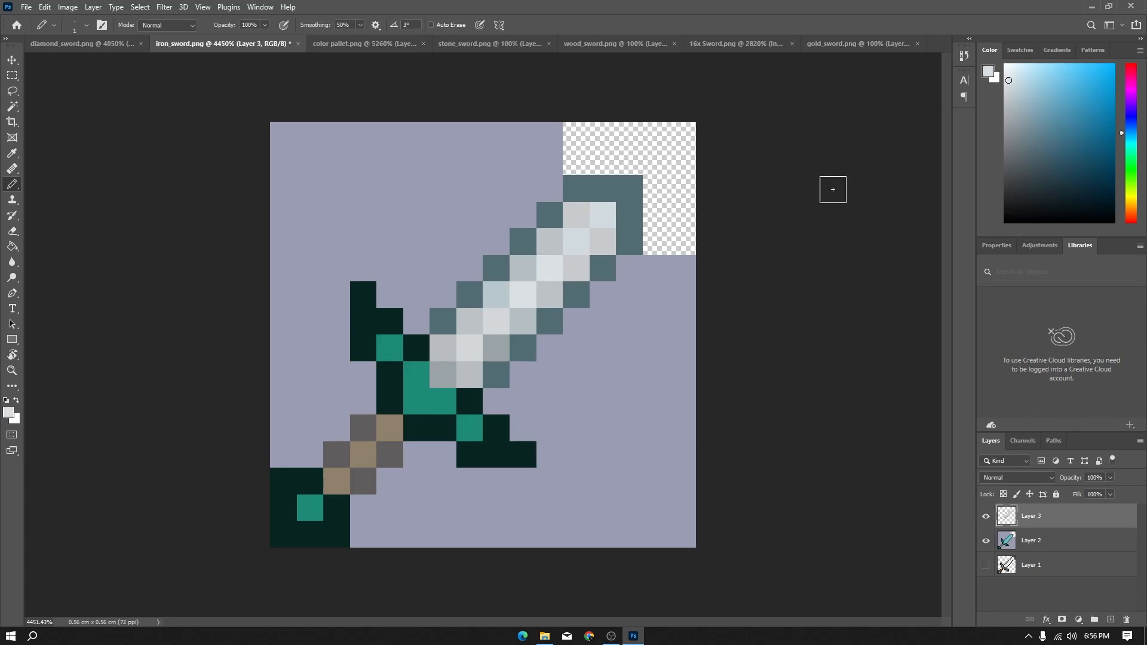
Paint over the blade's dark teal outline in light grey, with a paler grey on the tip's upper edge.
{"action": "mouse_move", "coordinate": [442, 323]}
{"action": "left_mouse_down"}
{"action": "mouse_move", "coordinate": [604, 186]}
{"action": "mouse_move", "coordinate": [629, 245]}
{"action": "mouse_move", "coordinate": [546, 326]}
{"action": "left_mouse_up"}
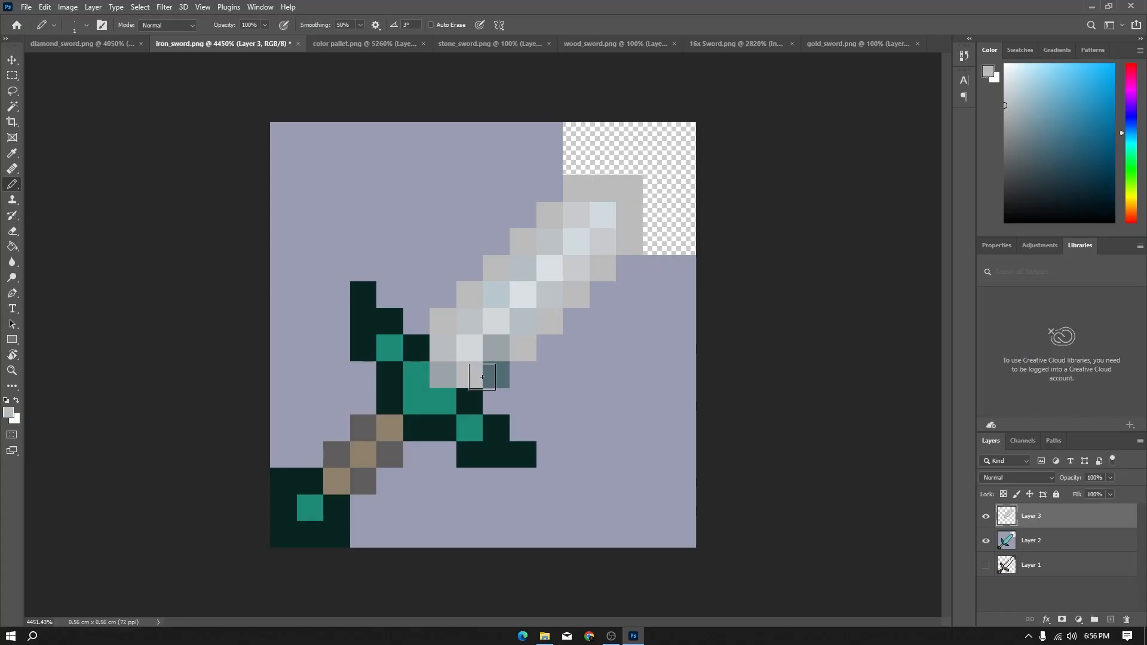
{"action": "left_click_drag", "start_coordinate": [509, 365], "coordinate": [523, 348]}
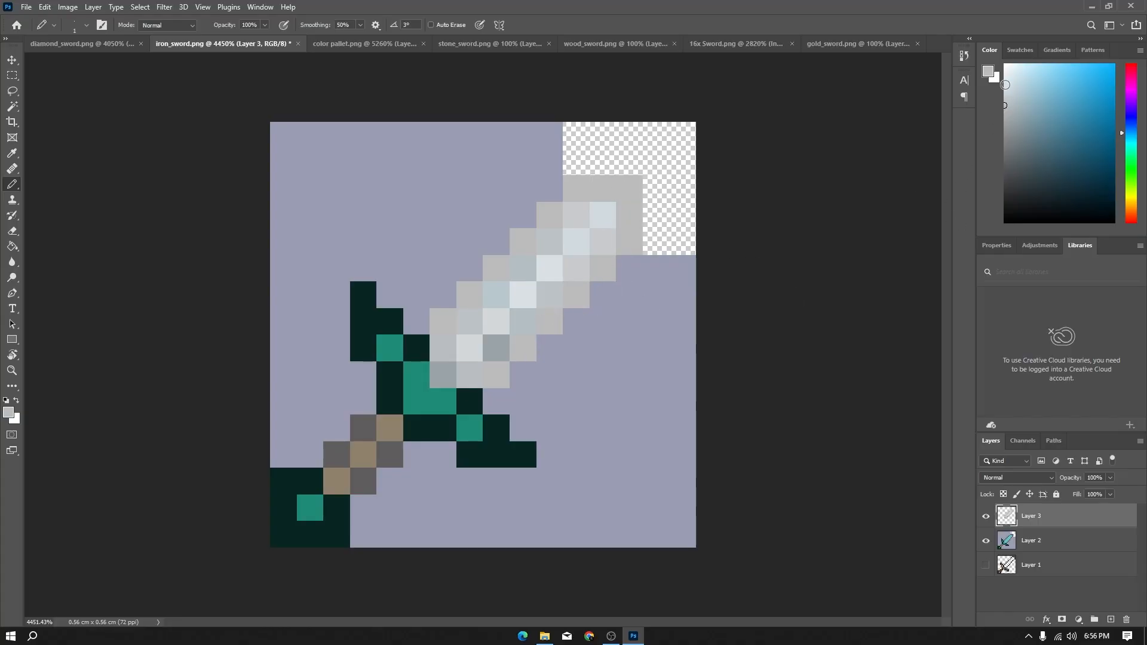
{"action": "left_click", "coordinate": [451, 317], "text": "alt"}
{"action": "left_click_drag", "start_coordinate": [577, 190], "coordinate": [604, 190]}
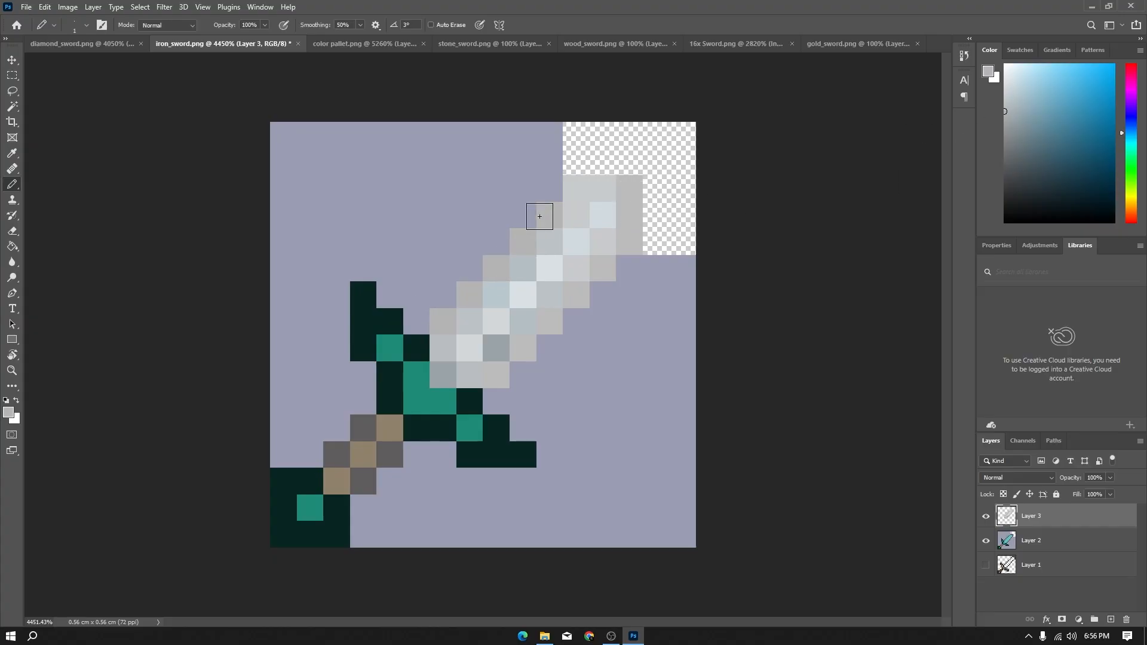
Darken the blade's outline pixels along both edges to a medium grey.
{"action": "mouse_move", "coordinate": [493, 372]}
{"action": "left_mouse_down"}
{"action": "mouse_move", "coordinate": [588, 293]}
{"action": "mouse_move", "coordinate": [633, 214]}
{"action": "mouse_move", "coordinate": [446, 316]}
{"action": "mouse_move", "coordinate": [523, 241]}
{"action": "left_mouse_up"}
{"action": "left_click", "coordinate": [1001, 130]}
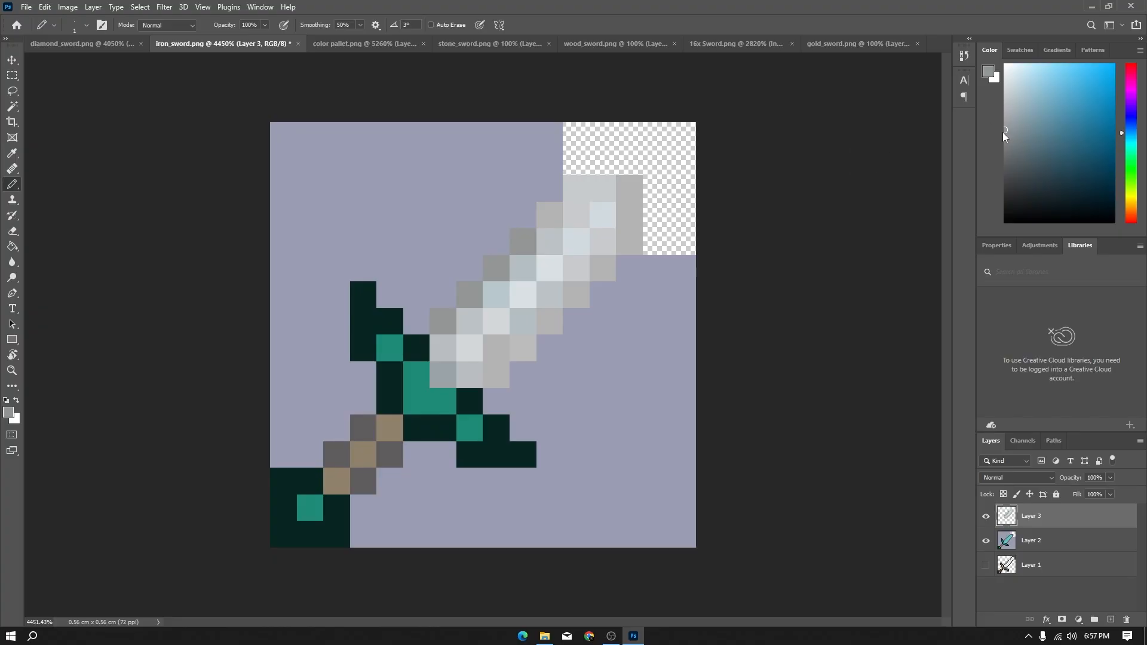
{"action": "mouse_move", "coordinate": [443, 323]}
{"action": "left_mouse_down"}
{"action": "mouse_move", "coordinate": [507, 256]}
{"action": "mouse_move", "coordinate": [629, 192]}
{"action": "mouse_move", "coordinate": [615, 267]}
{"action": "mouse_move", "coordinate": [496, 373]}
{"action": "left_mouse_up"}
{"action": "left_click", "coordinate": [603, 275]}
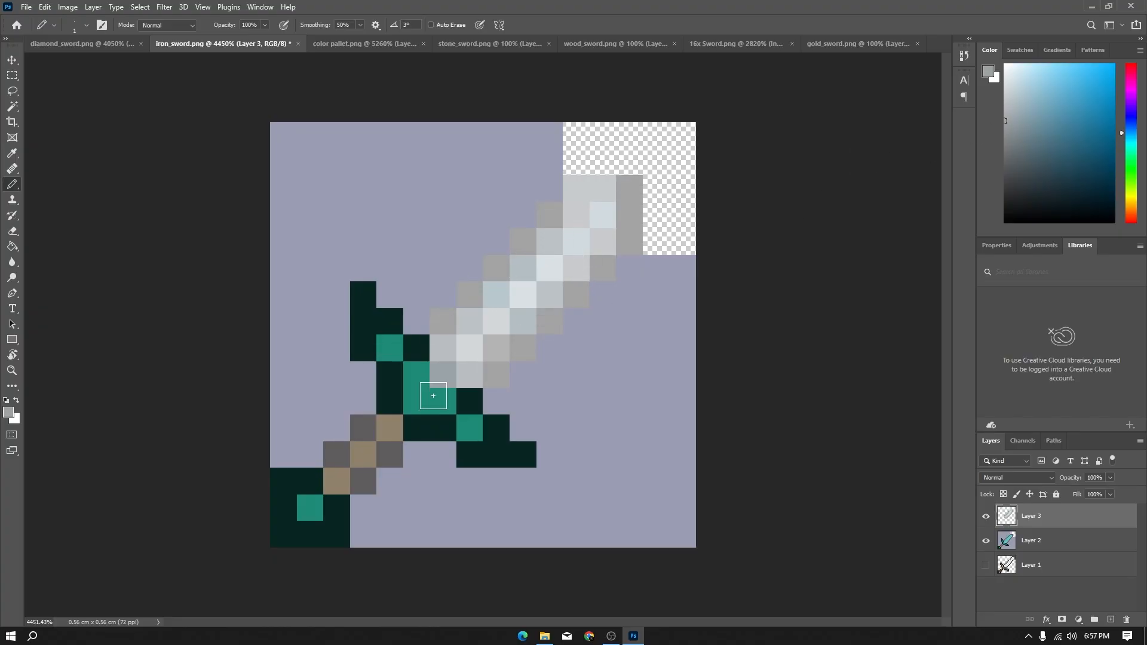
Repaint the inner pixels at the blade's base beside the guard in a slightly darker light grey, undoing the misplaced shade.
{"action": "left_click", "coordinate": [469, 370]}
{"action": "left_click", "coordinate": [443, 349]}
{"action": "key", "text": "ctrl+z"}
{"action": "left_click", "coordinate": [1004, 111]}
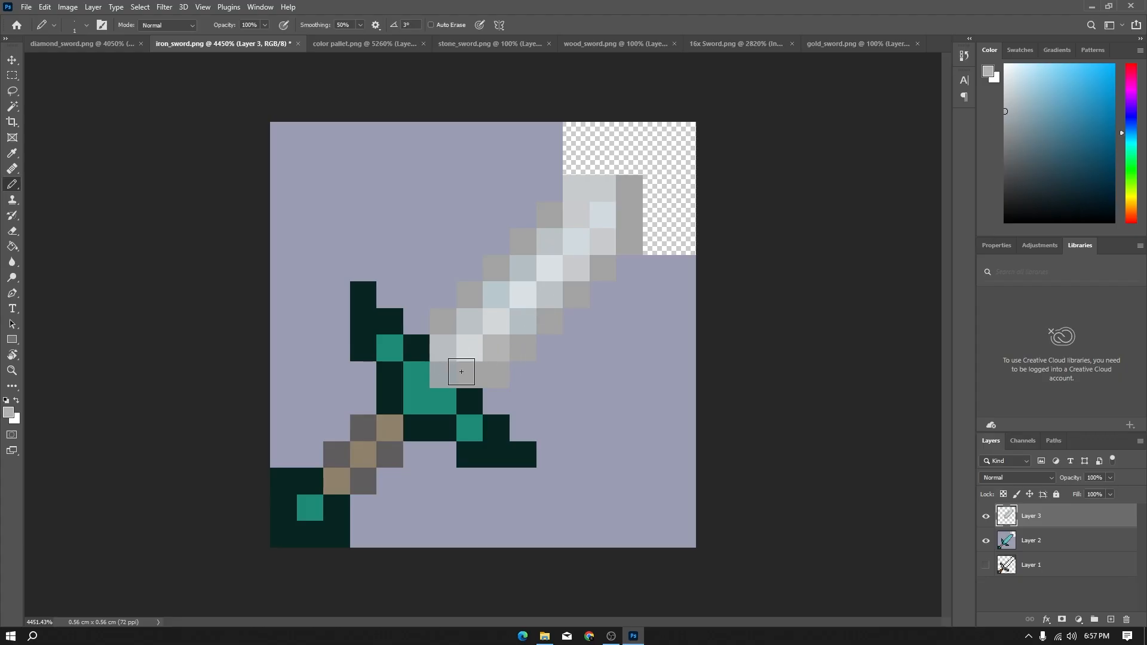
{"action": "left_click", "coordinate": [469, 375]}
Recolour the outline pixels along the blade tip's upper edge and outer corner in lighter greys.
{"action": "left_click_drag", "start_coordinate": [577, 185], "coordinate": [603, 186]}
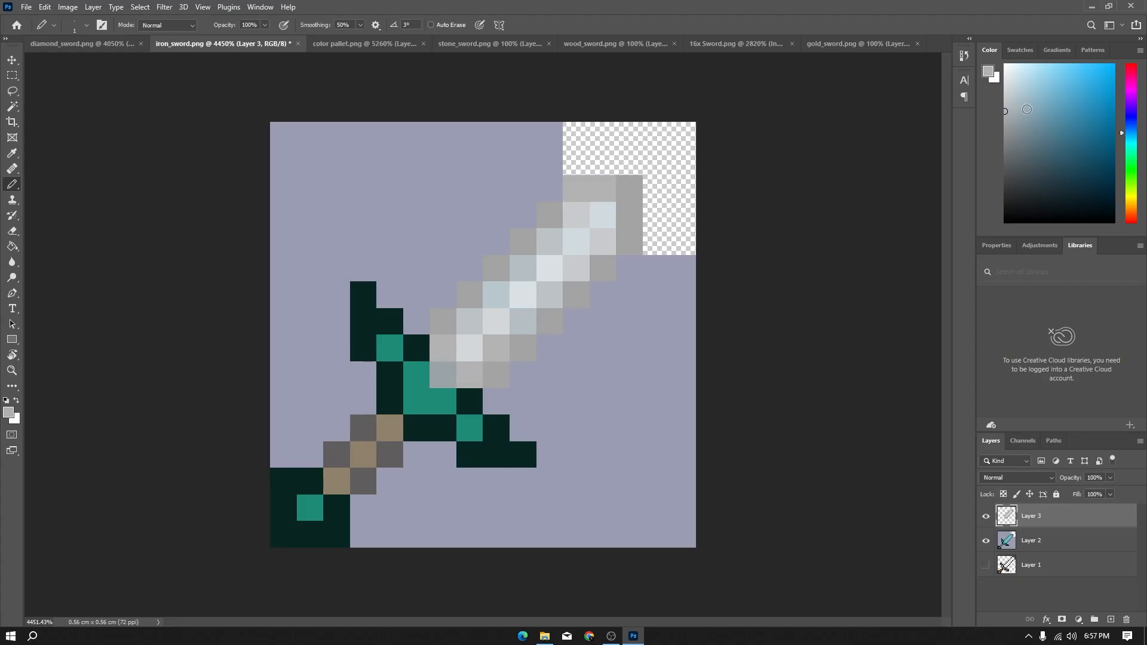
{"action": "left_click", "coordinate": [635, 189]}
{"action": "left_click", "coordinate": [629, 214]}
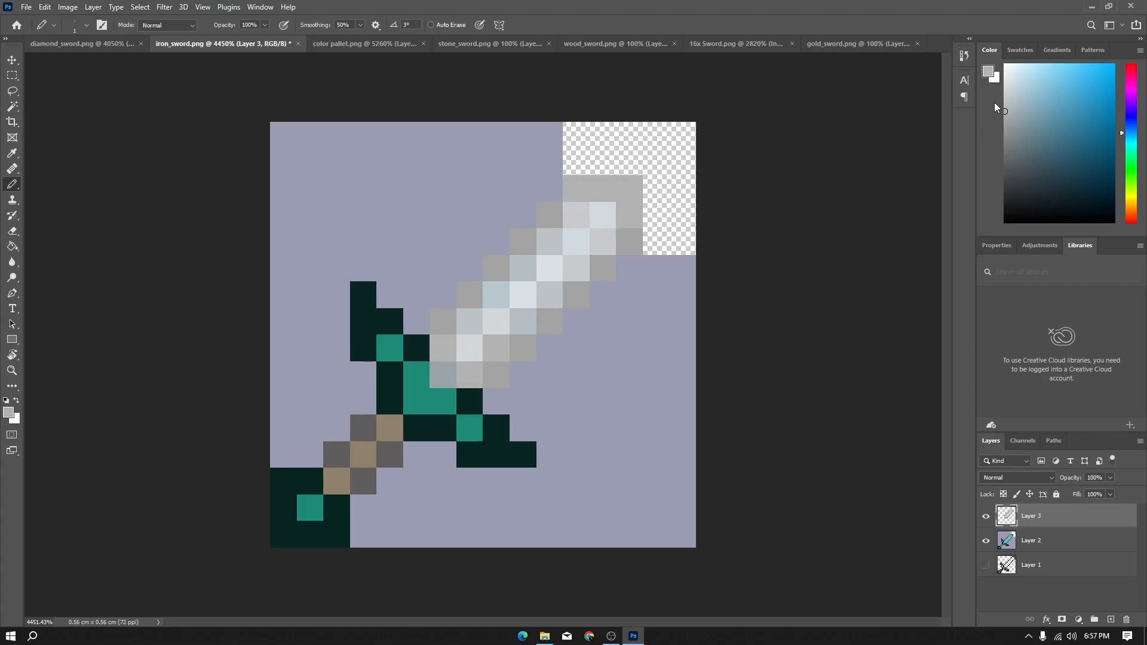
{"action": "left_click", "coordinate": [630, 186]}
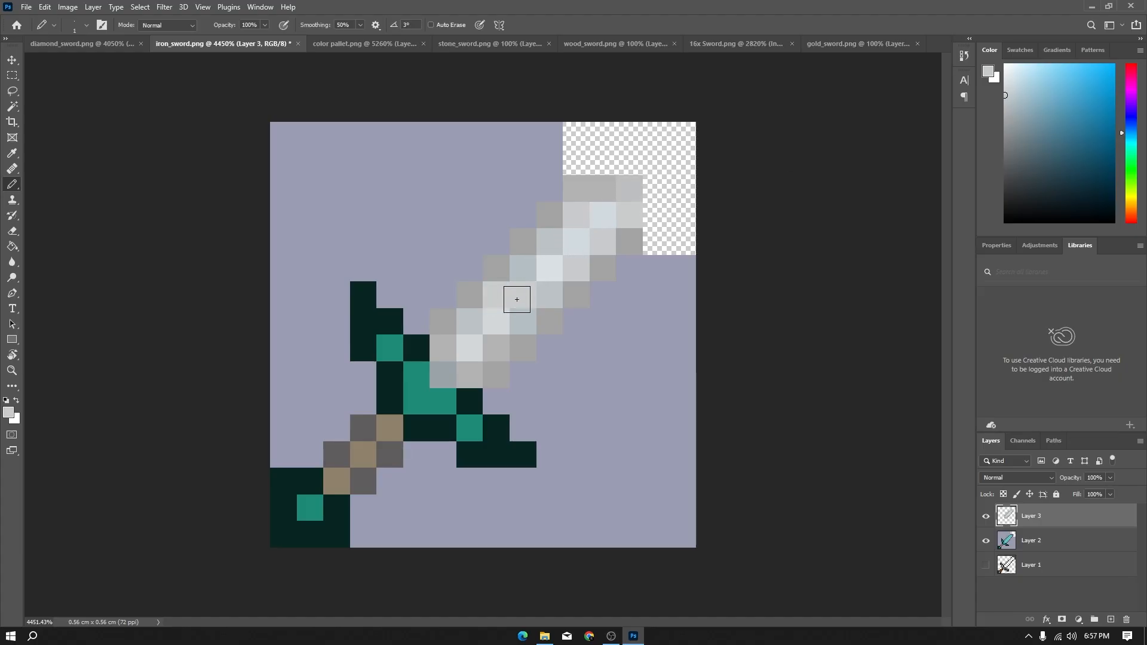
Lighten the inner pixels of the blade's lower half to pale grey and shade the pixels beside the guard a slightly darker grey.
{"action": "left_click", "coordinate": [500, 297]}
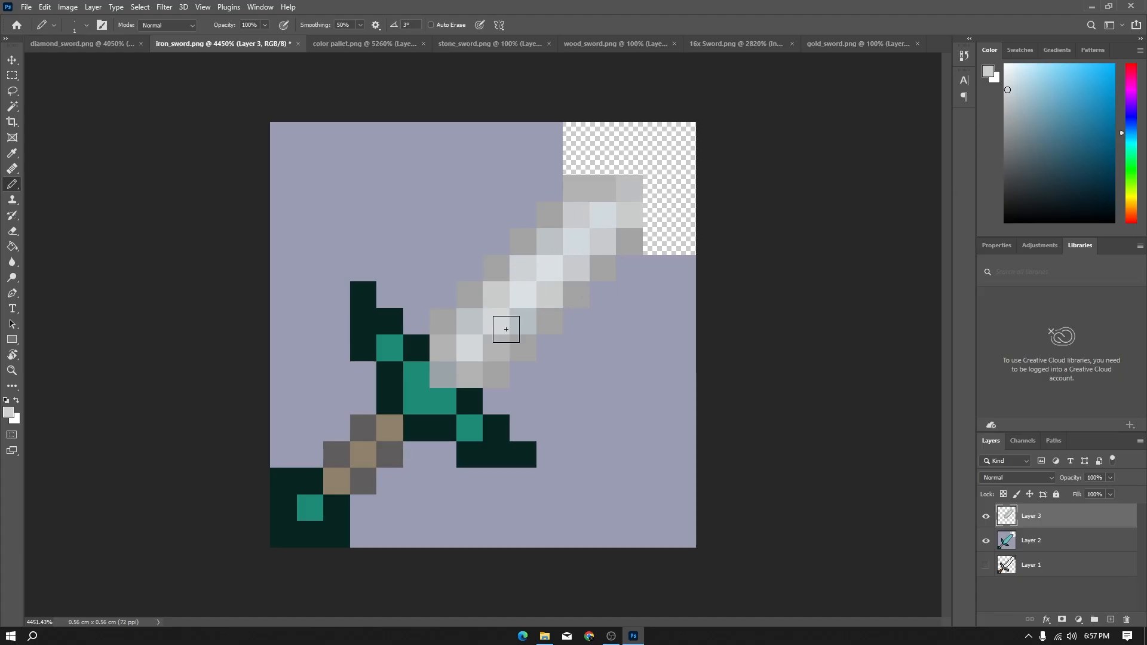
{"action": "left_click_drag", "start_coordinate": [523, 321], "coordinate": [496, 322]}
{"action": "left_click", "coordinate": [470, 322]}
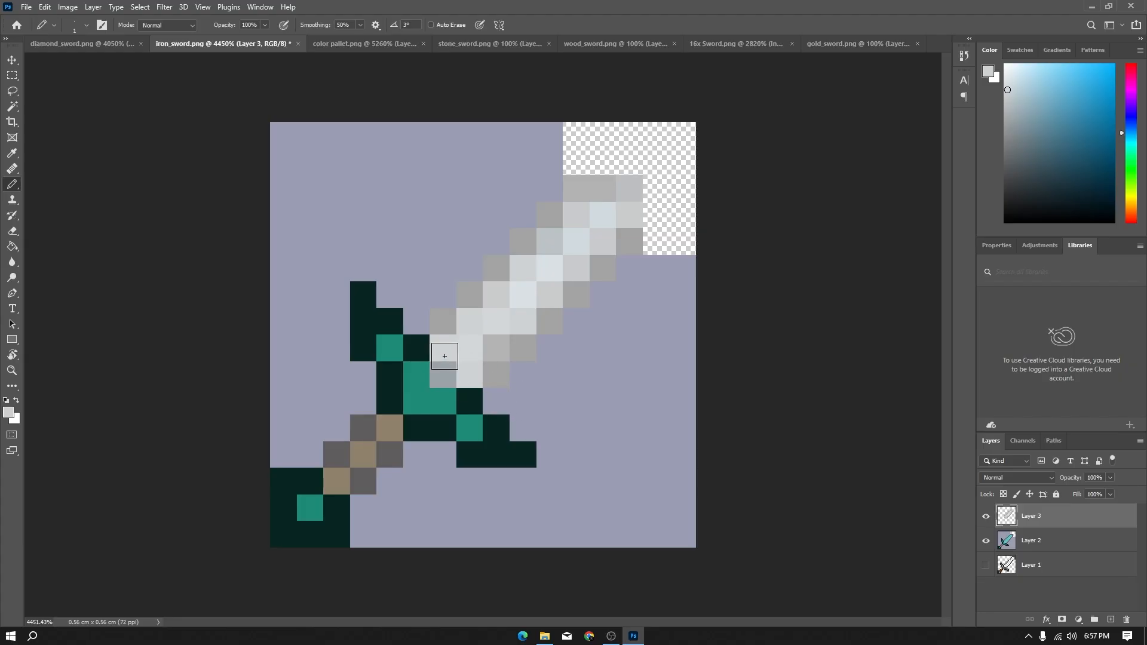
{"action": "left_click", "coordinate": [1005, 107]}
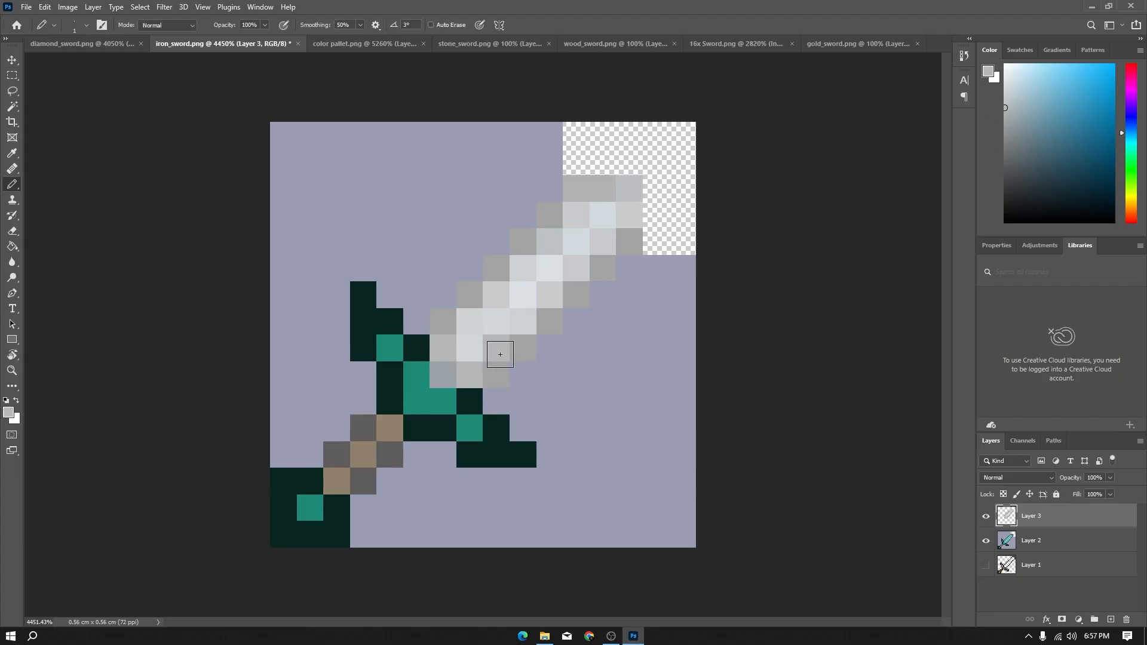
{"action": "left_click", "coordinate": [443, 375]}
{"action": "left_click", "coordinate": [443, 375]}
Retouch the blade tip's outline with greys sampled from its own pixels, and undo the last two strokes there.
{"action": "left_click", "coordinate": [628, 186], "text": "alt"}
{"action": "left_click", "coordinate": [606, 188], "text": "alt"}
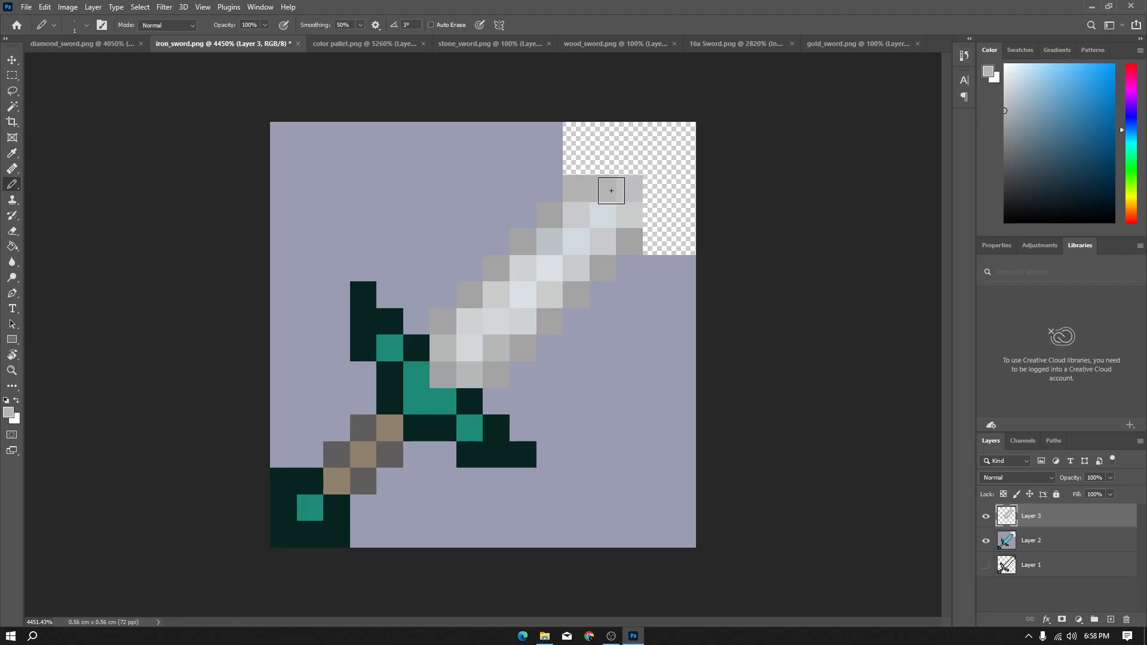
{"action": "left_click", "coordinate": [630, 187]}
{"action": "left_click", "coordinate": [655, 214]}
{"action": "key", "text": "ctrl+z"}
{"action": "key", "text": "ctrl+z"}
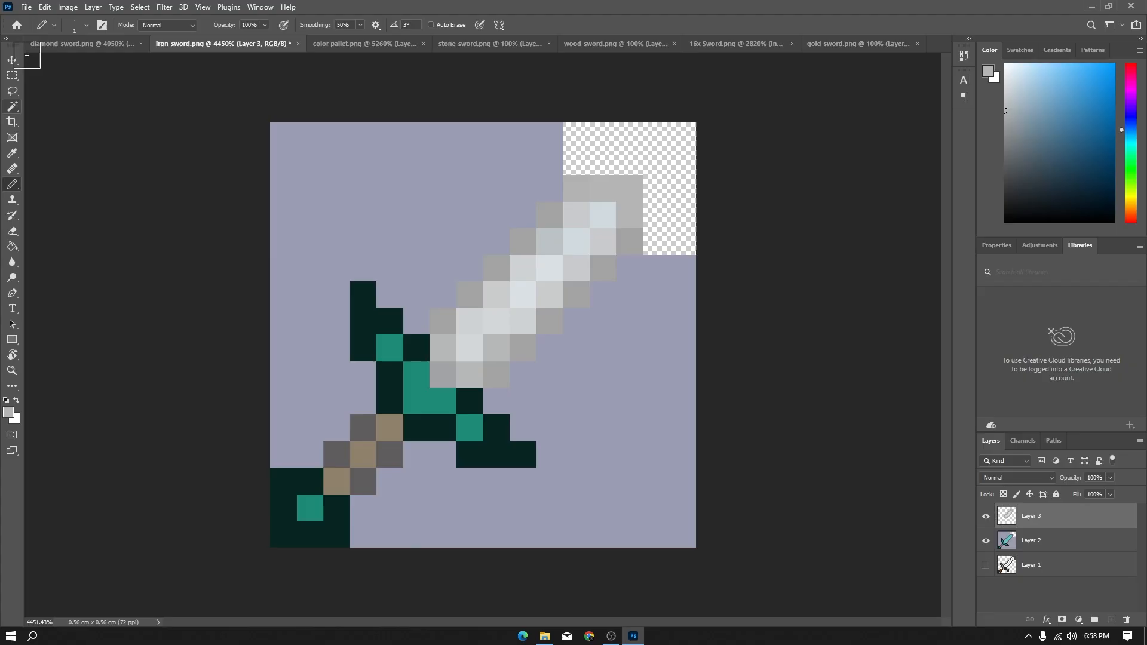
Copy the area around the handle from Layer 3 of diamond_sword.png and paste it into iron_sword.png.
{"action": "left_click", "coordinate": [62, 45]}
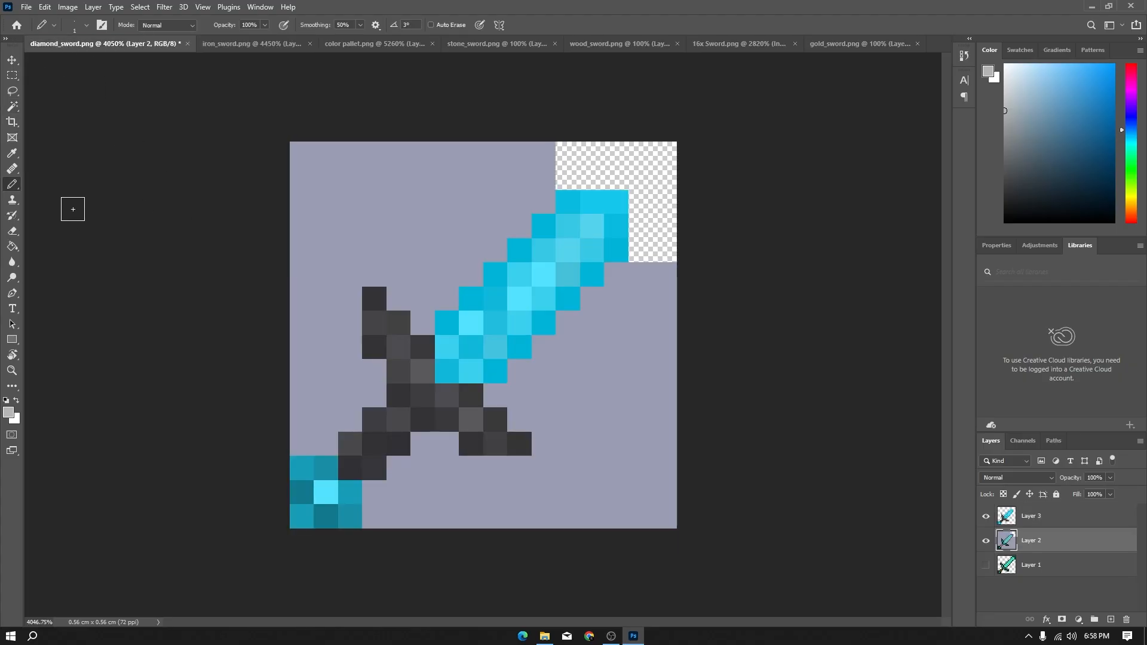
{"action": "left_click", "coordinate": [13, 76]}
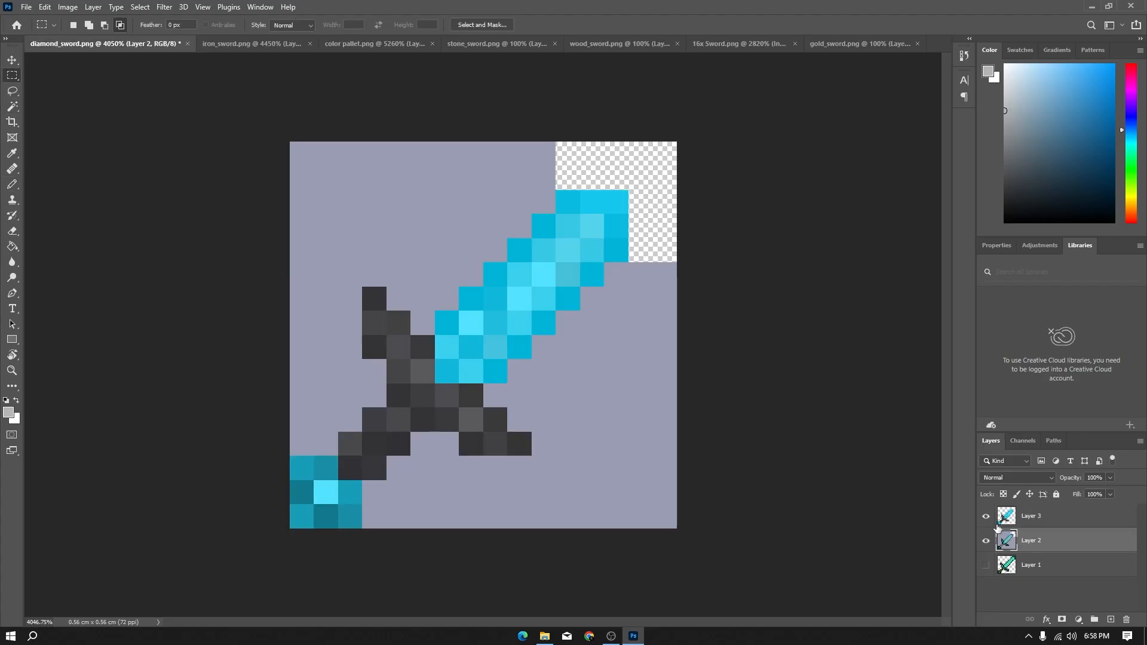
{"action": "left_click", "coordinate": [1043, 526]}
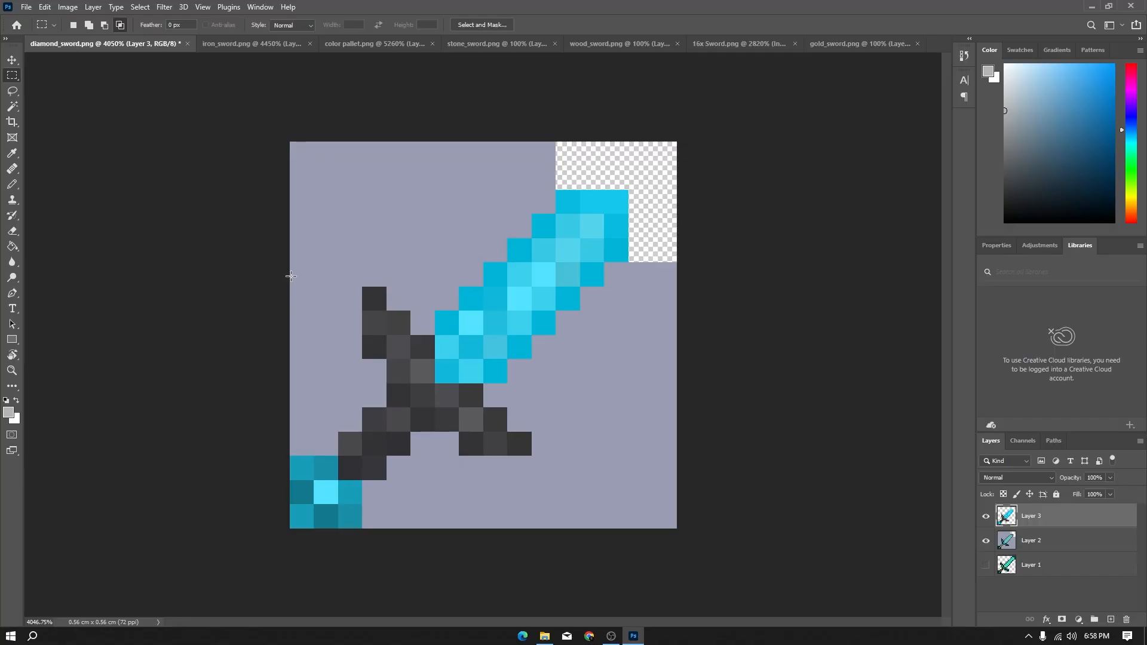
{"action": "left_click_drag", "start_coordinate": [294, 273], "coordinate": [530, 536]}
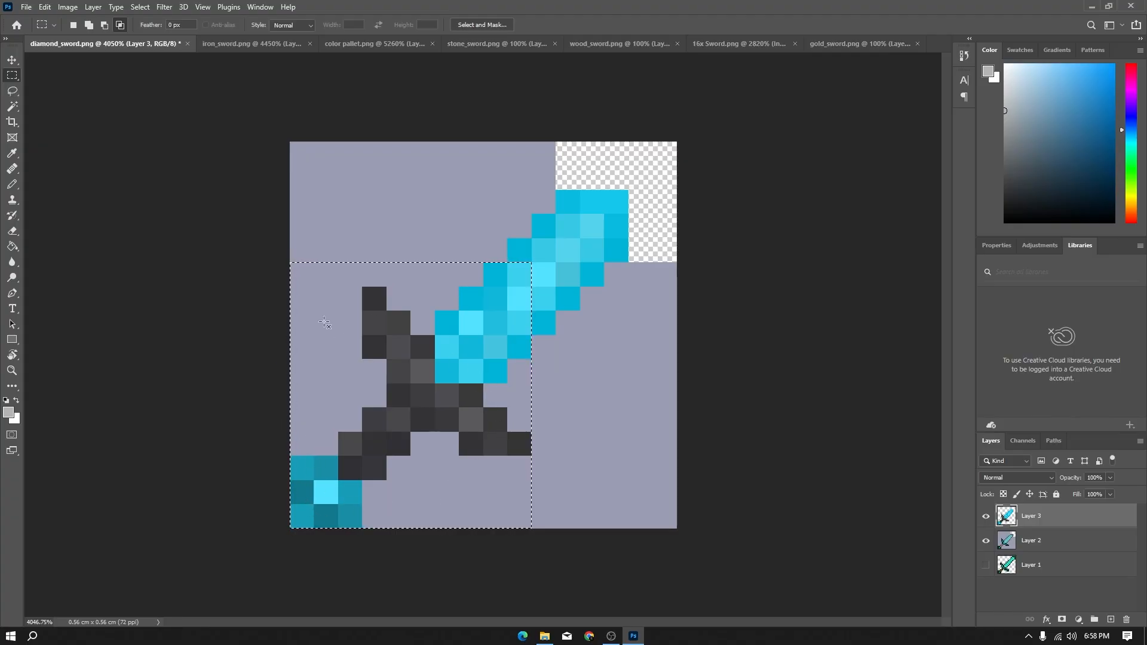
{"action": "left_click_drag", "start_coordinate": [286, 239], "coordinate": [525, 520]}
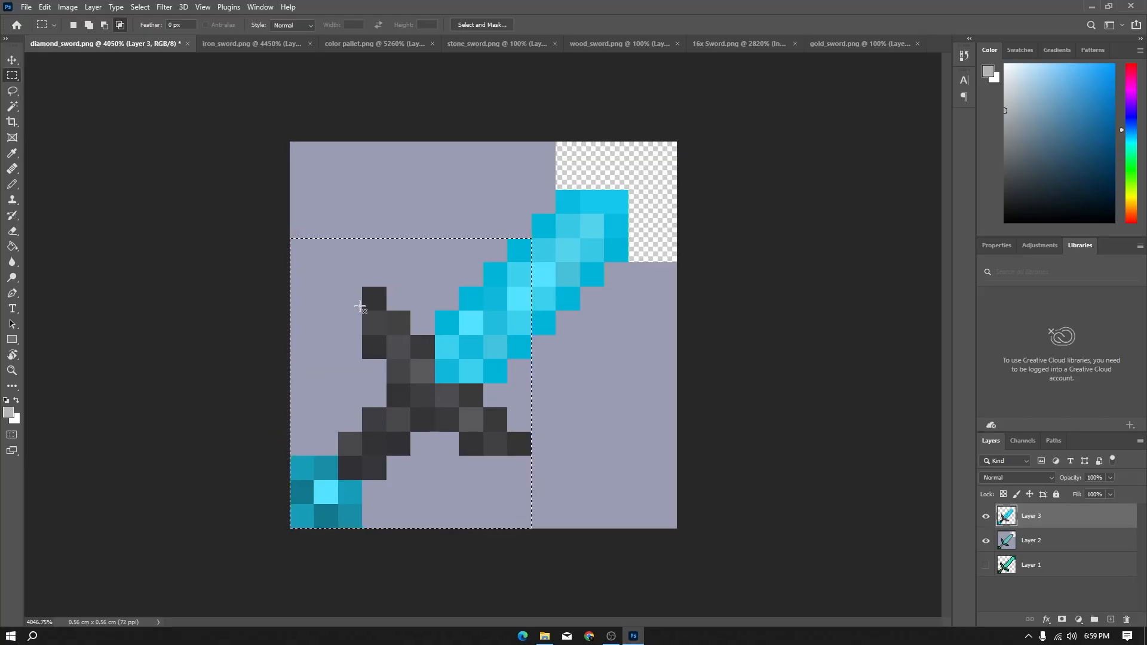
{"action": "left_click", "coordinate": [267, 45]}
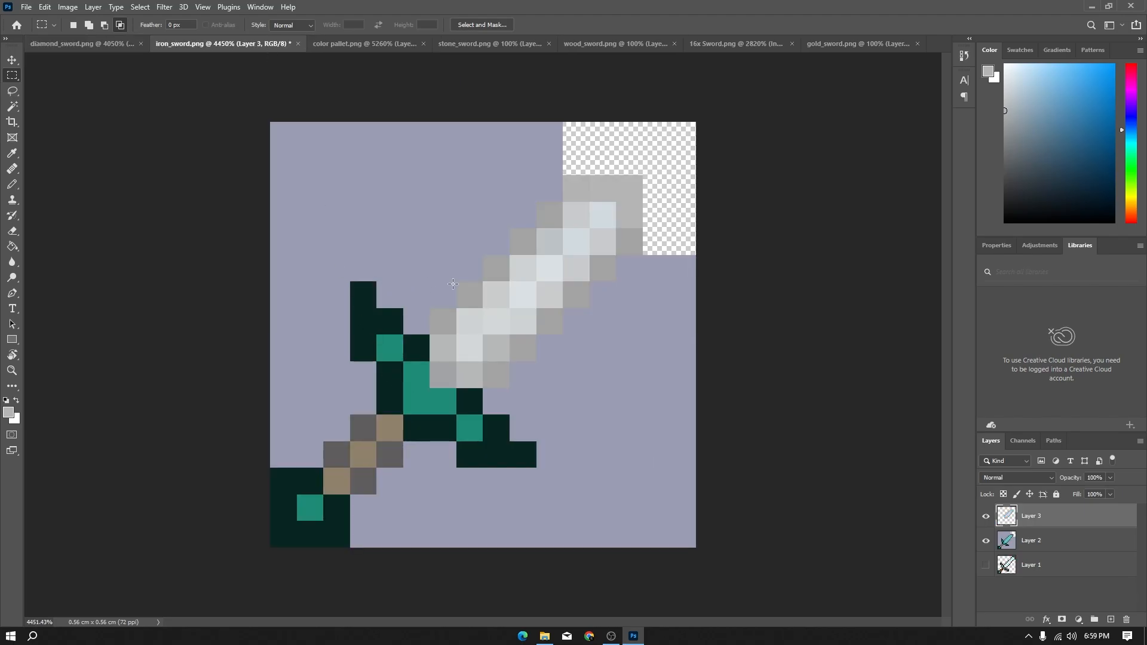
{"action": "key", "text": "ctrl+v"}
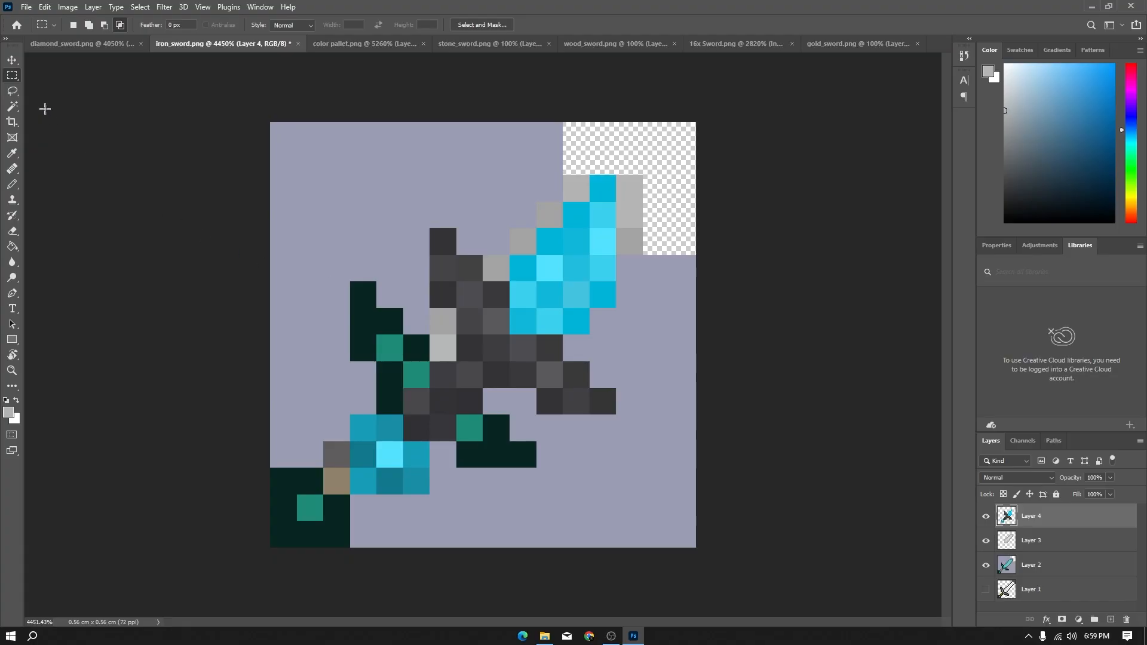
Move the pasted diamond sword handle so it exactly covers the old green guard, grip and pommel.
{"action": "left_click", "coordinate": [12, 60]}
{"action": "left_click_drag", "start_coordinate": [493, 340], "coordinate": [454, 372]}
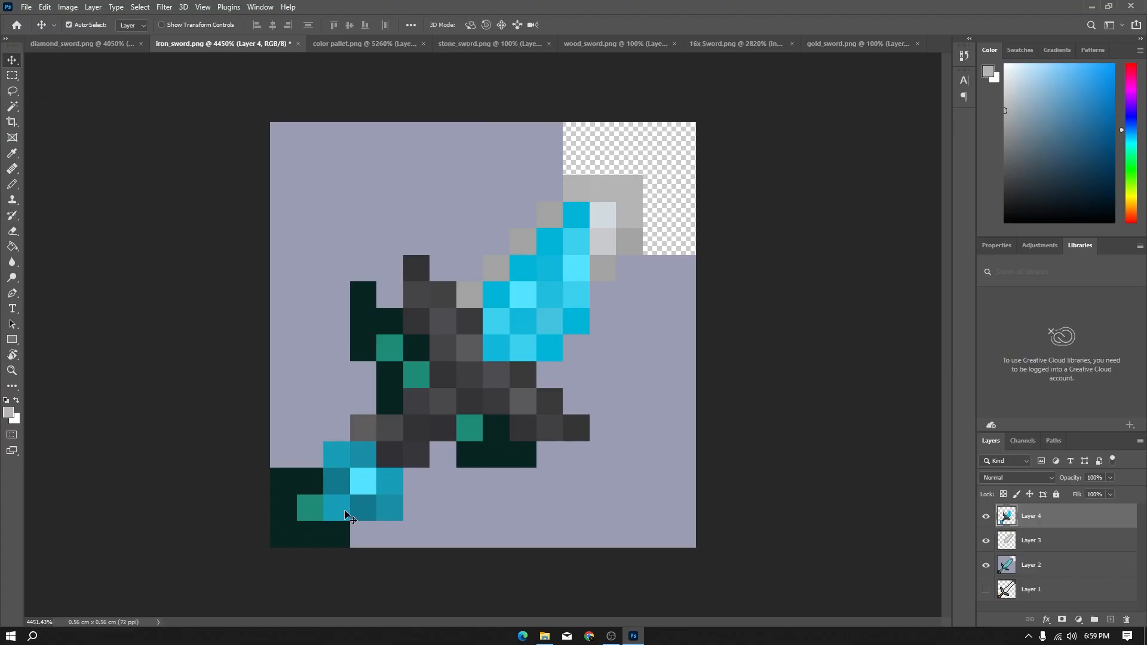
{"action": "mouse_move", "coordinate": [404, 438]}
{"action": "left_mouse_down"}
{"action": "mouse_move", "coordinate": [429, 411]}
{"action": "mouse_move", "coordinate": [397, 428]}
{"action": "mouse_move", "coordinate": [420, 425]}
{"action": "left_mouse_up"}
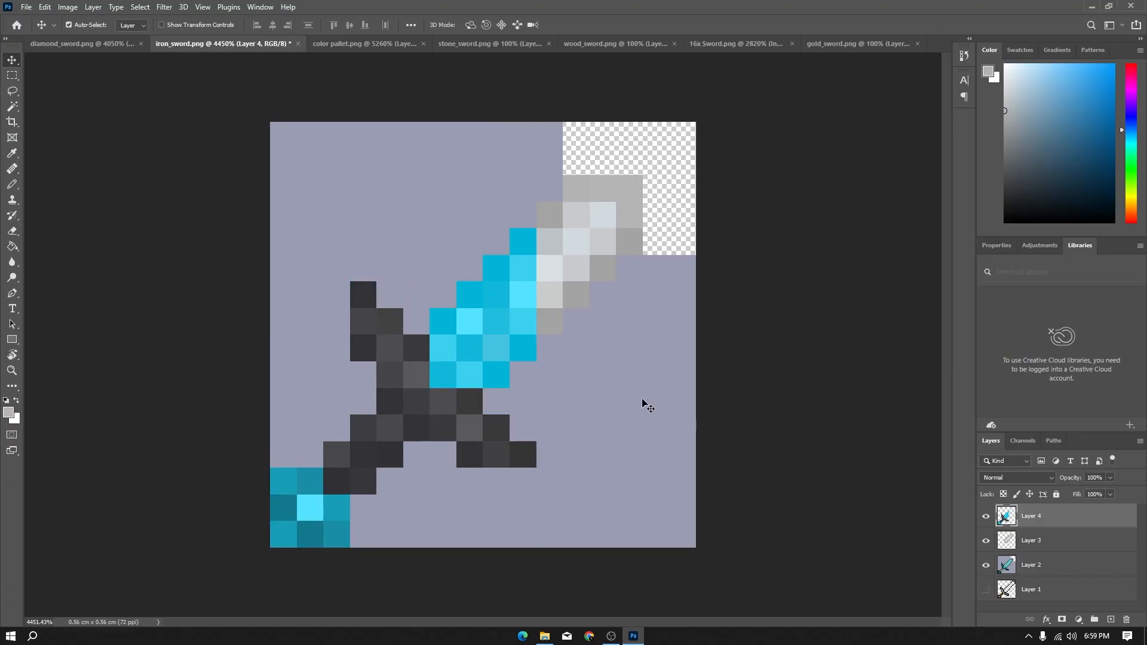
Delete the cyan blade pixels from the pasted handle layer and clear the selection.
{"action": "left_click", "coordinate": [12, 75]}
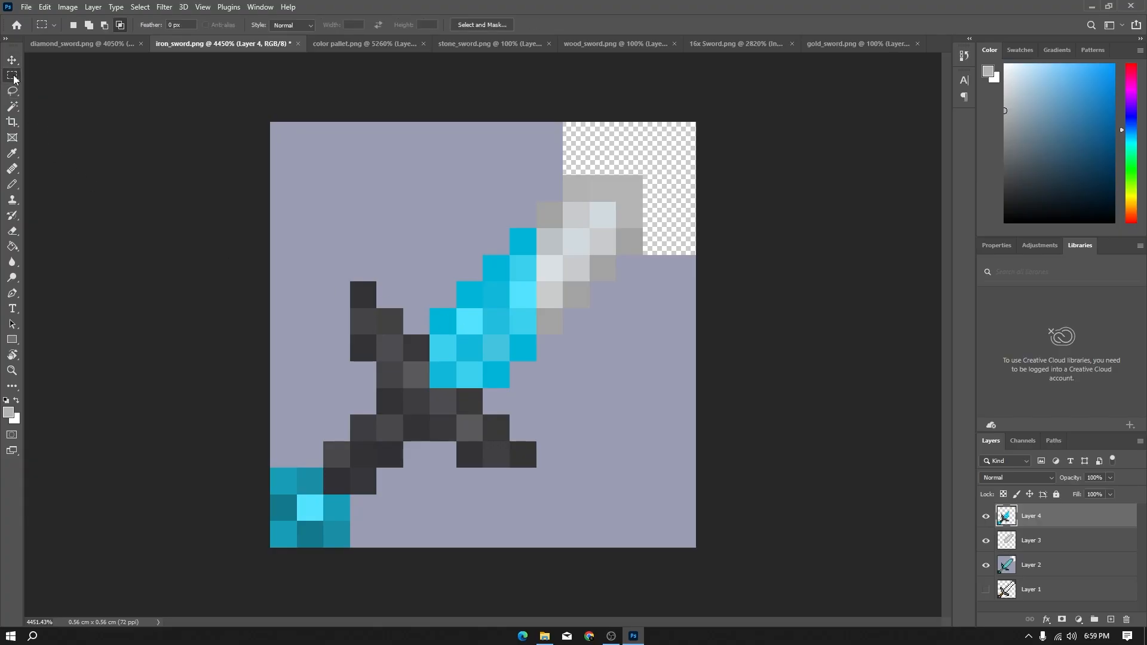
{"action": "left_click_drag", "start_coordinate": [430, 202], "coordinate": [554, 364]}
{"action": "key", "text": "ctrl+shift+u"}
{"action": "key", "text": "v"}
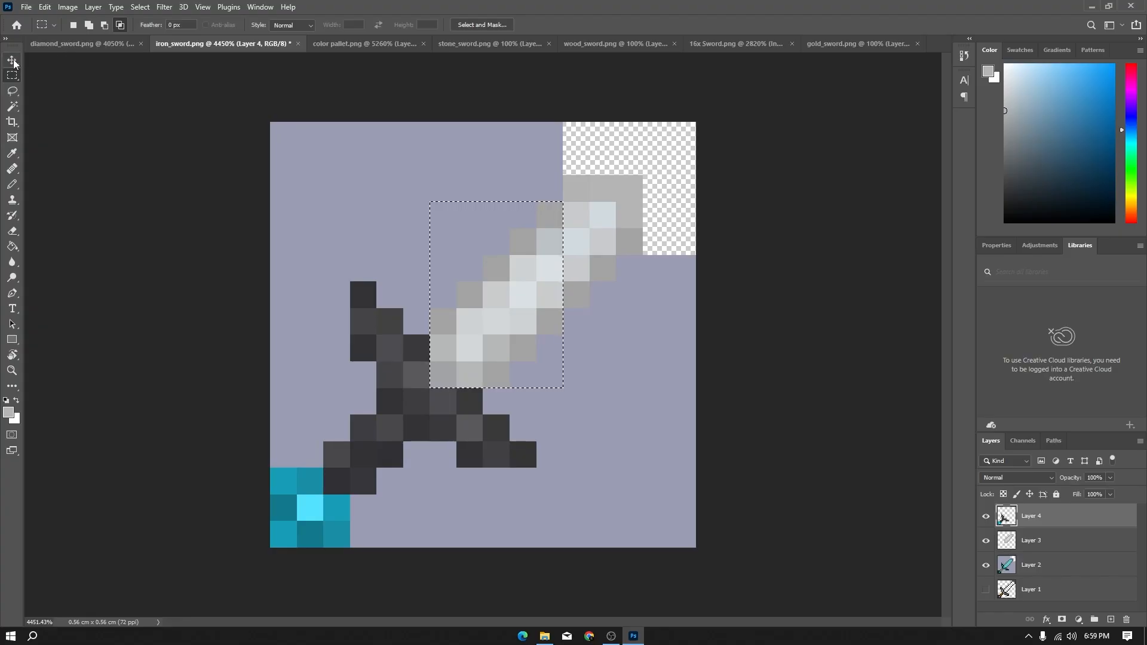
{"action": "key", "text": "m"}
Repaint the pommel's cyan centre pixel with a near-white grey sampled from the iron blade.
{"action": "key", "text": "i"}
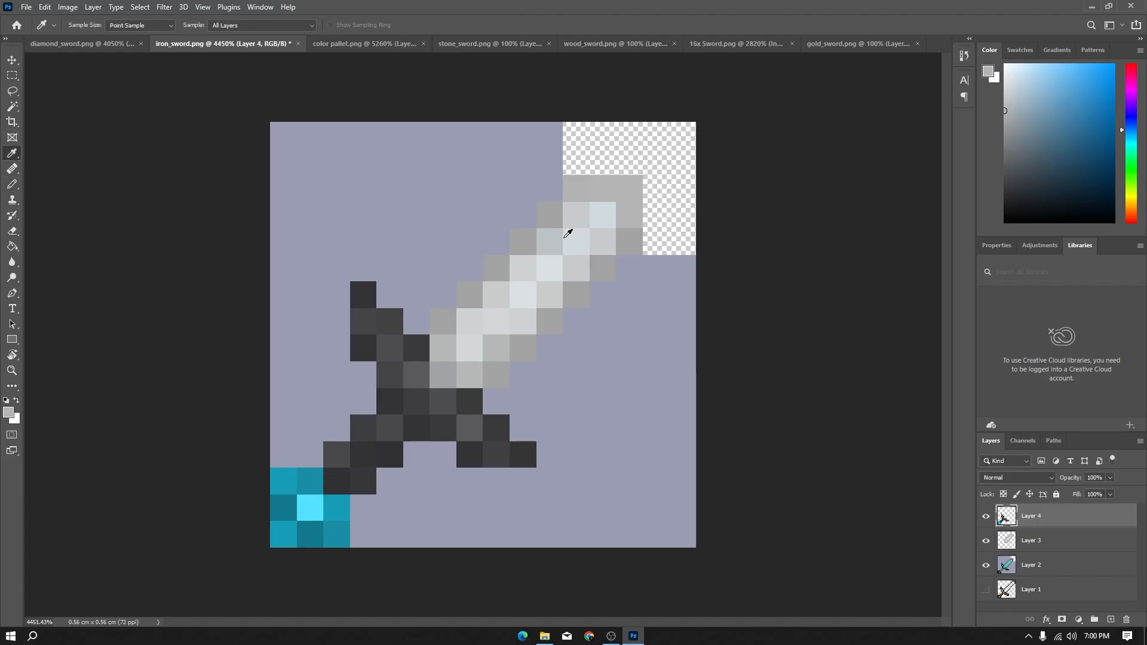
{"action": "left_click", "coordinate": [542, 271]}
{"action": "key", "text": "b"}
{"action": "left_click", "coordinate": [304, 509]}
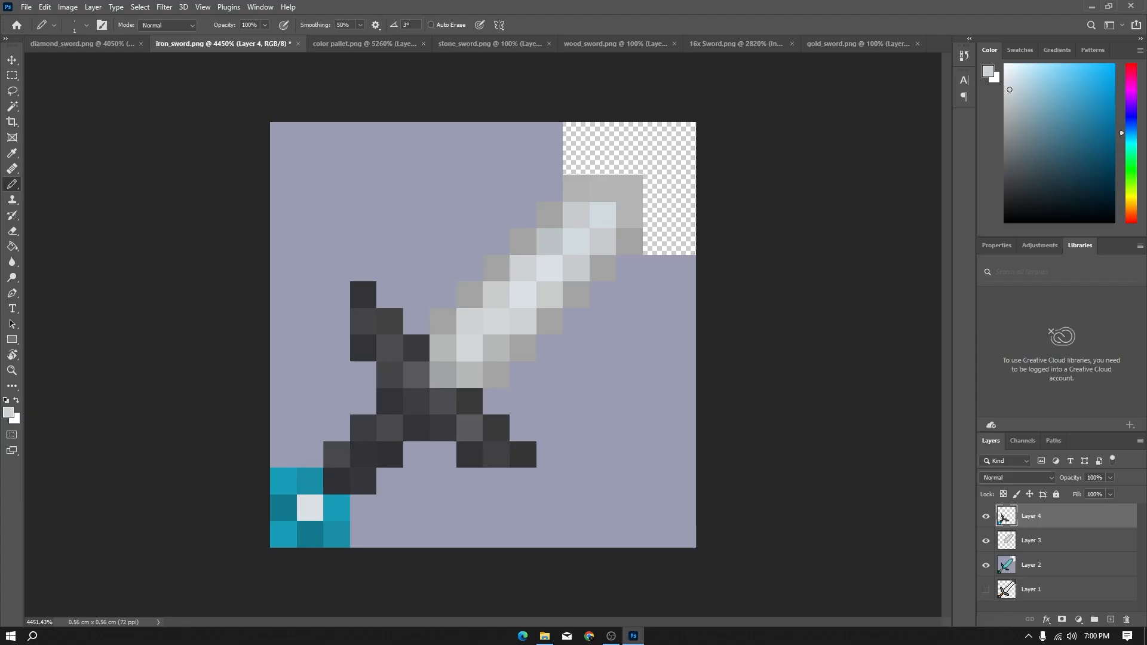
Repaint the cyan pixels around the pommel's centre in light and medium greys.
{"action": "left_click", "coordinate": [283, 534]}
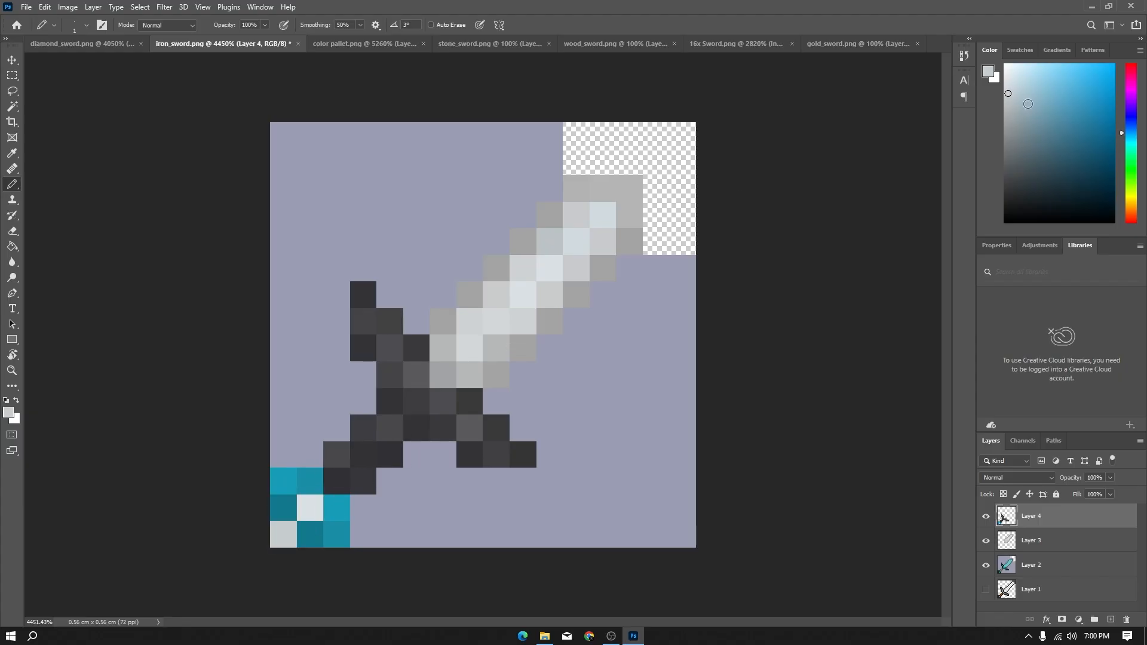
{"action": "left_click", "coordinate": [333, 508]}
{"action": "left_click", "coordinate": [289, 487]}
{"action": "left_click", "coordinate": [316, 538]}
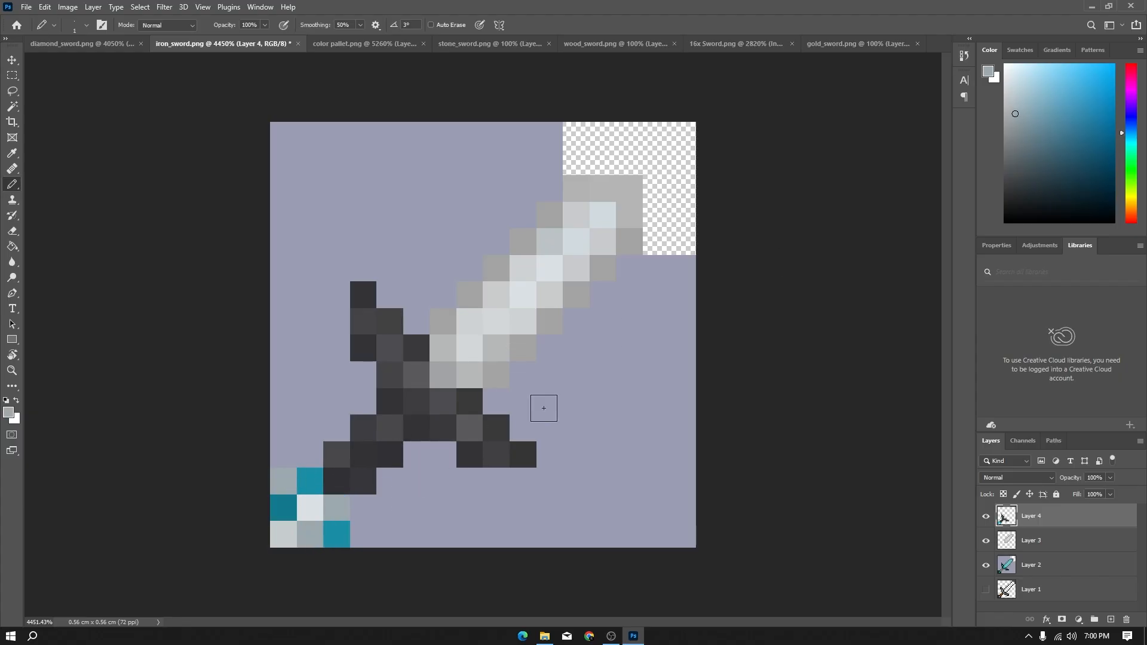
{"action": "left_click", "coordinate": [310, 481]}
{"action": "left_click", "coordinate": [283, 508]}
{"action": "left_click", "coordinate": [336, 534]}
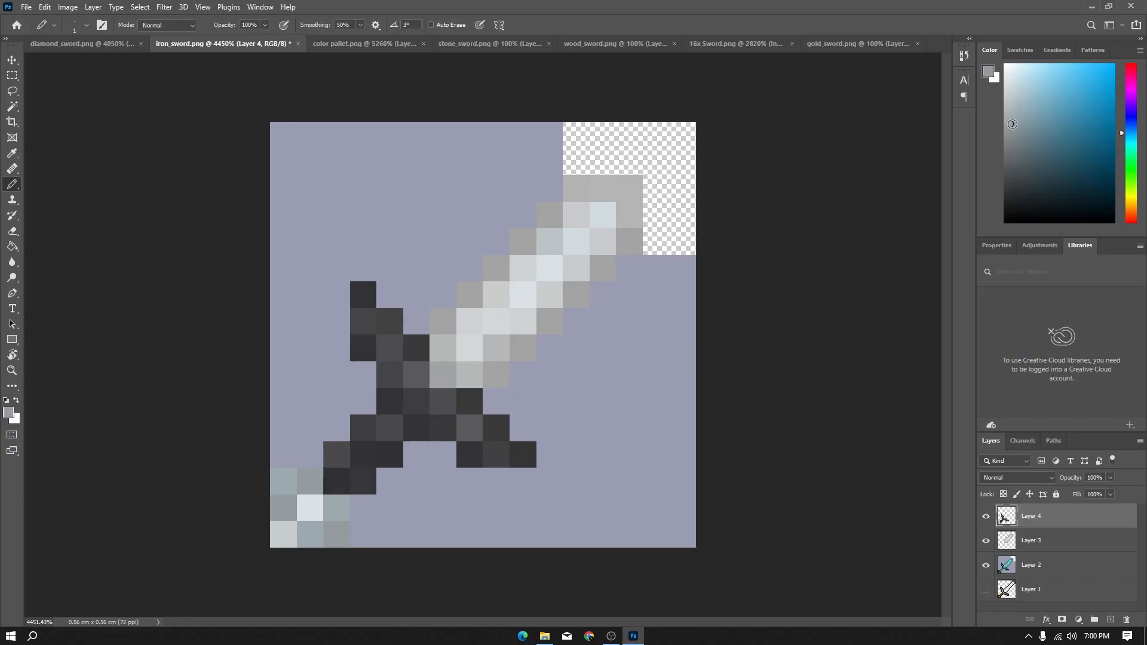
Rebalance the pommel's shading with a darker grey outer corner and lighter grey left, upper and lower-right pixels.
{"action": "left_click", "coordinate": [283, 534]}
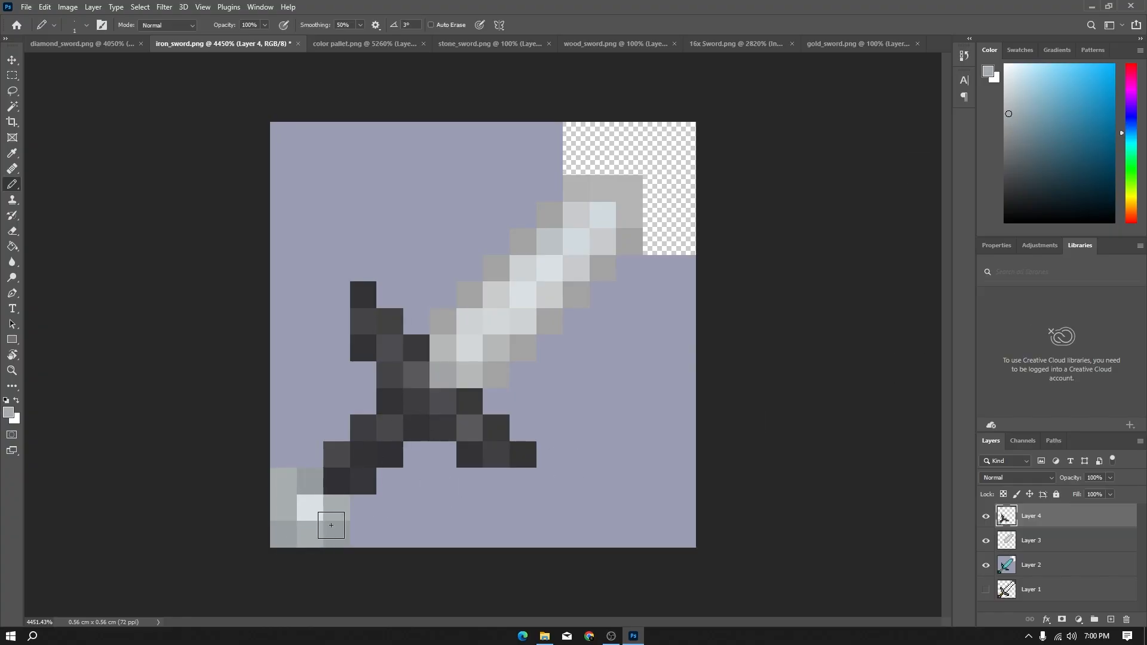
{"action": "left_click", "coordinate": [336, 507], "text": "alt"}
{"action": "left_click", "coordinate": [286, 508]}
{"action": "left_click", "coordinate": [311, 479]}
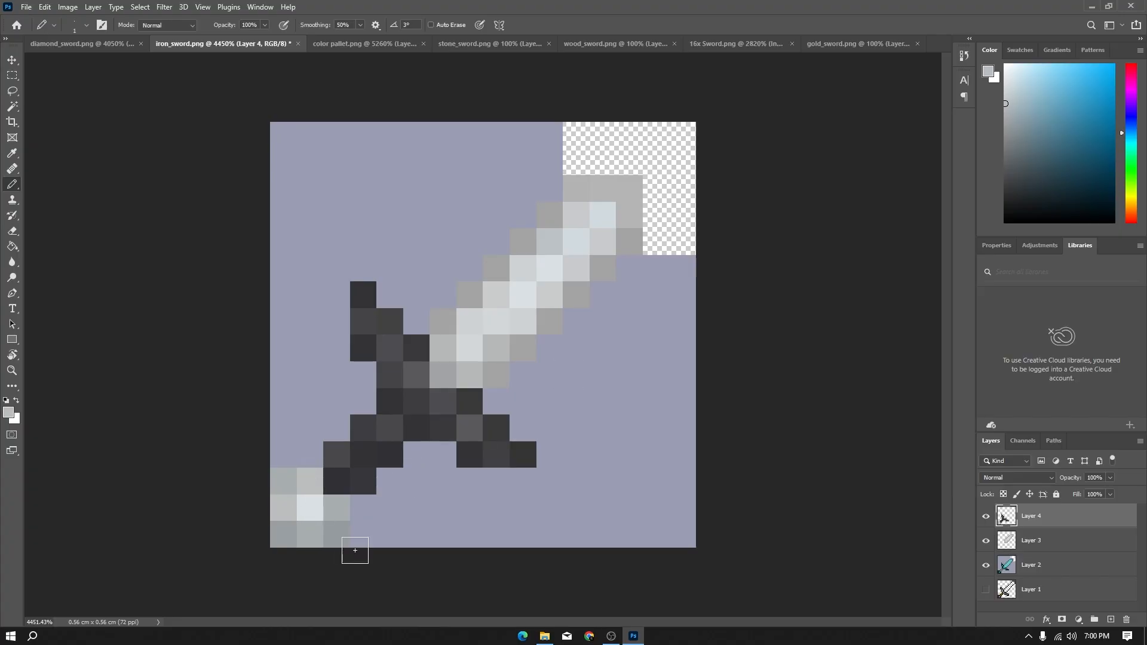
{"action": "left_click", "coordinate": [337, 534]}
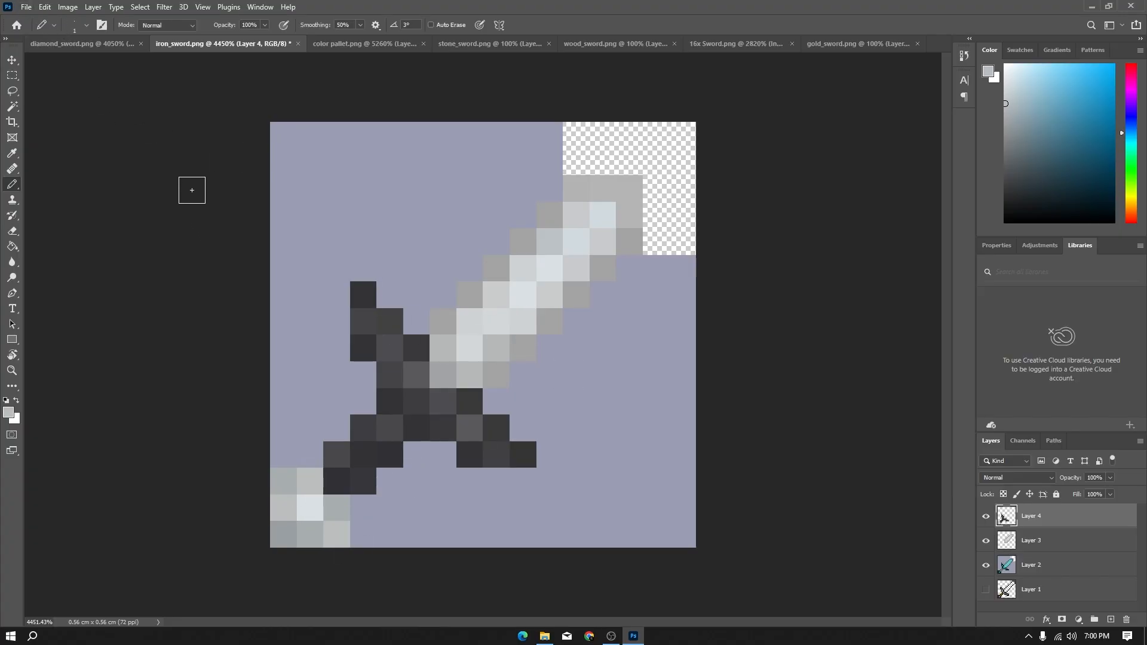
{"action": "left_click", "coordinate": [28, 7]}
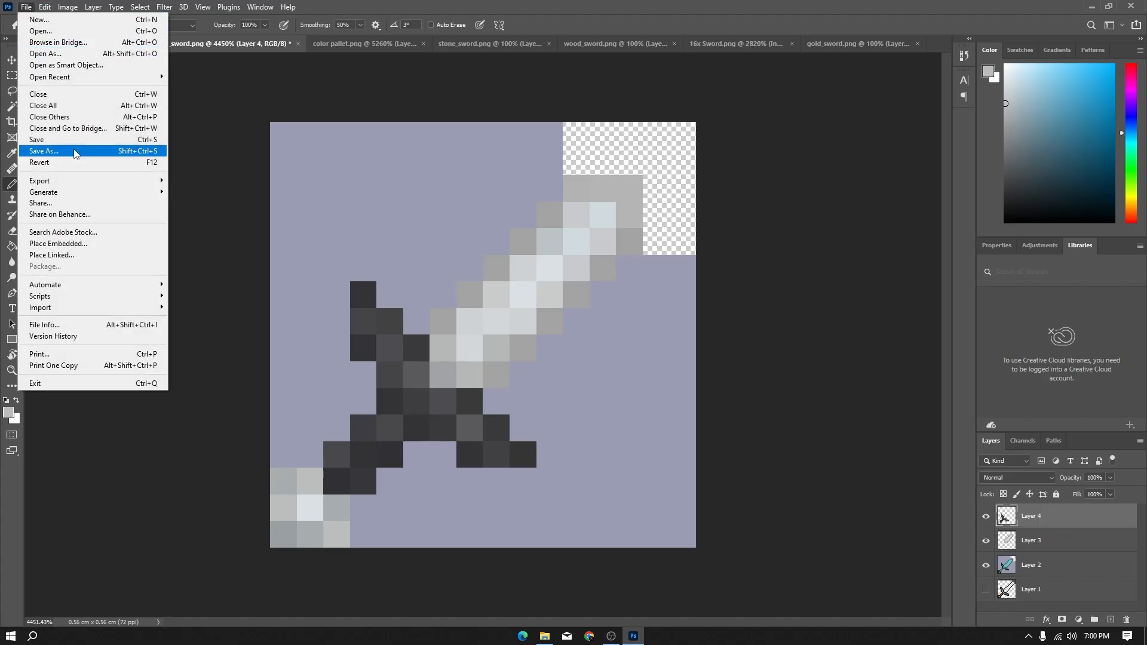
{"action": "mouse_move", "coordinate": [72, 179]}
{"action": "left_click", "coordinate": [227, 188]}
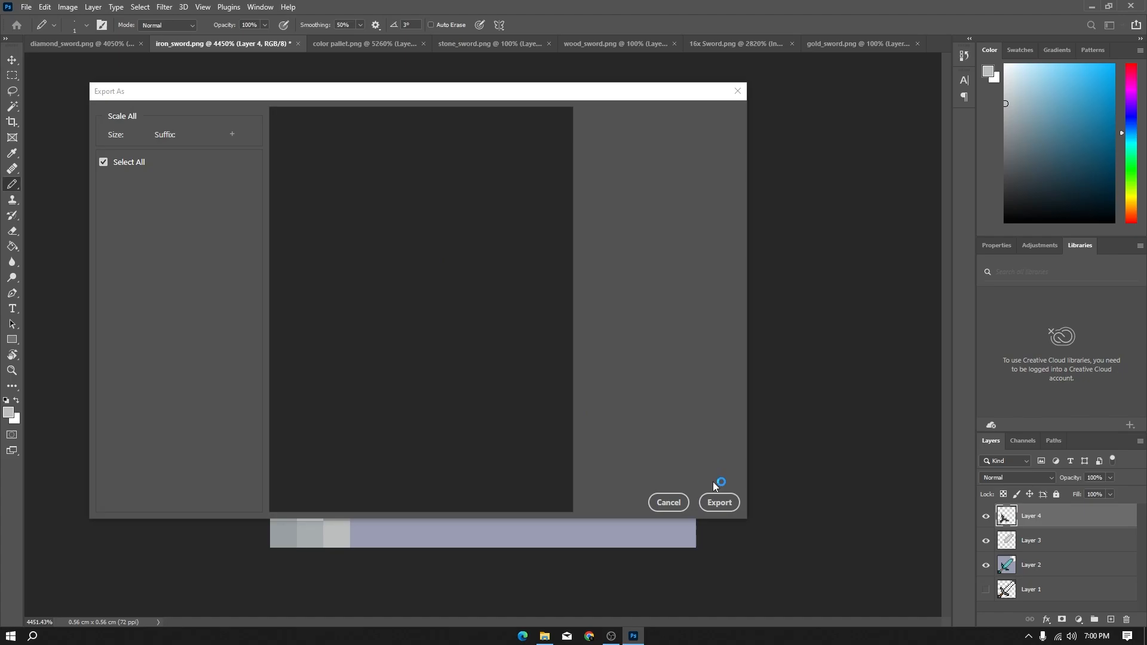
{"action": "left_click", "coordinate": [720, 502]}
{"action": "left_click", "coordinate": [742, 407]}
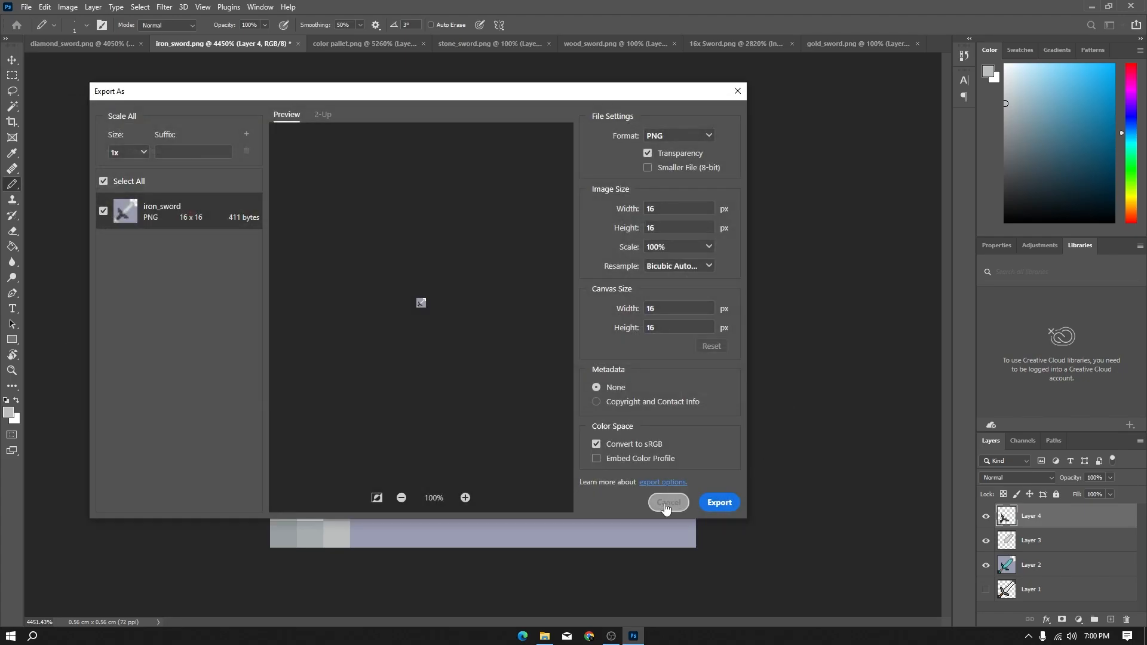
Hide the Layer 2 background and export the sword as a 16 x 16 PNG, replacing iron_sword.png in the items folder.
{"action": "left_click", "coordinate": [986, 565]}
{"action": "left_click", "coordinate": [27, 7]}
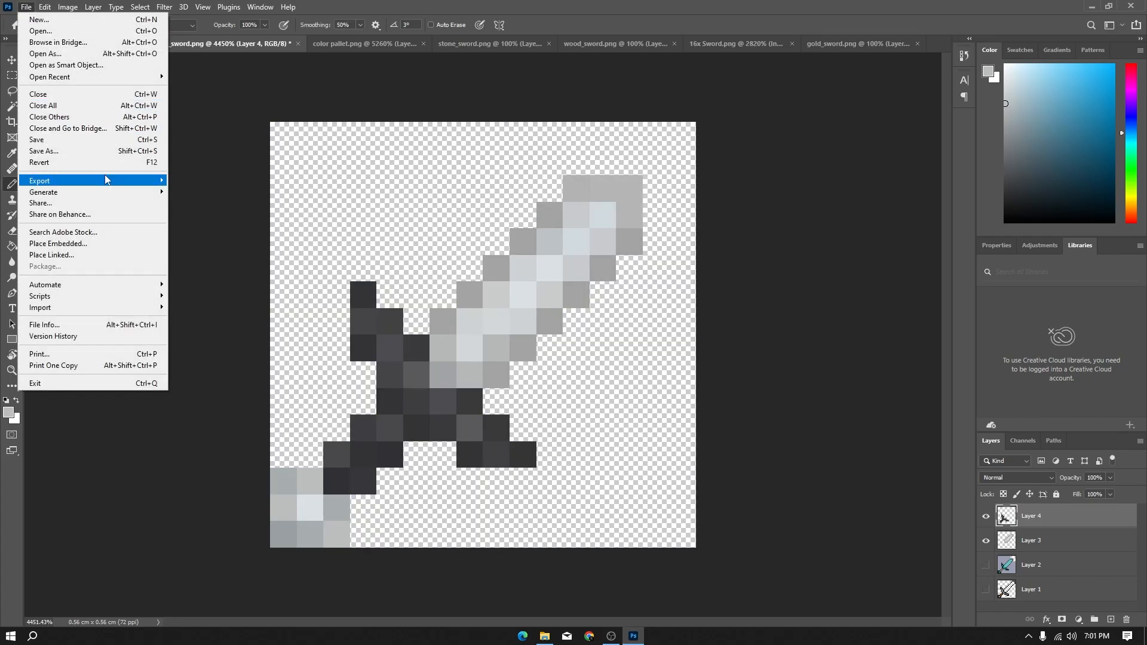
{"action": "mouse_move", "coordinate": [75, 176]}
{"action": "left_click", "coordinate": [221, 189]}
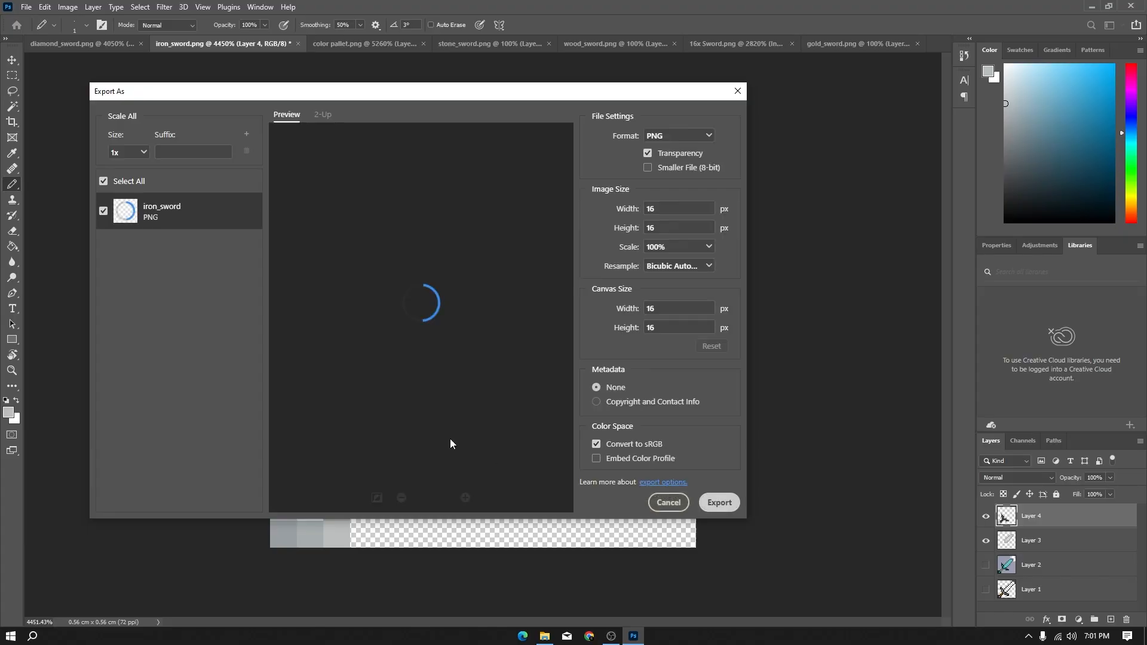
{"action": "left_click", "coordinate": [720, 502]}
{"action": "left_click", "coordinate": [714, 401]}
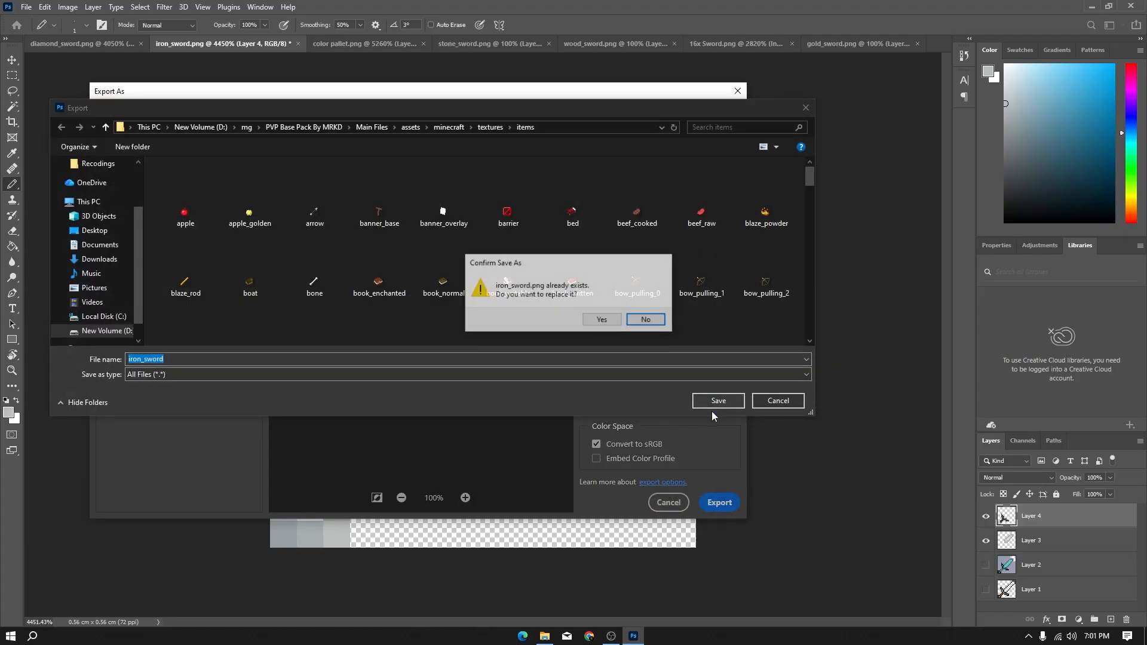
{"action": "left_click", "coordinate": [592, 321]}
Place the stone_sword.png document ahead of color pallet.png and bring the stone sword up for editing.
{"action": "left_click", "coordinate": [370, 47]}
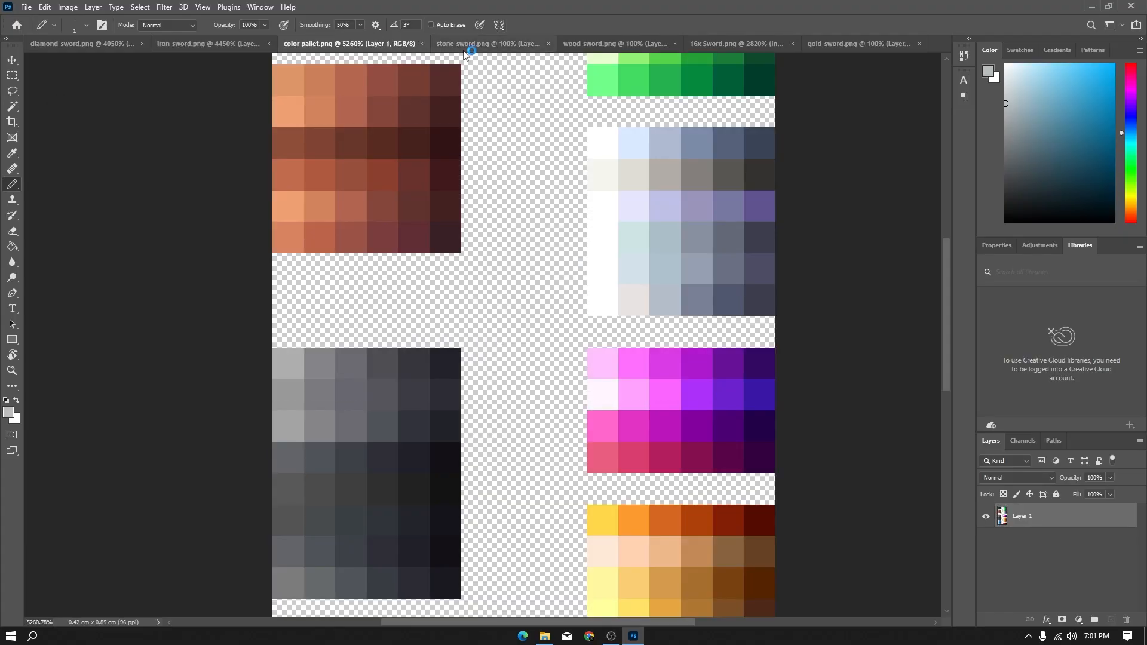
{"action": "left_click_drag", "start_coordinate": [499, 45], "coordinate": [333, 42]}
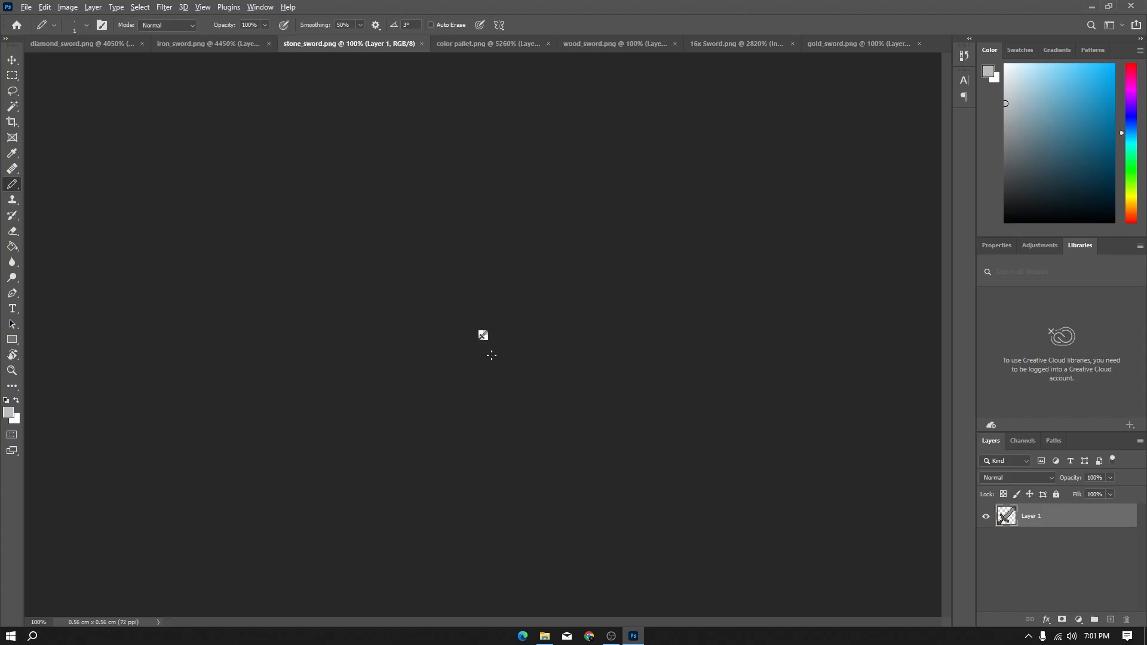
{"action": "scroll", "coordinate": [491, 355], "scroll_direction": "up", "scroll_amount": 10}
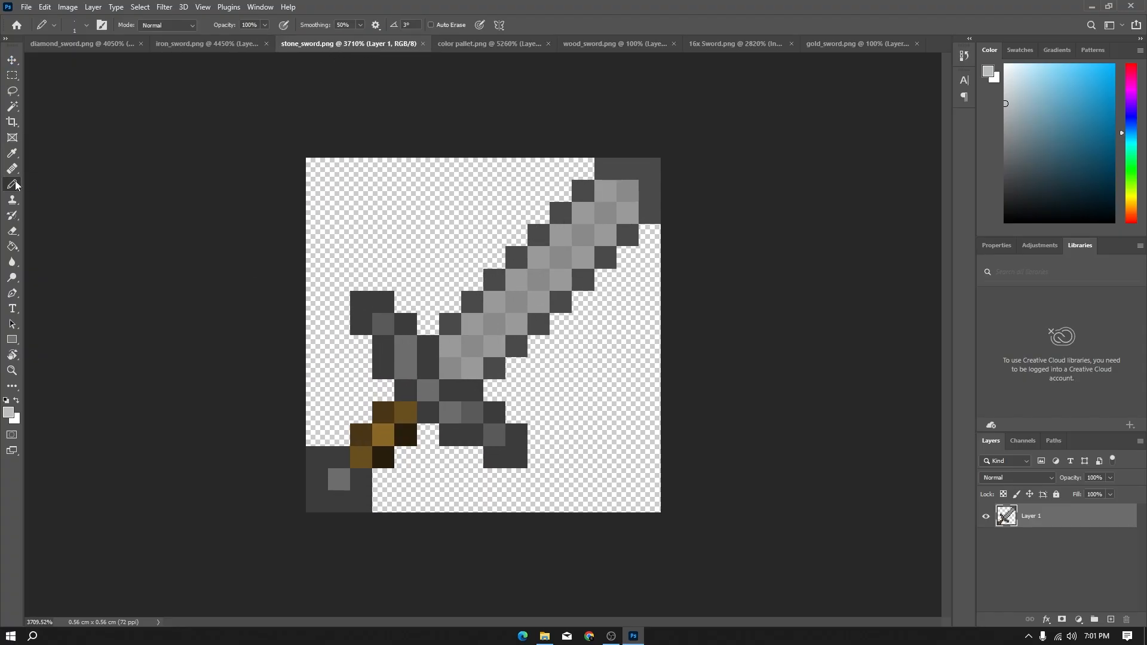
Try a dark slate shade sampled from color pallet.png on two centre pixels of the stone sword's blade.
{"action": "left_click", "coordinate": [456, 43]}
{"action": "scroll", "coordinate": [457, 386], "scroll_direction": "down", "scroll_amount": 3}
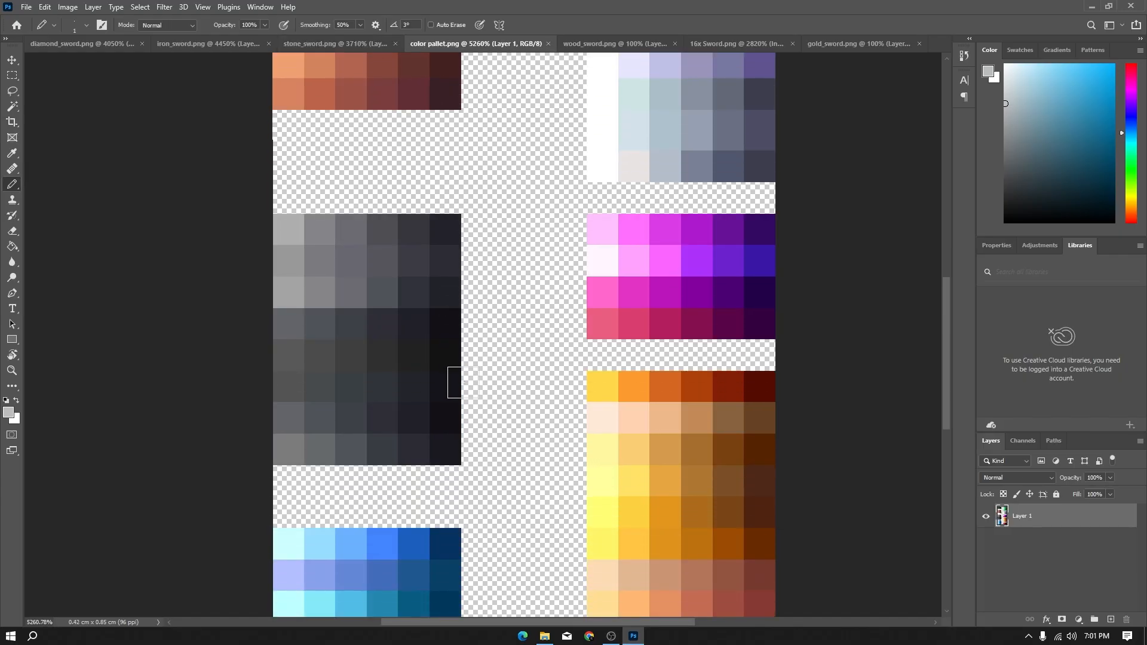
{"action": "scroll", "coordinate": [463, 382], "scroll_direction": "up", "scroll_amount": 3}
{"action": "key", "text": "i"}
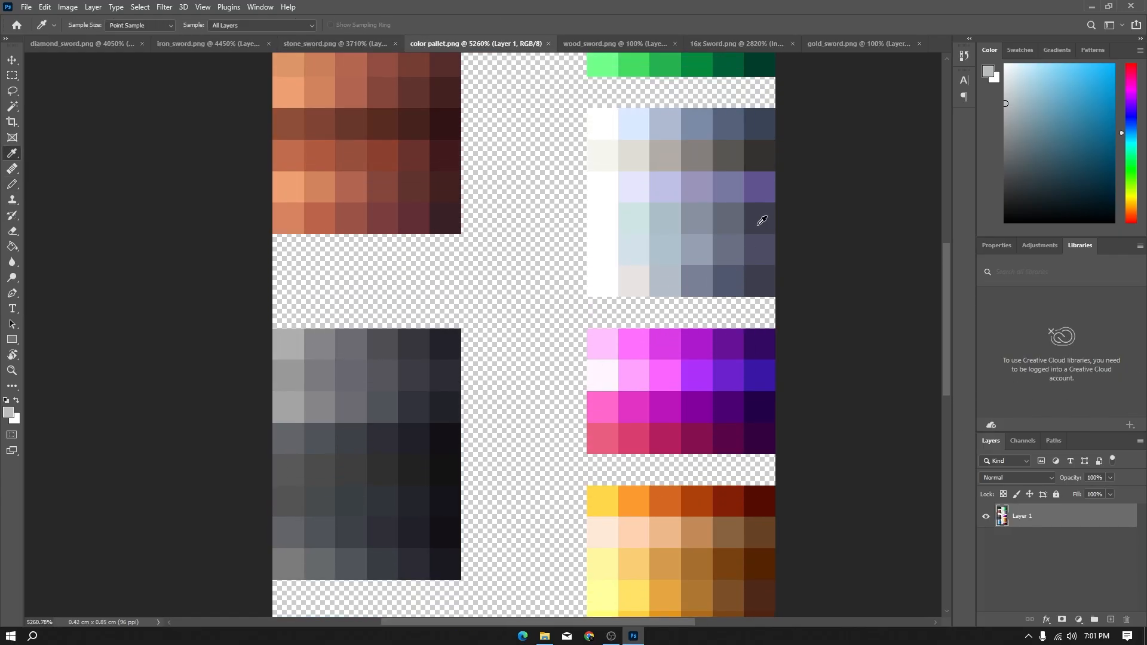
{"action": "left_click", "coordinate": [762, 221]}
{"action": "left_click", "coordinate": [81, 43]}
{"action": "key", "text": "b"}
{"action": "left_click", "coordinate": [335, 44]}
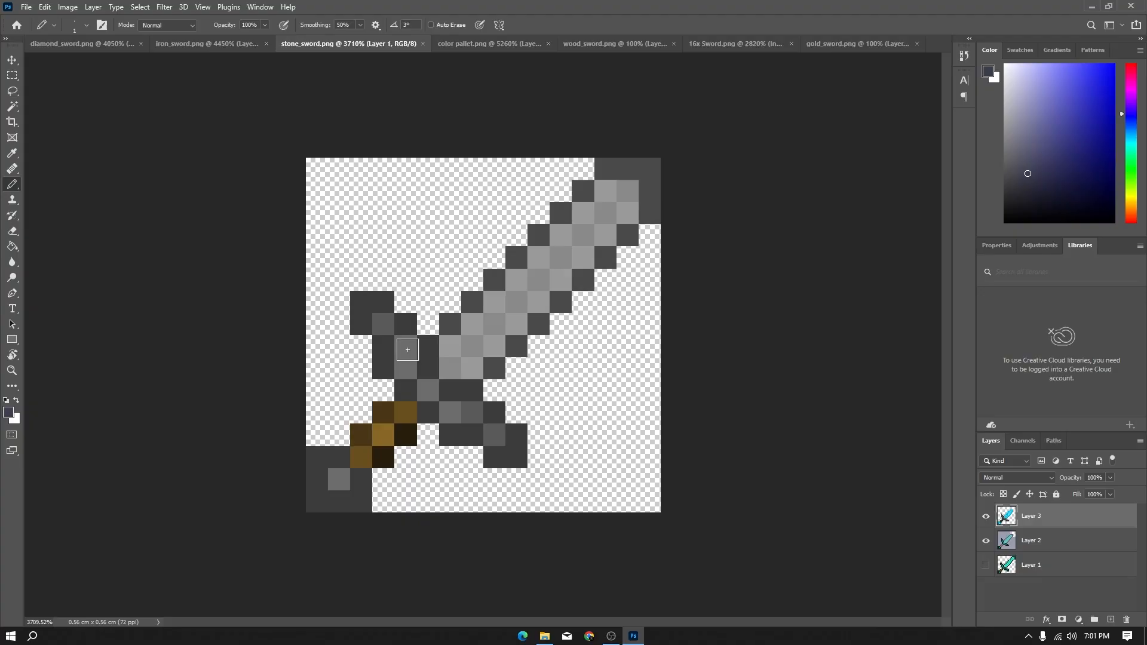
{"action": "left_click_drag", "start_coordinate": [561, 258], "coordinate": [539, 280]}
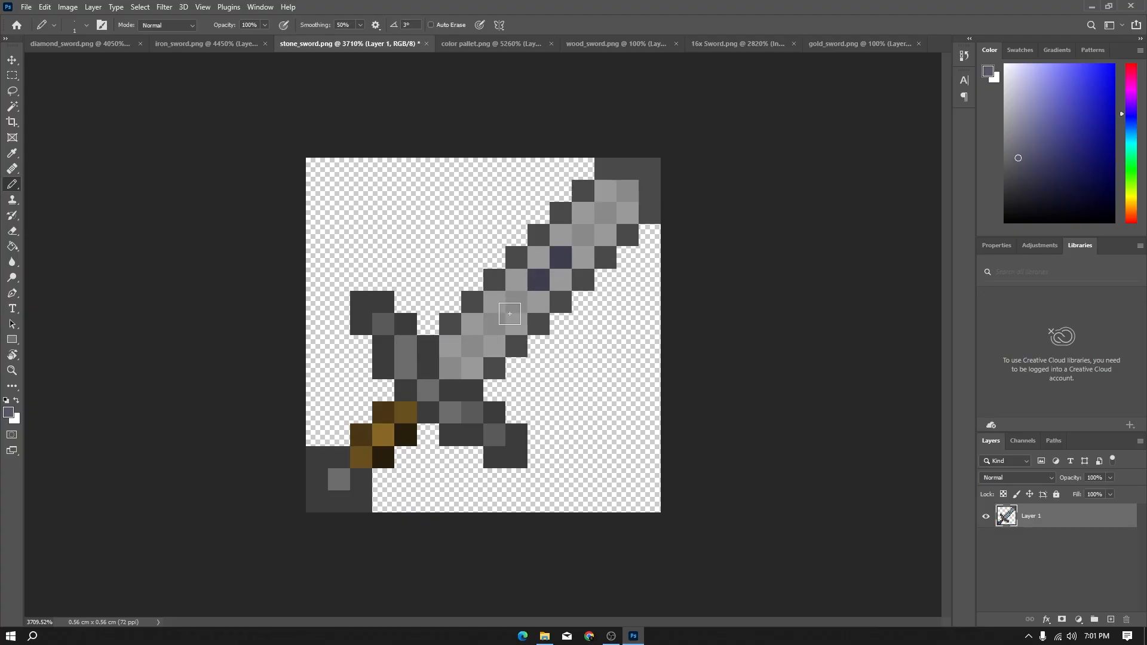
Undo the slate test pixels on the stone sword and copy the Layer 2 sword template from iron_sword.png into stone_sword.png.
{"action": "left_click", "coordinate": [120, 44]}
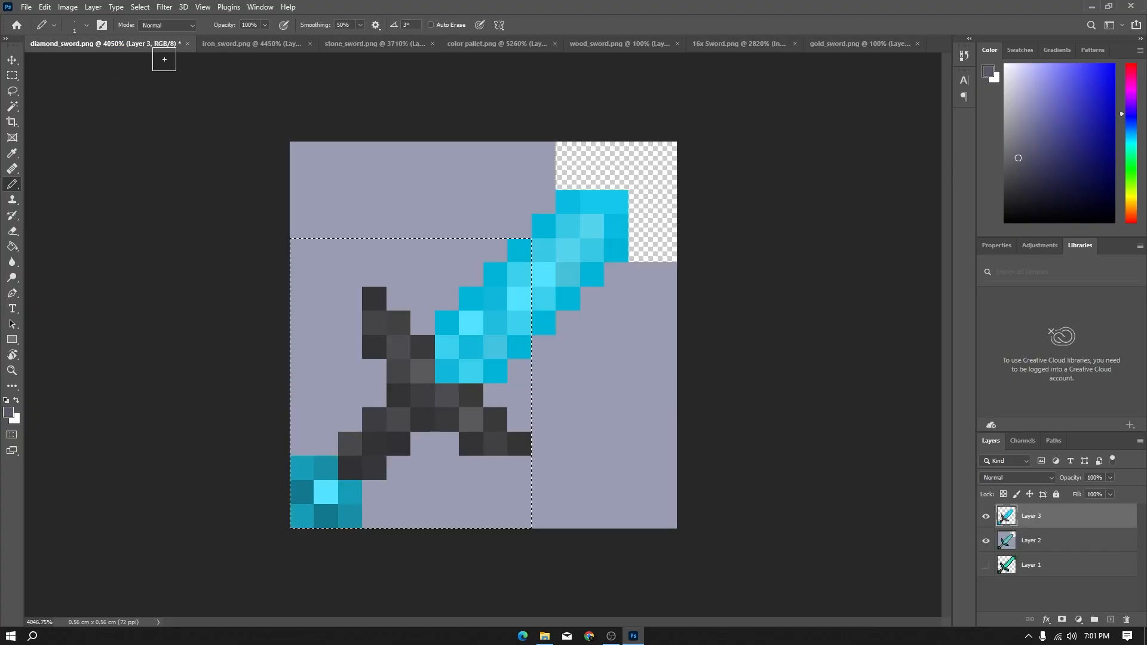
{"action": "left_click", "coordinate": [179, 44]}
{"action": "left_click", "coordinate": [328, 46]}
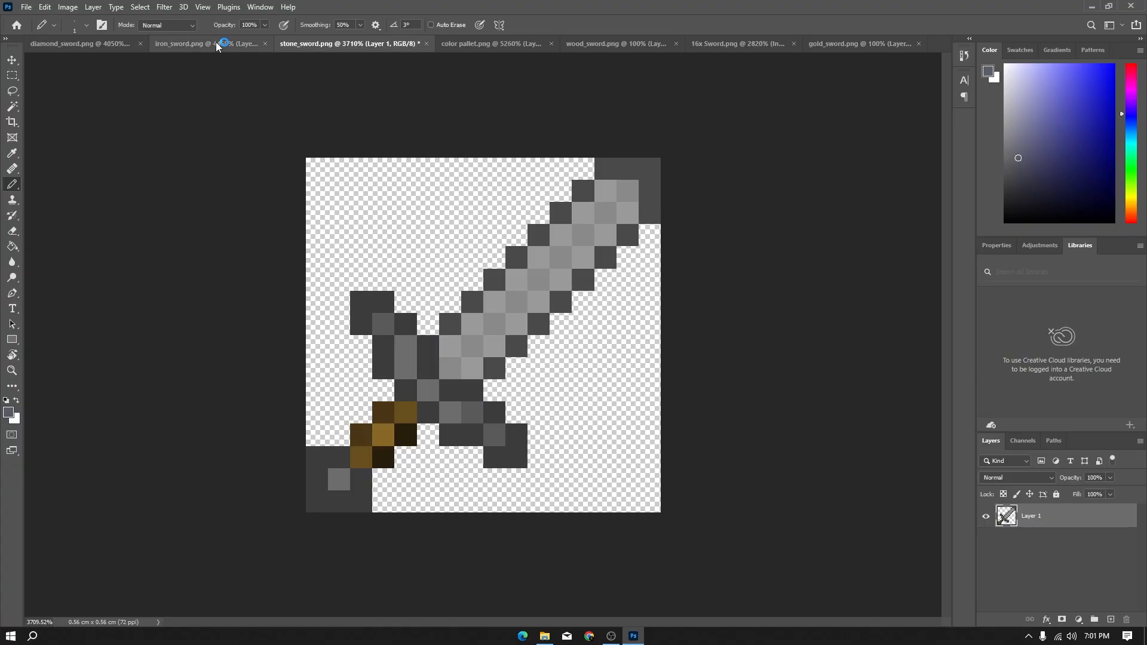
{"action": "left_click", "coordinate": [221, 45]}
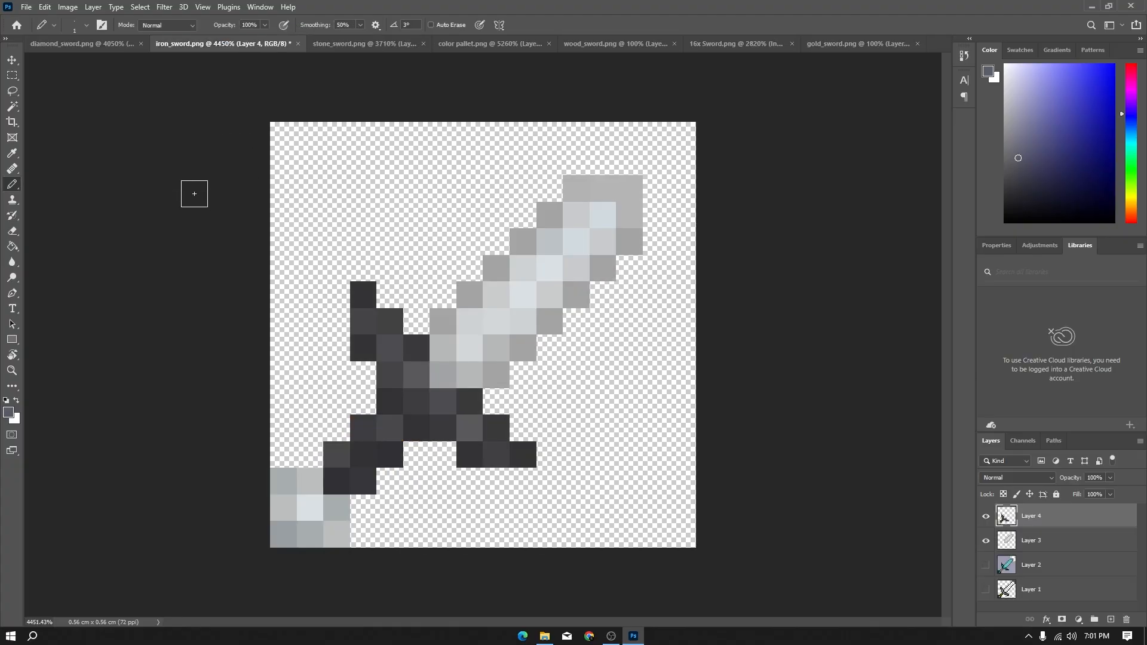
{"action": "left_click", "coordinate": [1056, 569]}
{"action": "left_click", "coordinate": [346, 44]}
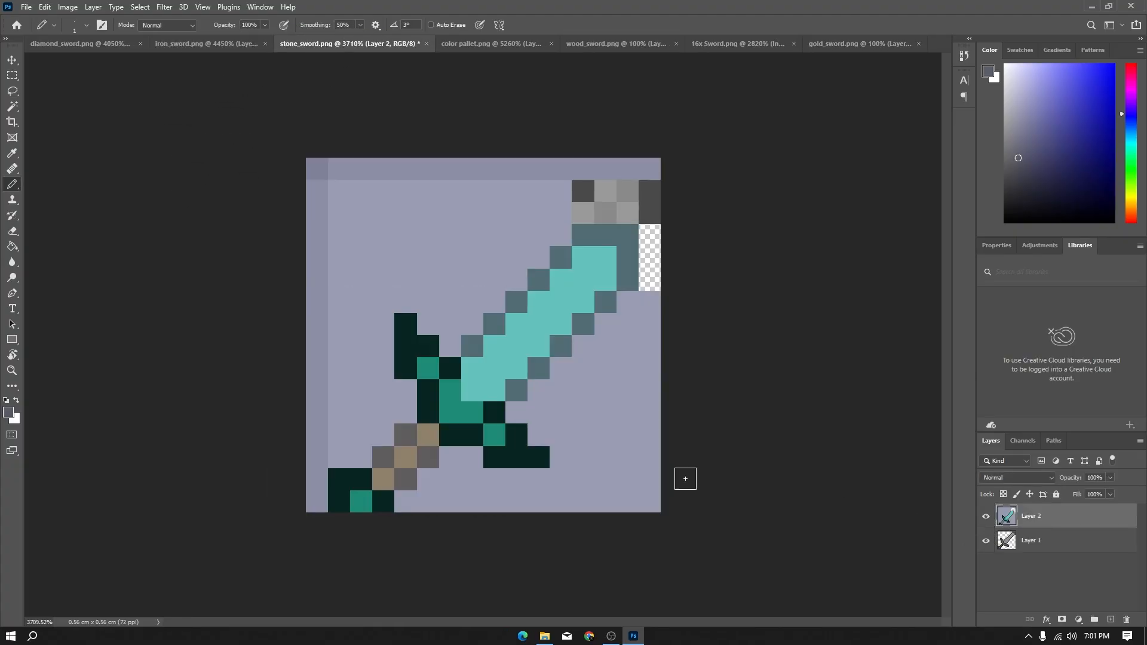
Hide the original stone sword on Layer 1, shift the template into place and add the iron sword's dark hilt and pommel over it.
{"action": "left_click", "coordinate": [986, 540]}
{"action": "key", "text": "m"}
{"action": "left_click_drag", "start_coordinate": [417, 468], "coordinate": [439, 490]}
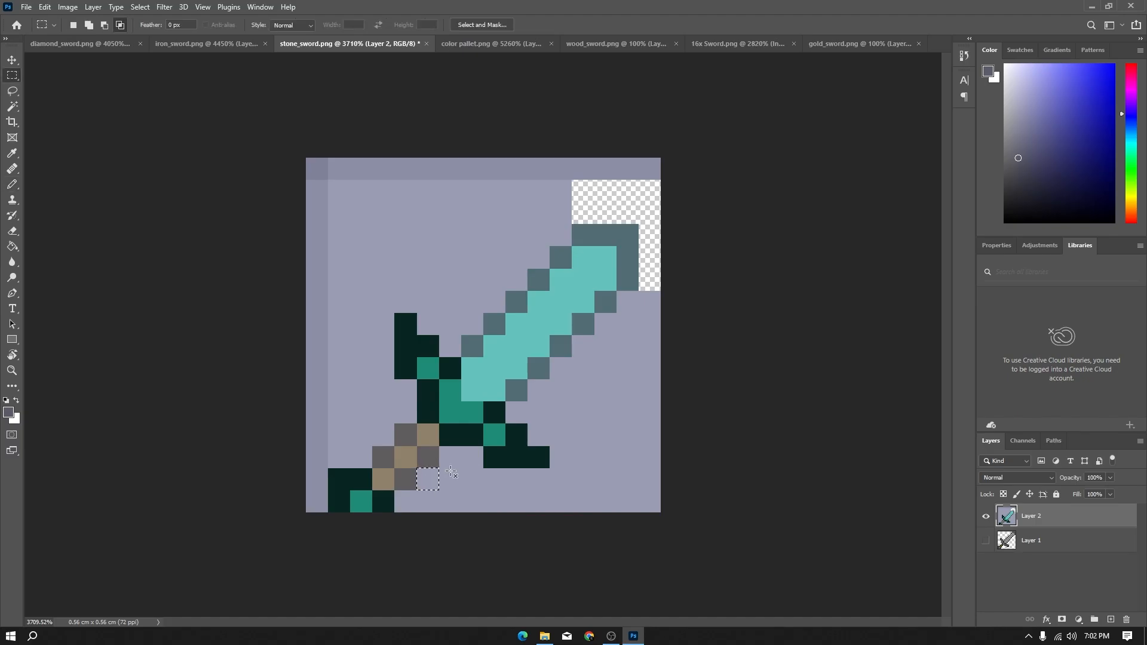
{"action": "key", "text": "v"}
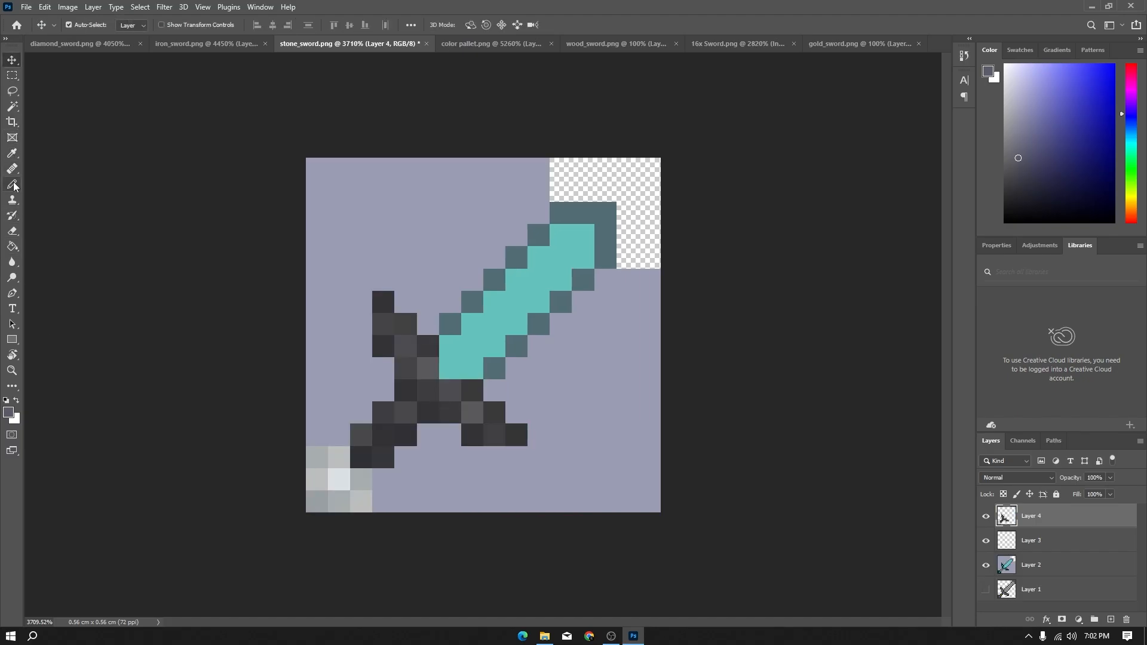
Paint three diagonal pixels along the centre of the teal blade in a neutral mid grey with the Pencil tool.
{"action": "left_click", "coordinate": [12, 184]}
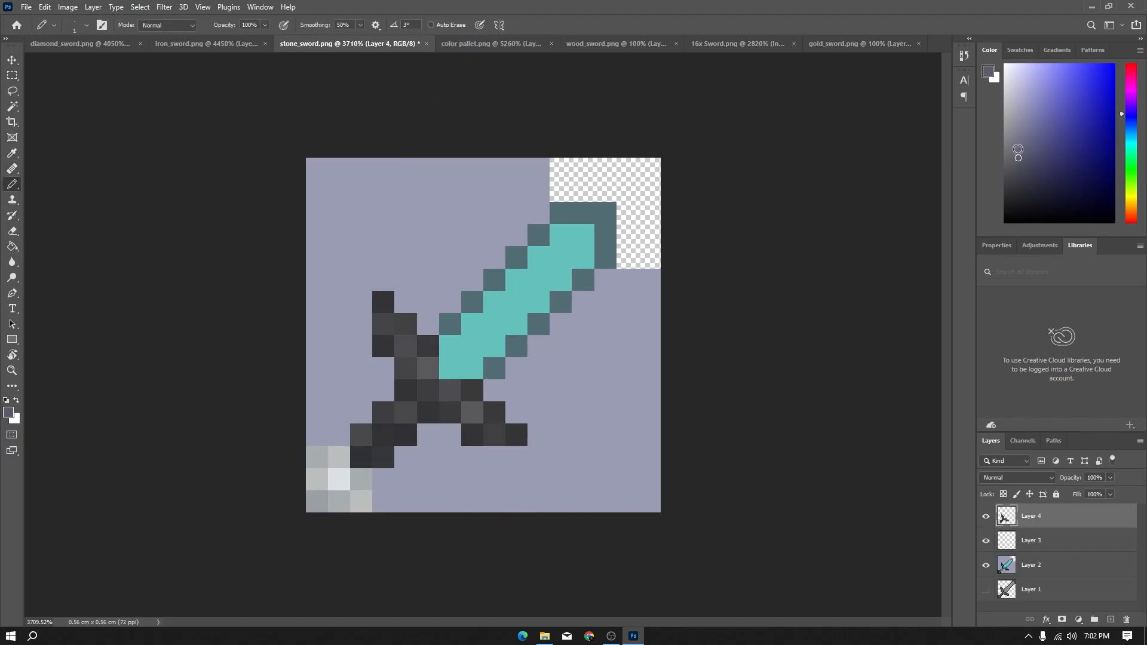
{"action": "left_click", "coordinate": [516, 302]}
{"action": "left_click", "coordinate": [495, 324]}
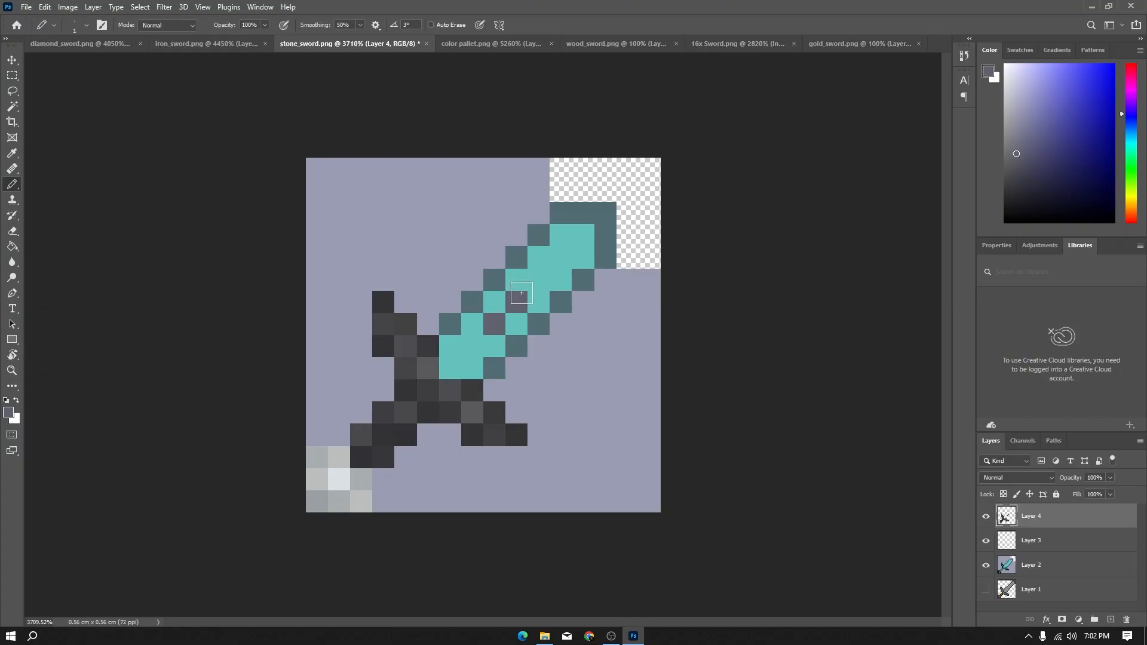
{"action": "left_click", "coordinate": [548, 288]}
{"action": "left_click", "coordinate": [1006, 142]}
{"action": "left_click_drag", "start_coordinate": [494, 323], "coordinate": [538, 280]}
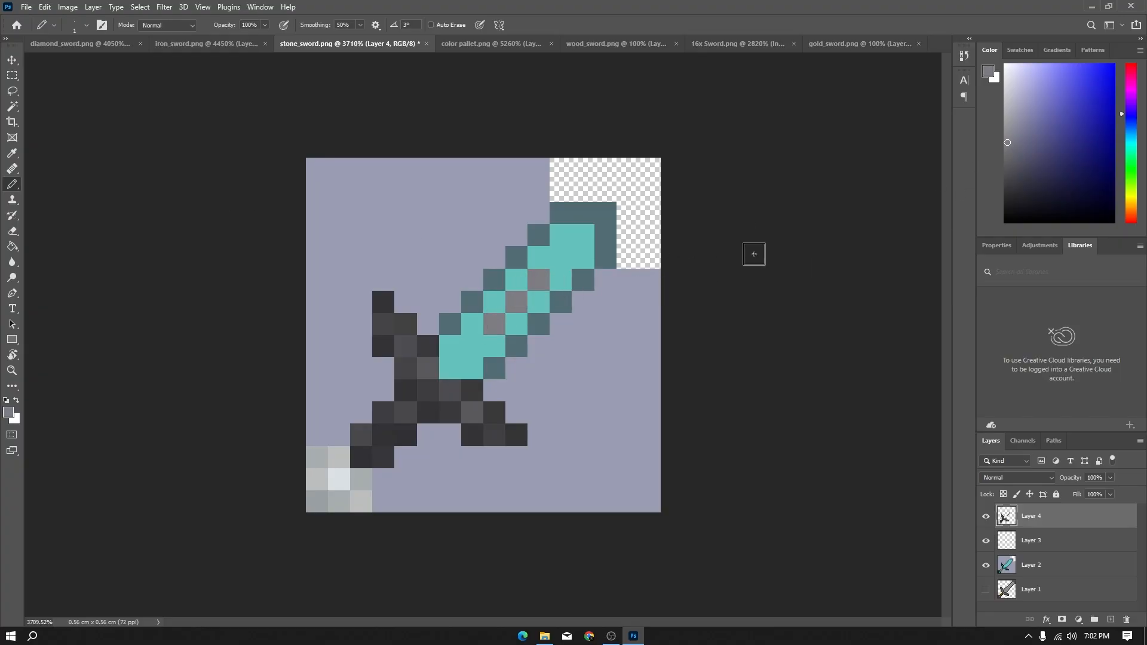
Add slightly lighter grey pixels beside the blade's centre, near the tip and at the blade's base by the guard.
{"action": "left_click", "coordinate": [1007, 130]}
{"action": "left_click", "coordinate": [494, 301]}
{"action": "left_click", "coordinate": [582, 257]}
{"action": "left_click", "coordinate": [561, 235]}
{"action": "left_click", "coordinate": [472, 345]}
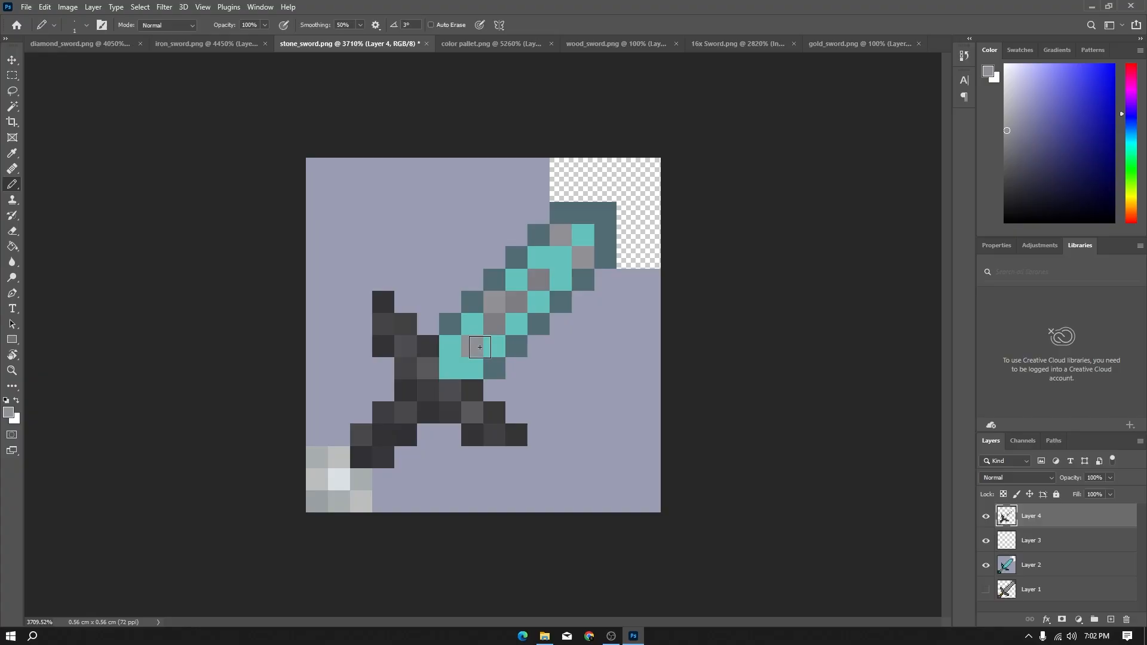
{"action": "left_click", "coordinate": [450, 346]}
{"action": "left_click", "coordinate": [450, 367]}
Paint a few still lighter grey pixels across the lower blade next to the guard.
{"action": "left_click", "coordinate": [1009, 125]}
{"action": "left_click", "coordinate": [494, 346]}
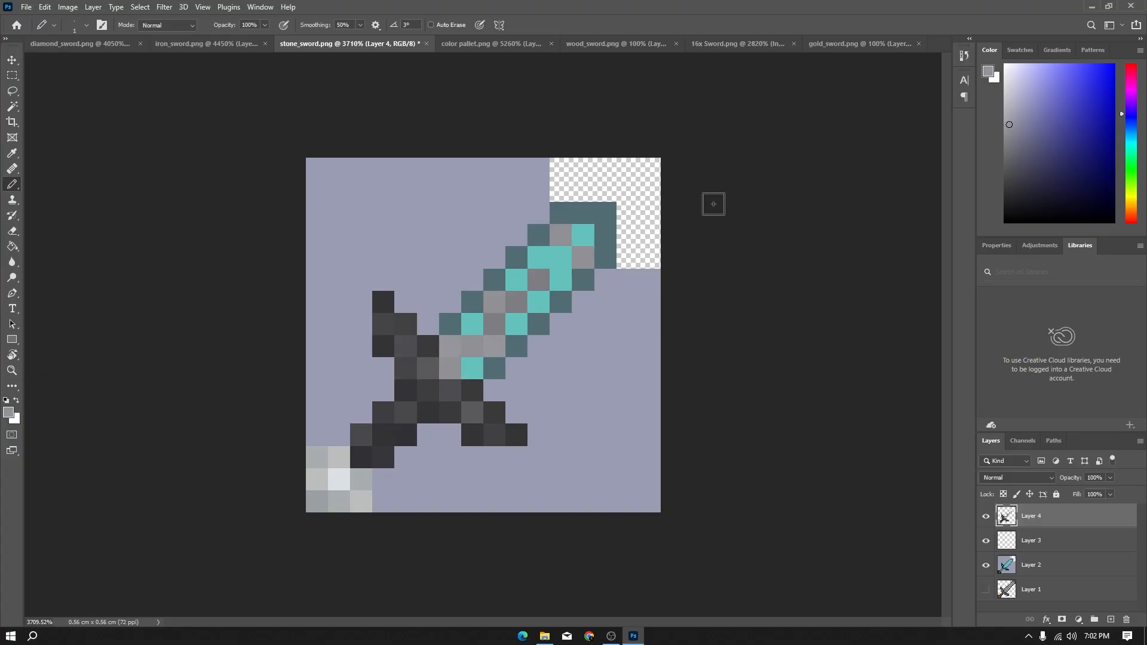
{"action": "left_click", "coordinate": [1013, 119]}
{"action": "left_click_drag", "start_coordinate": [450, 346], "coordinate": [494, 346]}
{"action": "left_click", "coordinate": [472, 368]}
{"action": "left_click", "coordinate": [516, 324]}
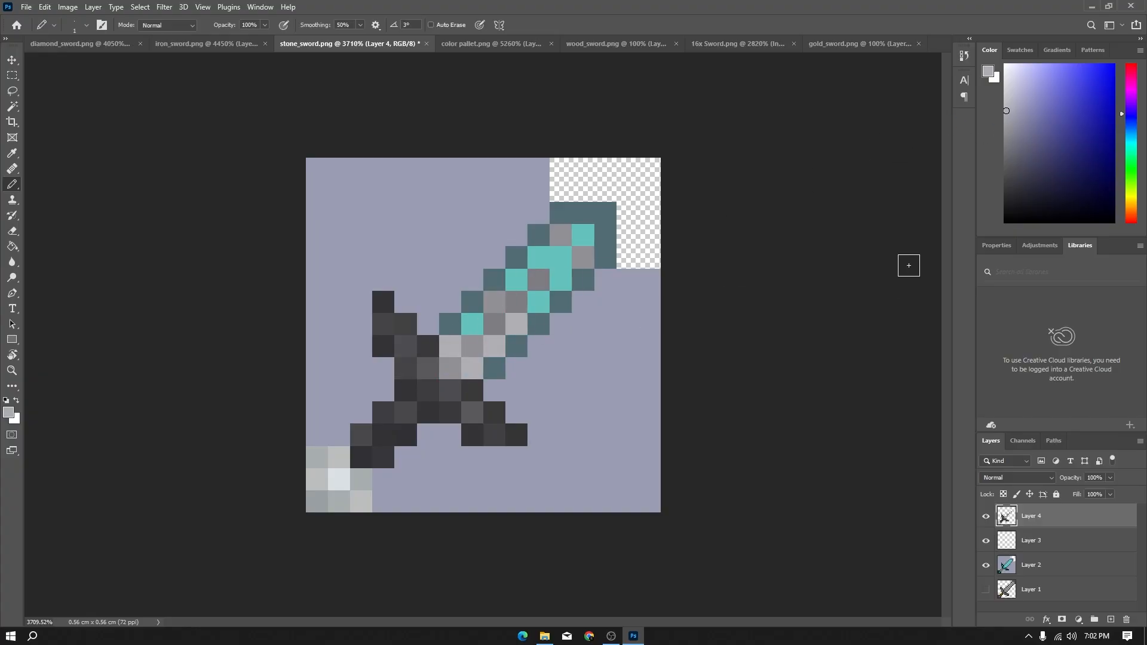
Fill the remaining teal pixels inside the blade with a medium-light neutral grey.
{"action": "left_click", "coordinate": [1004, 127]}
{"action": "left_click", "coordinate": [472, 324]}
{"action": "left_click", "coordinate": [538, 302]}
{"action": "left_click", "coordinate": [516, 279]}
{"action": "left_click", "coordinate": [538, 257]}
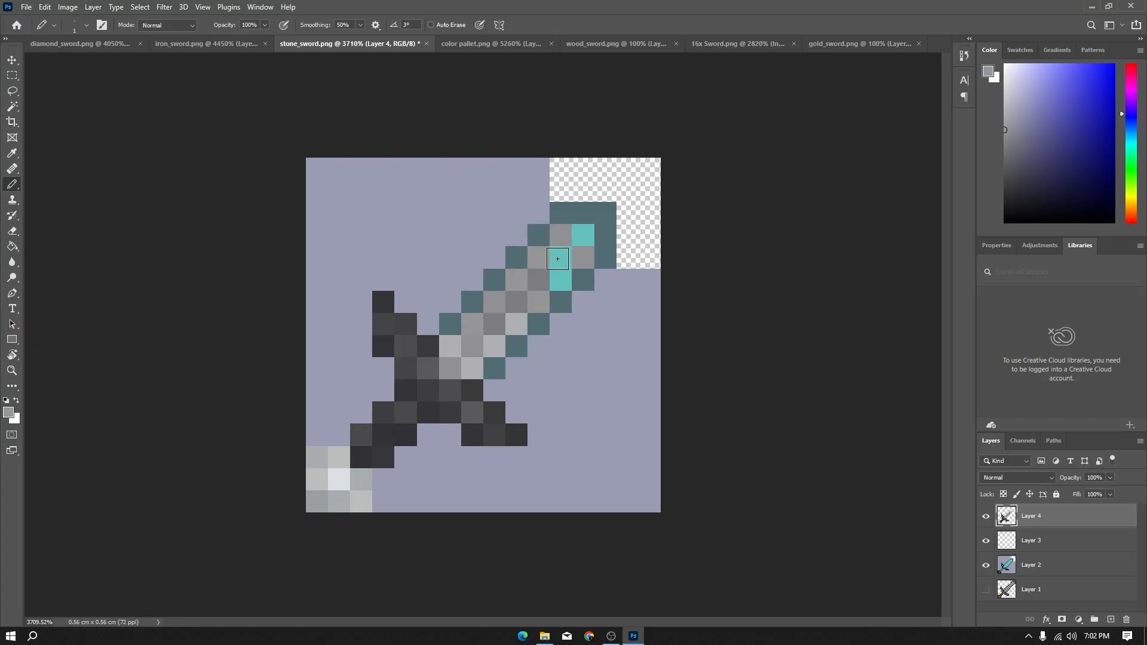
{"action": "left_click", "coordinate": [561, 257]}
{"action": "left_click", "coordinate": [561, 279]}
{"action": "left_click", "coordinate": [582, 235]}
Darken the pixels inside the blade's tip and three pixels of the lower blade with a medium grey.
{"action": "left_click", "coordinate": [1004, 140]}
{"action": "mouse_move", "coordinate": [538, 263]}
{"action": "left_mouse_down"}
{"action": "mouse_move", "coordinate": [564, 279]}
{"action": "mouse_move", "coordinate": [580, 238]}
{"action": "mouse_move", "coordinate": [555, 274]}
{"action": "left_mouse_up"}
{"action": "left_click", "coordinate": [472, 367]}
{"action": "left_click", "coordinate": [450, 346]}
{"action": "left_click", "coordinate": [516, 324]}
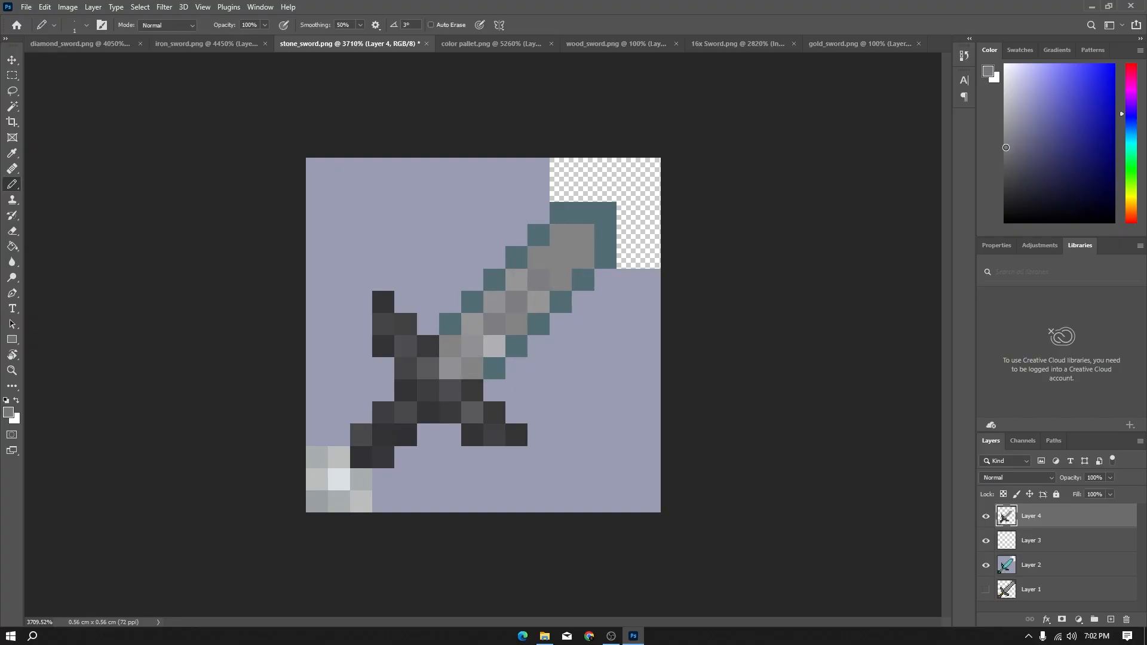
Shade three pixels inside the blade's tip with a darker grey.
{"action": "left_click", "coordinate": [1004, 152]}
{"action": "left_click", "coordinate": [560, 257]}
{"action": "left_click", "coordinate": [560, 235]}
{"action": "left_click", "coordinate": [582, 235]}
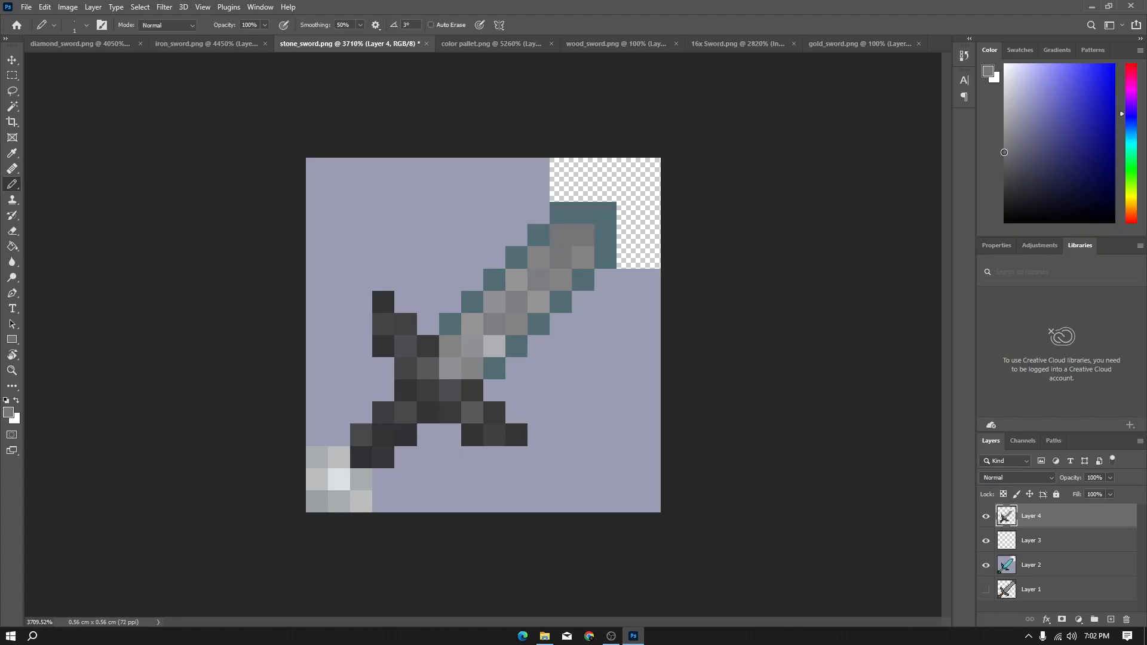
Paint dark grey accent pixels at the inner tip, at the blade's base and along the lower blade.
{"action": "left_click", "coordinate": [1005, 157]}
{"action": "left_click", "coordinate": [560, 235]}
{"action": "left_click", "coordinate": [494, 345]}
{"action": "left_click", "coordinate": [450, 367]}
{"action": "left_click", "coordinate": [472, 324]}
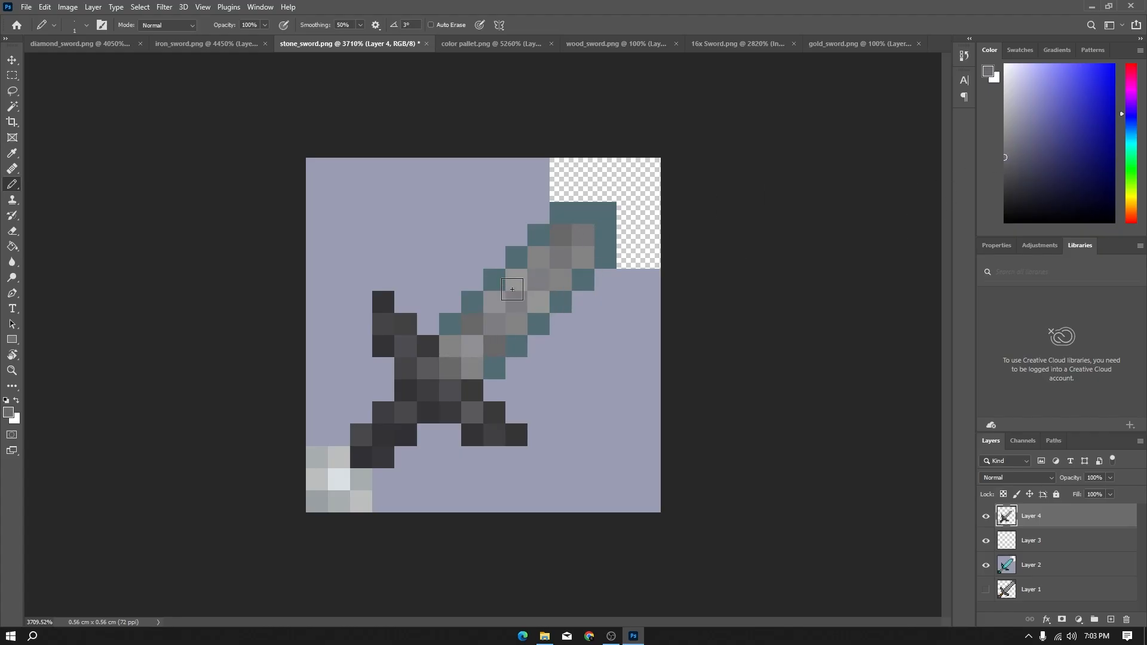
Darken the middle section of the blade's interior with closely matched dark greys.
{"action": "left_click", "coordinate": [512, 290]}
{"action": "left_click", "coordinate": [539, 280]}
{"action": "left_click", "coordinate": [516, 302]}
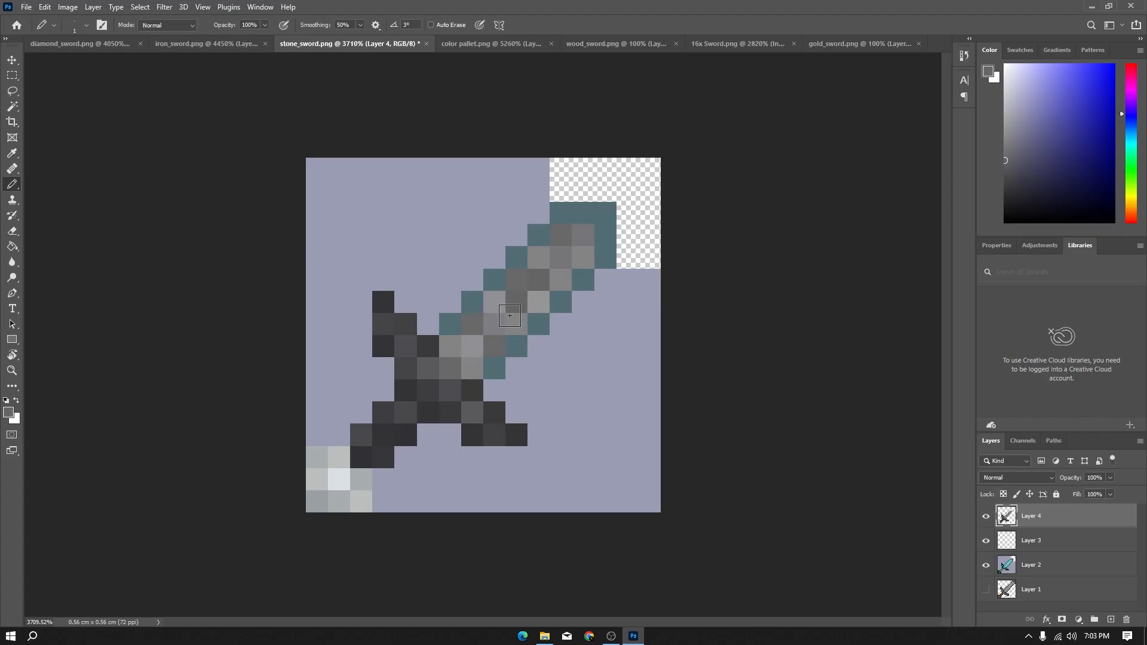
{"action": "left_click", "coordinate": [494, 323]}
{"action": "left_click", "coordinate": [494, 302]}
{"action": "left_click", "coordinate": [538, 302]}
{"action": "left_click", "coordinate": [561, 280]}
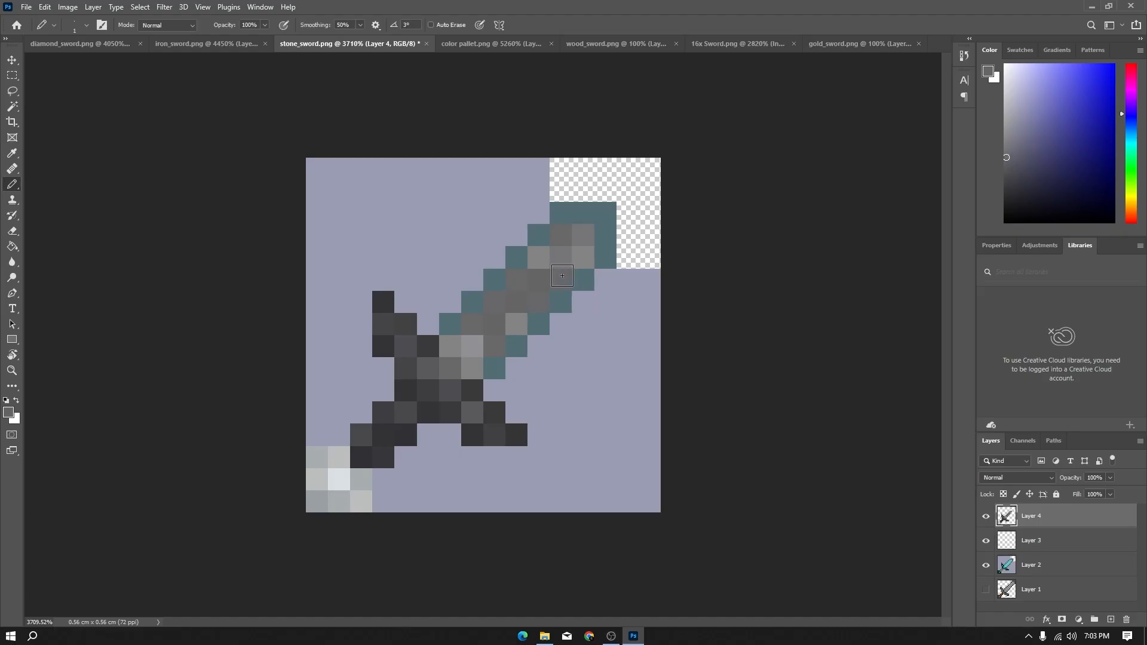
Darken the remaining light pixels inside the blade near the tip and beside the guard.
{"action": "left_click", "coordinate": [538, 258]}
{"action": "left_click", "coordinate": [582, 257]}
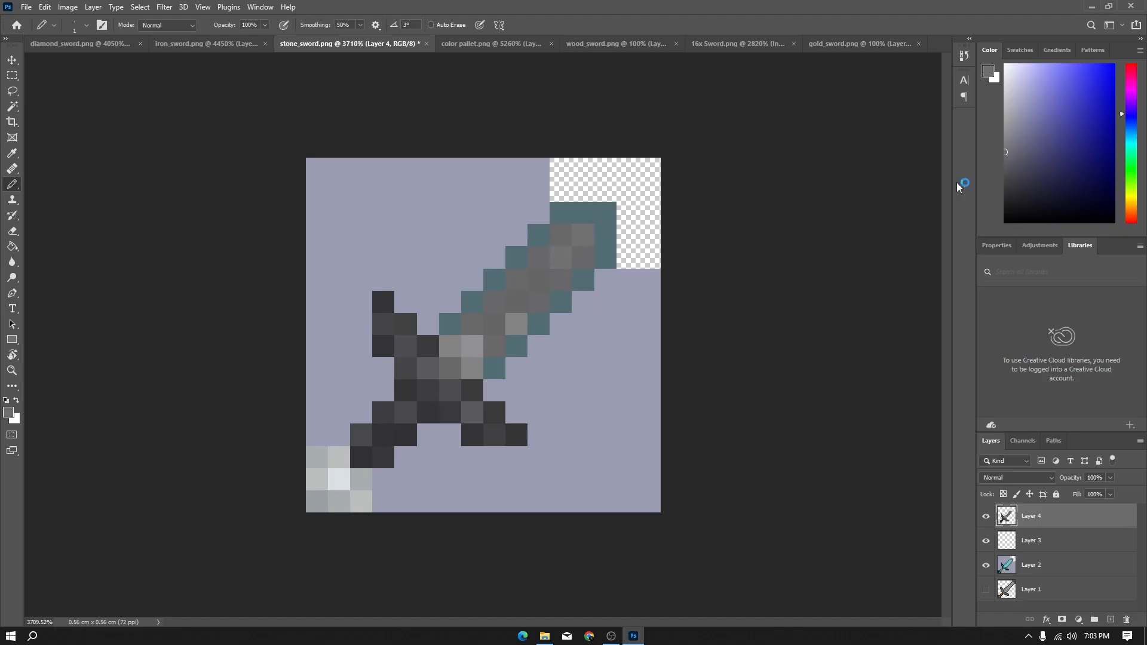
{"action": "left_click", "coordinate": [472, 346]}
{"action": "left_click", "coordinate": [450, 346]}
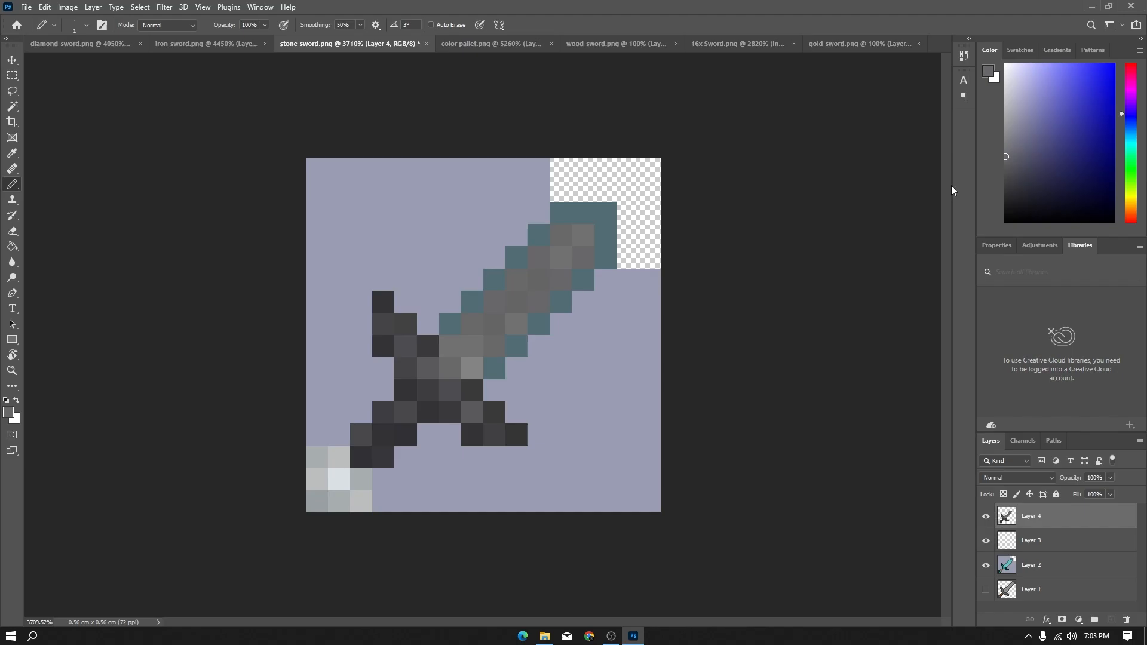
{"action": "left_click", "coordinate": [472, 369]}
Outline the blade's upper edge and tip in a lighter grey, undoing the stray pixel outside the sword.
{"action": "left_click", "coordinate": [1005, 146]}
{"action": "left_click", "coordinate": [450, 346]}
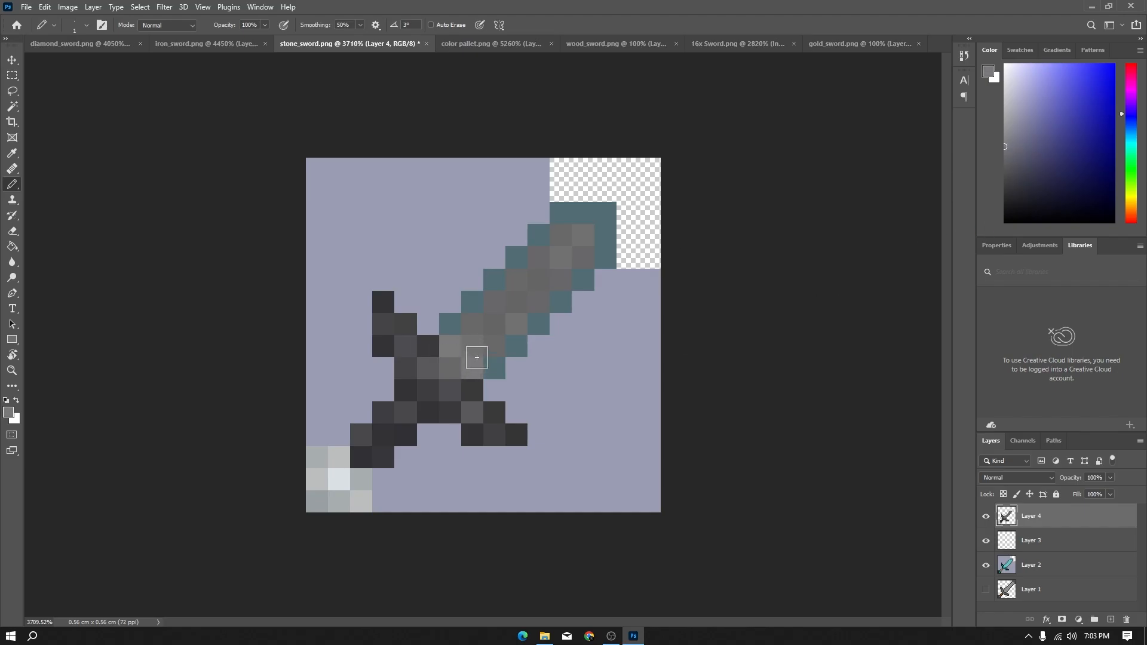
{"action": "mouse_move", "coordinate": [450, 325]}
{"action": "left_mouse_down"}
{"action": "mouse_move", "coordinate": [532, 233]}
{"action": "mouse_move", "coordinate": [614, 215]}
{"action": "mouse_move", "coordinate": [585, 214]}
{"action": "left_mouse_up"}
{"action": "left_click", "coordinate": [604, 239], "text": "ctrl"}
{"action": "left_click", "coordinate": [604, 242]}
{"action": "left_click", "coordinate": [604, 263]}
{"action": "left_click", "coordinate": [599, 279]}
{"action": "key", "text": "ctrl+z"}
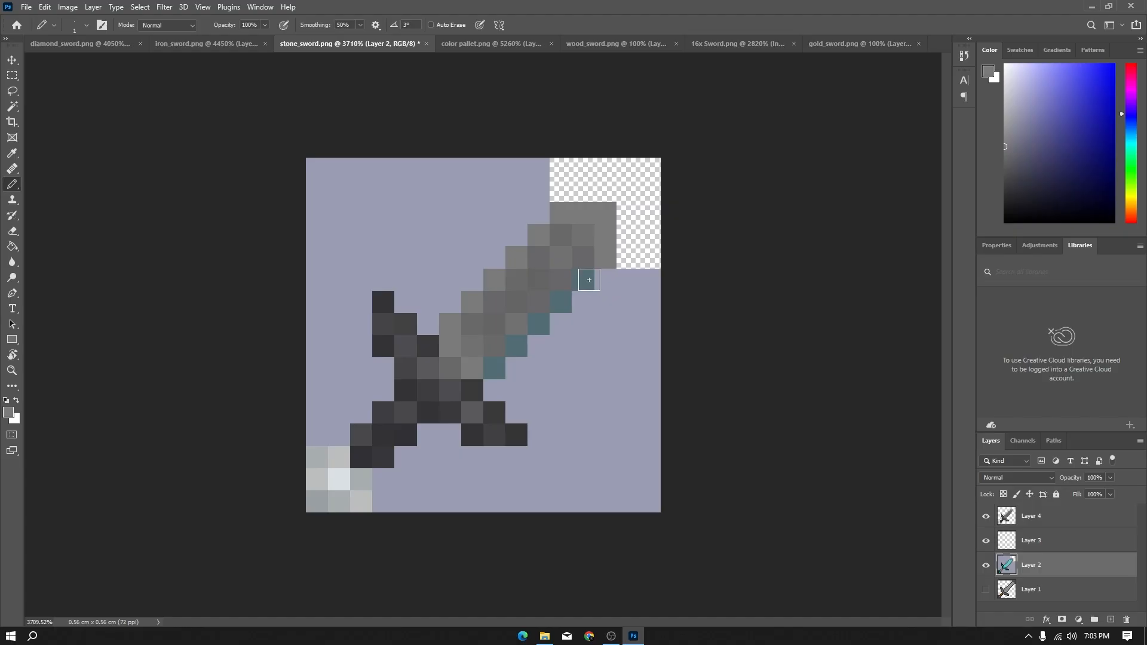
Return to Layer 4 and cover the teal lower edge of the blade with the same lighter grey outline.
{"action": "left_click", "coordinate": [1046, 526]}
{"action": "mouse_move", "coordinate": [583, 280]}
{"action": "left_mouse_down"}
{"action": "mouse_move", "coordinate": [530, 361]}
{"action": "mouse_move", "coordinate": [539, 330]}
{"action": "mouse_move", "coordinate": [516, 349]}
{"action": "left_mouse_up"}
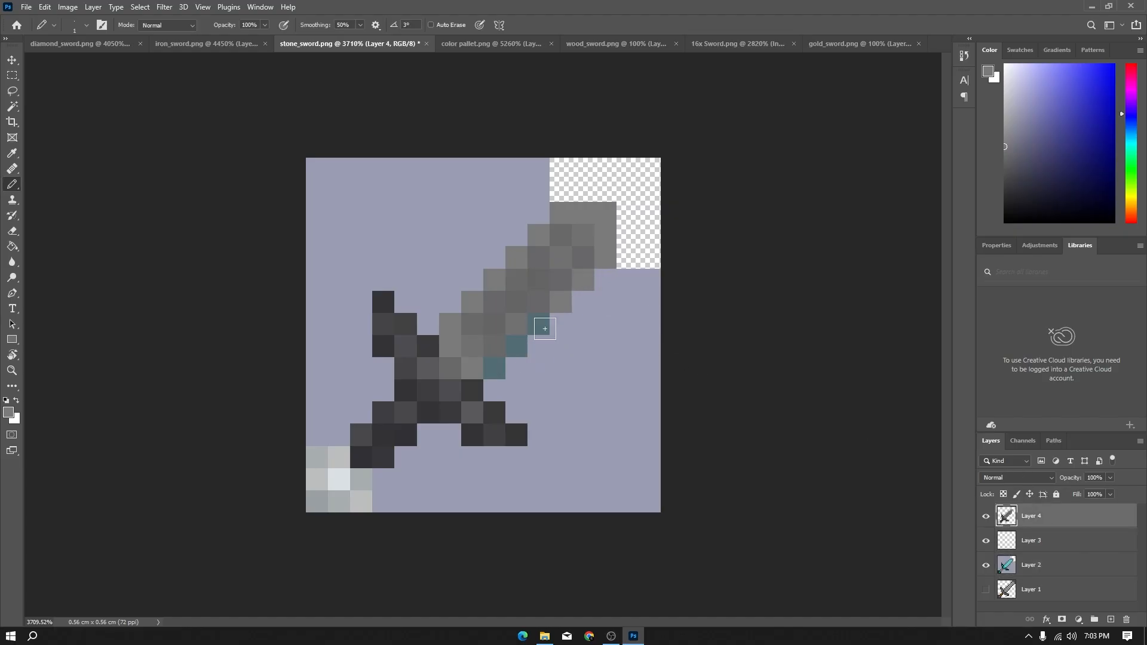
{"action": "left_click", "coordinate": [516, 368]}
{"action": "key", "text": "ctrl+z"}
{"action": "left_click", "coordinate": [494, 368]}
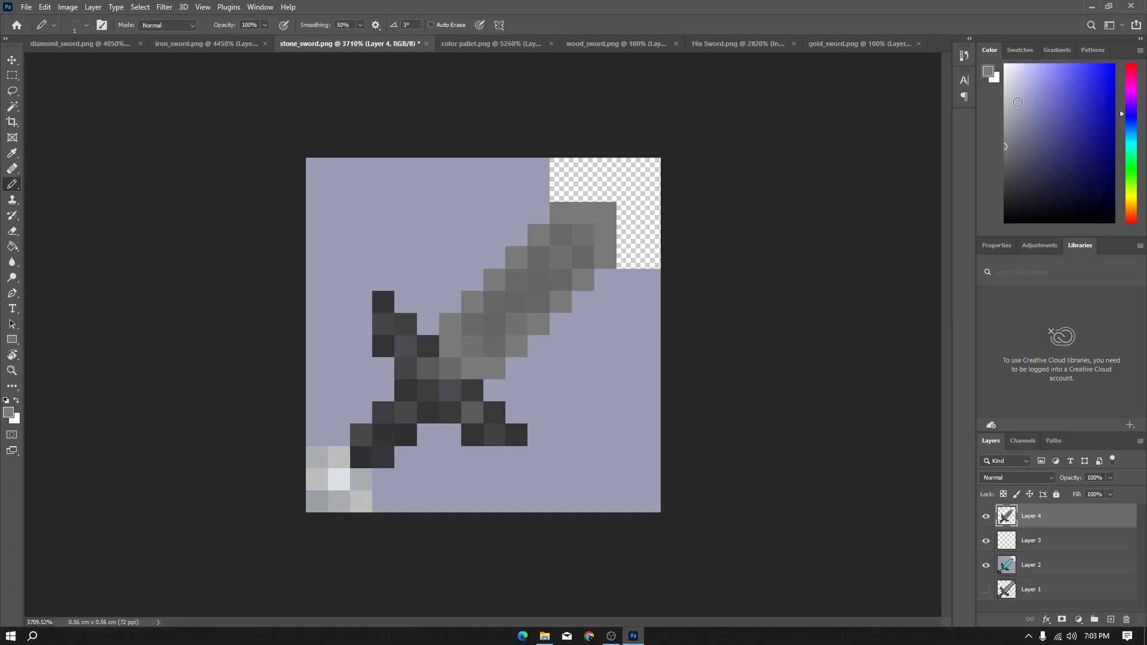
Repaint the blade's entire outline in a darker grey close to its interior shade.
{"action": "left_click", "coordinate": [1005, 160]}
{"action": "mouse_move", "coordinate": [456, 323]}
{"action": "left_mouse_down"}
{"action": "mouse_move", "coordinate": [515, 258]}
{"action": "mouse_move", "coordinate": [596, 213]}
{"action": "mouse_move", "coordinate": [590, 276]}
{"action": "mouse_move", "coordinate": [532, 340]}
{"action": "mouse_move", "coordinate": [495, 359]}
{"action": "mouse_move", "coordinate": [436, 341]}
{"action": "left_mouse_up"}
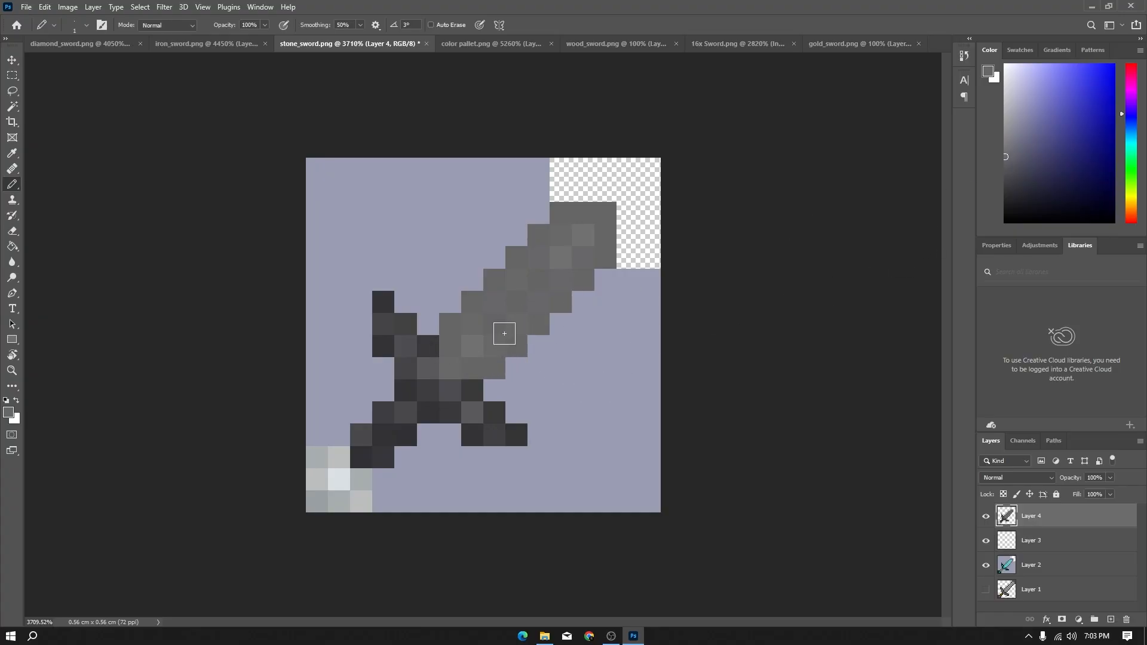
{"action": "left_click", "coordinate": [474, 352]}
{"action": "left_click", "coordinate": [590, 237]}
Add slightly lighter grey highlight pixels inside the tip and the lower blade, undoing the extra mid-blade pixel.
{"action": "left_click", "coordinate": [1006, 152]}
{"action": "left_click", "coordinate": [572, 236]}
{"action": "left_click", "coordinate": [472, 347]}
{"action": "left_click", "coordinate": [522, 332]}
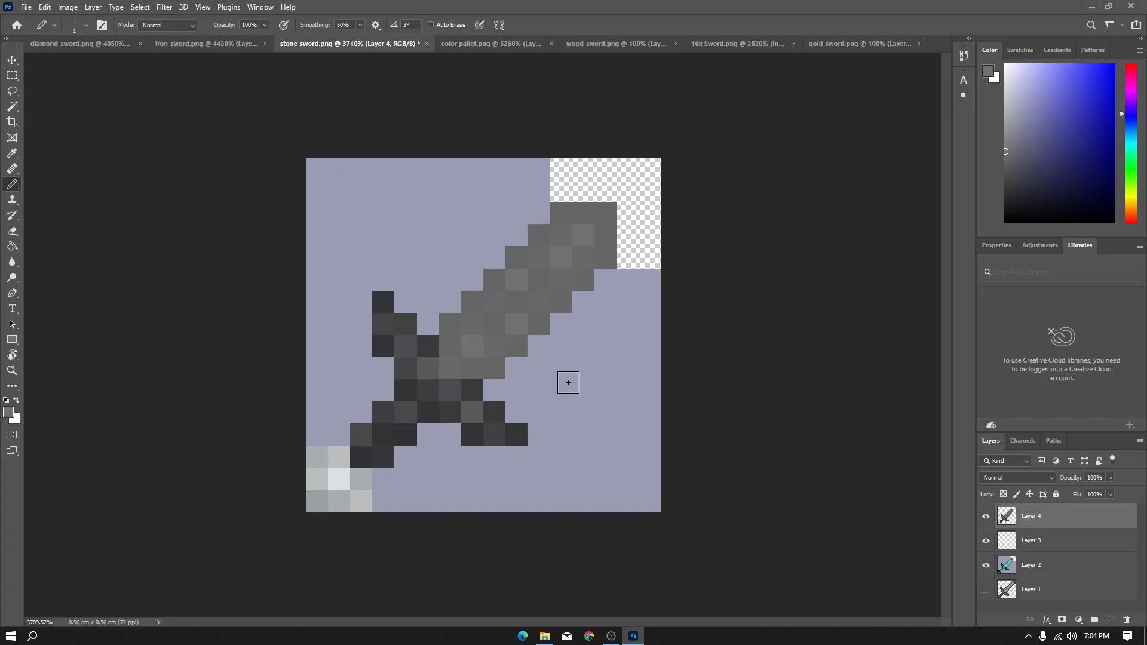
{"action": "left_click", "coordinate": [536, 299]}
{"action": "key", "text": "ctrl+z"}
Recolour the whole 3 x 3 pommel in subtly varied stone greys, starting from the highlight grey sampled from the blade.
{"action": "key", "text": "i"}
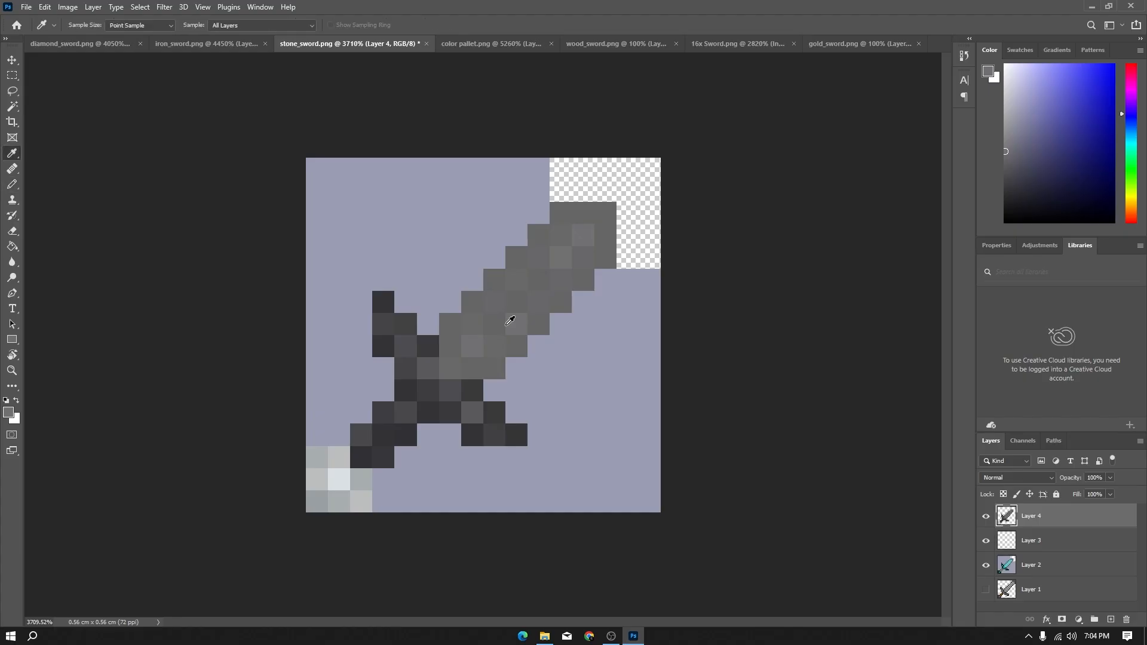
{"action": "key", "text": "b"}
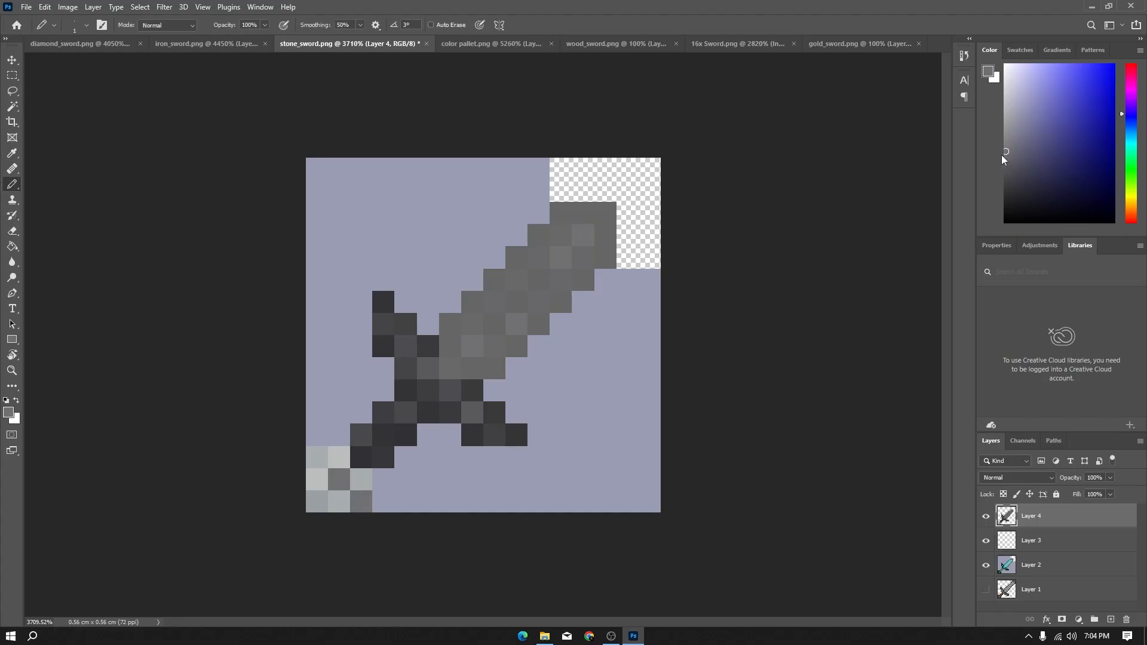
{"action": "left_click", "coordinate": [361, 479]}
{"action": "left_click", "coordinate": [317, 457]}
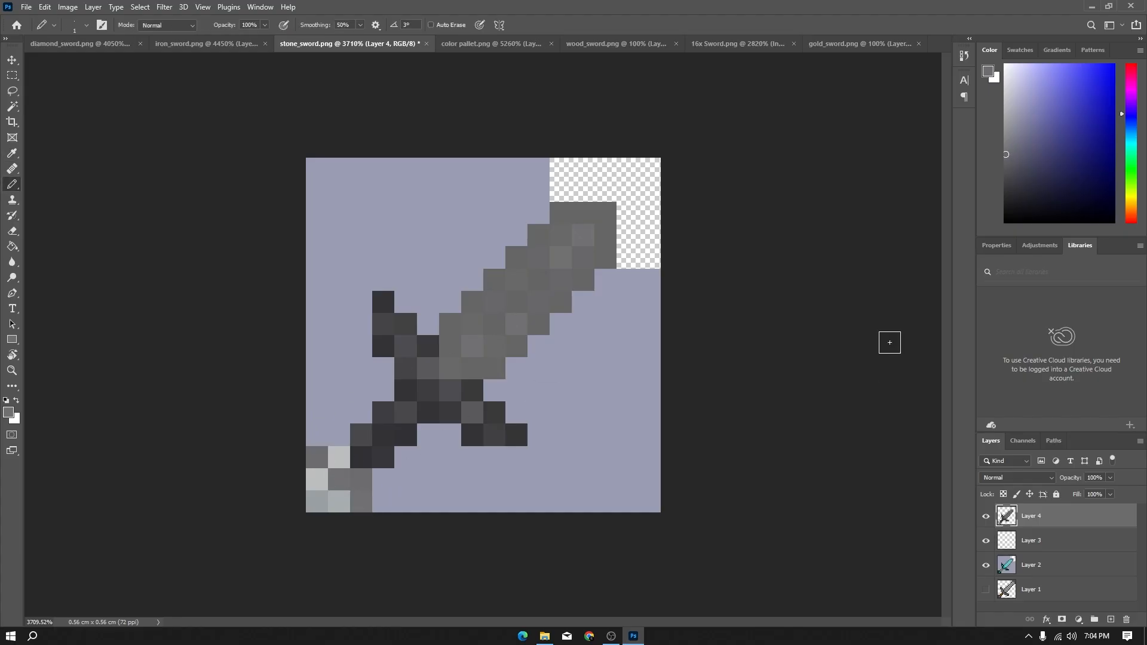
{"action": "left_click", "coordinate": [317, 501]}
{"action": "left_click", "coordinate": [339, 457]}
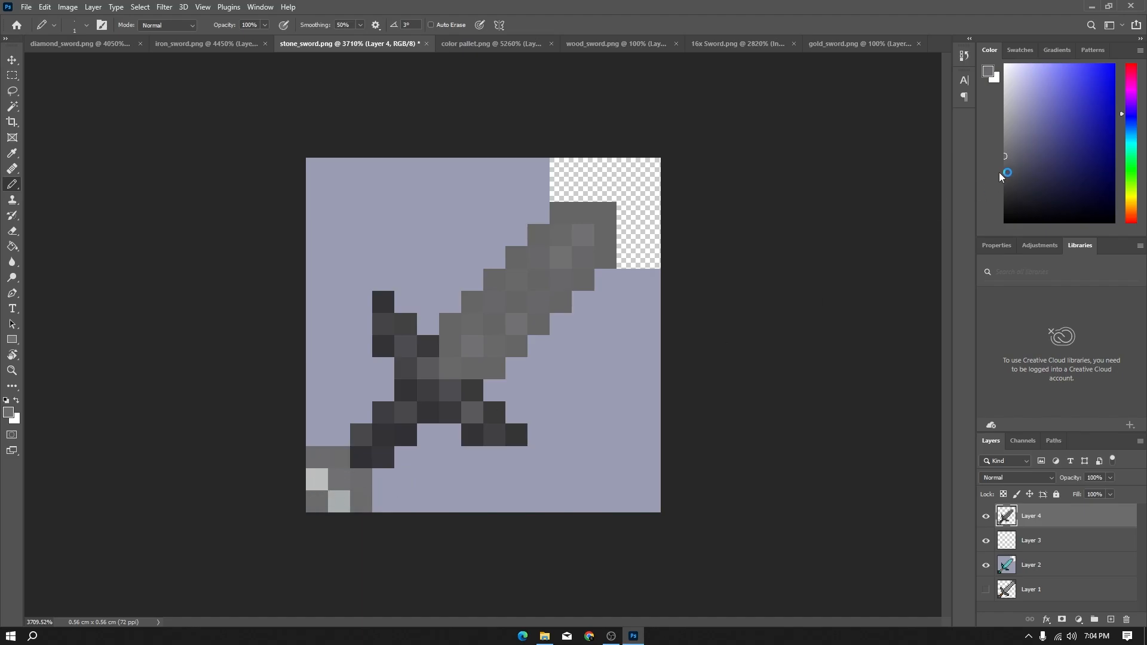
{"action": "left_click", "coordinate": [317, 479]}
{"action": "left_click", "coordinate": [339, 501]}
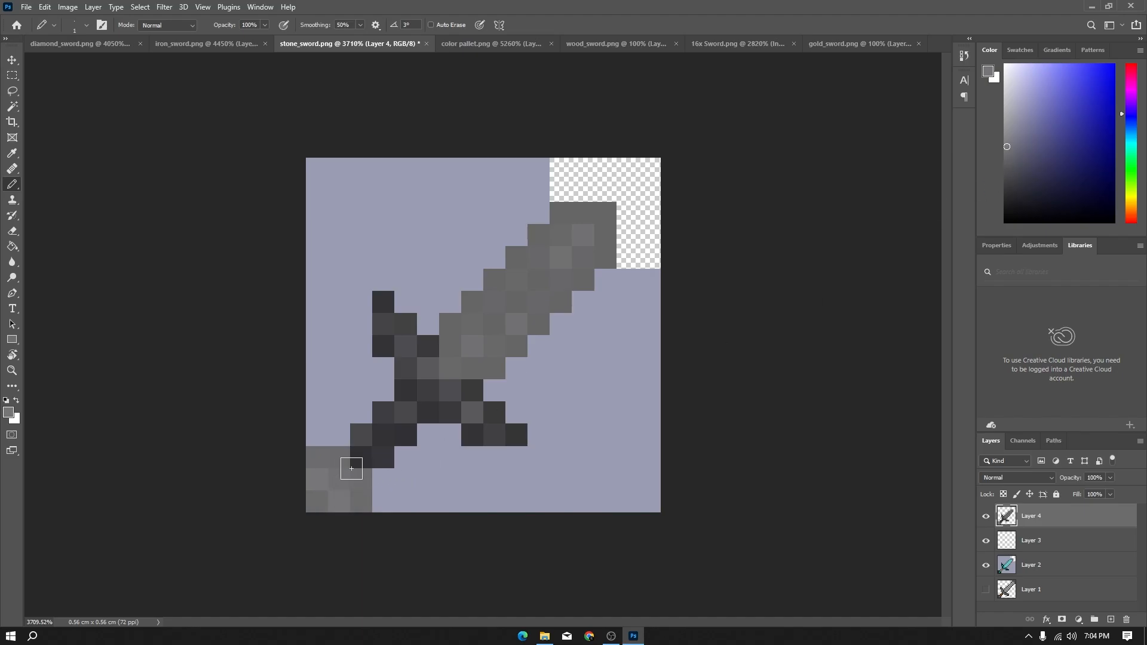
{"action": "left_click", "coordinate": [1005, 149]}
Hide Layers 2 and 3 and export the sword as a 16 x 16 PNG, replacing stone_sword.png in the items folder.
{"action": "left_click", "coordinate": [986, 565]}
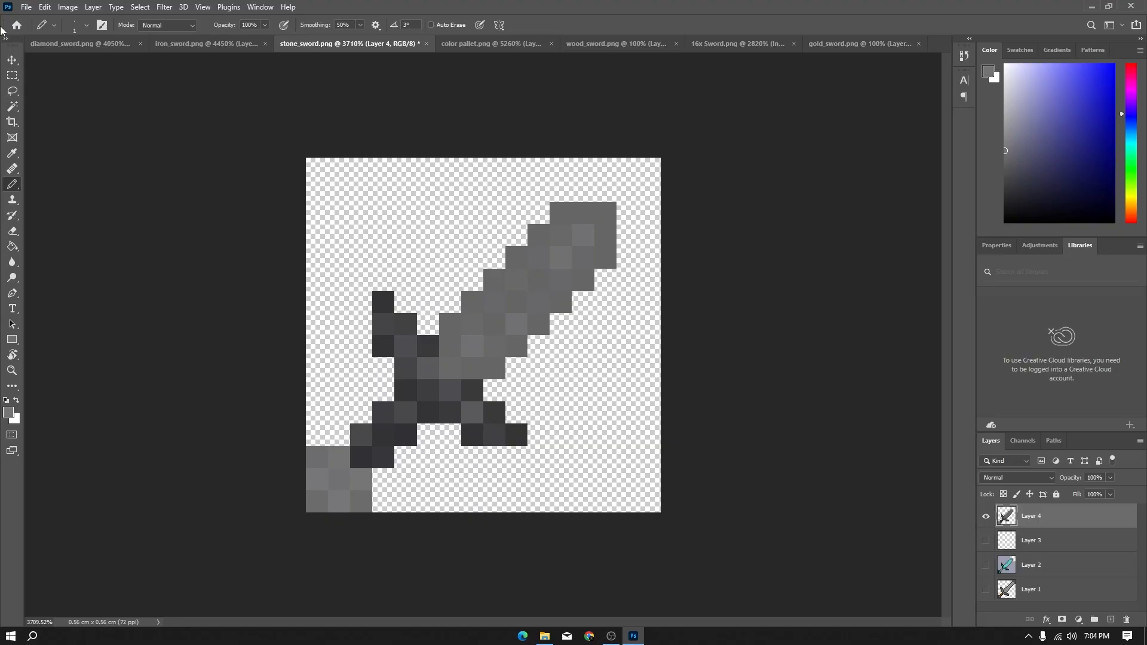
{"action": "left_click", "coordinate": [26, 7]}
{"action": "left_click", "coordinate": [571, 268]}
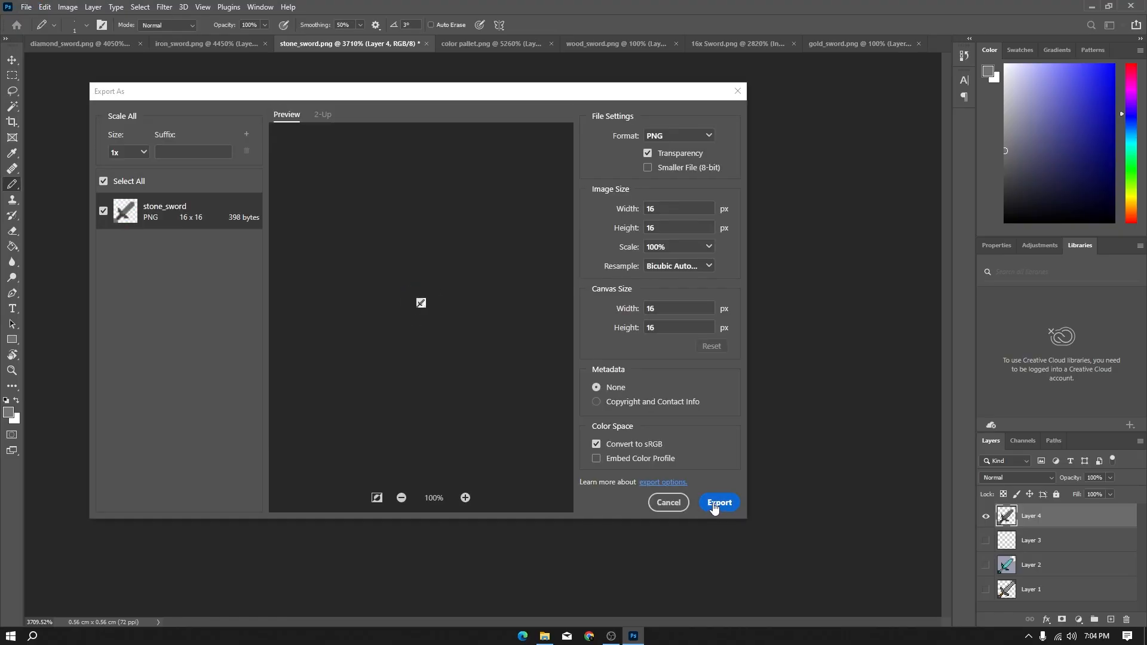
{"action": "left_click", "coordinate": [721, 505]}
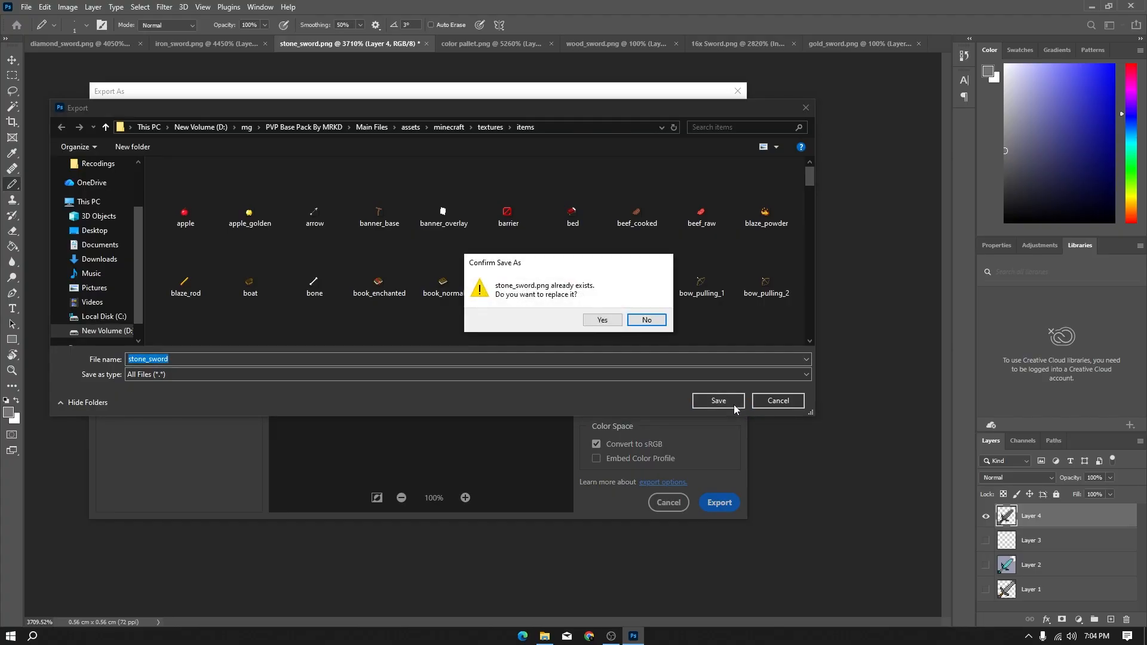
{"action": "left_click", "coordinate": [597, 321]}
Place the wood_sword.png document ahead of color pallet.png and bring the wooden sword up for editing.
{"action": "left_click_drag", "start_coordinate": [597, 44], "coordinate": [459, 45]}
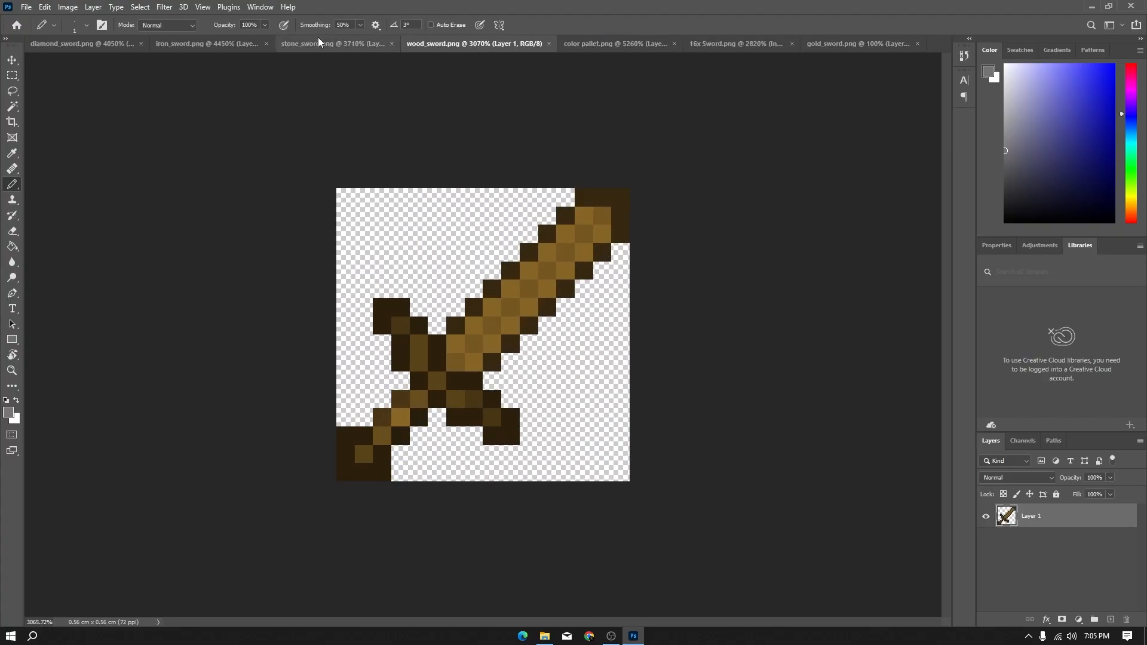
Copy the hidden sword reference layer from stone_sword.png into wood_sword.png, hide Layer 1, and bring up iron_sword.png.
{"action": "left_click", "coordinate": [335, 44]}
{"action": "left_click", "coordinate": [470, 47]}
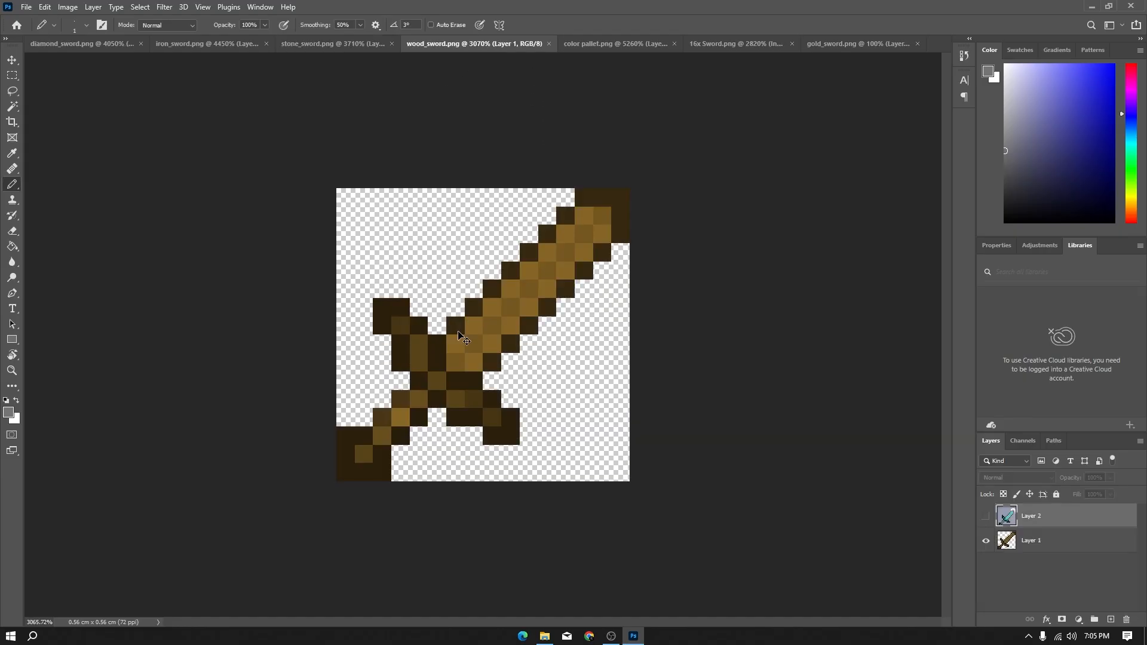
{"action": "key", "text": "v"}
{"action": "mouse_move", "coordinate": [525, 406]}
{"action": "left_mouse_down"}
{"action": "mouse_move", "coordinate": [524, 388]}
{"action": "mouse_move", "coordinate": [507, 388]}
{"action": "left_mouse_up"}
{"action": "left_click", "coordinate": [986, 540]}
{"action": "left_click", "coordinate": [233, 50]}
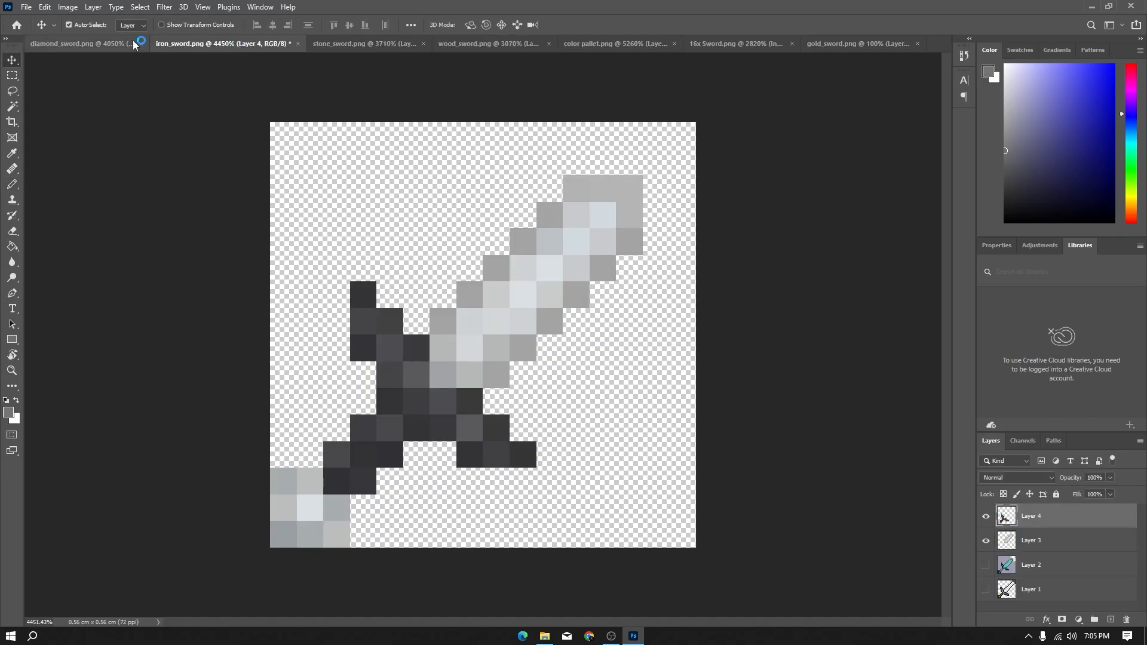
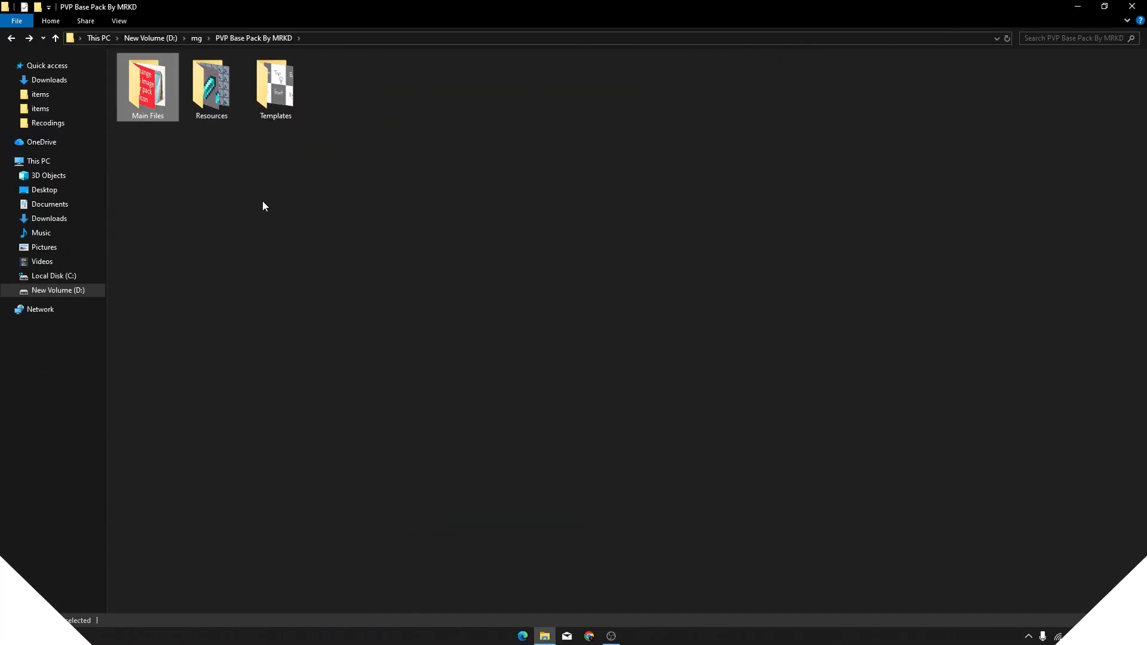
In File Explorer, compress the assets folder and both pack files from Main Files into a ZIP archive named Tutorial.
{"action": "left_click", "coordinate": [263, 202]}
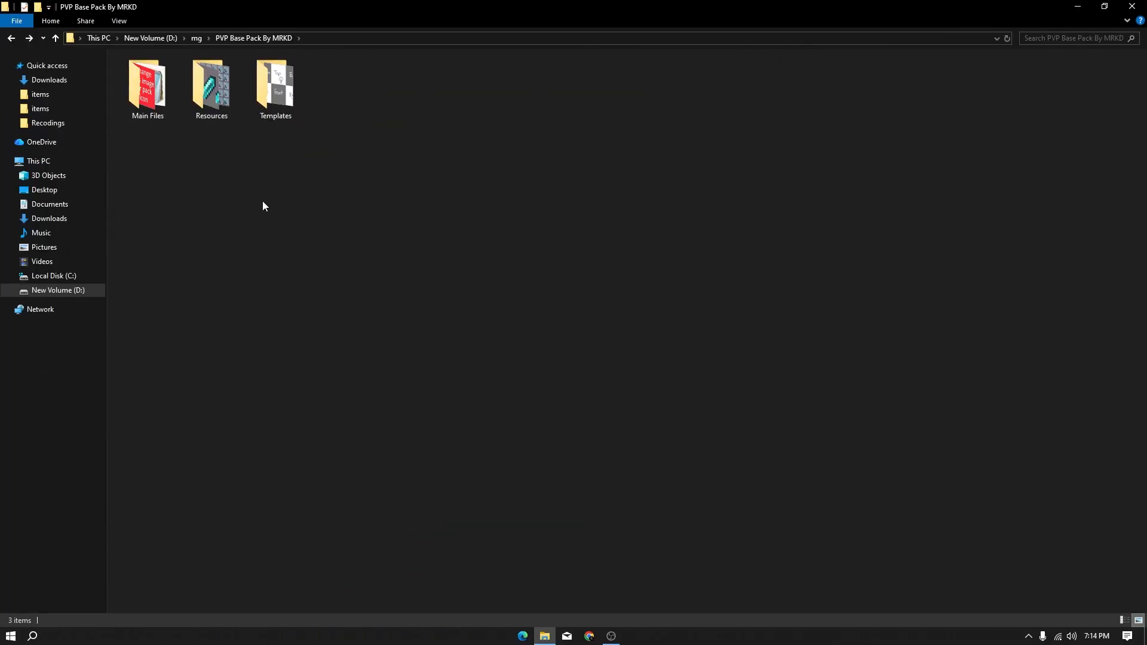
{"action": "double_click", "coordinate": [153, 97]}
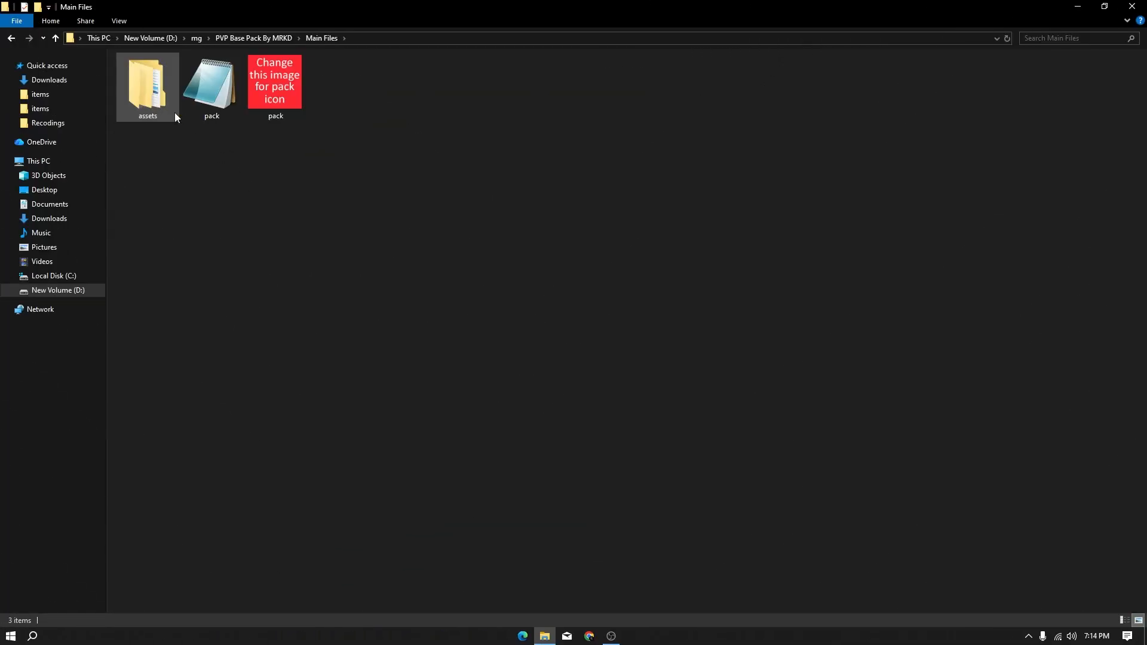
{"action": "left_click_drag", "start_coordinate": [368, 221], "coordinate": [140, 79]}
{"action": "right_click", "coordinate": [148, 79]}
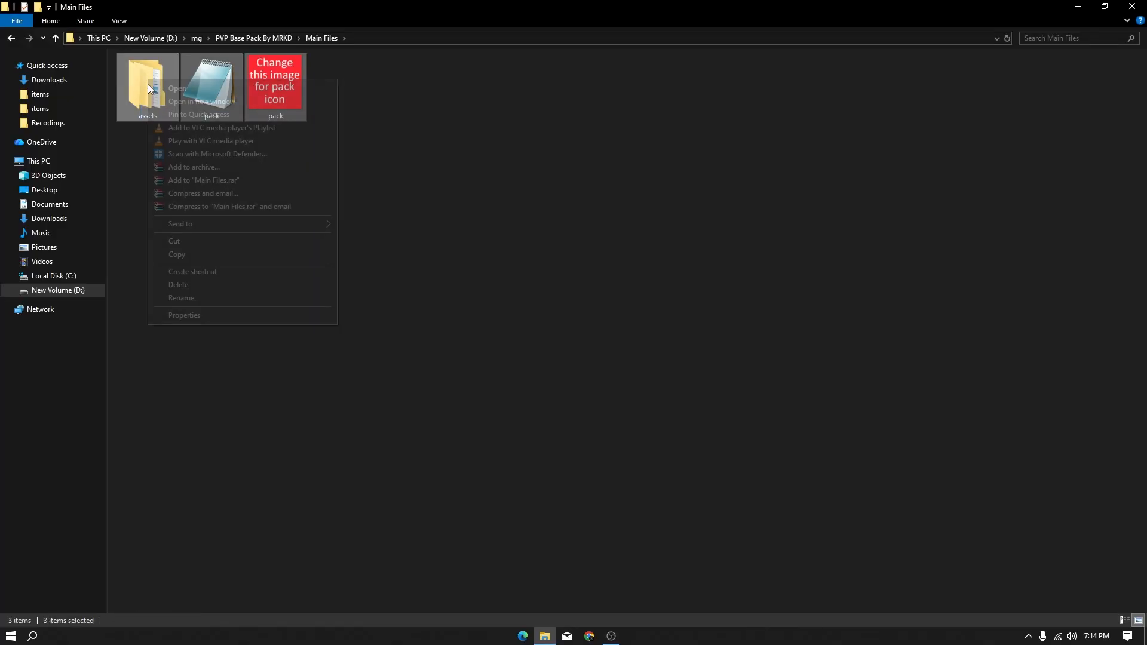
{"action": "left_click", "coordinate": [181, 168]}
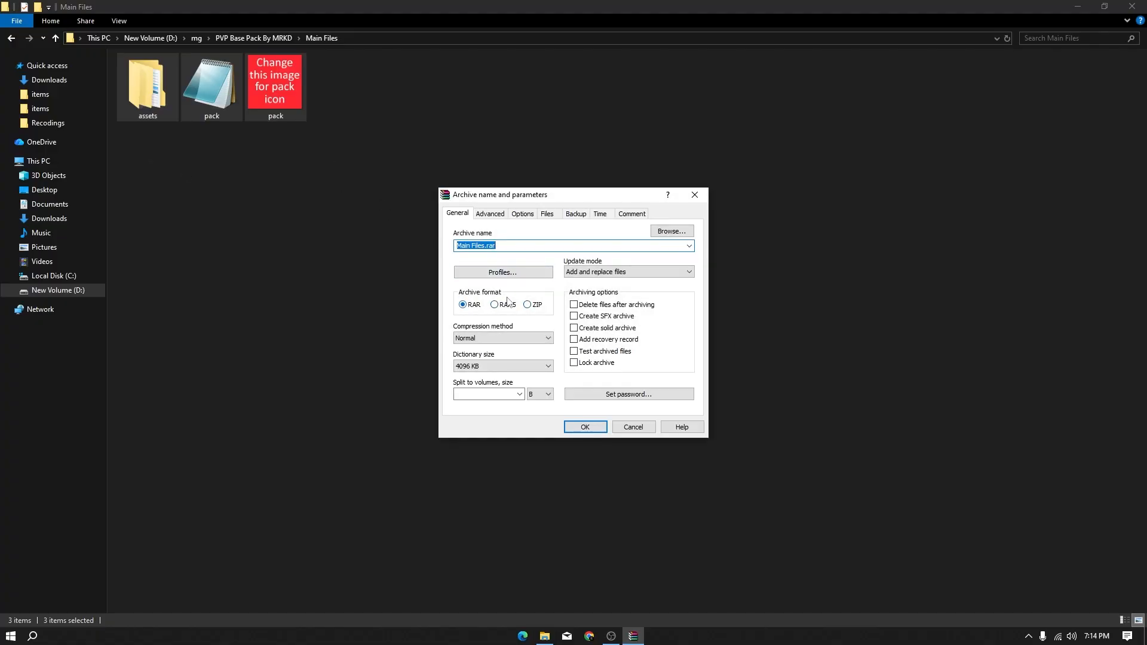
{"action": "left_click", "coordinate": [528, 305]}
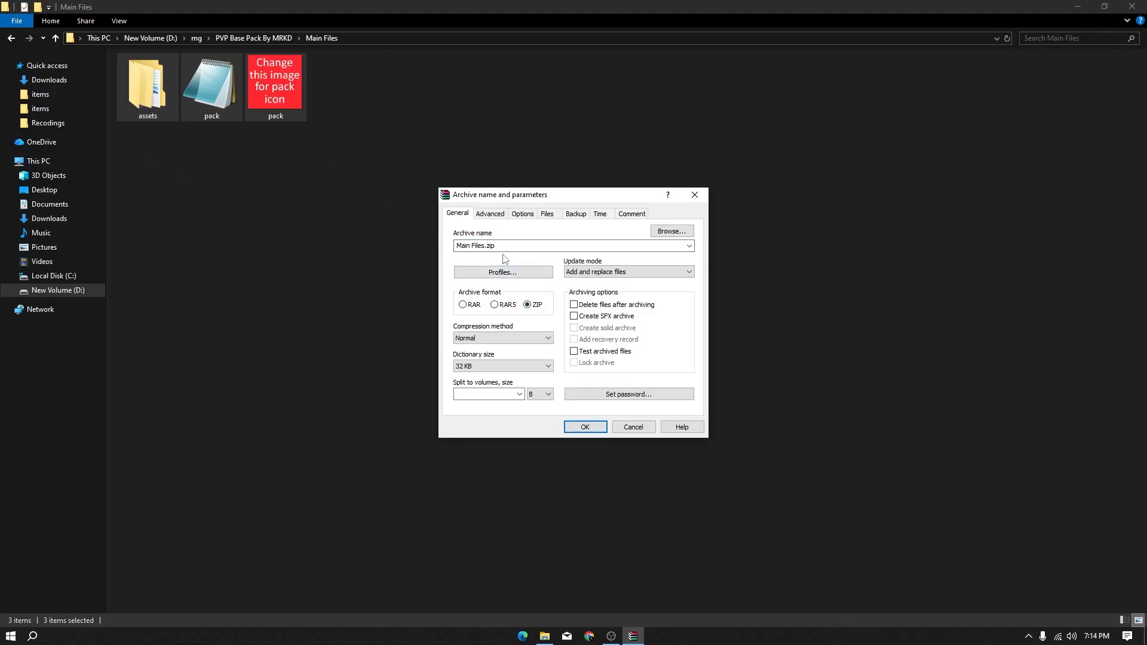
{"action": "left_click_drag", "start_coordinate": [501, 247], "coordinate": [458, 248]}
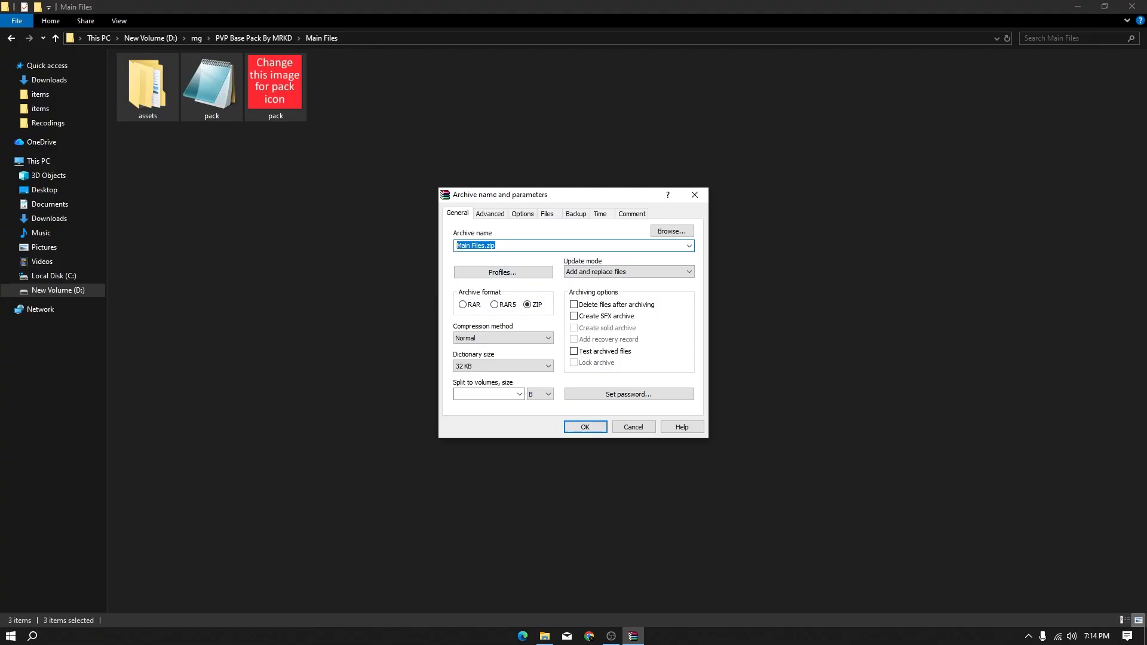
{"action": "type", "text": "Tutorial"}
{"action": "left_click", "coordinate": [580, 428]}
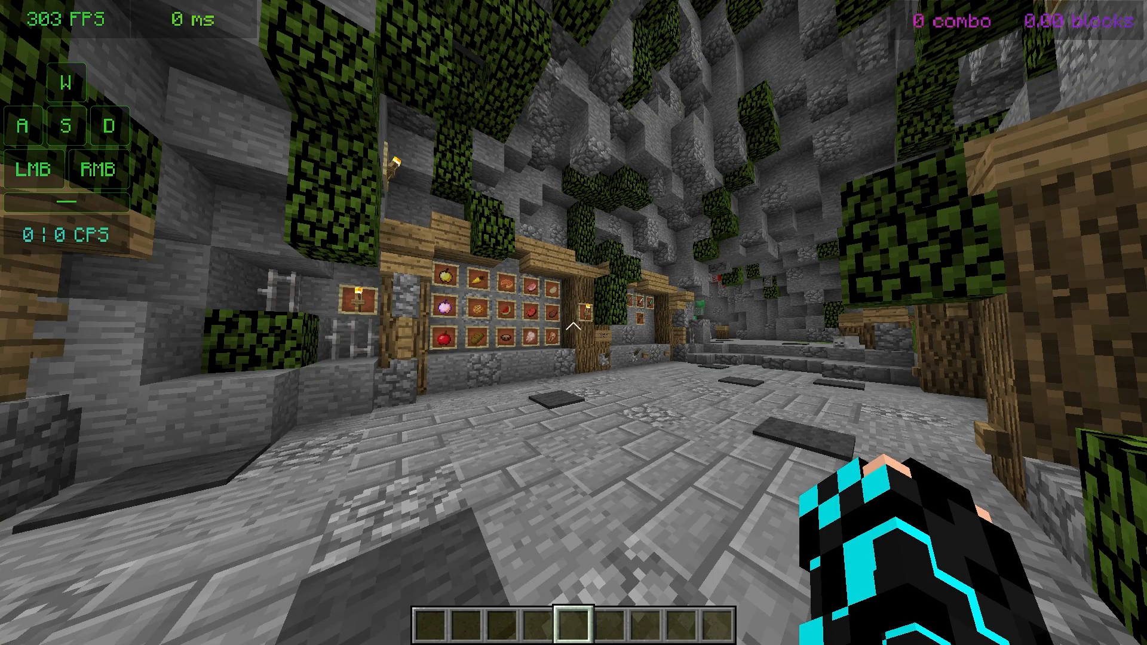
In Minecraft, activate the Tutorial resource pack, apply it and return to the game.
{"action": "key", "text": "Escape"}
{"action": "left_click", "coordinate": [497, 328]}
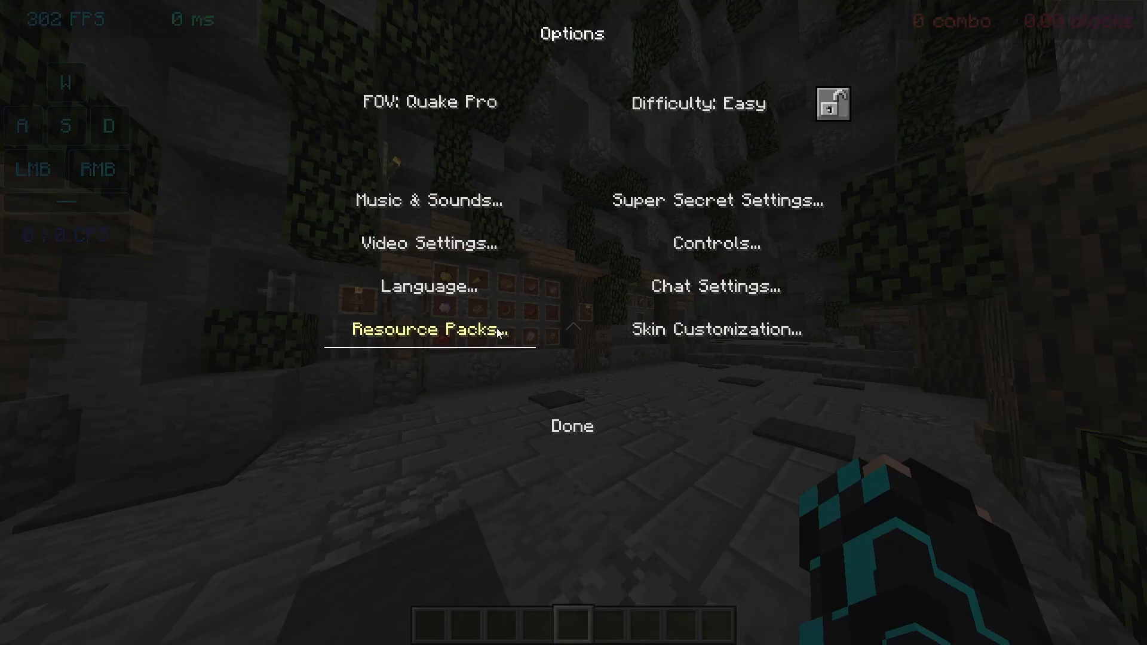
{"action": "left_click", "coordinate": [497, 330]}
{"action": "scroll", "coordinate": [497, 329], "scroll_direction": "down", "scroll_amount": 20}
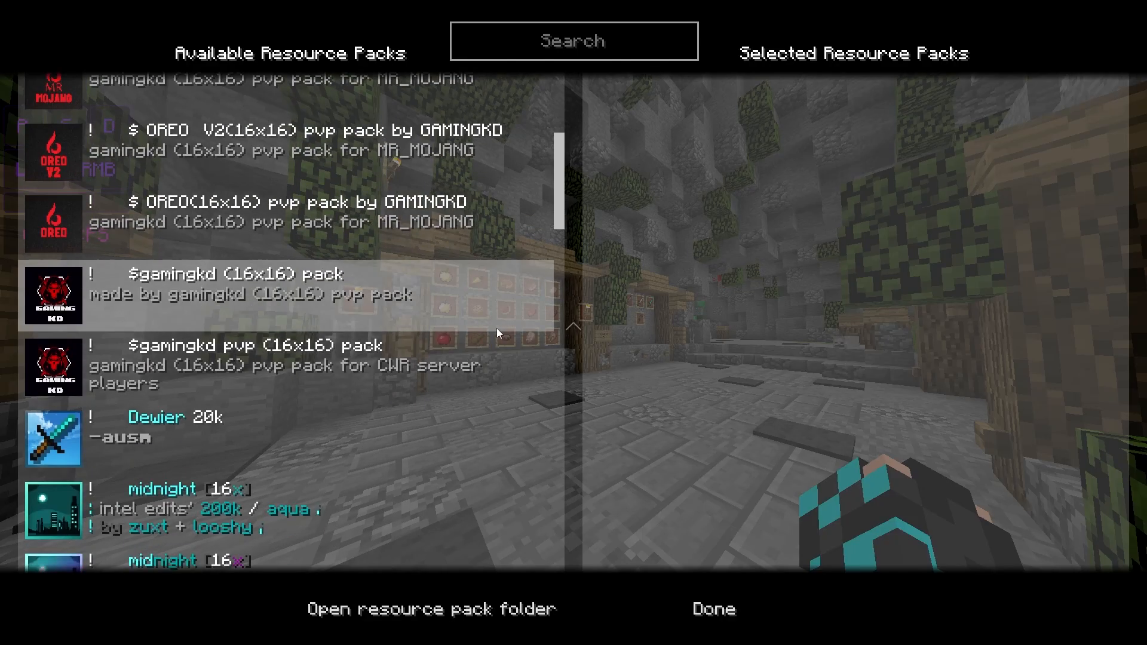
{"action": "scroll", "coordinate": [494, 328], "scroll_direction": "down", "scroll_amount": 20}
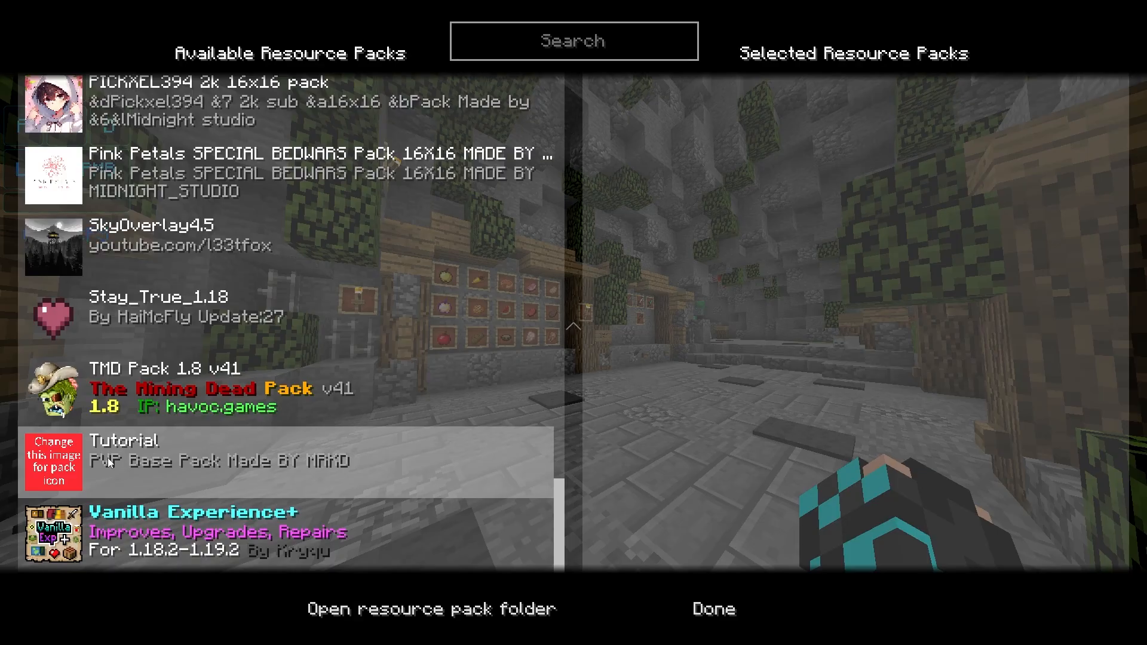
{"action": "left_click", "coordinate": [53, 457]}
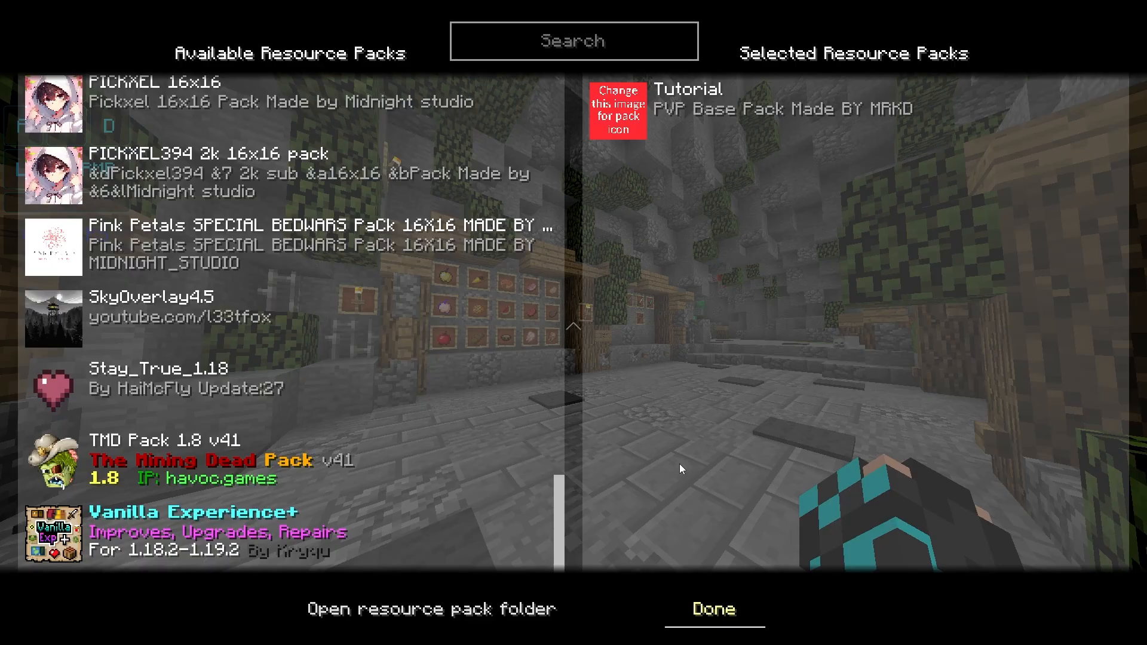
{"action": "key", "text": "Escape"}
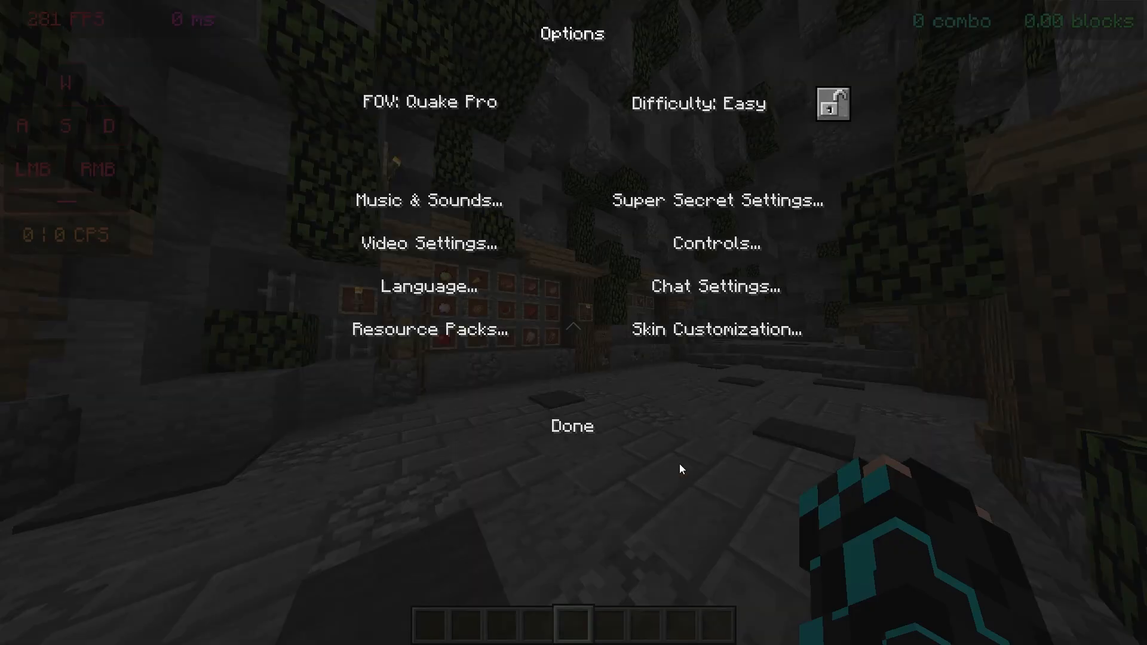
{"action": "left_click", "coordinate": [577, 427]}
{"action": "left_click", "coordinate": [551, 202]}
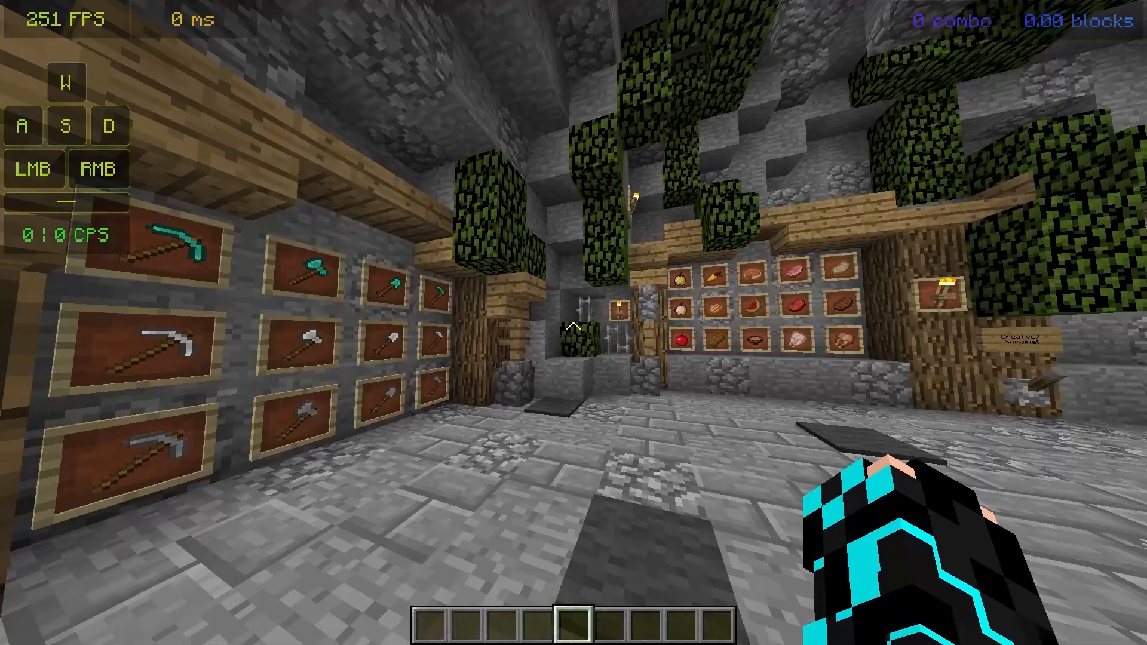
Walk to the wall of framed swords and copy the diamond sword into the hotbar.
{"action": "key", "text": "w"}
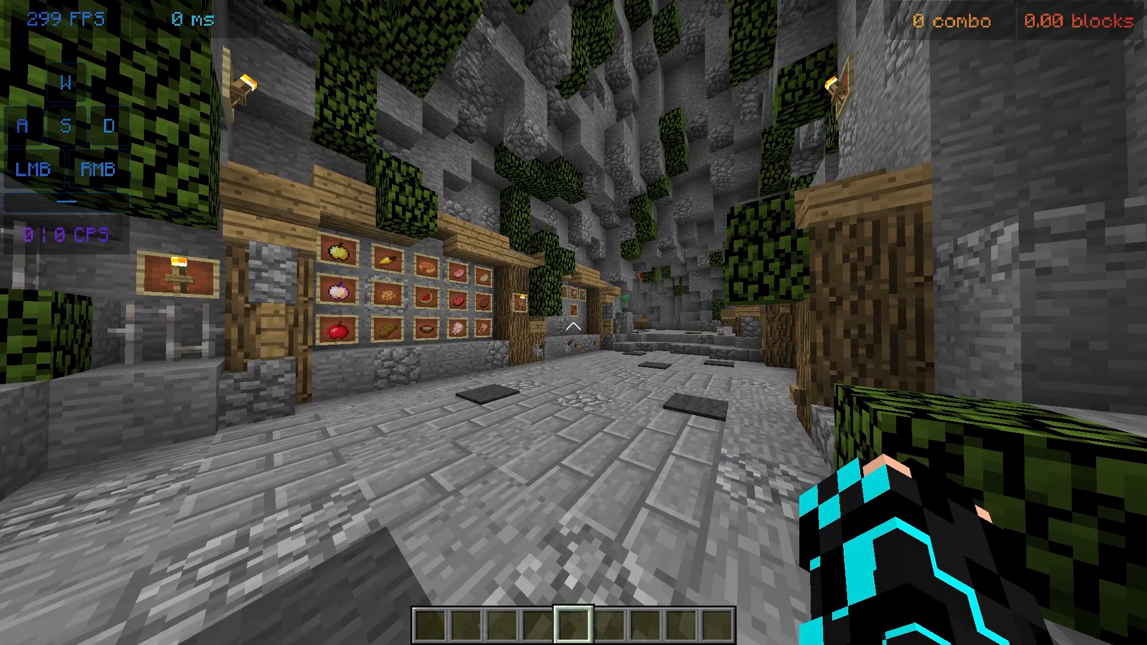
{"action": "key", "text": "w"}
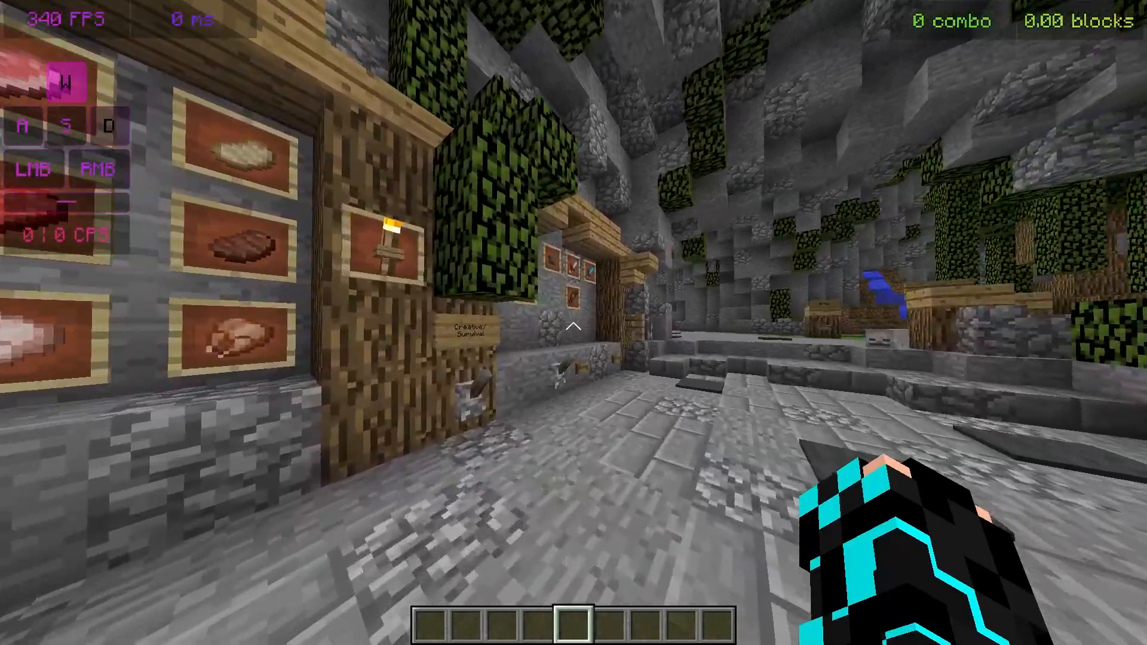
{"action": "key", "text": "d"}
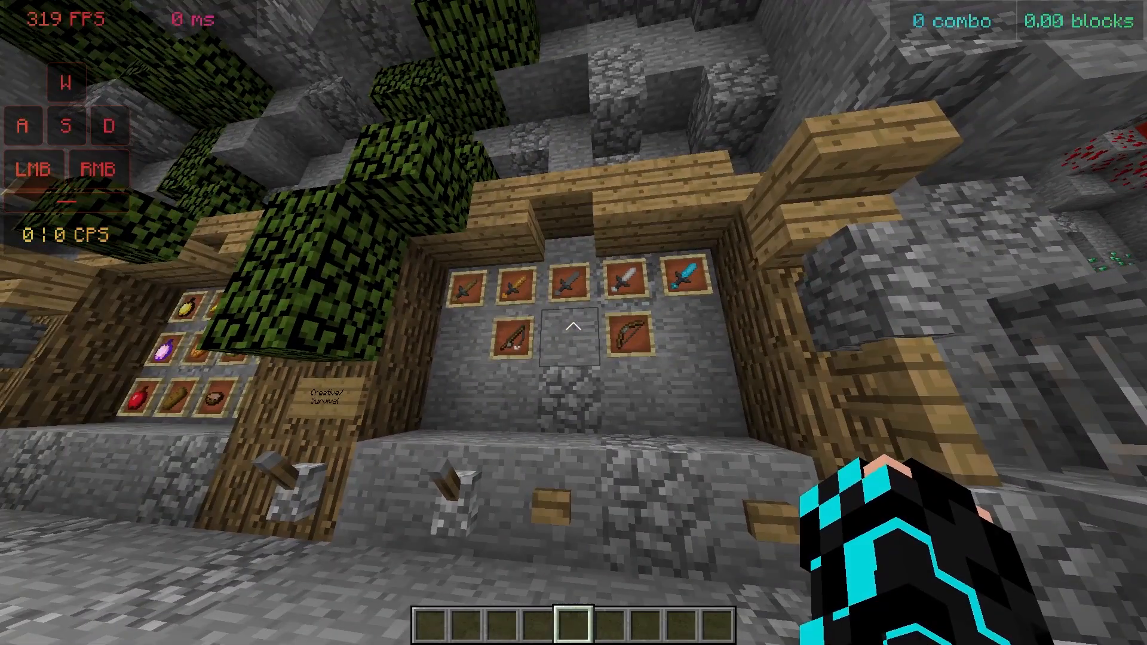
{"action": "key", "text": "d"}
{"action": "key", "text": "w"}
{"action": "middle_click", "coordinate": [574, 323]}
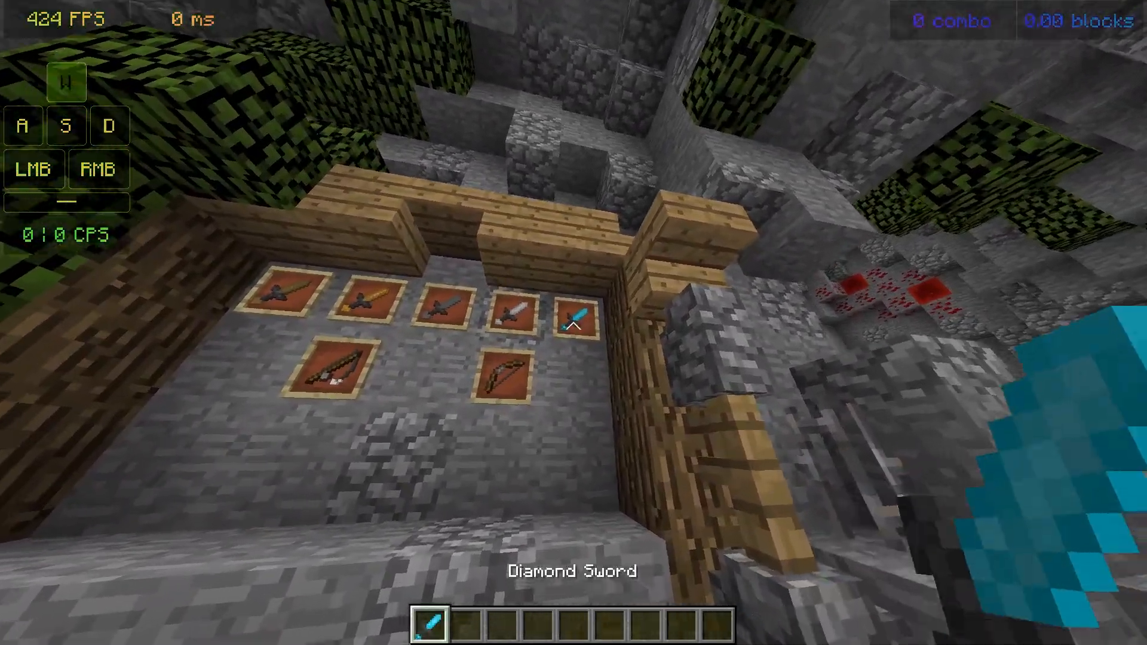
Copy the iron, stone, golden and wooden swords from their item frames into the hotbar.
{"action": "key", "text": "a"}
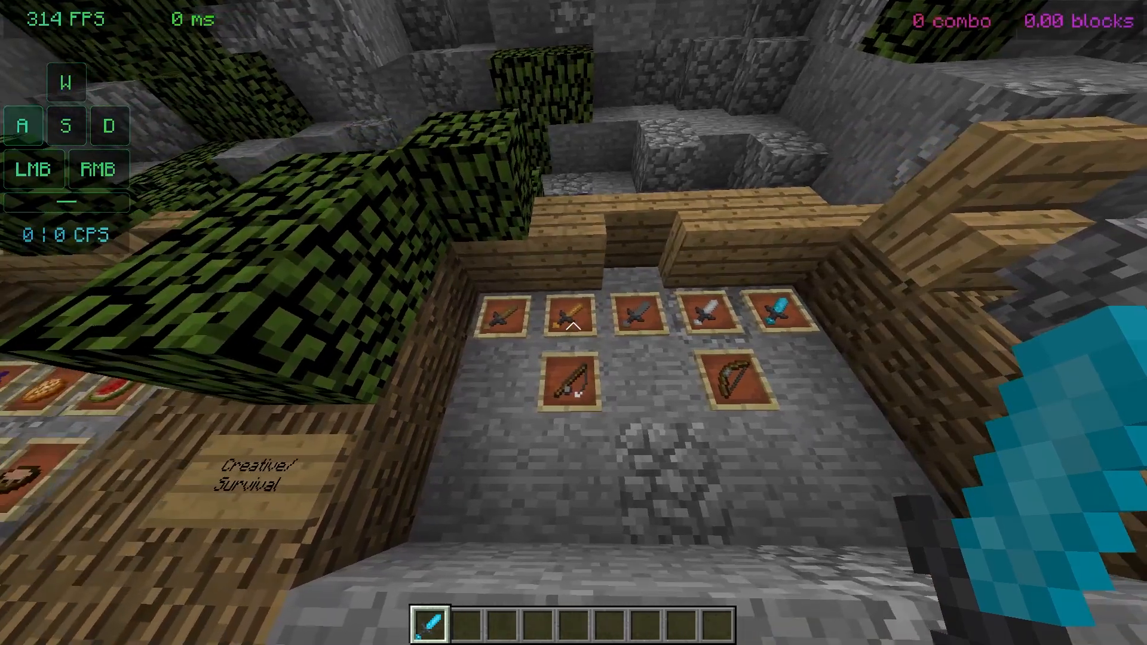
{"action": "key", "text": "2"}
{"action": "key", "text": "d"}
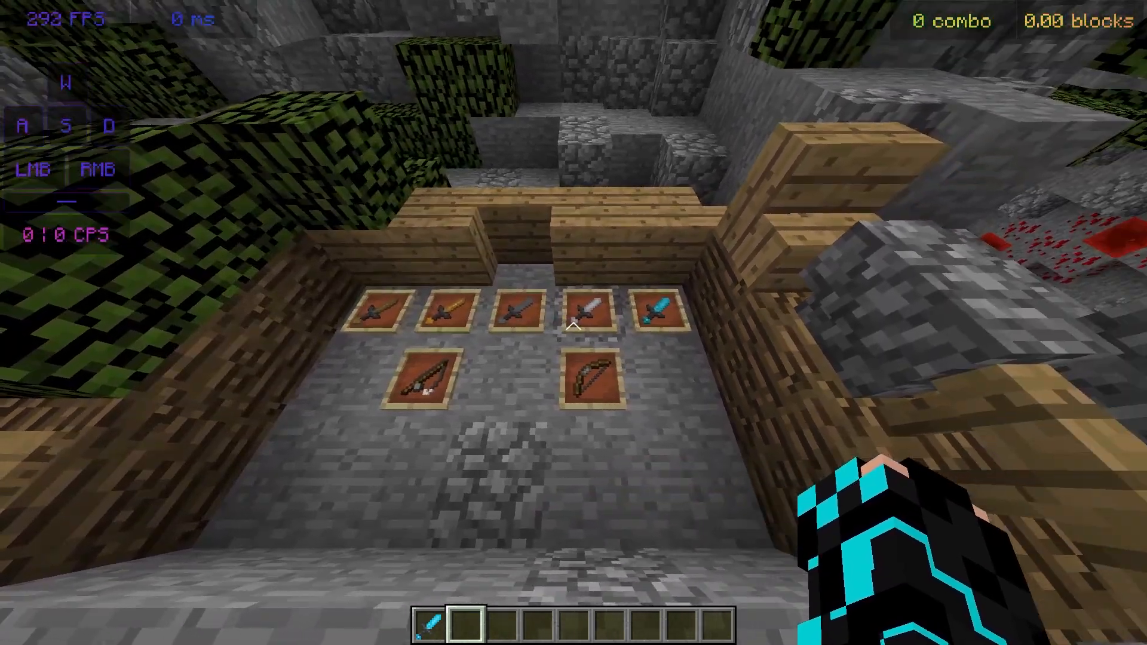
{"action": "middle_click", "coordinate": [574, 323]}
{"action": "middle_click", "coordinate": [574, 323]}
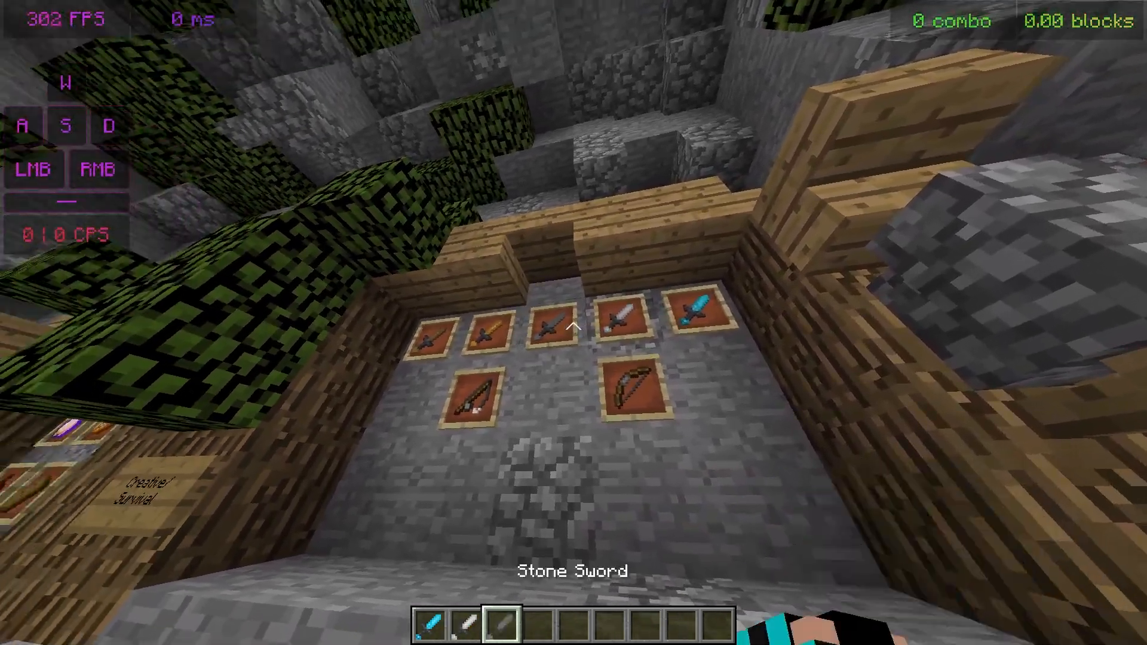
{"action": "middle_click", "coordinate": [574, 323]}
{"action": "middle_click", "coordinate": [575, 324]}
{"action": "middle_click", "coordinate": [574, 323]}
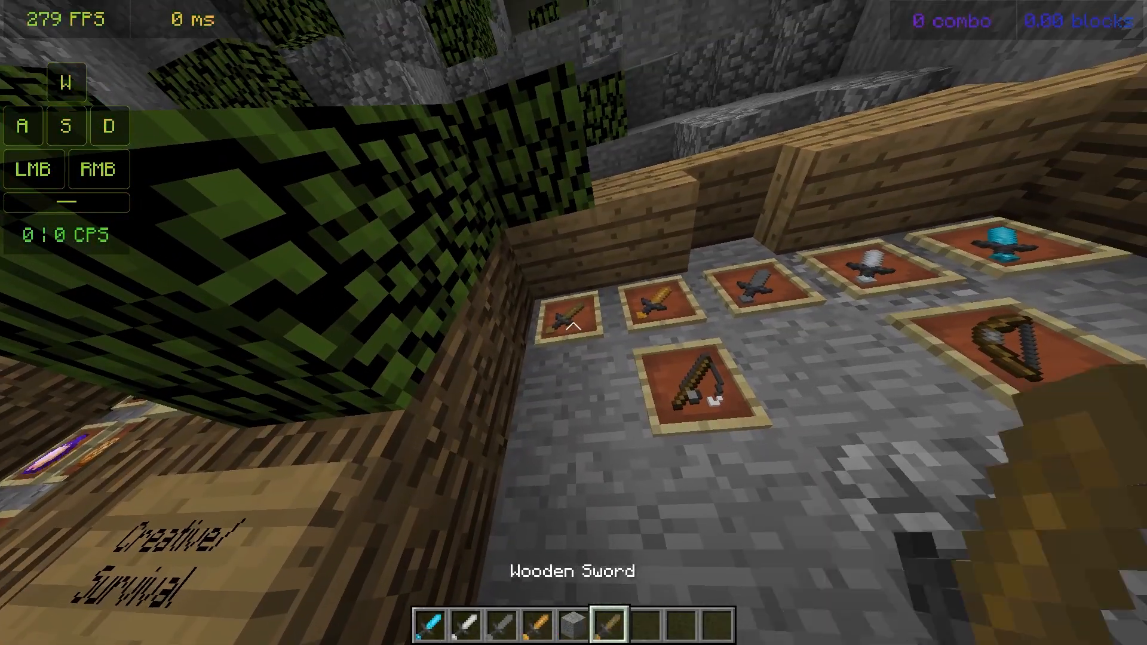
Remove the stray stone block from the hotbar and put the wooden sword in the fifth slot.
{"action": "key", "text": "e"}
{"action": "left_click", "coordinate": [566, 412], "text": "shift"}
{"action": "key", "text": "e"}
{"action": "key", "text": "e"}
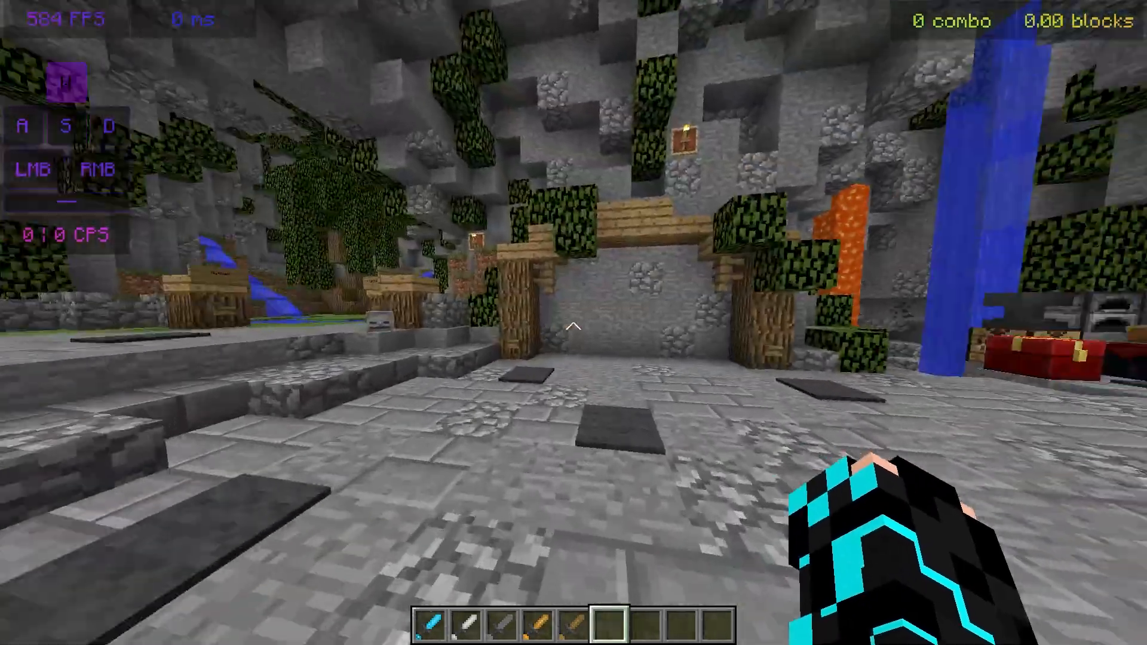
Examine the golden and wooden sword textures in hand while swinging and blocking.
{"action": "scroll", "coordinate": [574, 323], "scroll_direction": "up", "scroll_amount": 2}
{"action": "left_click", "coordinate": [574, 326]}
{"action": "right_click", "coordinate": [574, 327]}
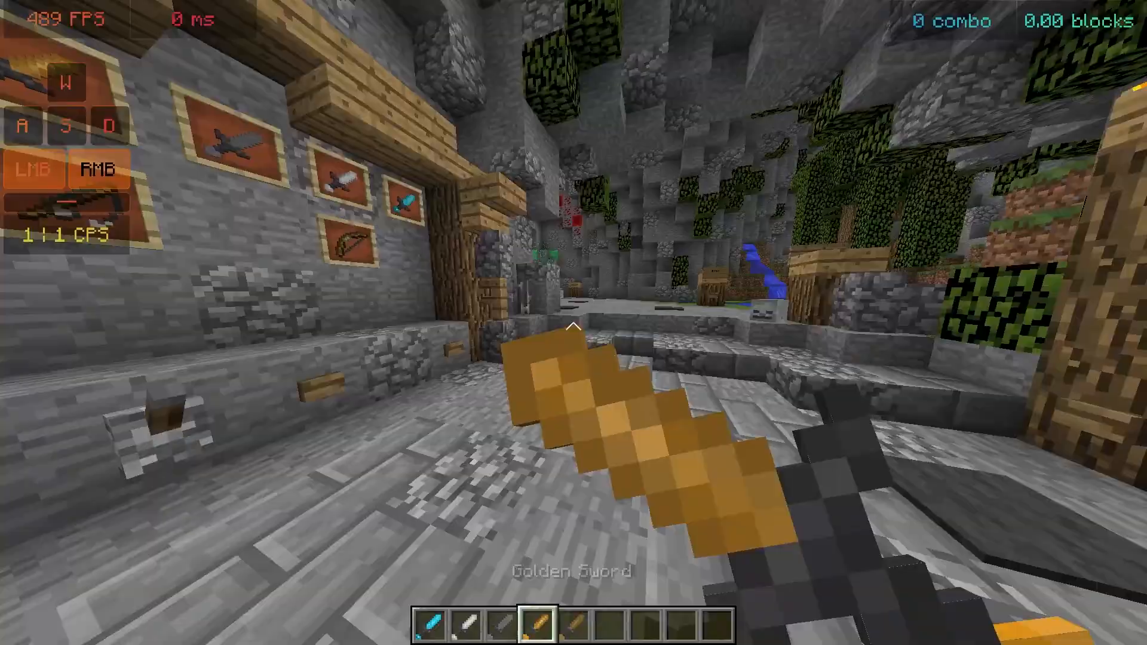
{"action": "scroll", "coordinate": [574, 326], "scroll_direction": "down", "scroll_amount": 1}
{"action": "scroll", "coordinate": [574, 326], "scroll_direction": "up", "scroll_amount": 1}
{"action": "scroll", "coordinate": [574, 327], "scroll_direction": "down", "scroll_amount": 1}
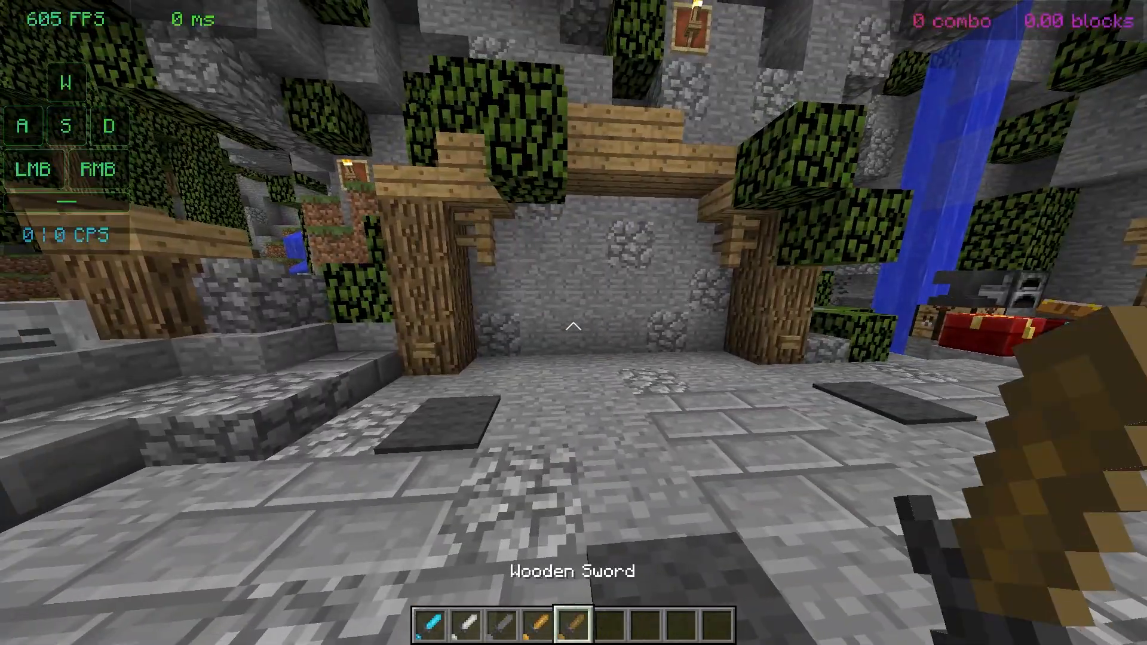
{"action": "scroll", "coordinate": [573, 326], "scroll_direction": "down", "scroll_amount": 1}
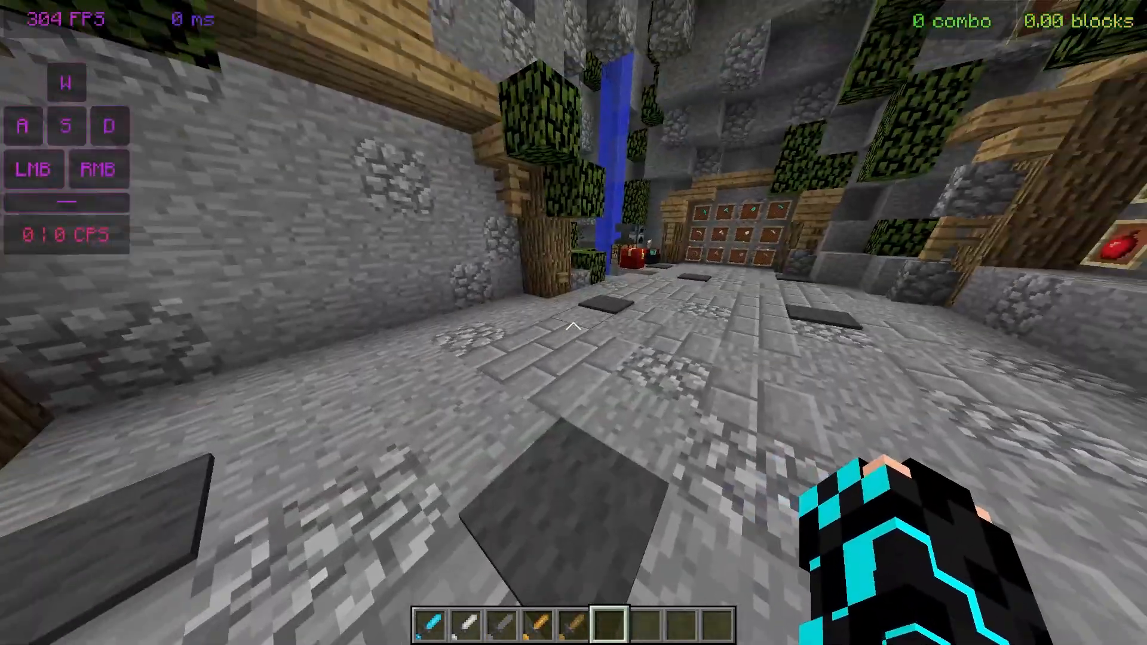
{"action": "right_click", "coordinate": [574, 326]}
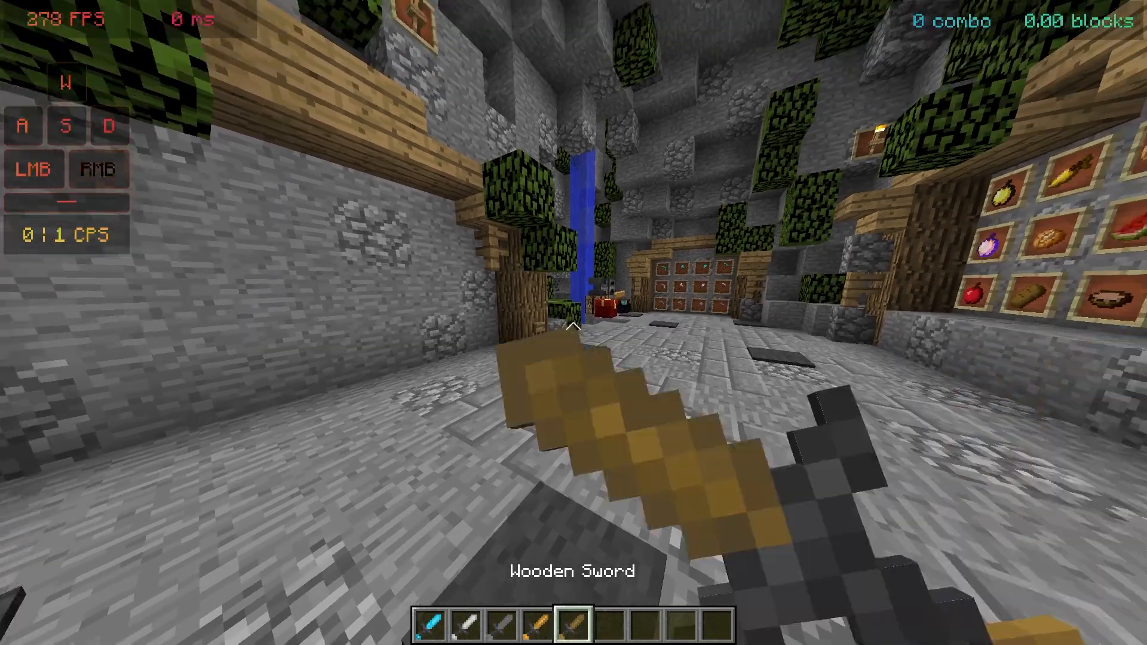
{"action": "left_click", "coordinate": [574, 326]}
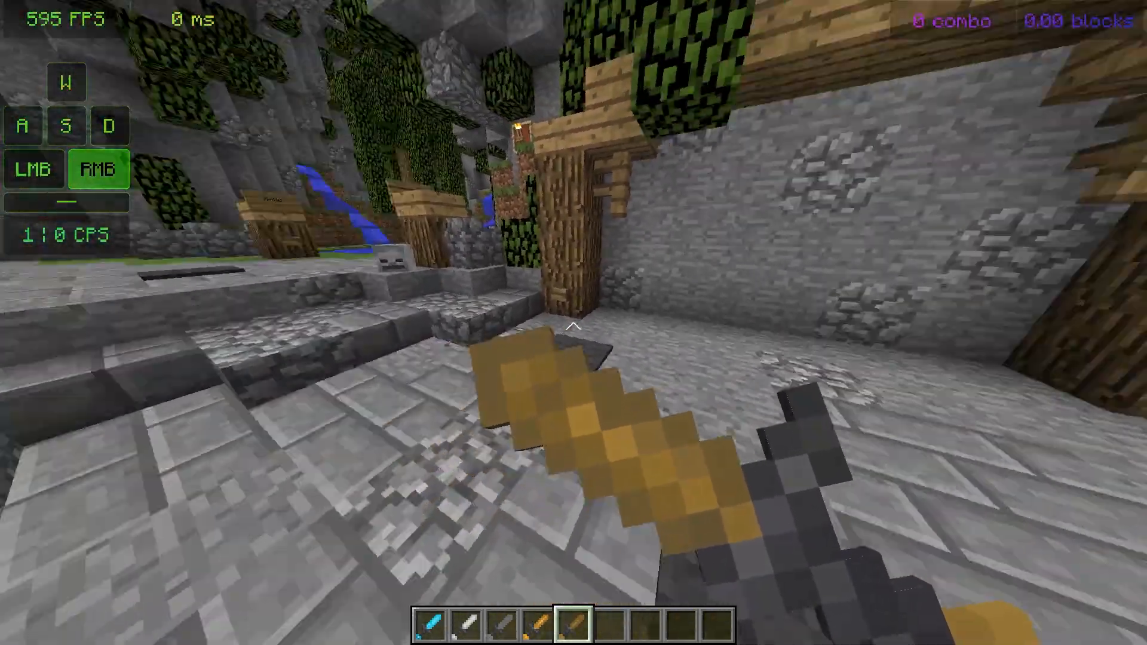
Examine the golden, stone, iron and diamond swords in turn while swinging and blocking.
{"action": "scroll", "coordinate": [574, 327], "scroll_direction": "up", "scroll_amount": 1}
{"action": "left_click", "coordinate": [574, 327]}
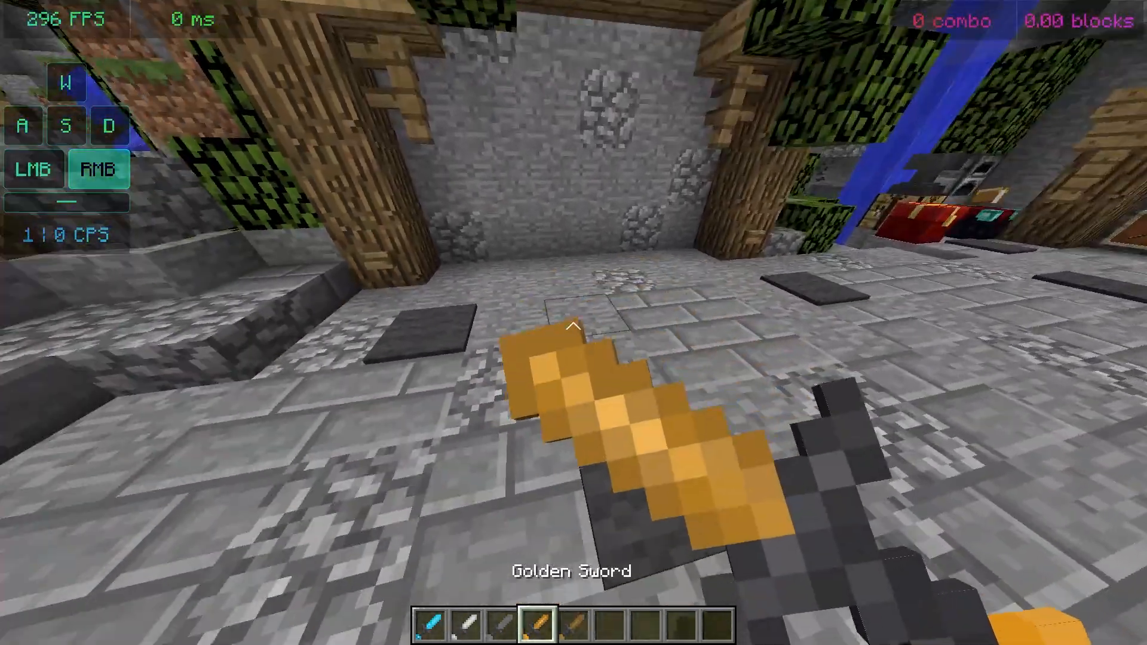
{"action": "right_click", "coordinate": [574, 326]}
{"action": "scroll", "coordinate": [575, 326], "scroll_direction": "up", "scroll_amount": 1}
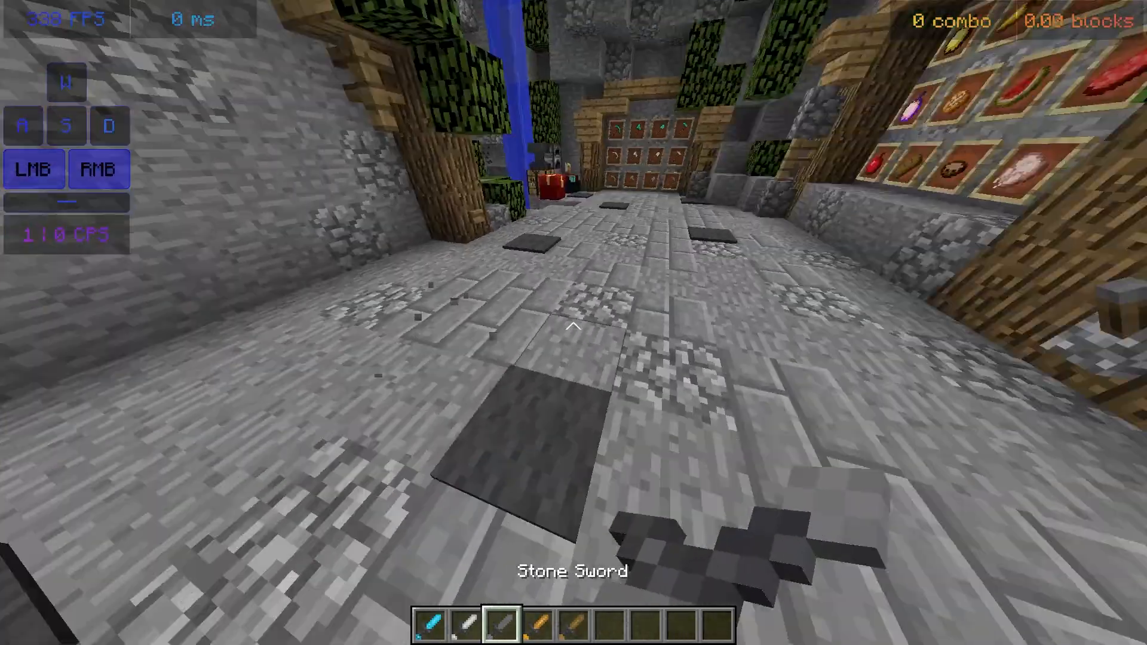
{"action": "scroll", "coordinate": [574, 327], "scroll_direction": "up", "scroll_amount": 1}
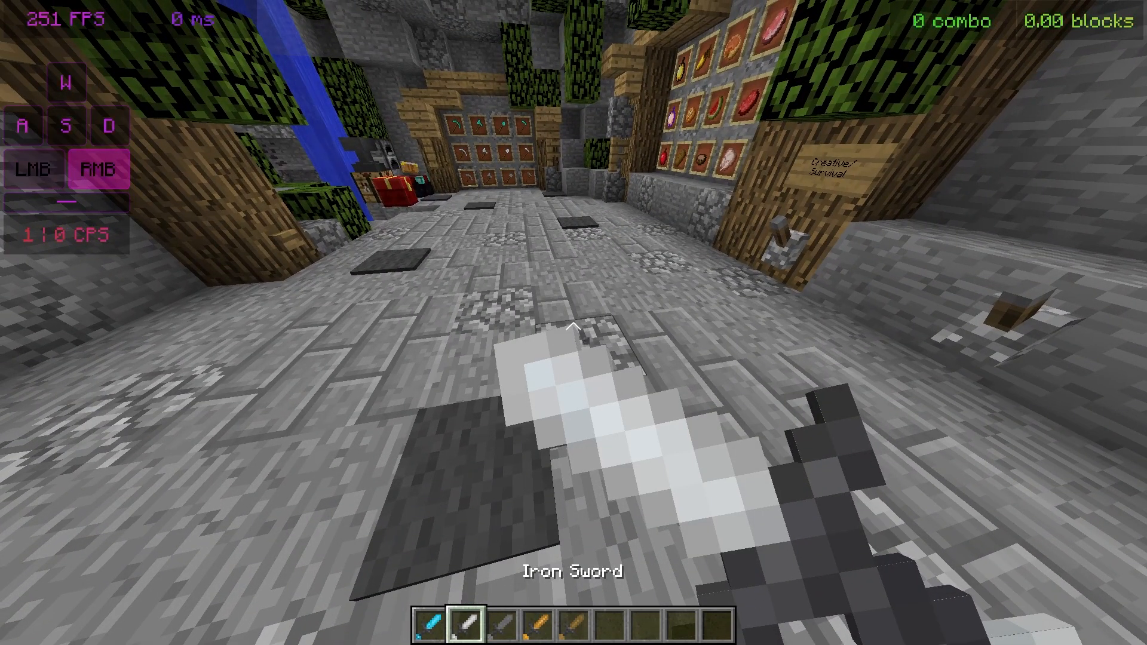
{"action": "scroll", "coordinate": [573, 326], "scroll_direction": "up", "scroll_amount": 1}
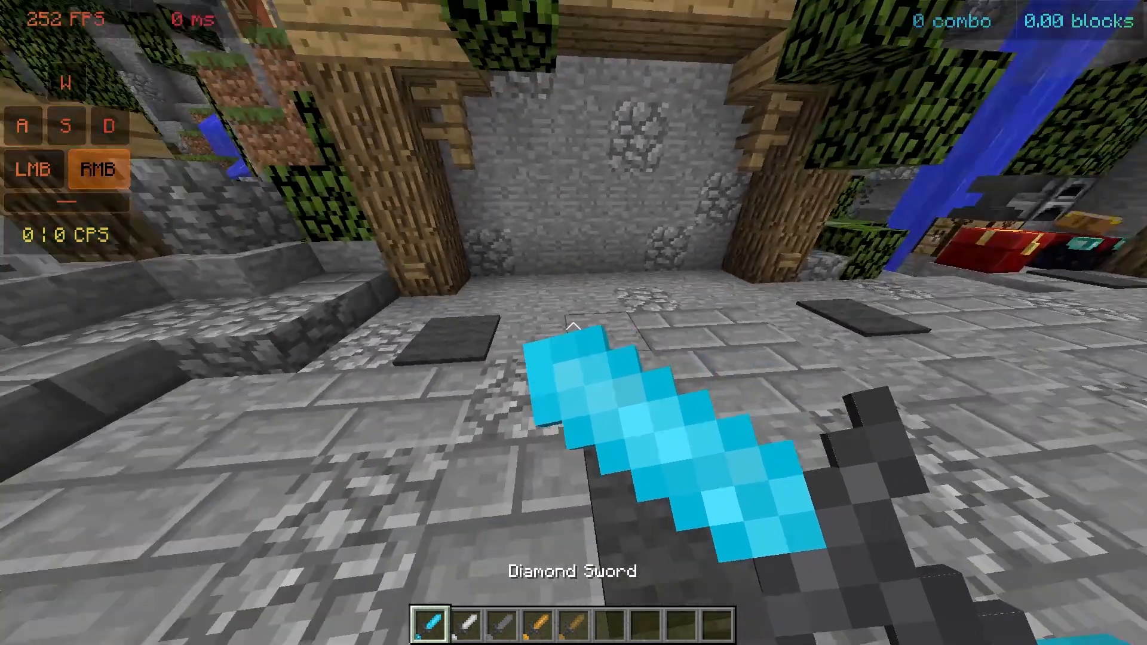
{"action": "left_click", "coordinate": [574, 326]}
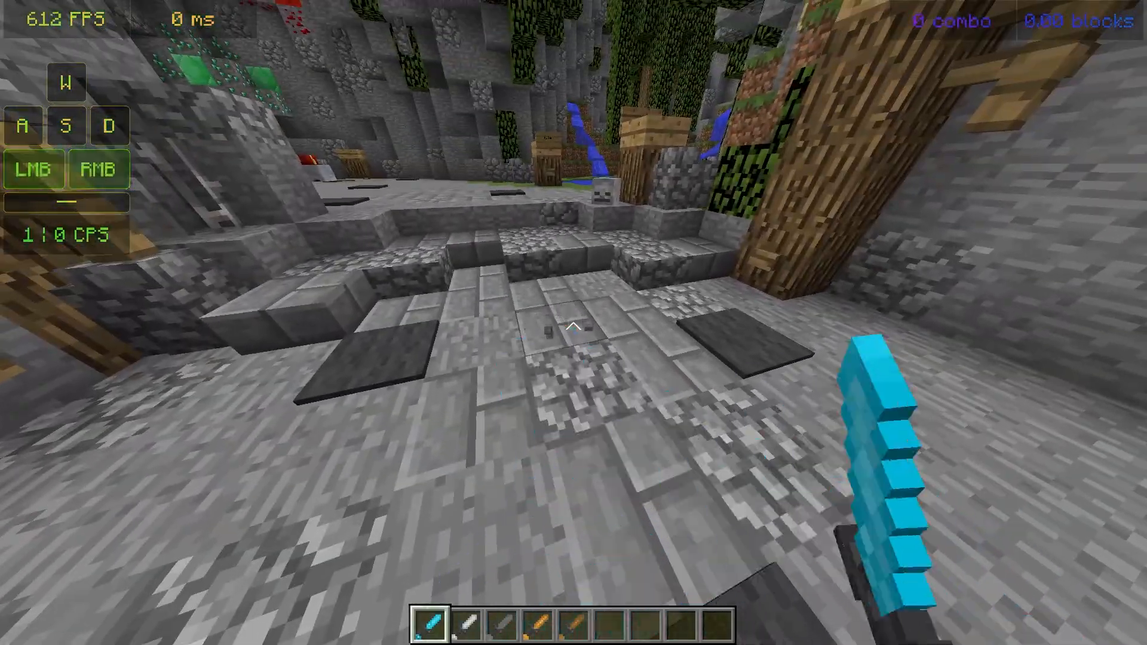
Switch the camera to the front-facing third-person view and select the empty sixth hotbar slot.
{"action": "key", "text": "F5"}
{"action": "key", "text": "F5"}
{"action": "key", "text": "6"}
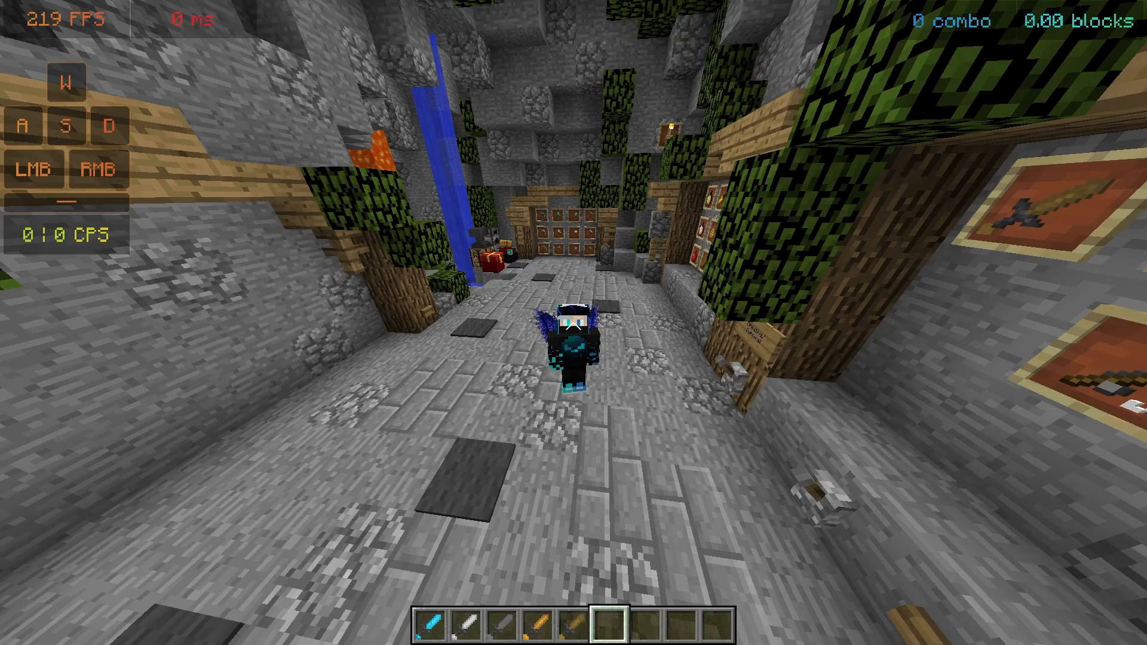
{"action": "left_click", "coordinate": [574, 323]}
{"action": "left_click", "coordinate": [575, 323]}
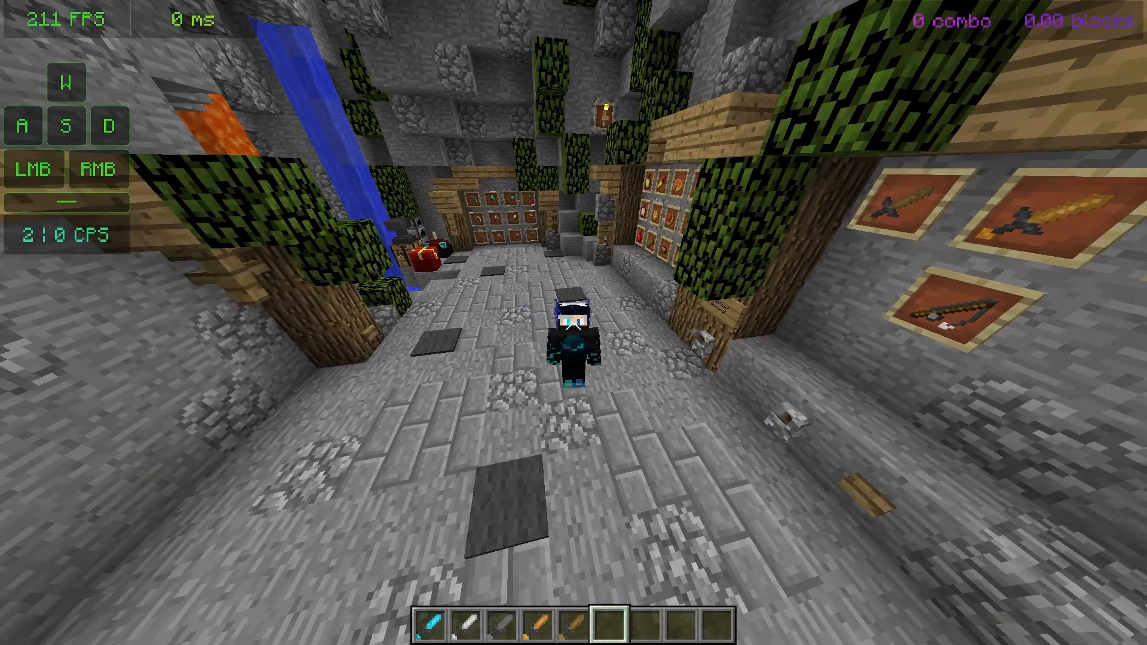
{"action": "left_click", "coordinate": [574, 323]}
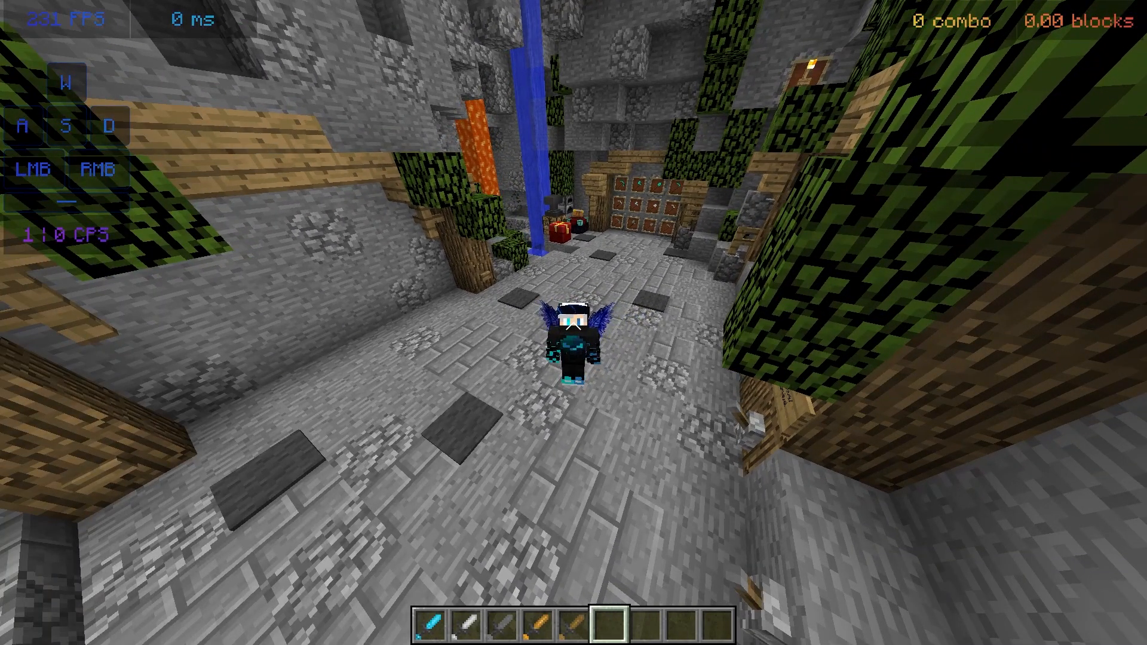
{"action": "left_click", "coordinate": [574, 323]}
{"action": "left_click", "coordinate": [575, 322]}
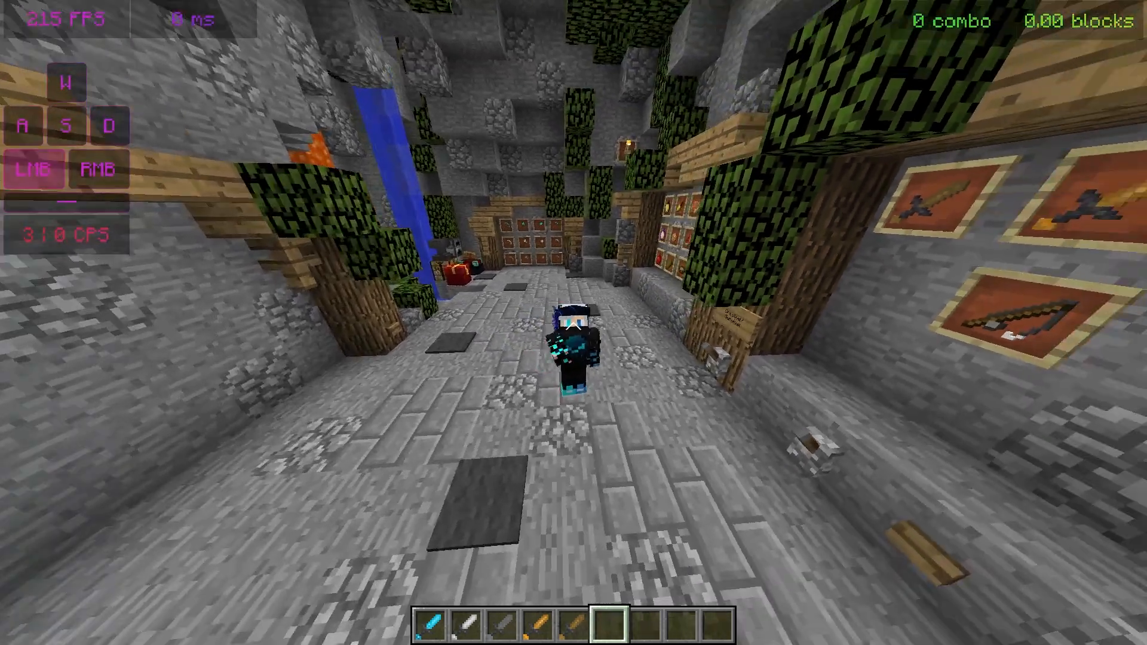
{"action": "left_click", "coordinate": [573, 324]}
{"action": "left_click", "coordinate": [573, 322]}
{"action": "left_click", "coordinate": [574, 323]}
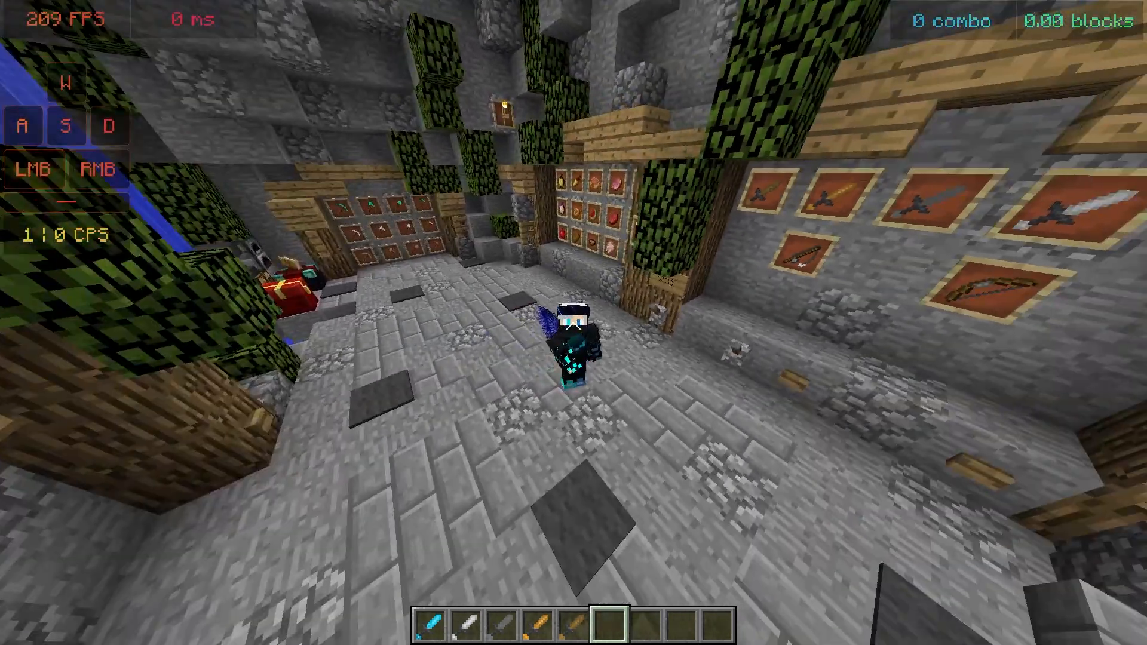
{"action": "left_click", "coordinate": [574, 323]}
{"action": "left_click", "coordinate": [573, 322]}
{"action": "left_click", "coordinate": [574, 322]}
{"action": "left_click", "coordinate": [574, 323]}
{"action": "left_click", "coordinate": [573, 323]}
{"action": "left_click", "coordinate": [575, 323]}
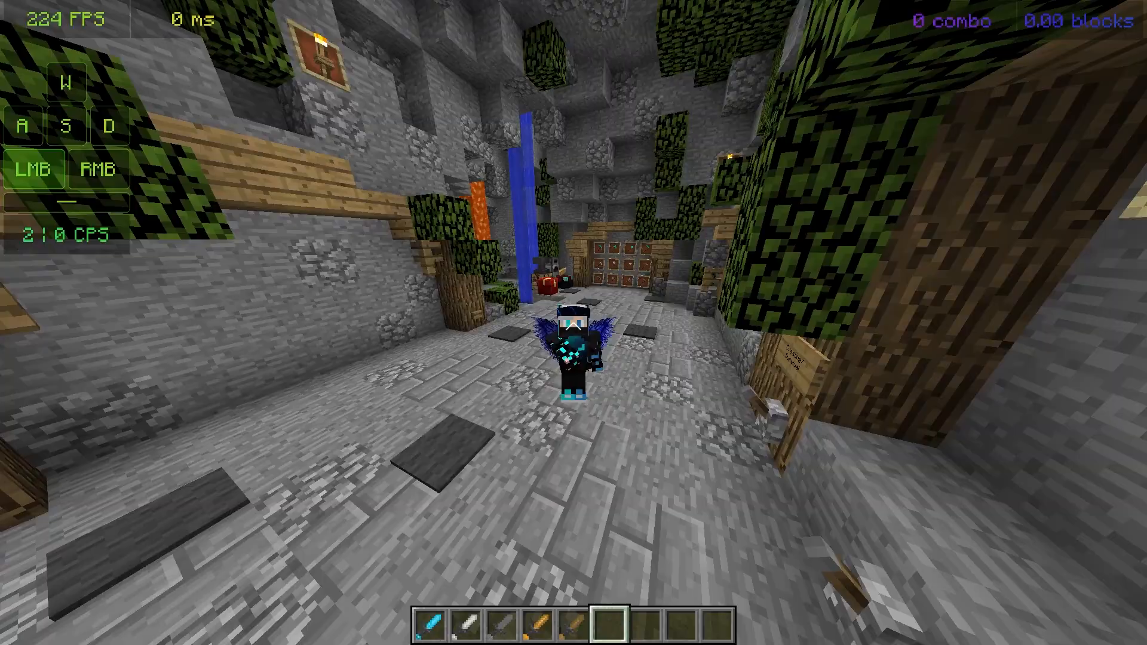
{"action": "left_click", "coordinate": [574, 323]}
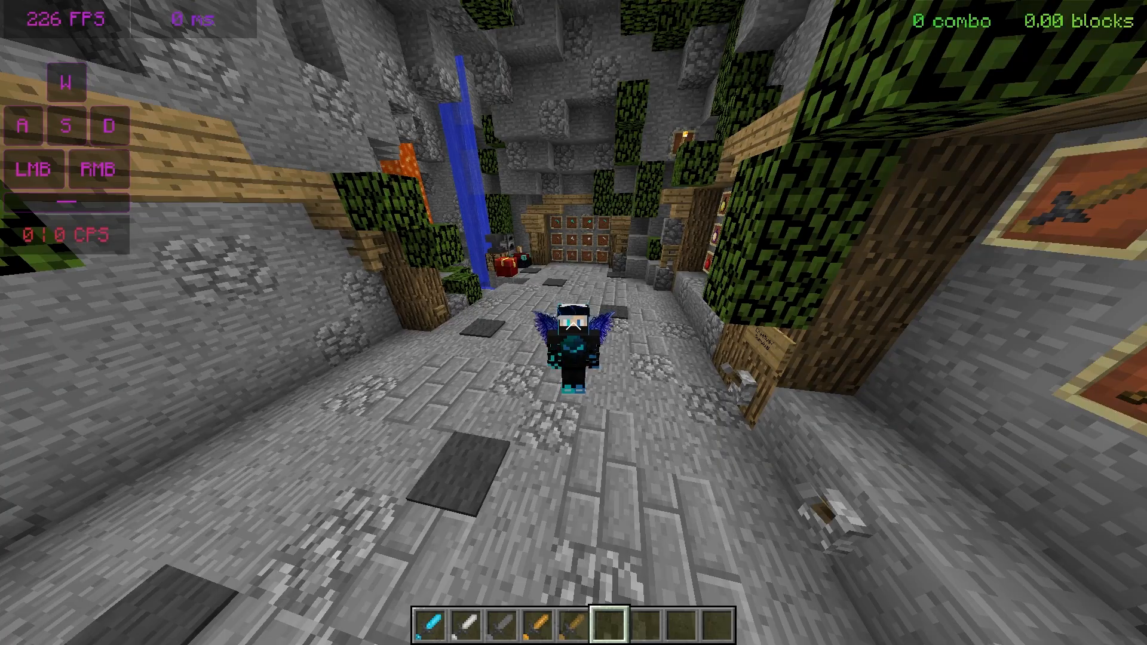
{"action": "left_click", "coordinate": [573, 323]}
{"action": "left_click", "coordinate": [574, 323]}
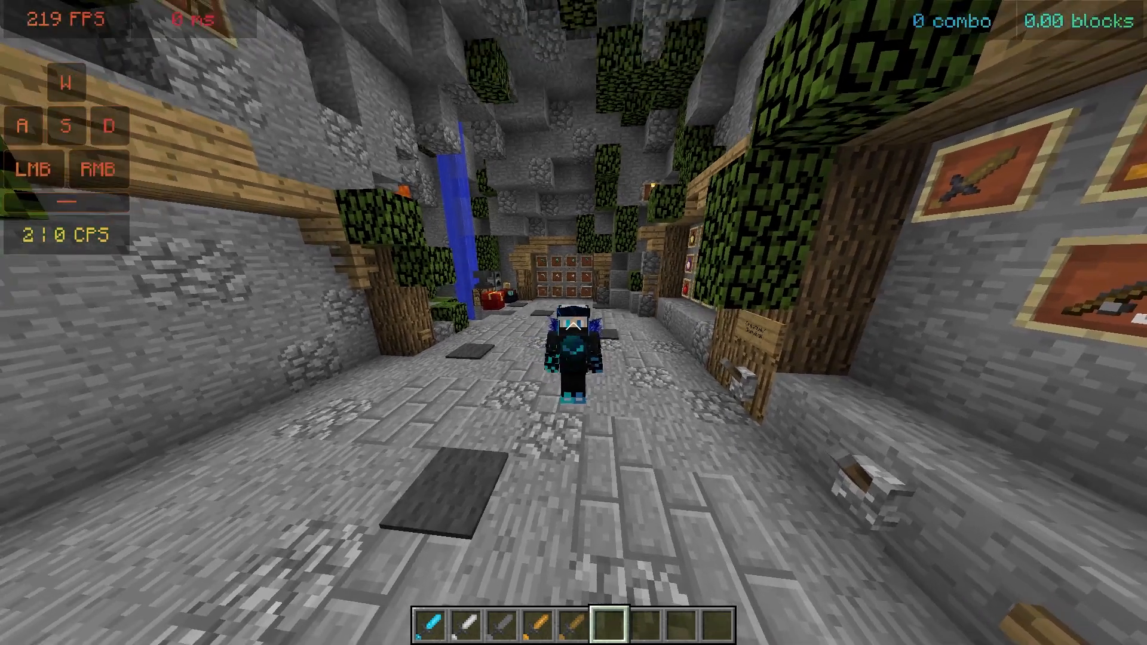
{"action": "left_click", "coordinate": [575, 322]}
{"action": "left_click", "coordinate": [573, 322]}
{"action": "left_click", "coordinate": [575, 323]}
{"action": "left_click", "coordinate": [574, 324]}
{"action": "left_click", "coordinate": [574, 323]}
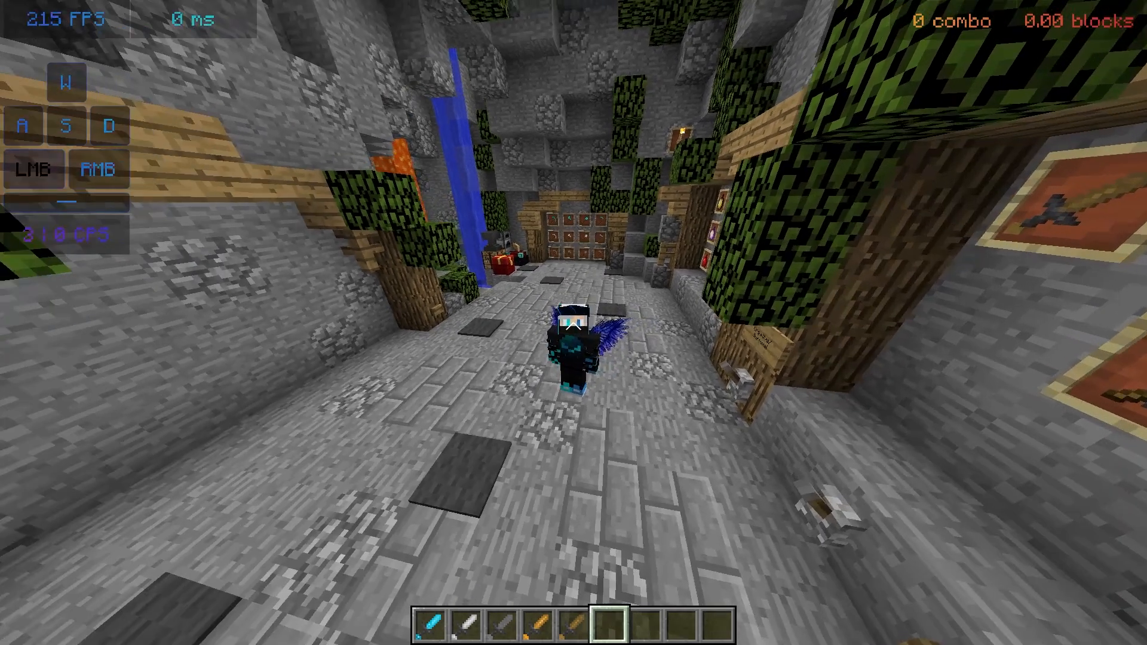
{"action": "left_click", "coordinate": [573, 323]}
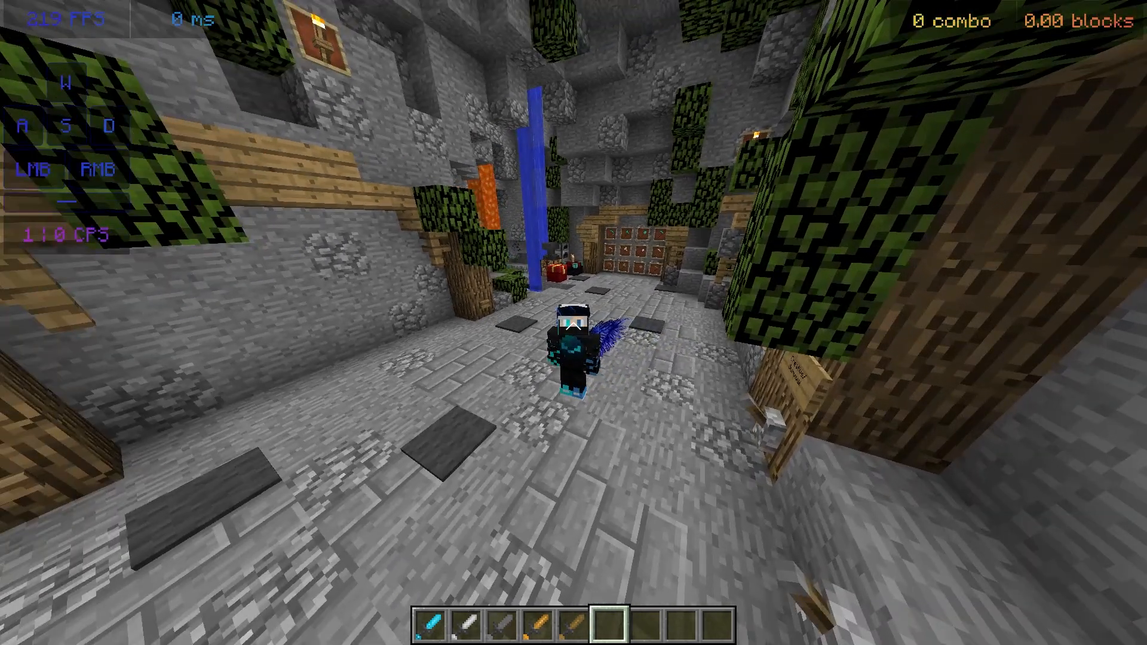